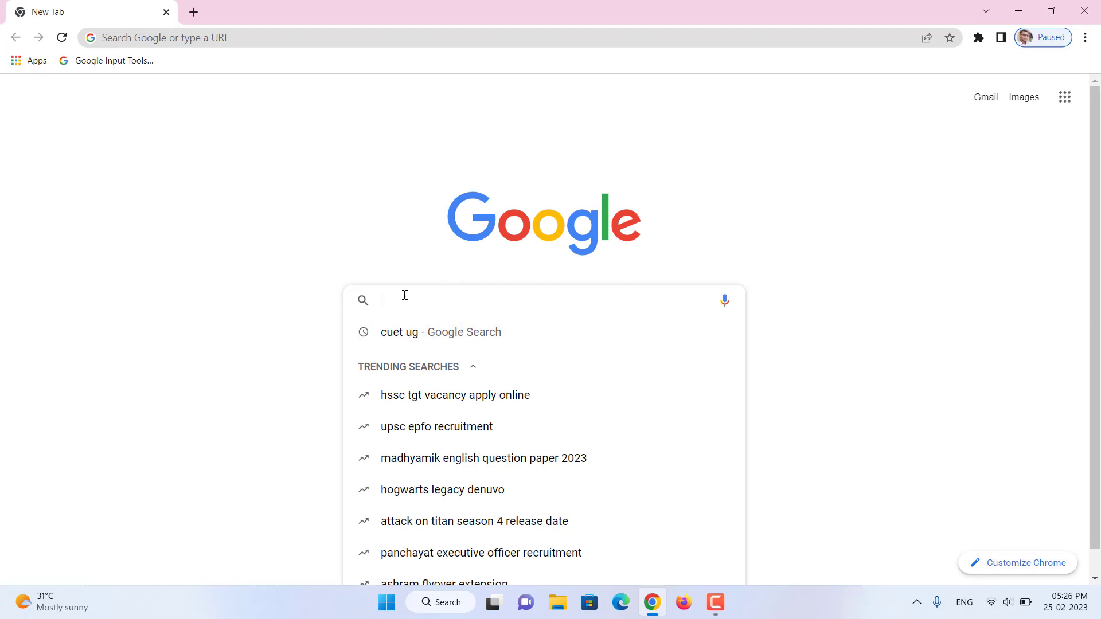
# - Search Google for 'cuet ug' and open the CUET (UG) - 2023 result at cuet.samarth.ac.in
pyautogui.write('cu')
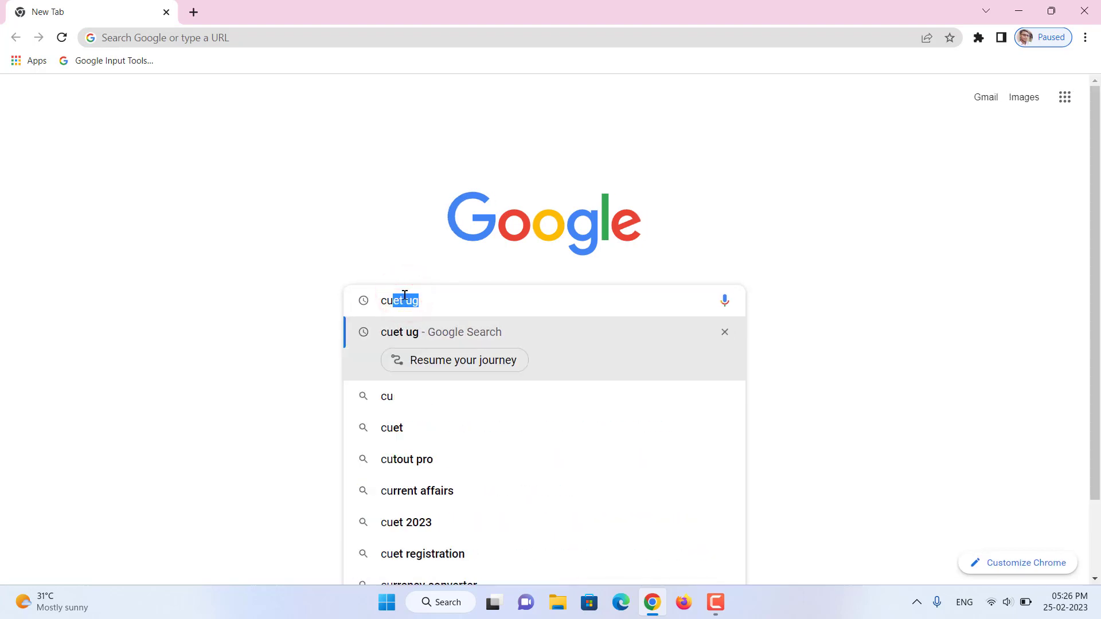
pyautogui.press('Return')
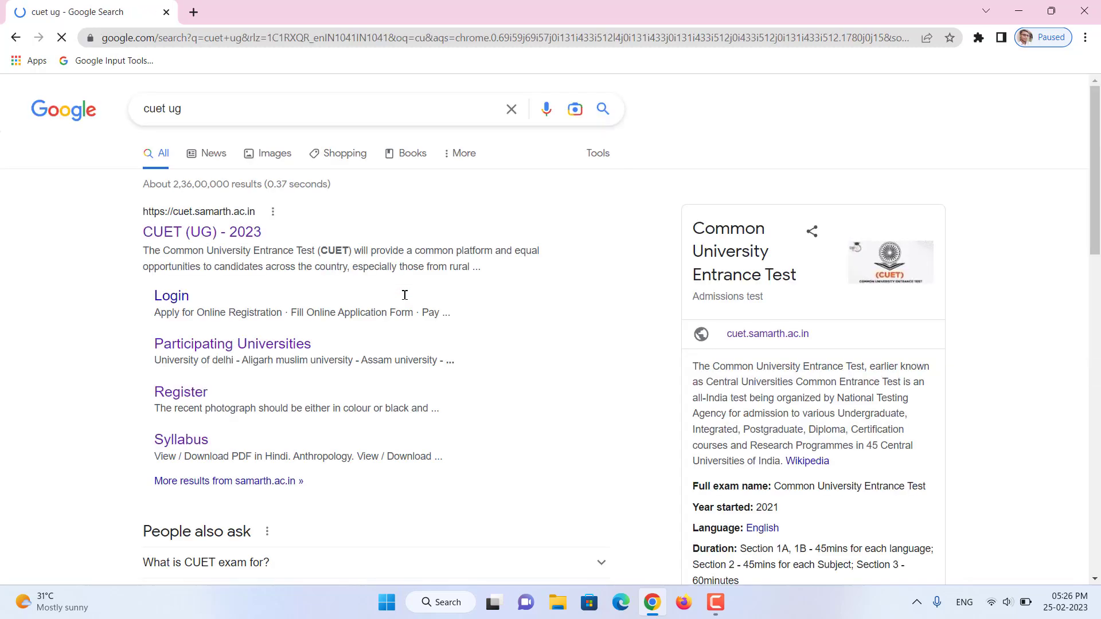
pyautogui.click(230, 241)
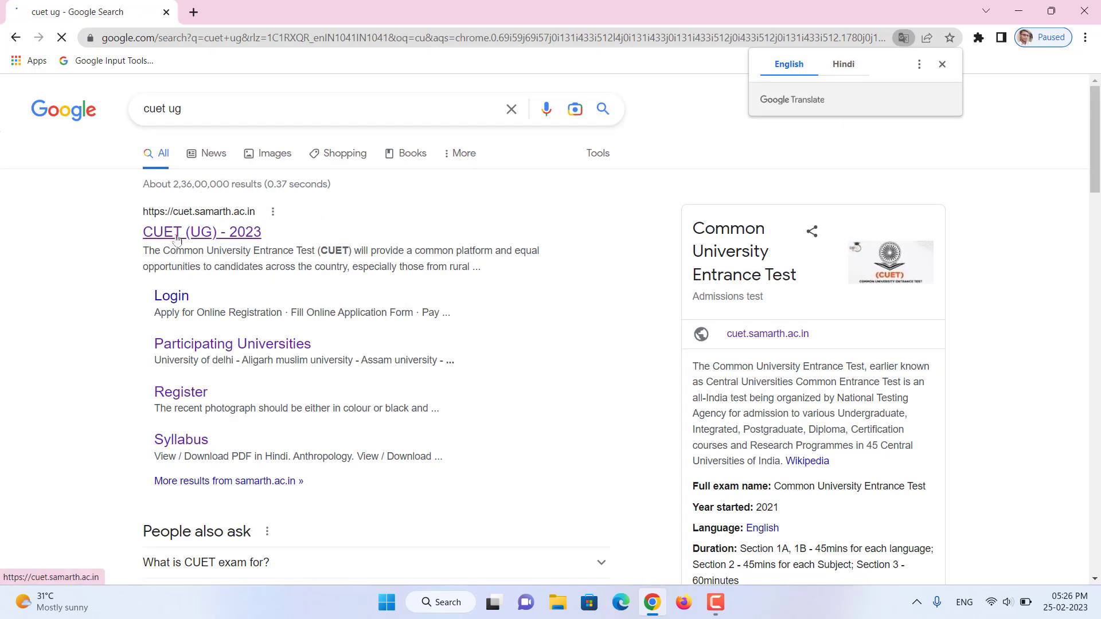
pyautogui.moveTo(136, 216); pyautogui.dragTo(262, 218)
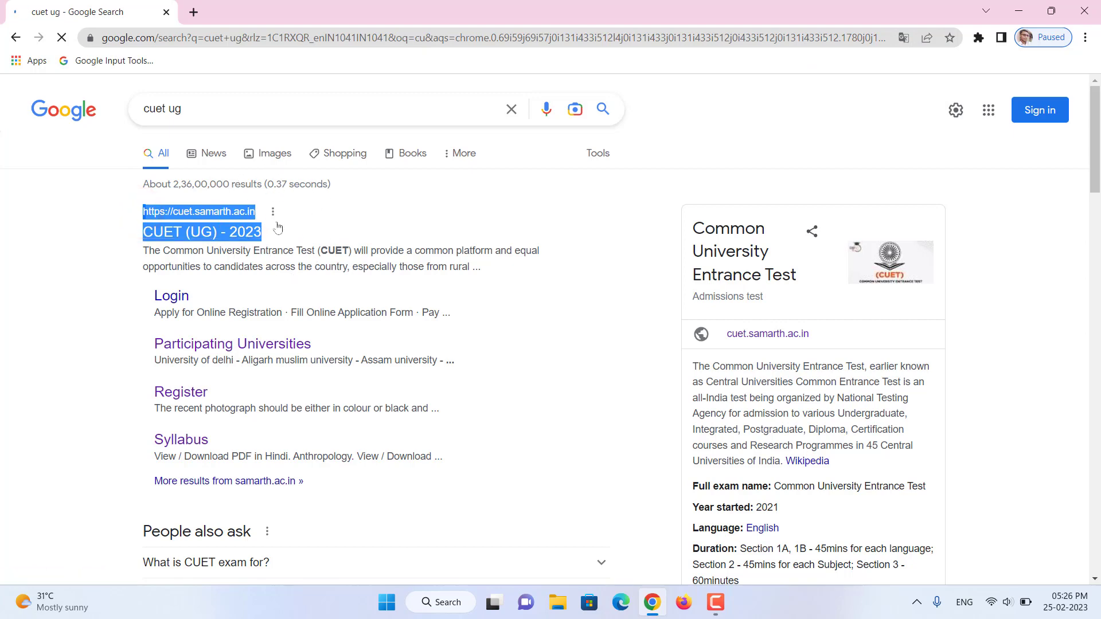
pyautogui.click(291, 235)
pyautogui.click(230, 233)
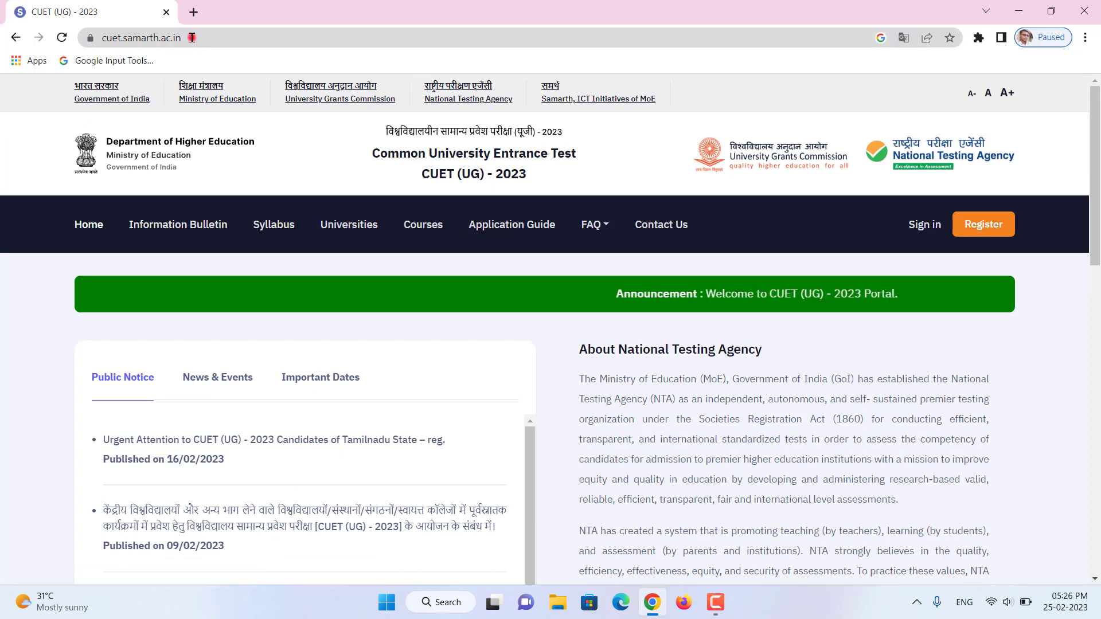
pyautogui.click(191, 38)
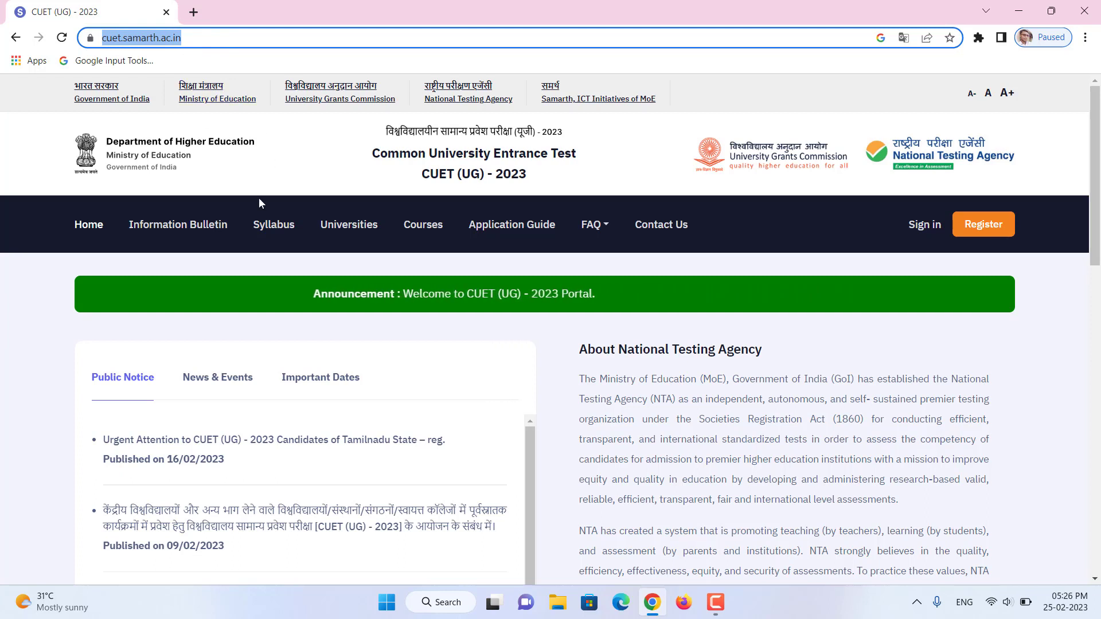
pyautogui.click(90, 225)
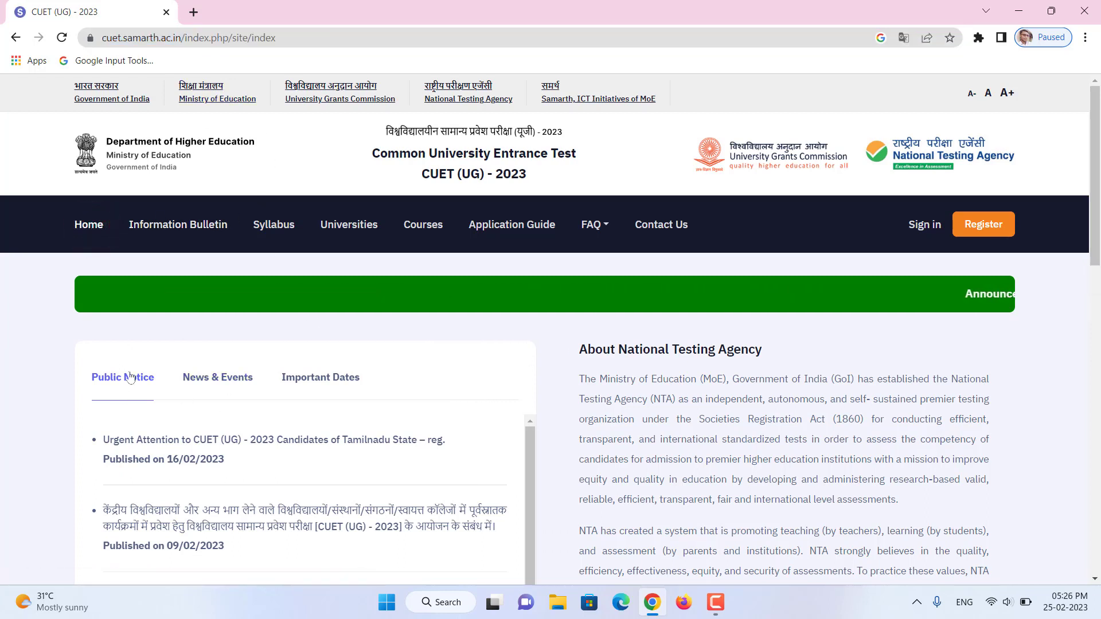
pyautogui.click(158, 226)
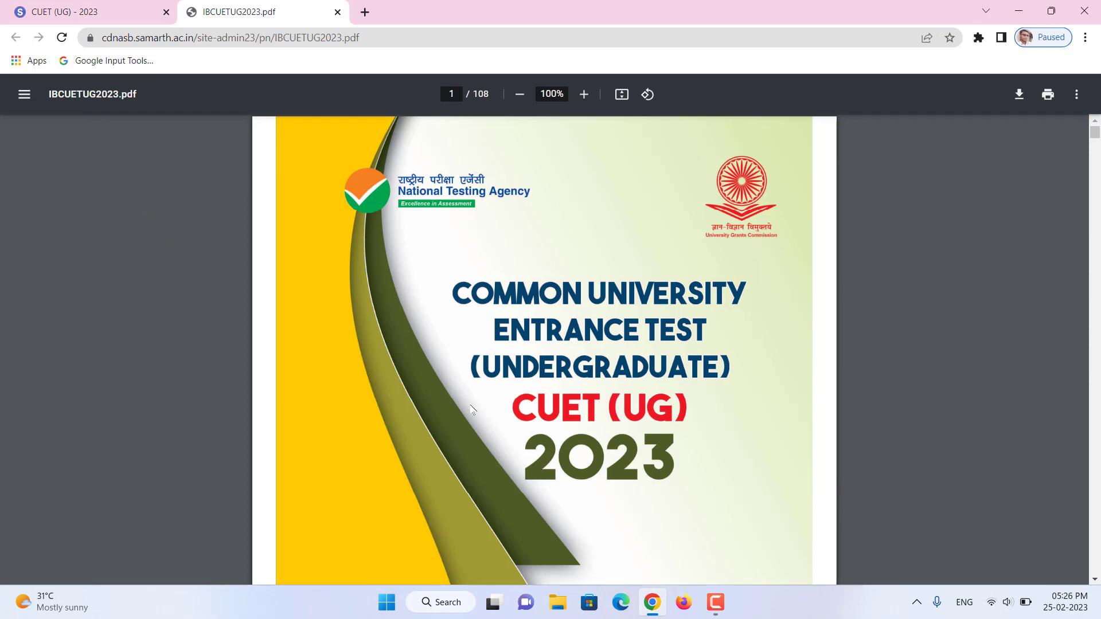
pyautogui.click(584, 95)
pyautogui.scroll(-10, 588, 344)
pyautogui.scroll(-20, 589, 344)
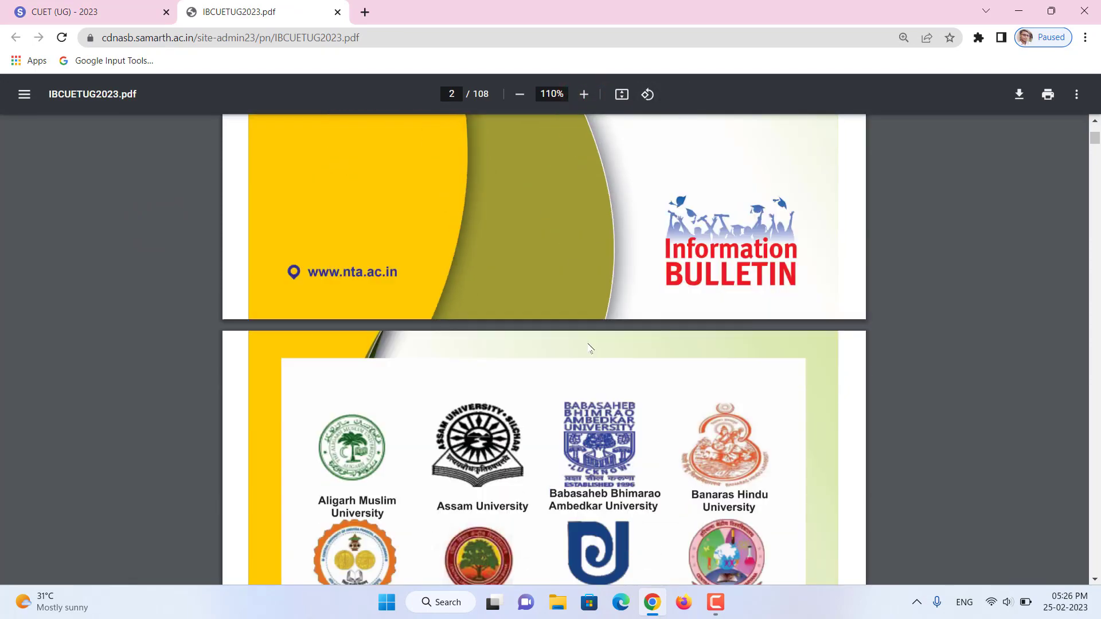
pyautogui.scroll(-20, 591, 349)
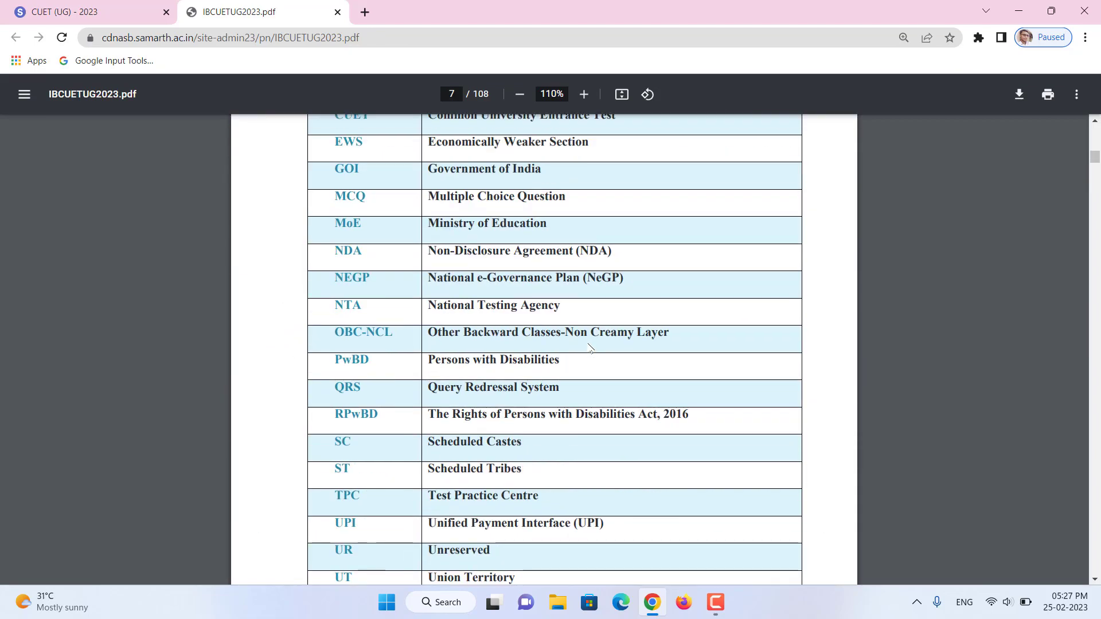
pyautogui.scroll(-10, 590, 348)
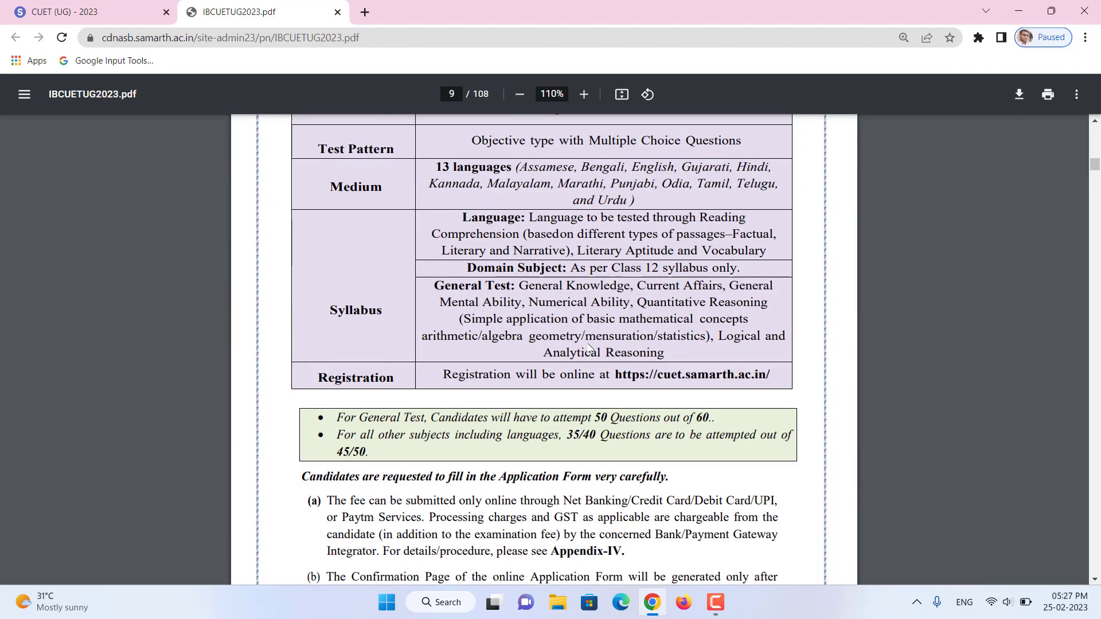
pyautogui.scroll(7, 590, 348)
pyautogui.scroll(3, 589, 347)
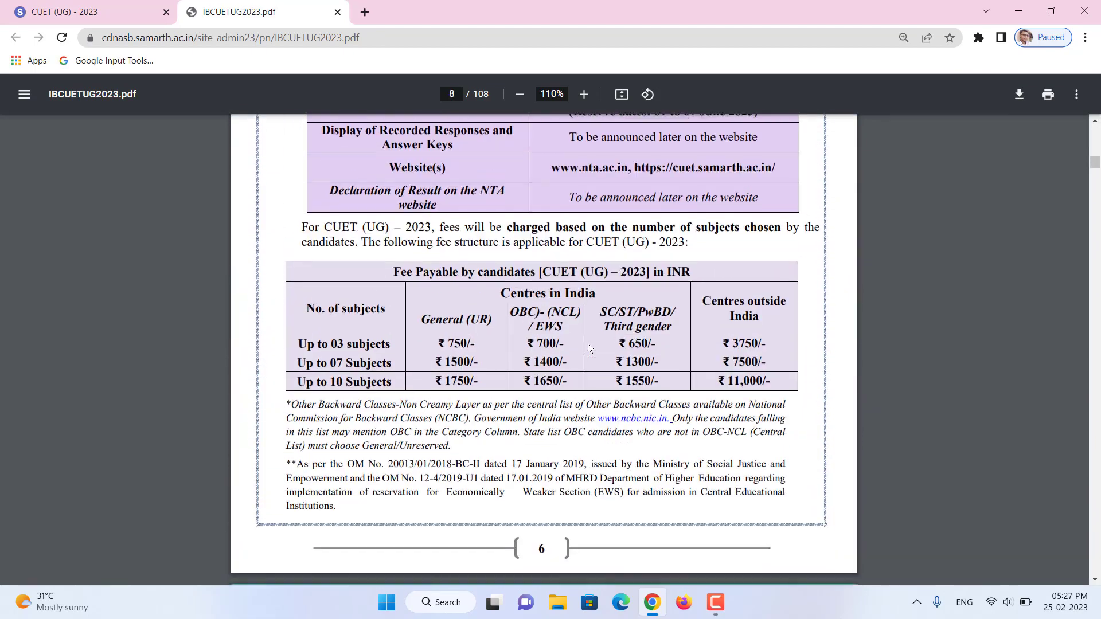
pyautogui.scroll(-20, 590, 347)
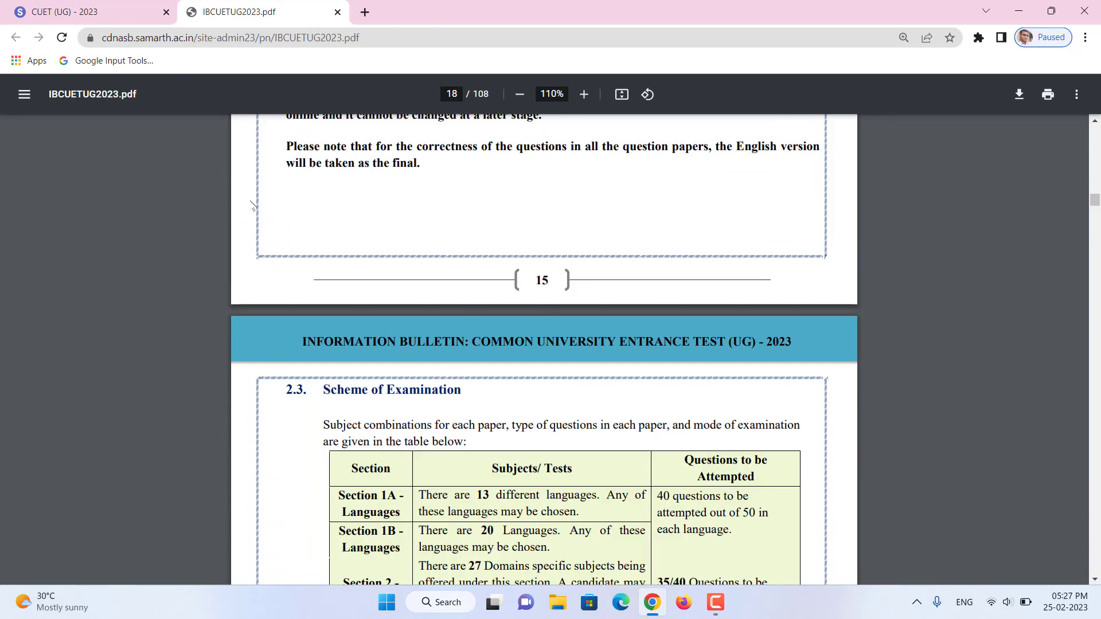
pyautogui.click(338, 12)
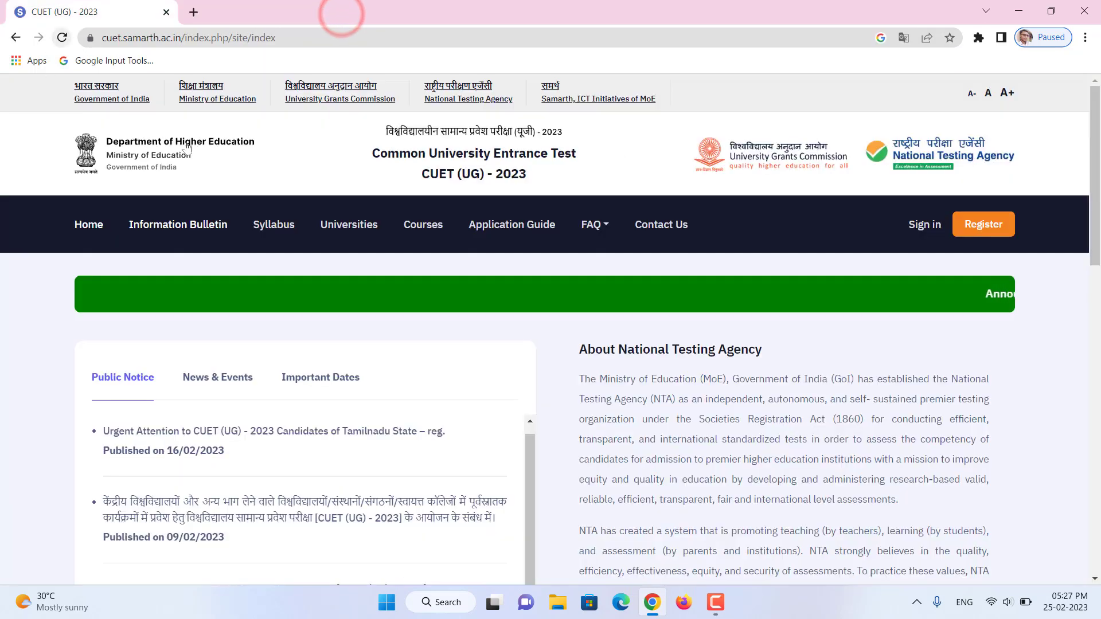
# - Browse the subject list on the Syllabus page
pyautogui.click(274, 226)
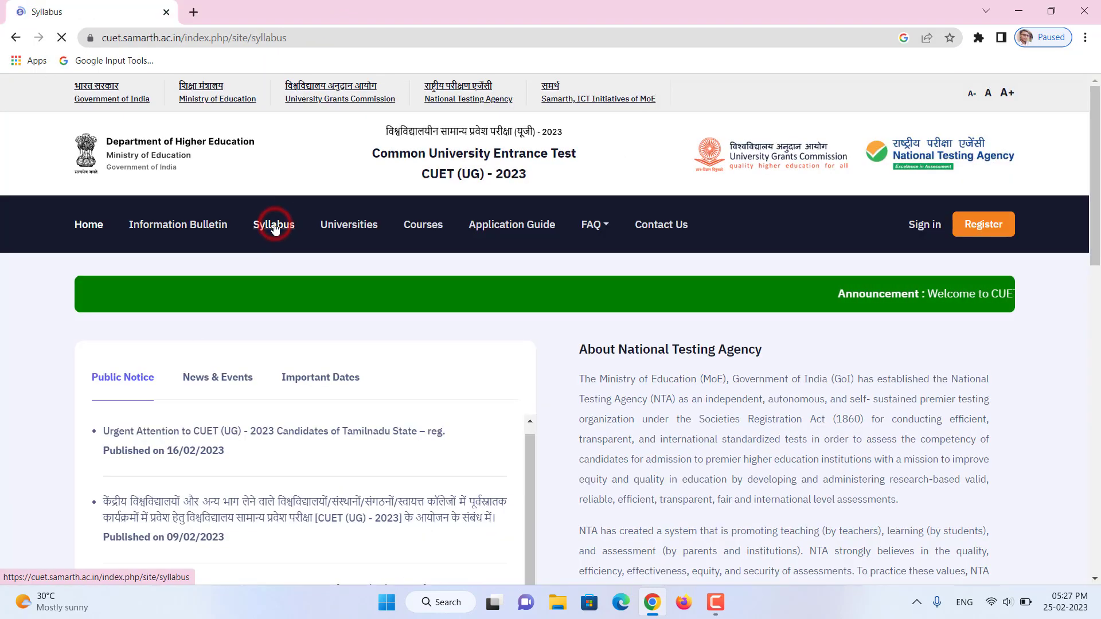
pyautogui.scroll(-5, 295, 389)
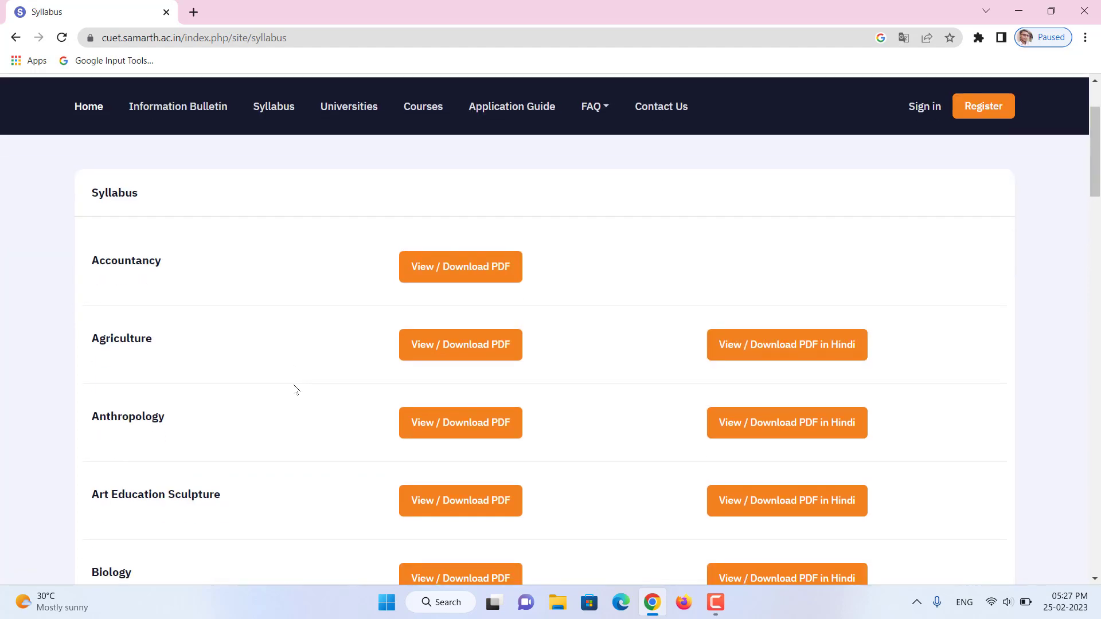
pyautogui.scroll(-12, 296, 390)
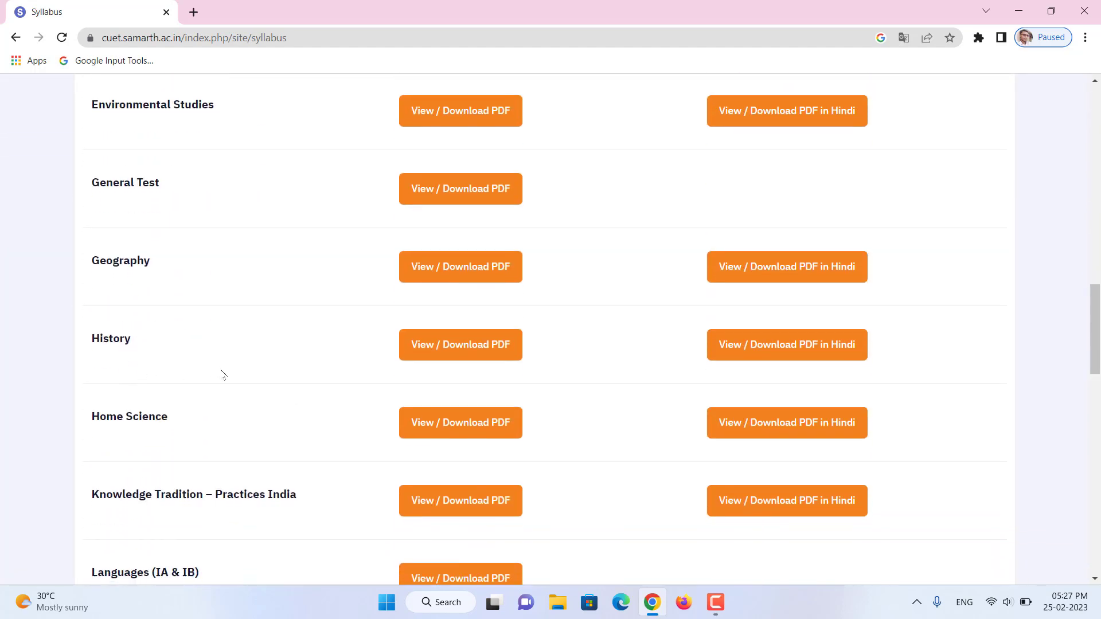
pyautogui.scroll(3, 222, 374)
pyautogui.scroll(5, 231, 338)
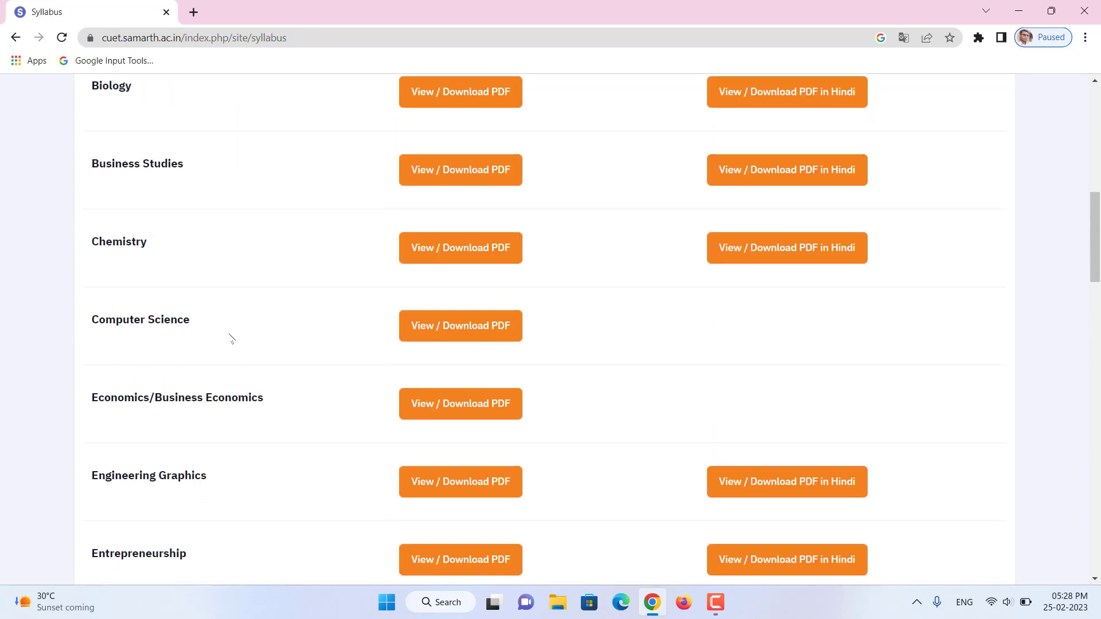
pyautogui.scroll(7, 231, 338)
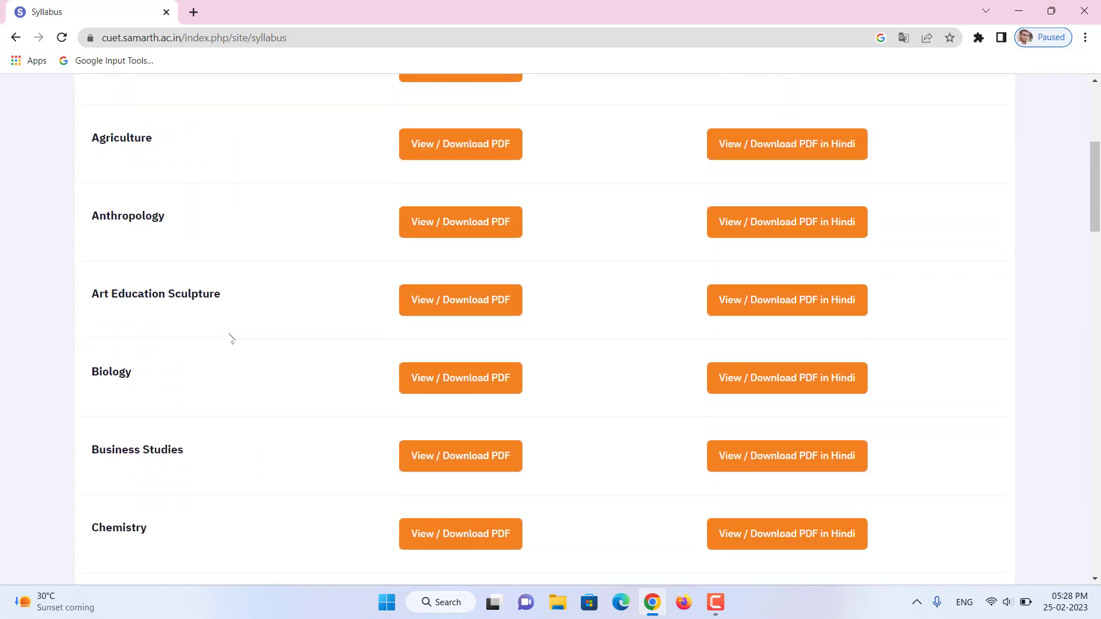
pyautogui.scroll(1, 231, 338)
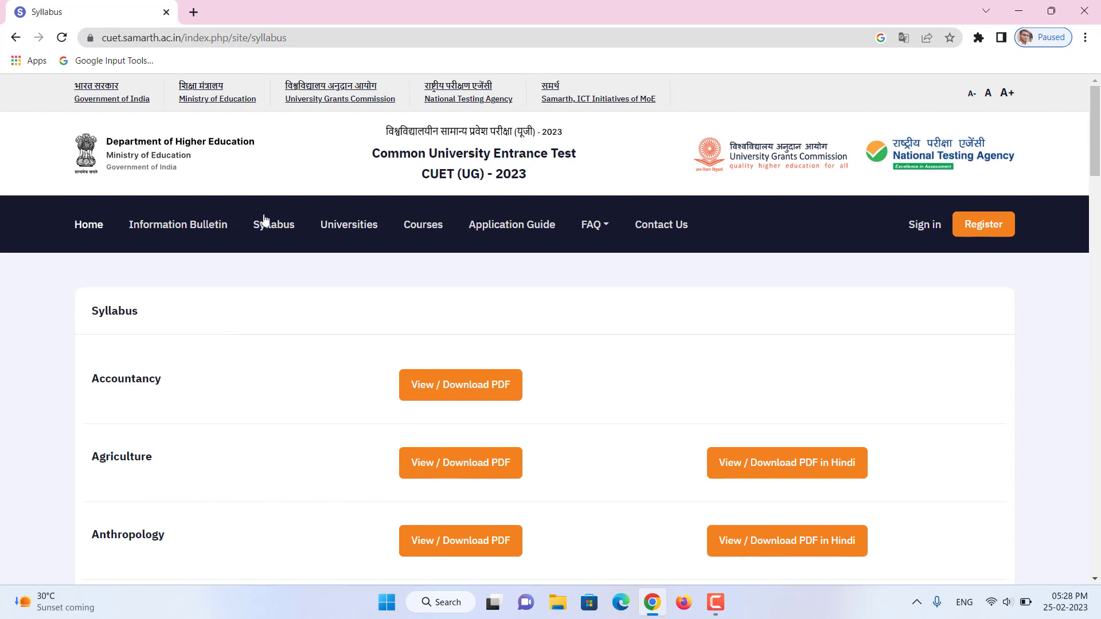
# - Go to the Courses page and view the Application Guide PDF, then close it
pyautogui.click(417, 228)
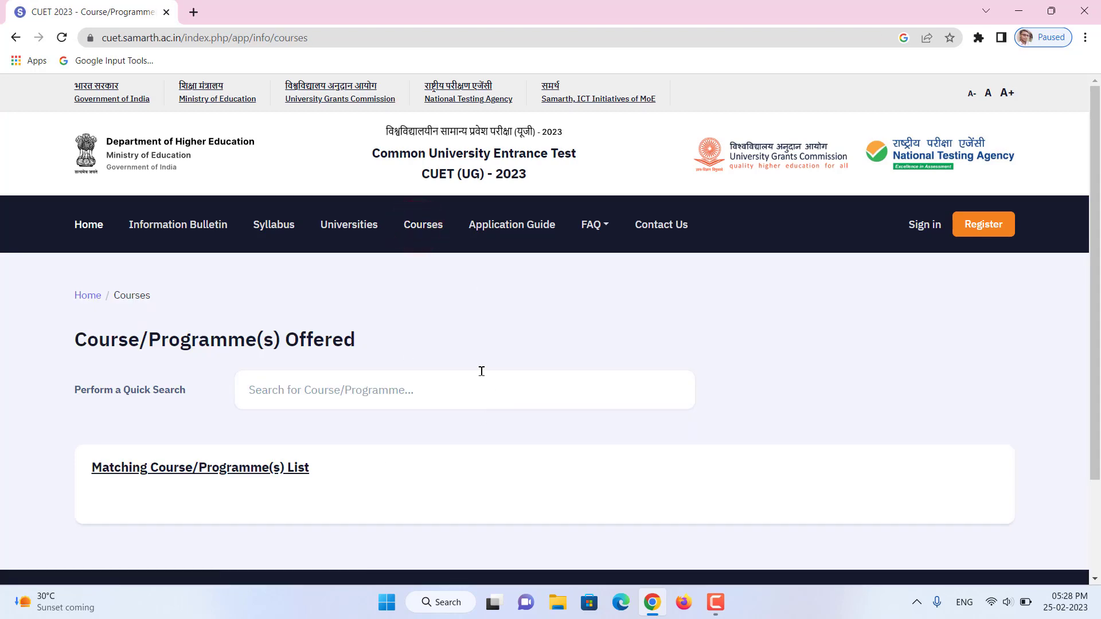
pyautogui.click(519, 228)
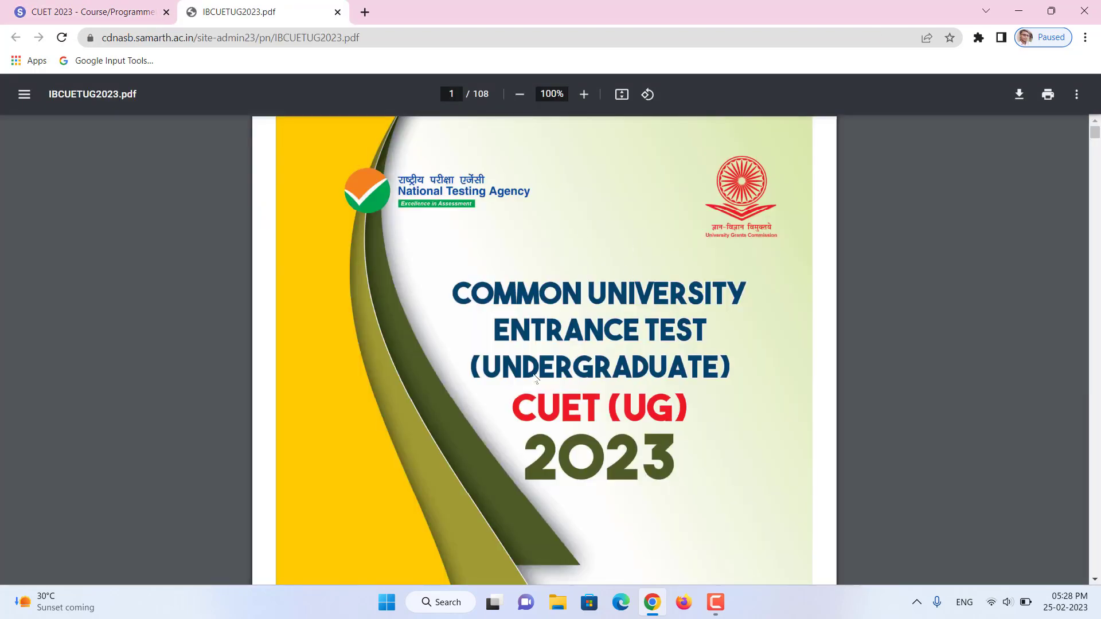
pyautogui.click(383, 371)
pyautogui.click(337, 13)
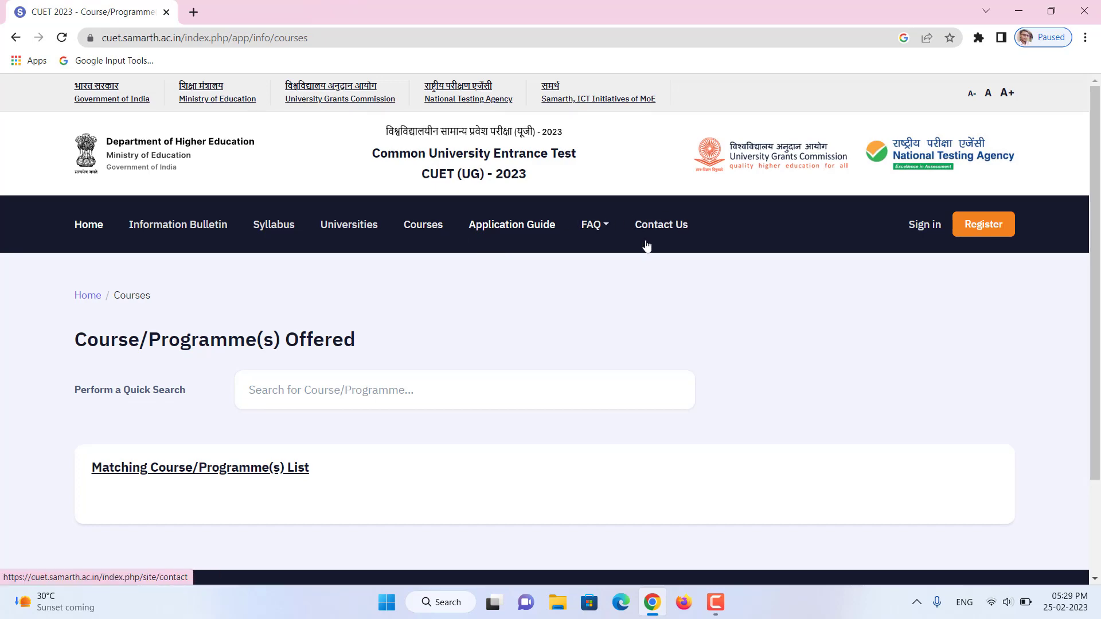
# - Review the Contact Us fee-payment helpdesk listings, then return to the portal home page
pyautogui.click(659, 227)
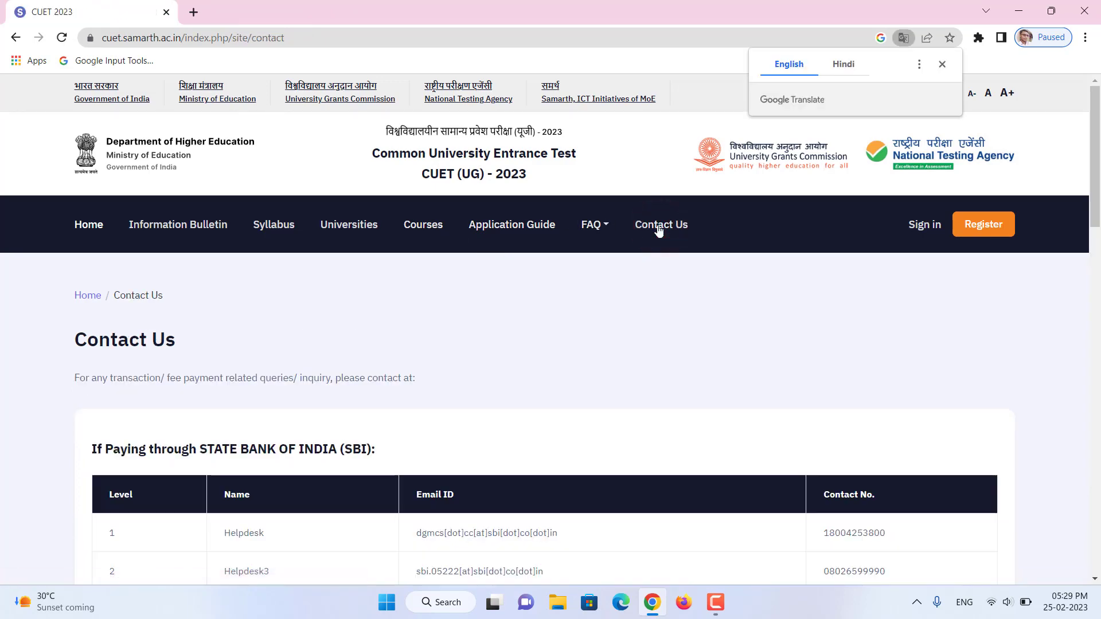
pyautogui.scroll(-5, 432, 434)
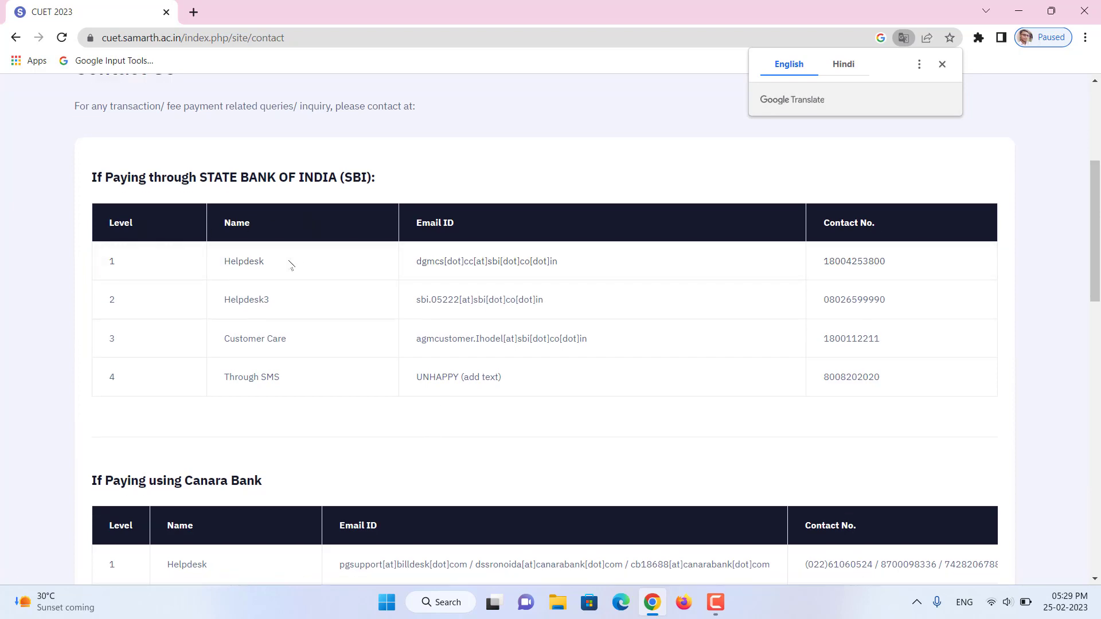
pyautogui.scroll(-7, 268, 381)
pyautogui.scroll(1, 266, 380)
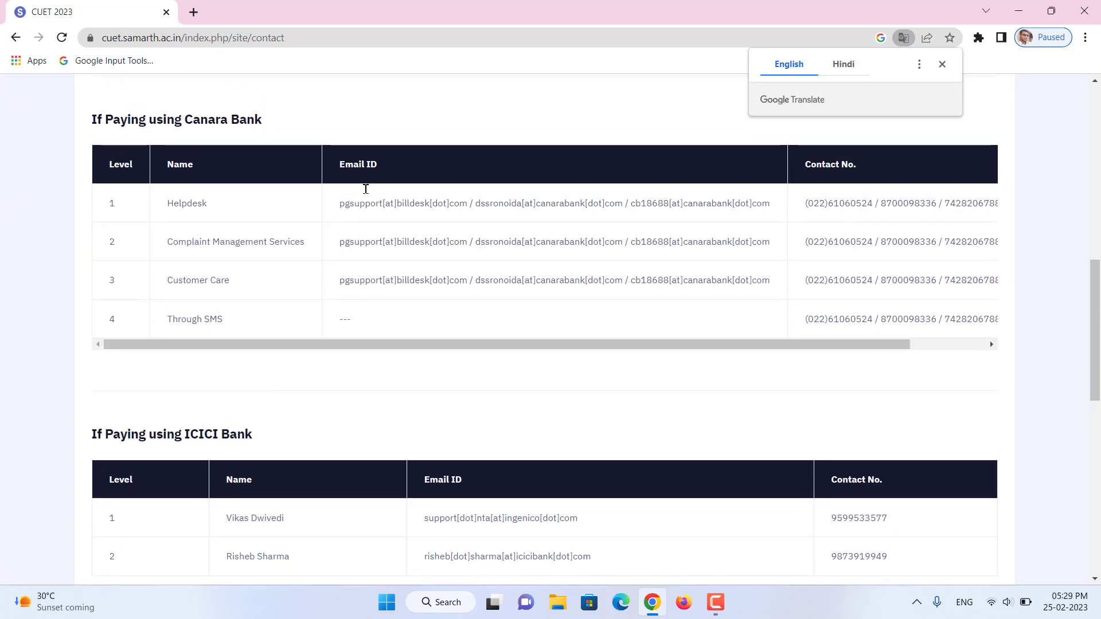
pyautogui.scroll(-5, 473, 348)
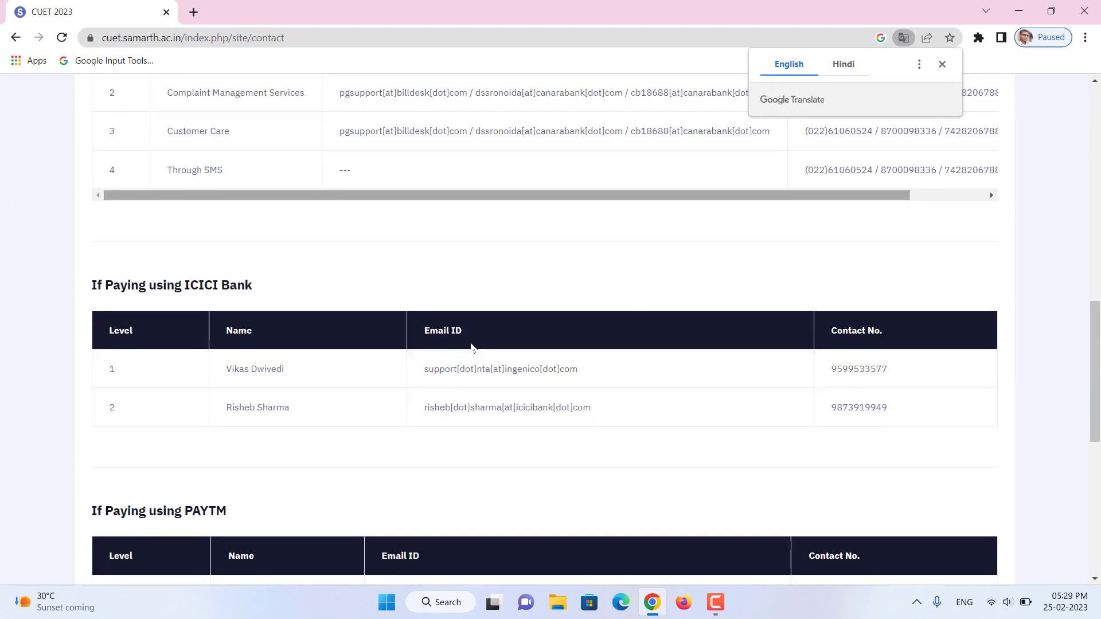
pyautogui.scroll(-3, 473, 348)
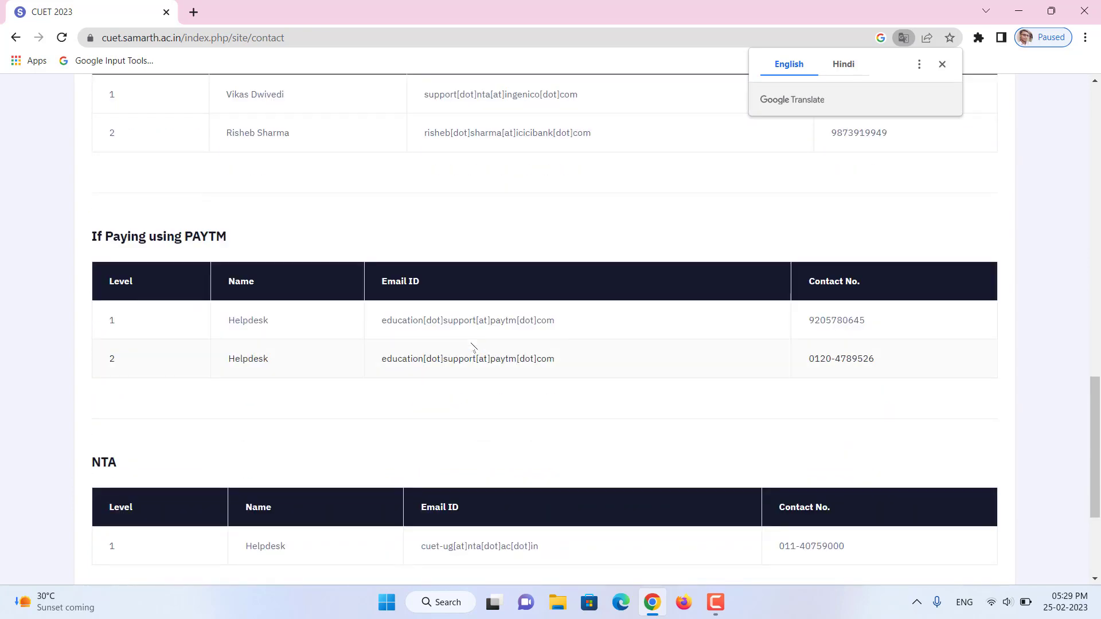
pyautogui.scroll(4, 473, 348)
pyautogui.scroll(1, 473, 348)
pyautogui.click(13, 38)
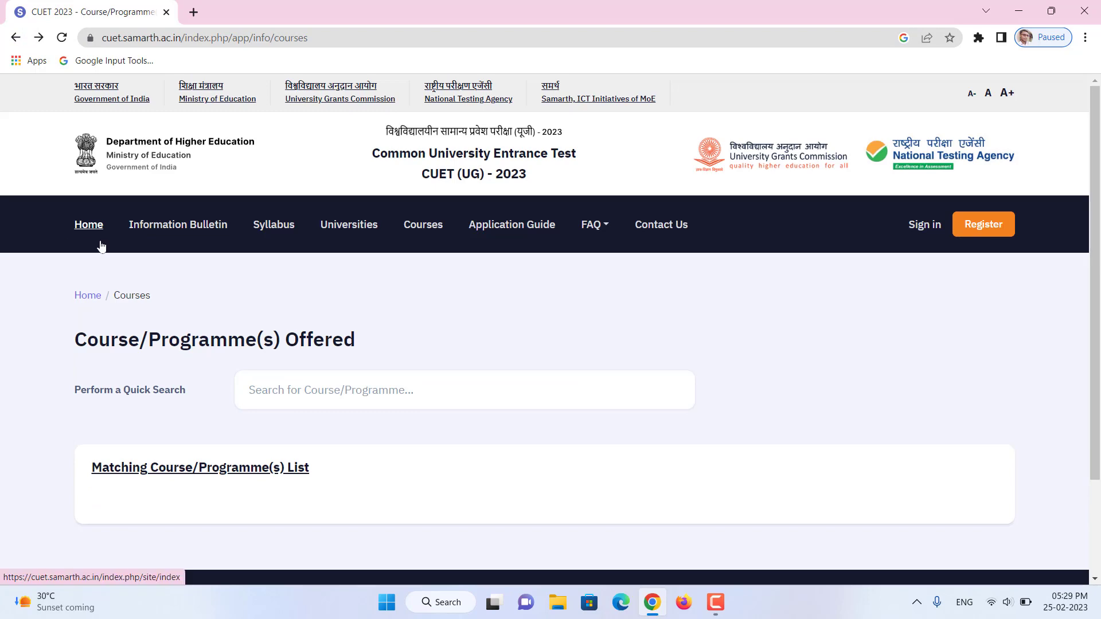
pyautogui.click(80, 228)
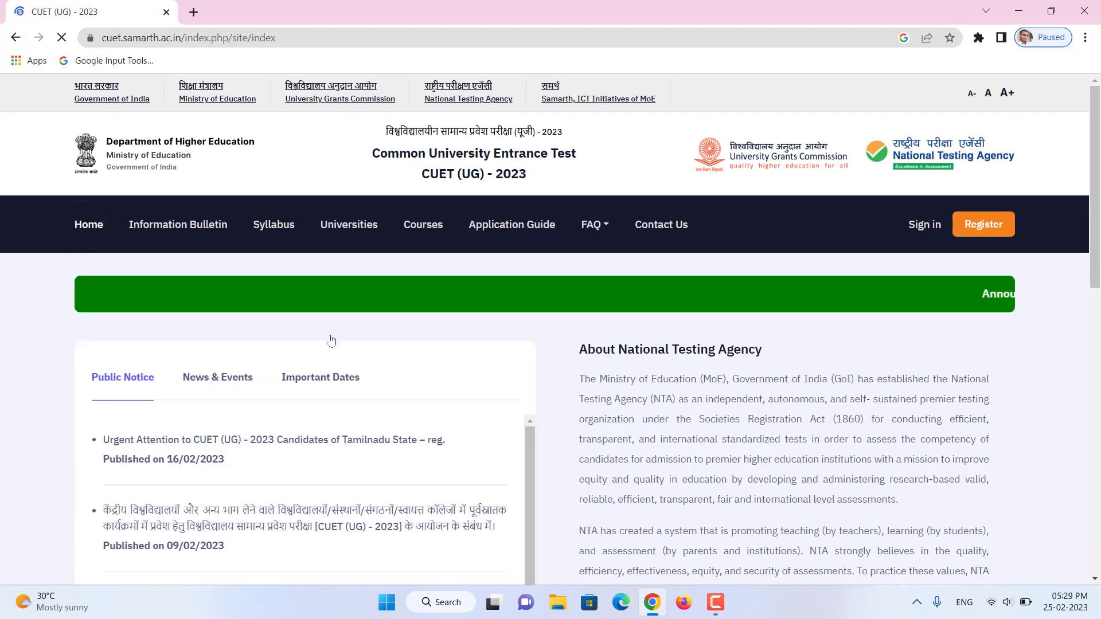
# - Start a new registration and view the CUET (UG) Information Bulletin PDF, then close it
pyautogui.click(918, 231)
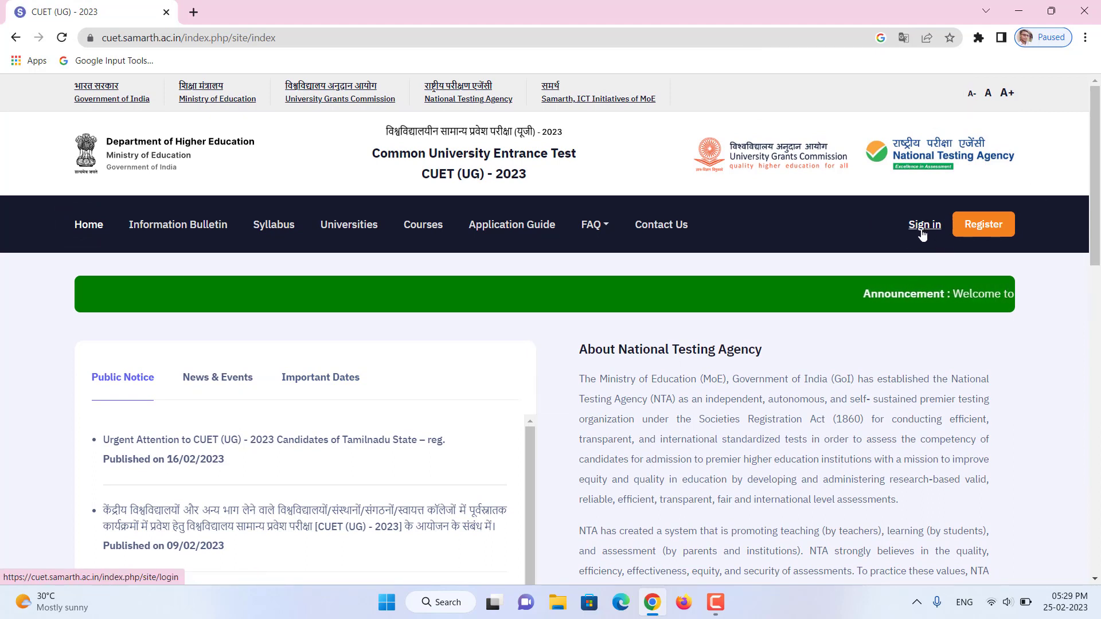
pyautogui.click(978, 230)
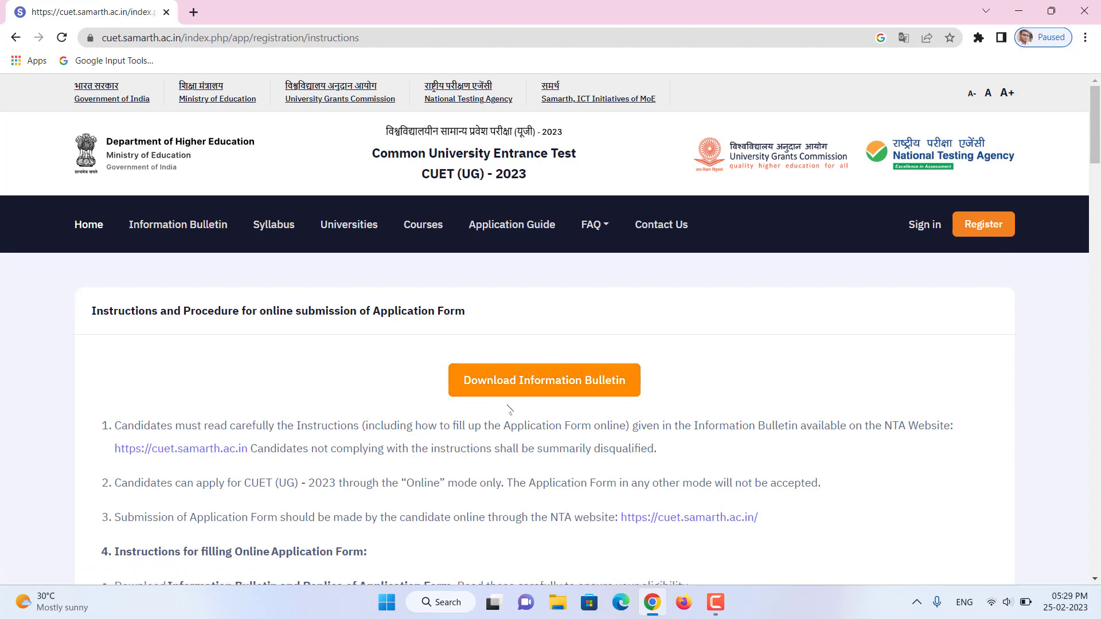
pyautogui.click(541, 383)
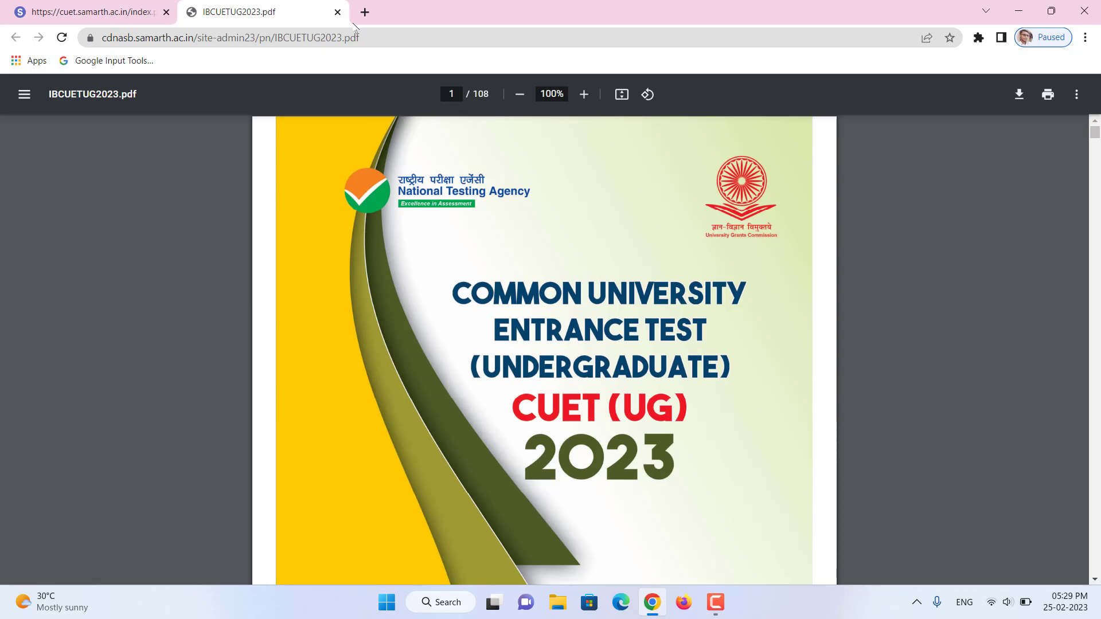
pyautogui.click(338, 13)
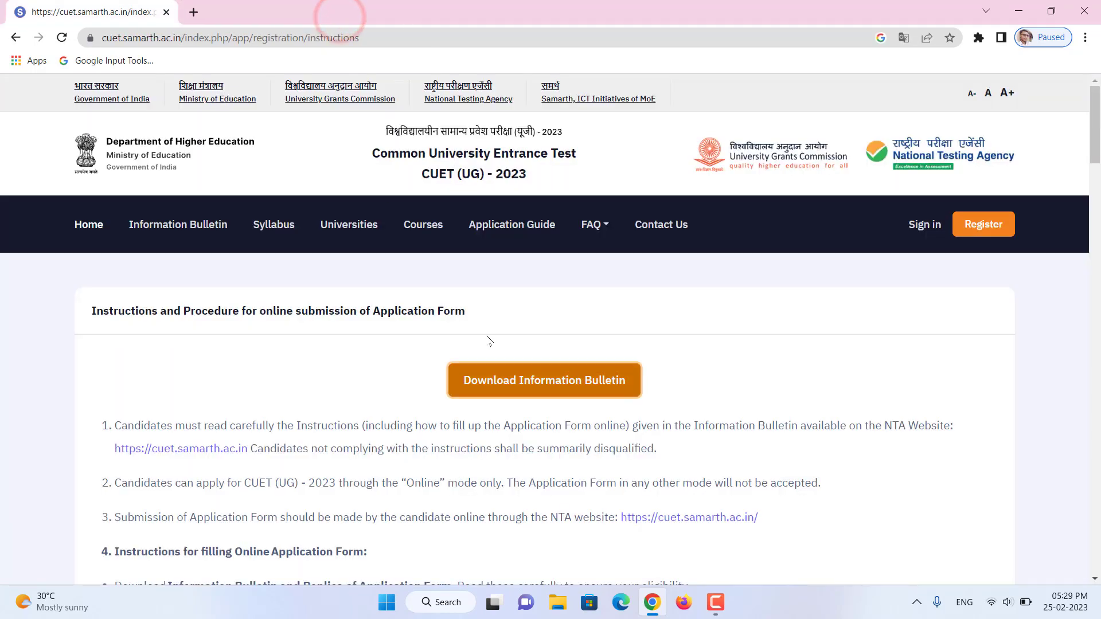
# - Review the fee table, including the up to 03 subjects row, and tick the bulletin declaration
pyautogui.scroll(-7, 503, 425)
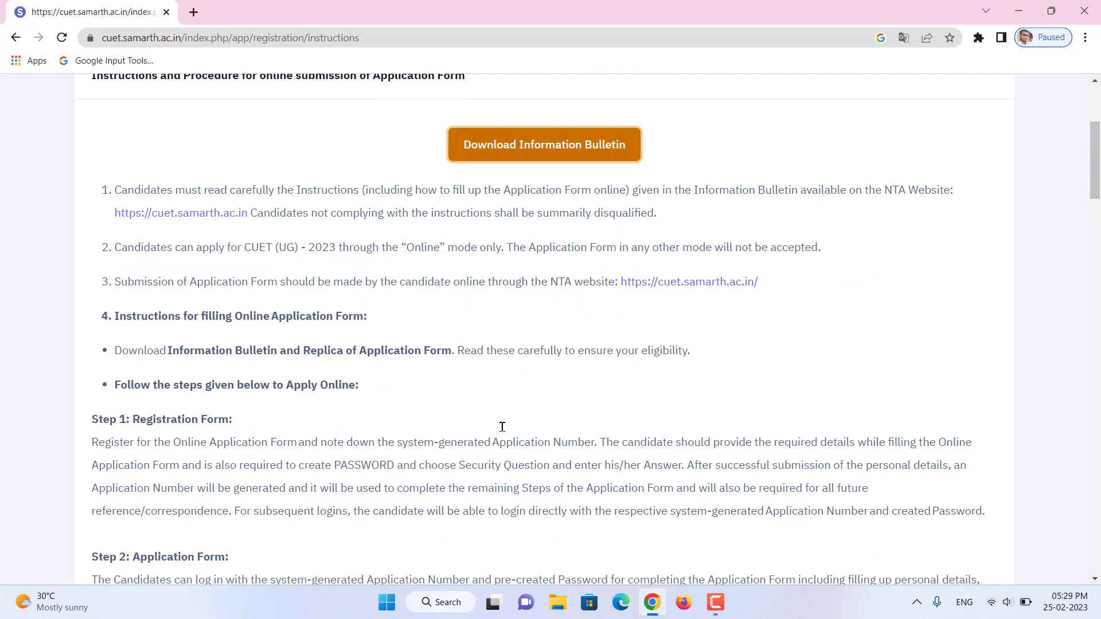
pyautogui.scroll(-13, 503, 426)
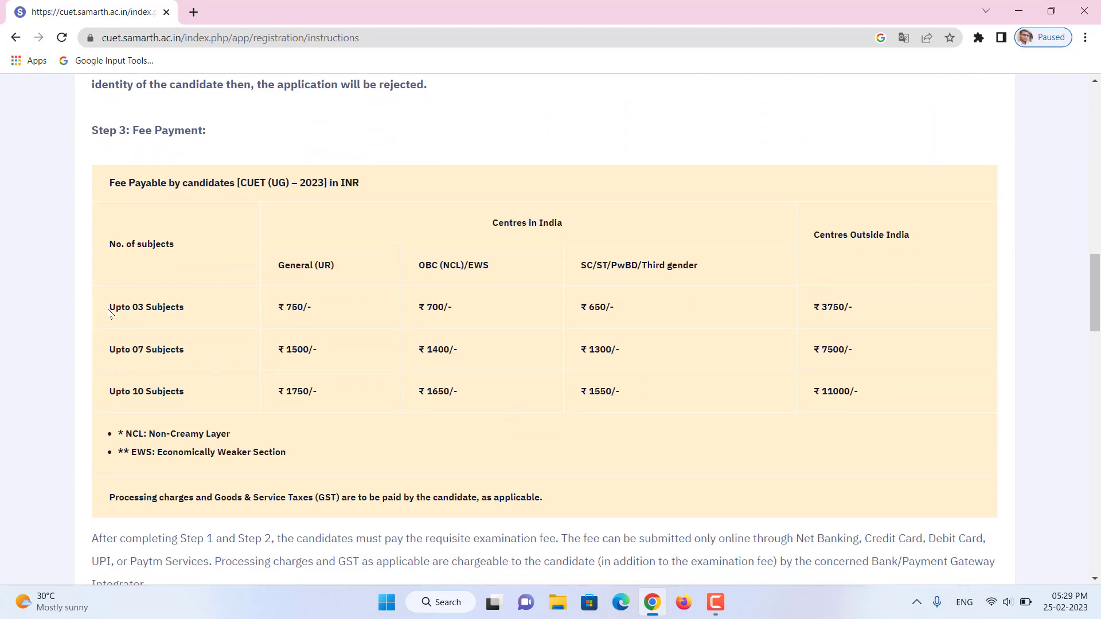
pyautogui.moveTo(109, 308); pyautogui.dragTo(652, 318)
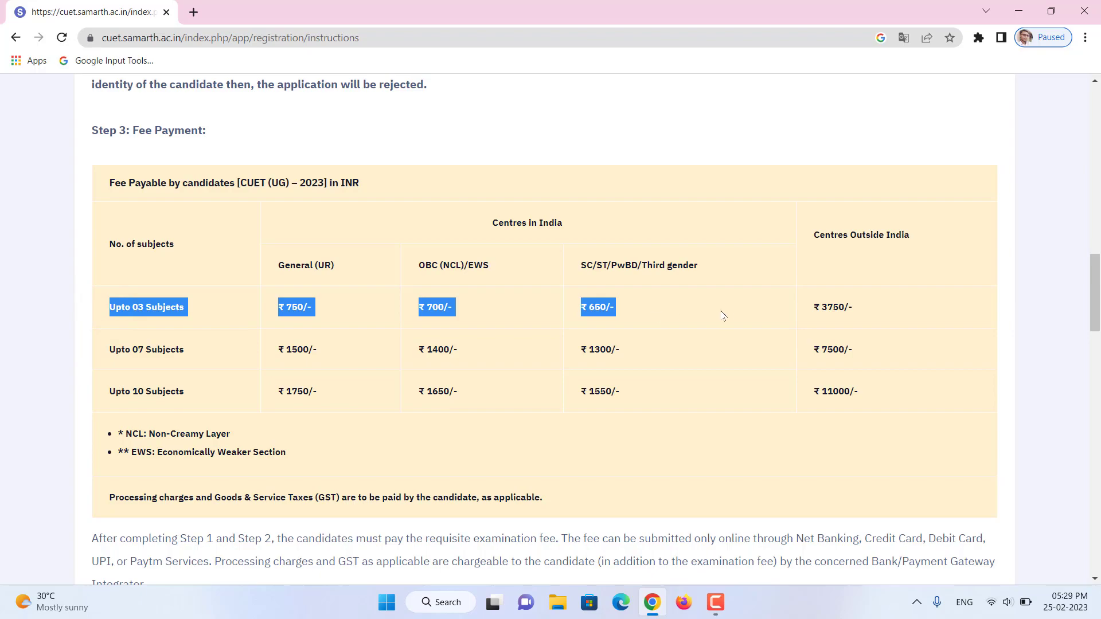
pyautogui.click(541, 453)
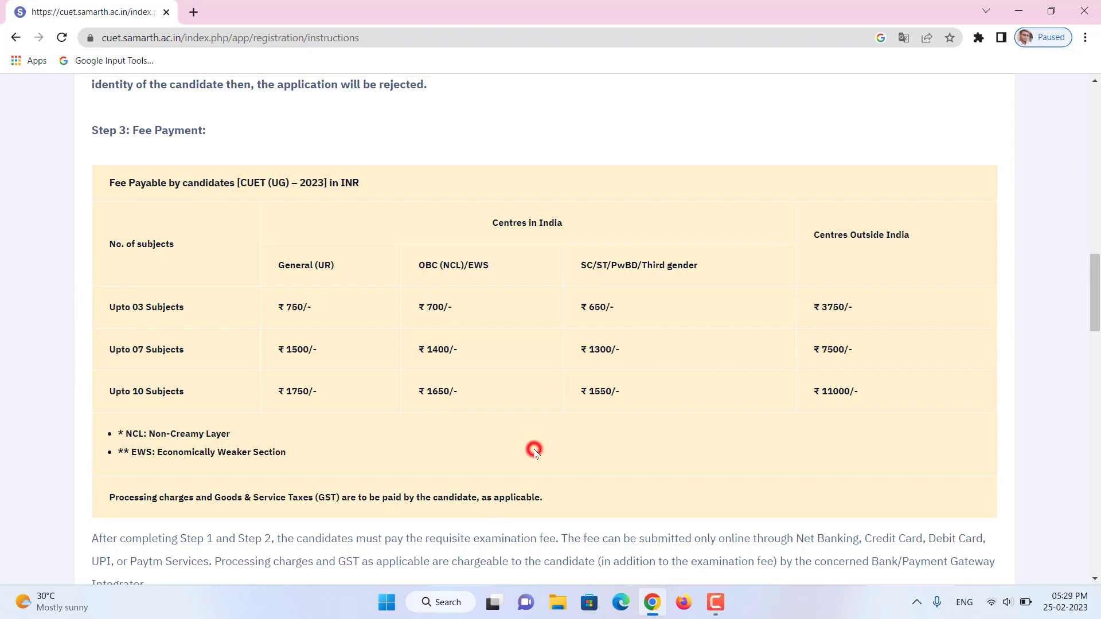
pyautogui.scroll(-17, 538, 453)
pyautogui.scroll(-7, 534, 449)
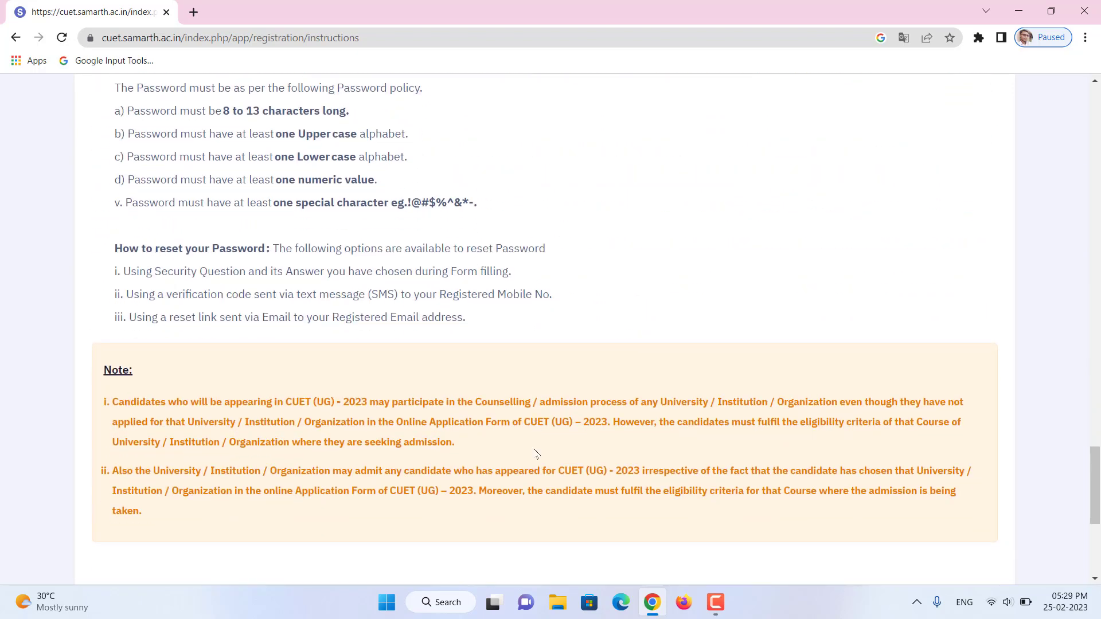
pyautogui.scroll(-4, 330, 502)
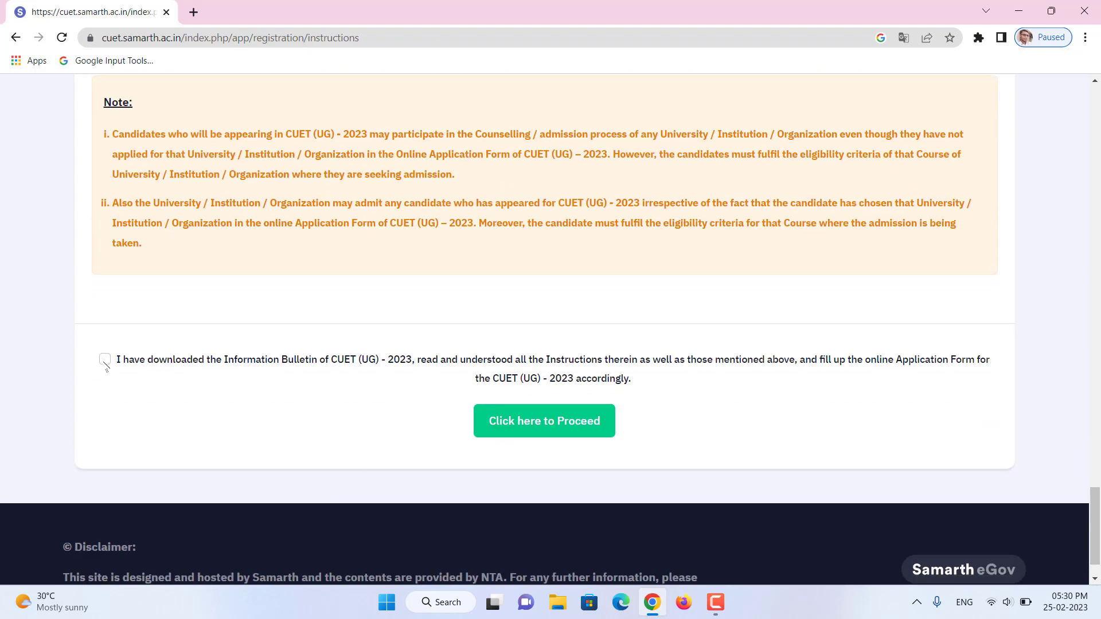
pyautogui.click(104, 360)
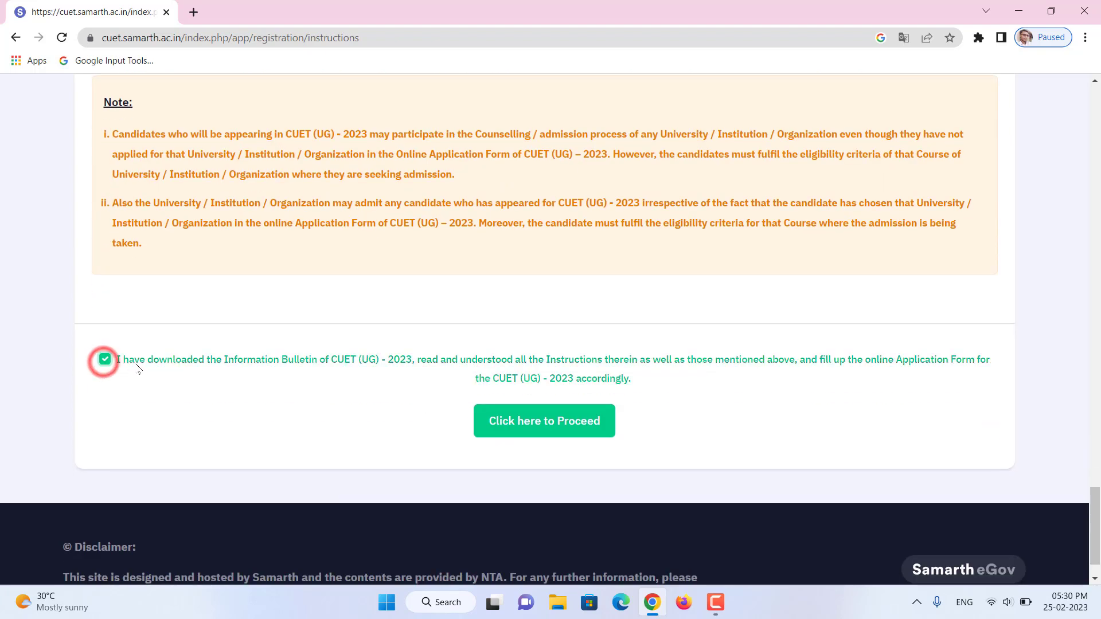
# - Proceed to the Registration Form, review its Form Status steps, and scroll to Personal Details
pyautogui.click(543, 434)
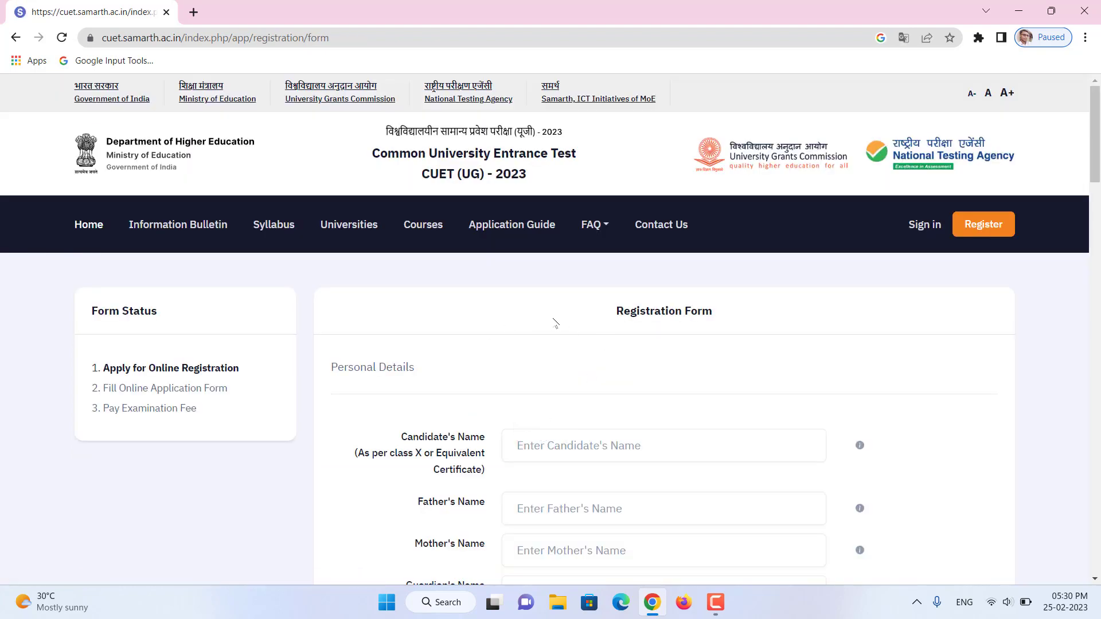
pyautogui.moveTo(614, 308); pyautogui.dragTo(731, 312)
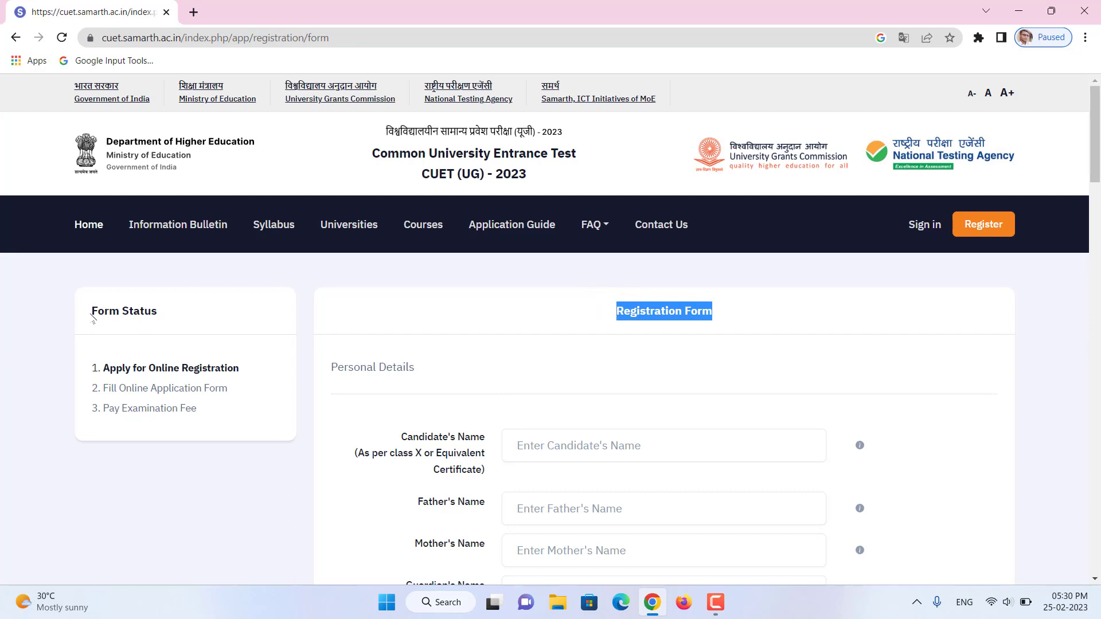
pyautogui.moveTo(90, 311); pyautogui.dragTo(152, 313)
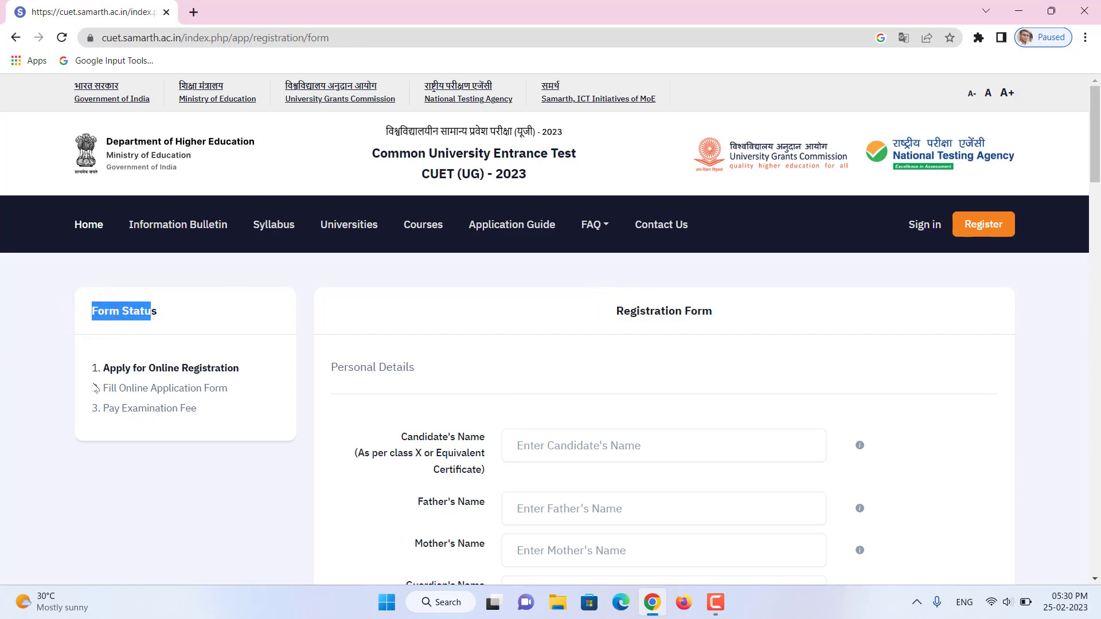
pyautogui.moveTo(89, 371); pyautogui.dragTo(247, 378)
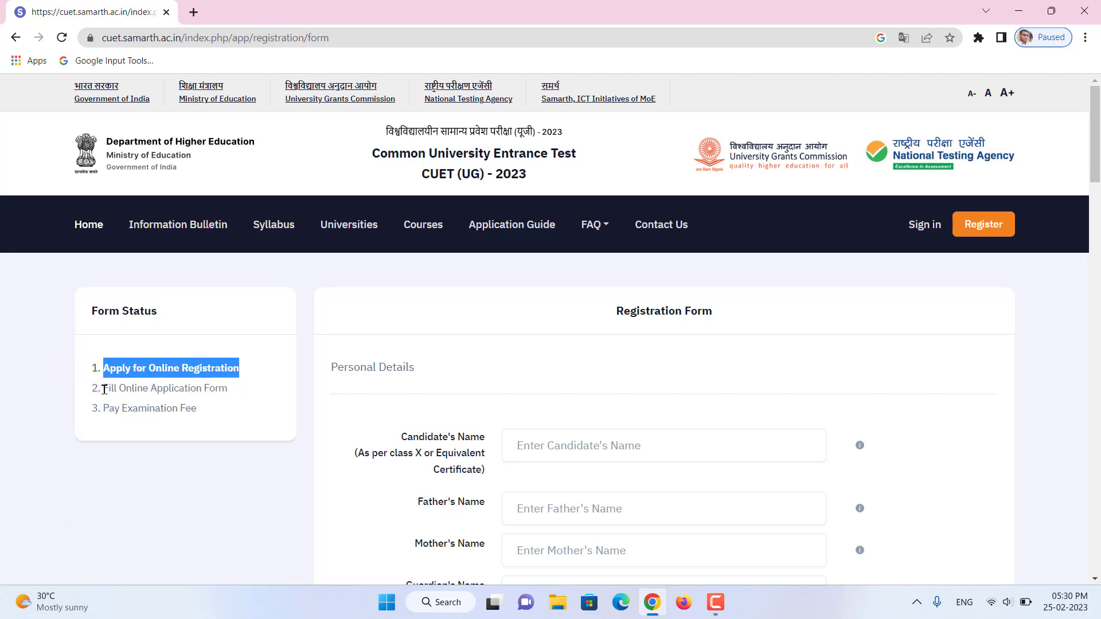
pyautogui.moveTo(100, 392); pyautogui.dragTo(249, 387)
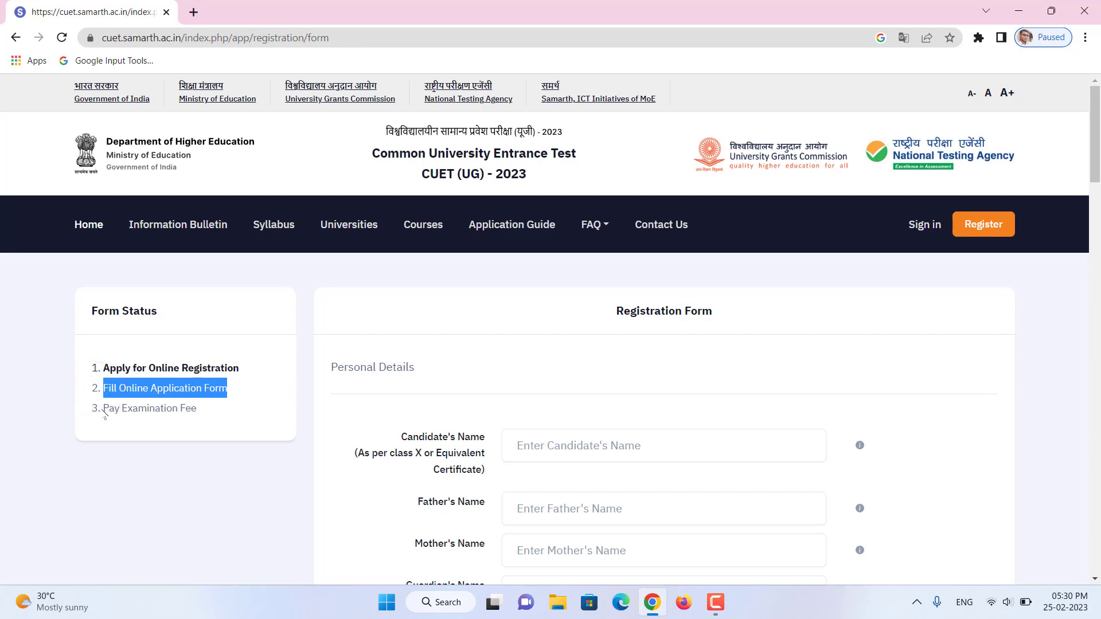
pyautogui.moveTo(101, 411); pyautogui.dragTo(207, 421)
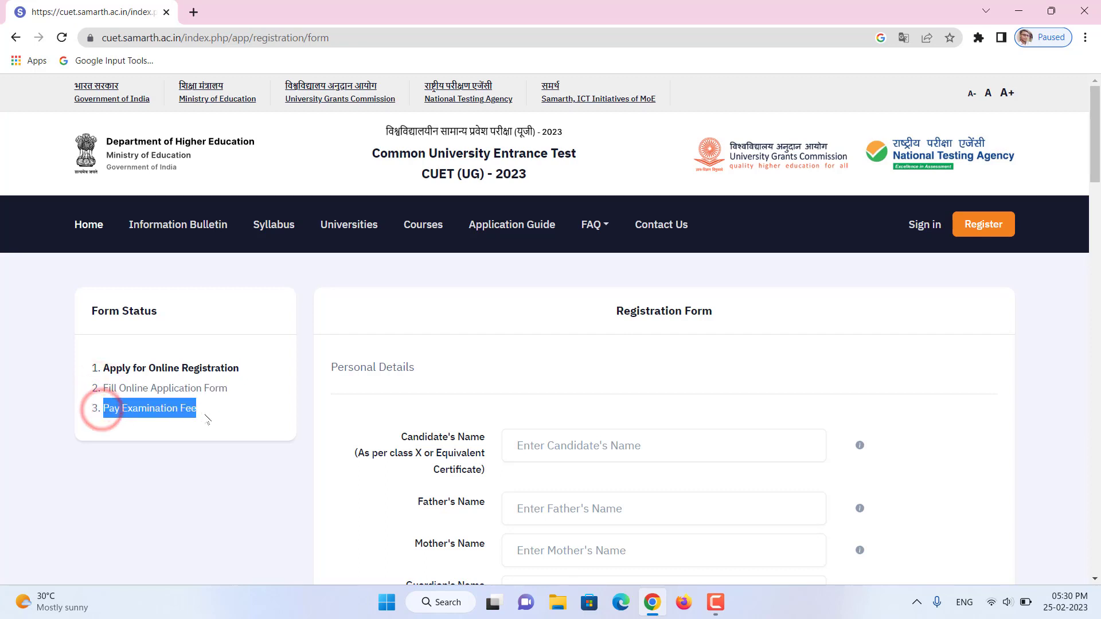
pyautogui.click(182, 434)
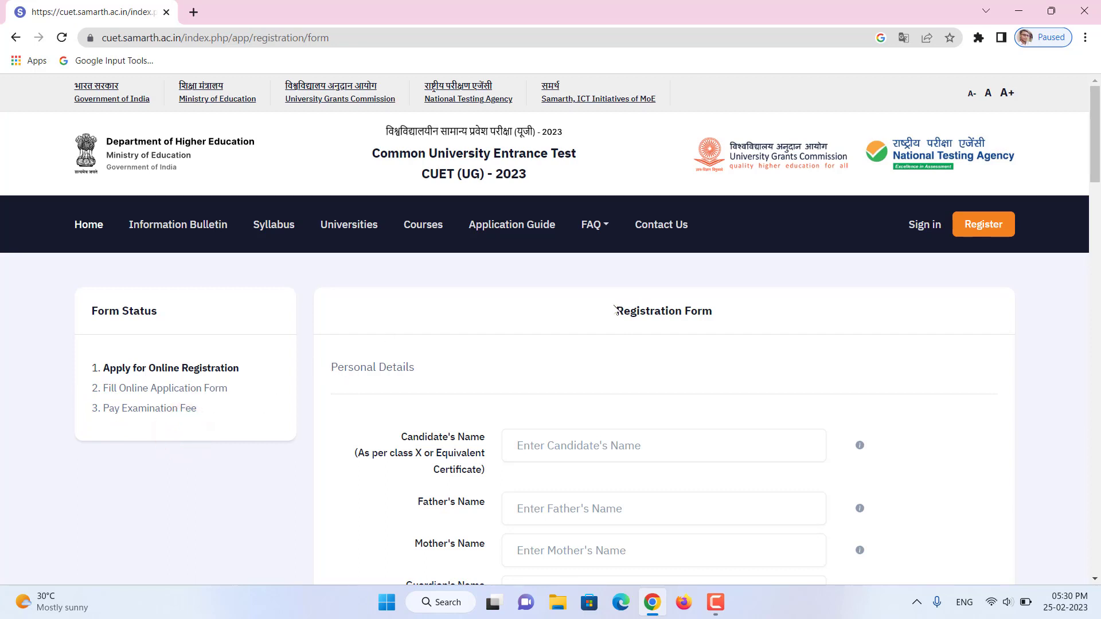
pyautogui.moveTo(614, 305); pyautogui.dragTo(738, 317)
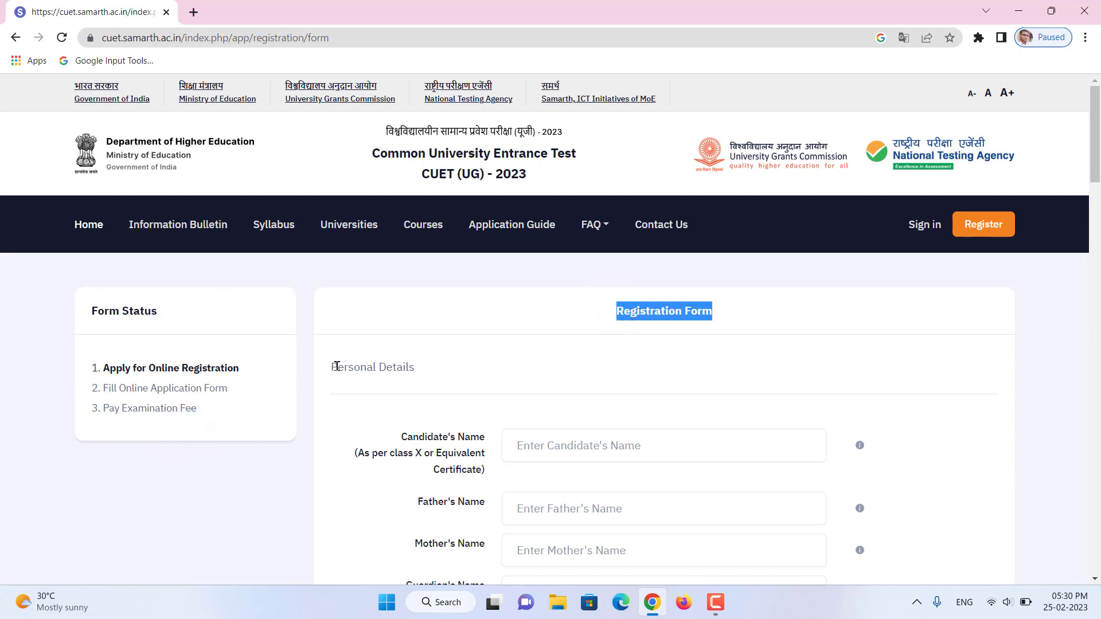
pyautogui.moveTo(328, 374); pyautogui.dragTo(482, 378)
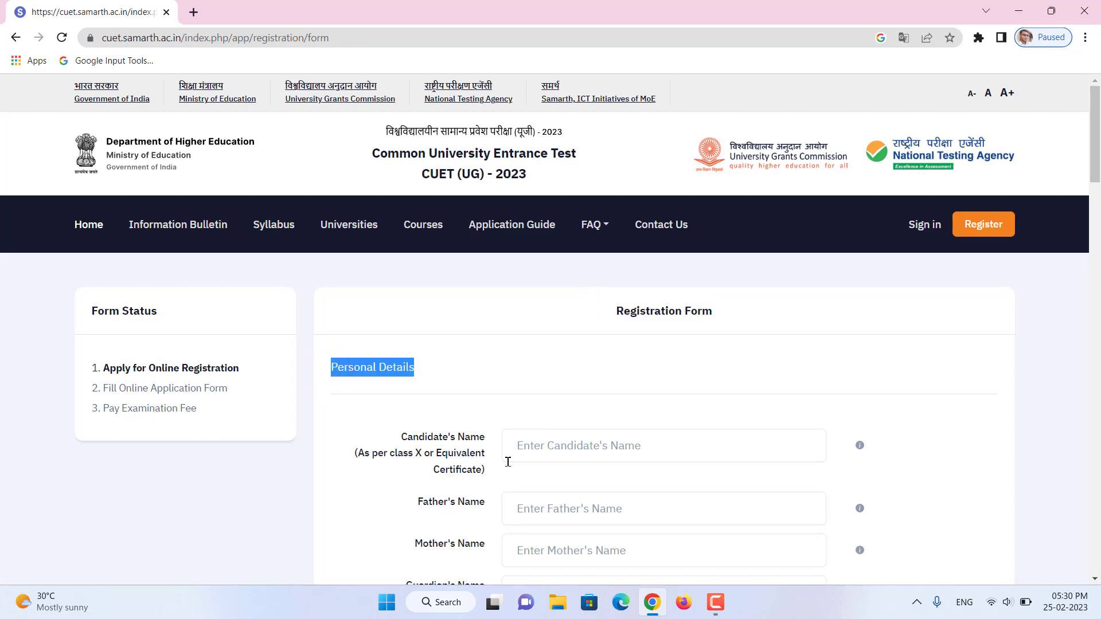
pyautogui.scroll(-1, 508, 462)
pyautogui.scroll(-4, 508, 462)
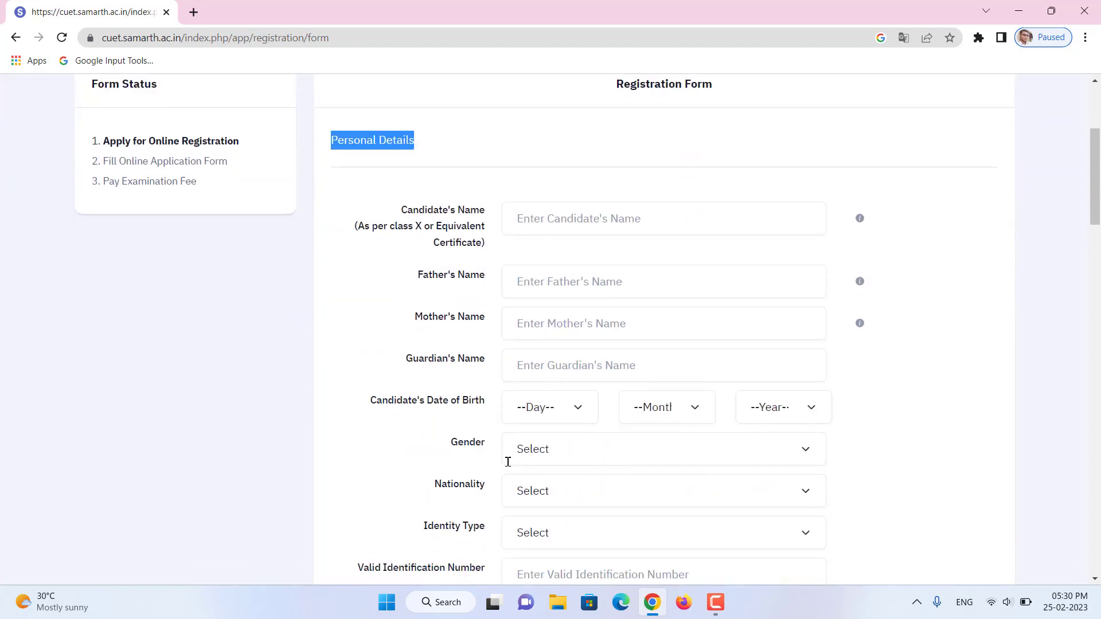
# - Fill the candidate's name and the father's name from the browser's saved entries
pyautogui.click(467, 191)
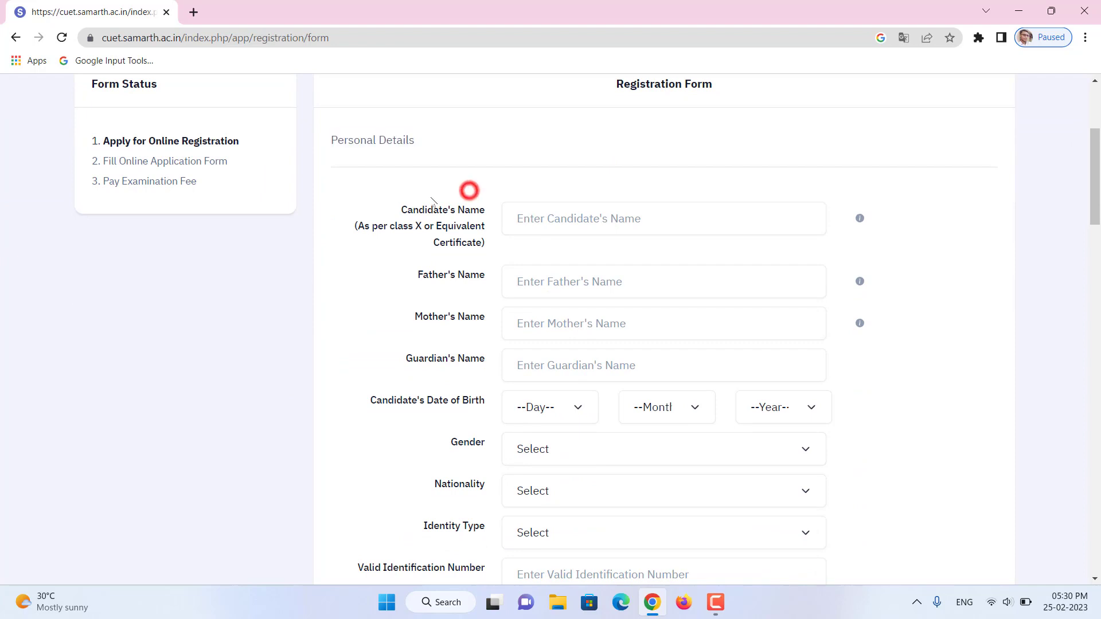
pyautogui.moveTo(396, 206); pyautogui.dragTo(484, 252)
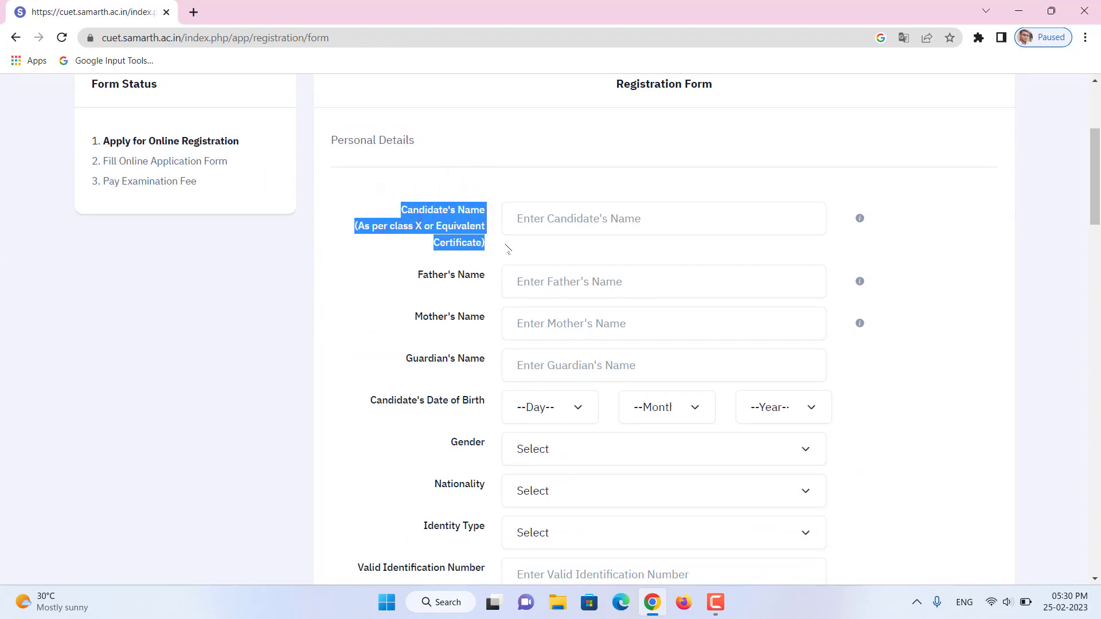
pyautogui.click(556, 222)
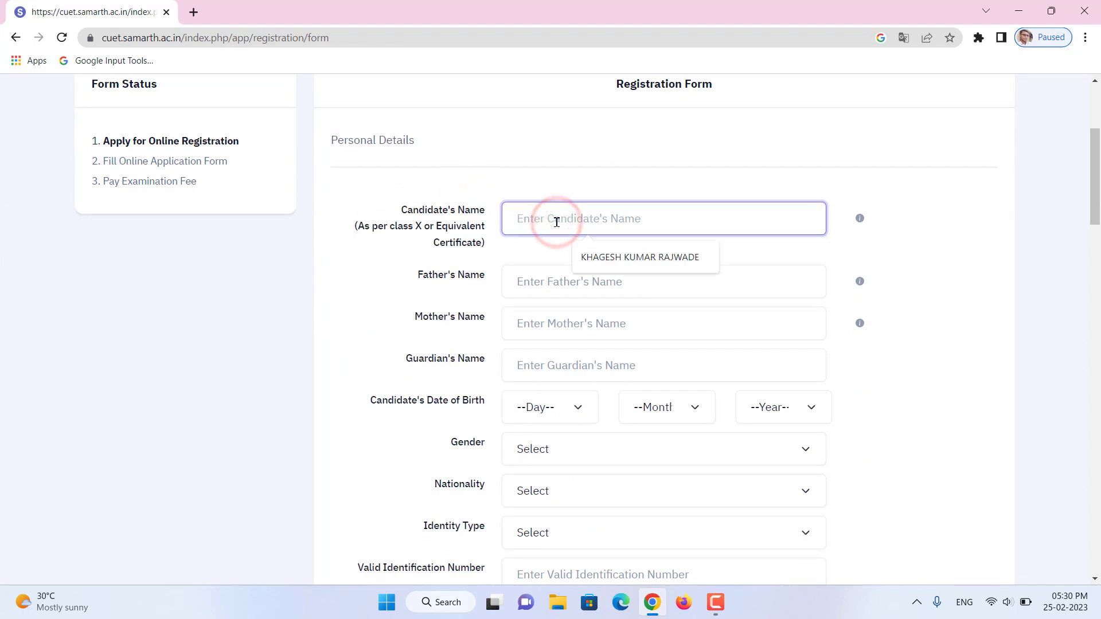
pyautogui.click(629, 258)
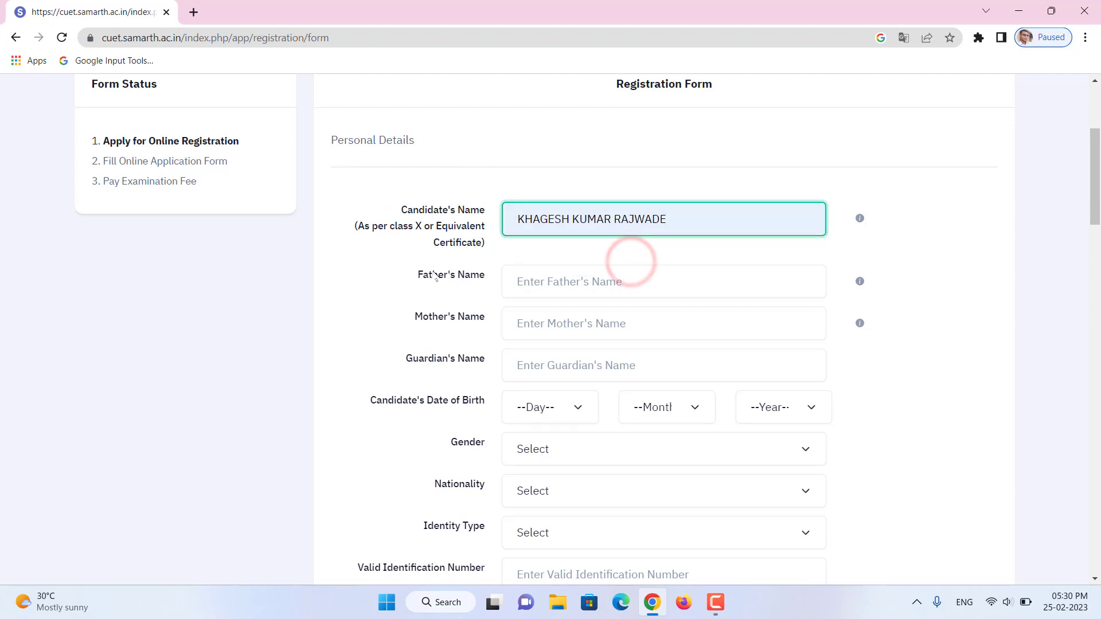
pyautogui.tripleClick(415, 275)
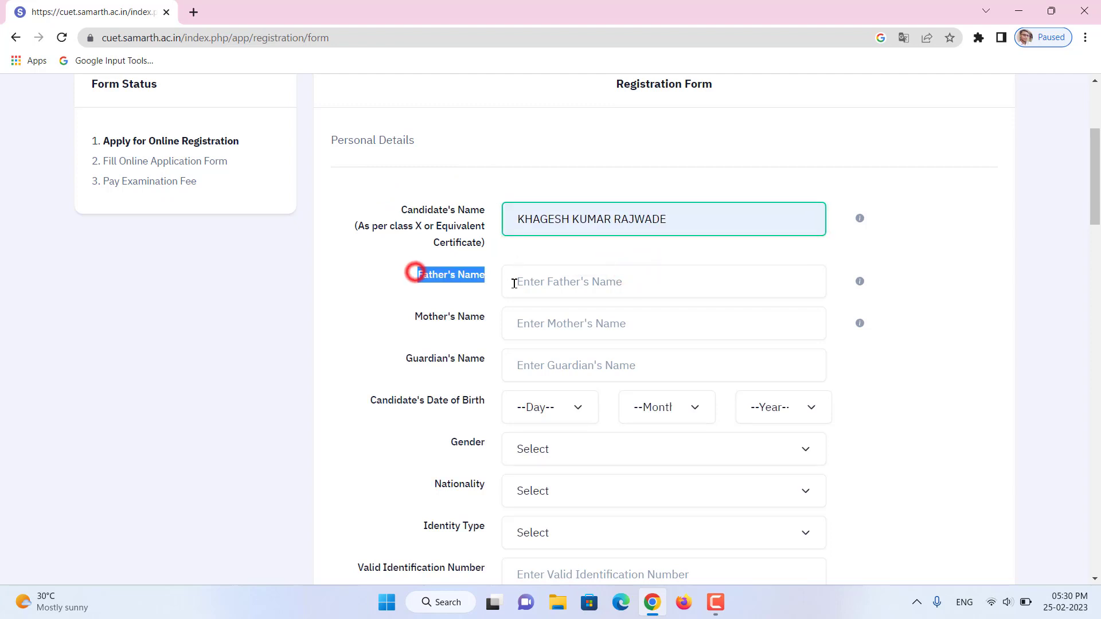
pyautogui.click(560, 287)
pyautogui.click(598, 320)
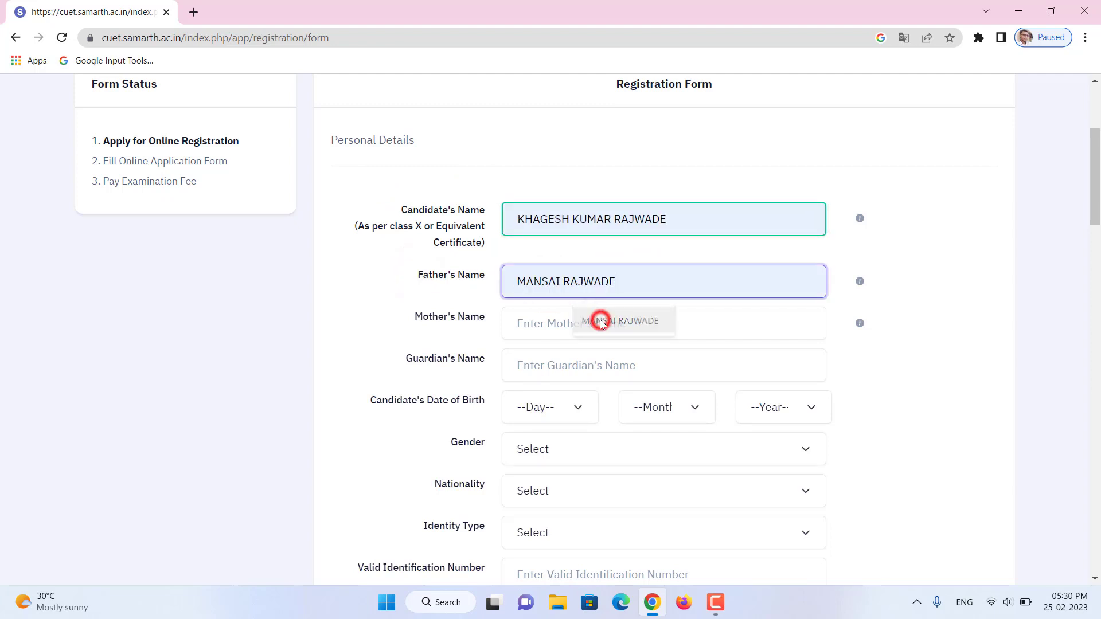
# - Fill the mother's name from saved entries and set Guardian's Name to the father's name
pyautogui.tripleClick(413, 318)
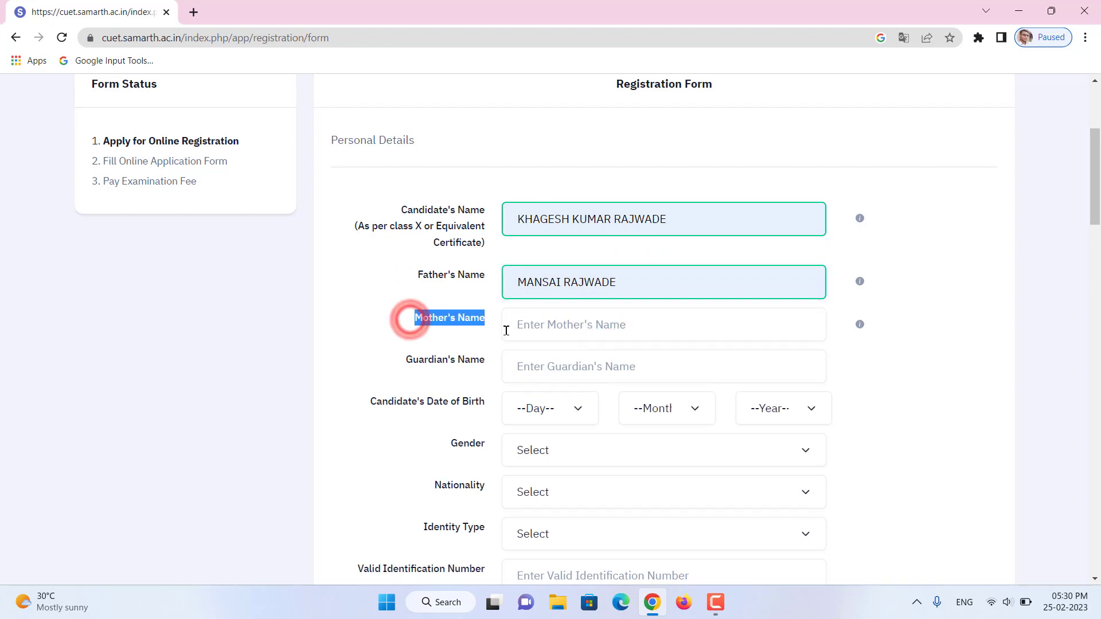
pyautogui.click(541, 328)
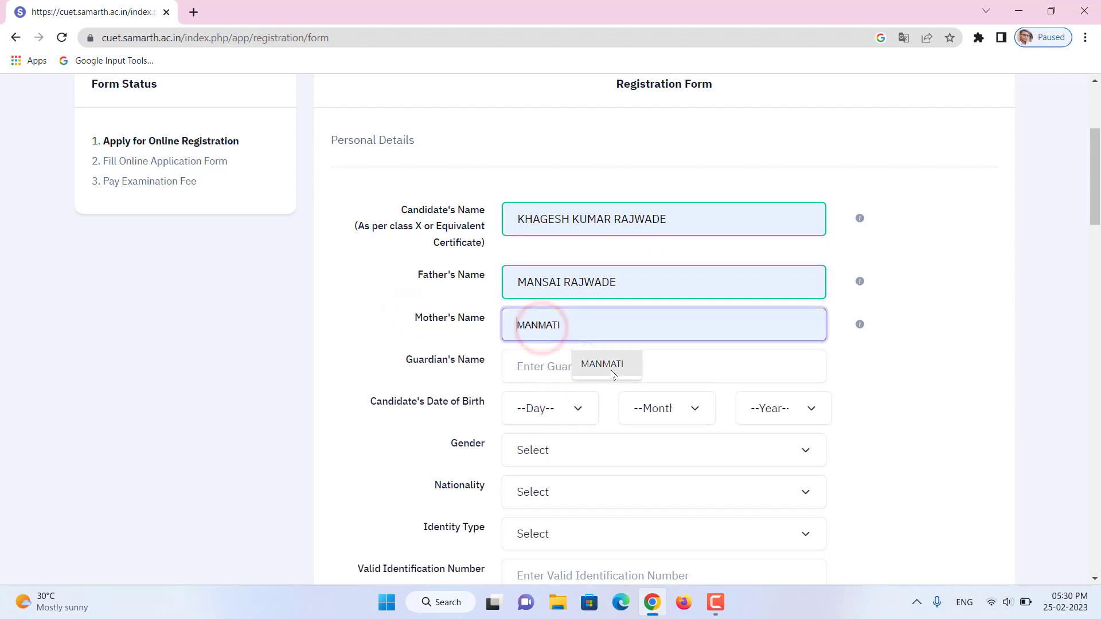
pyautogui.click(608, 367)
pyautogui.moveTo(396, 359); pyautogui.dragTo(497, 370)
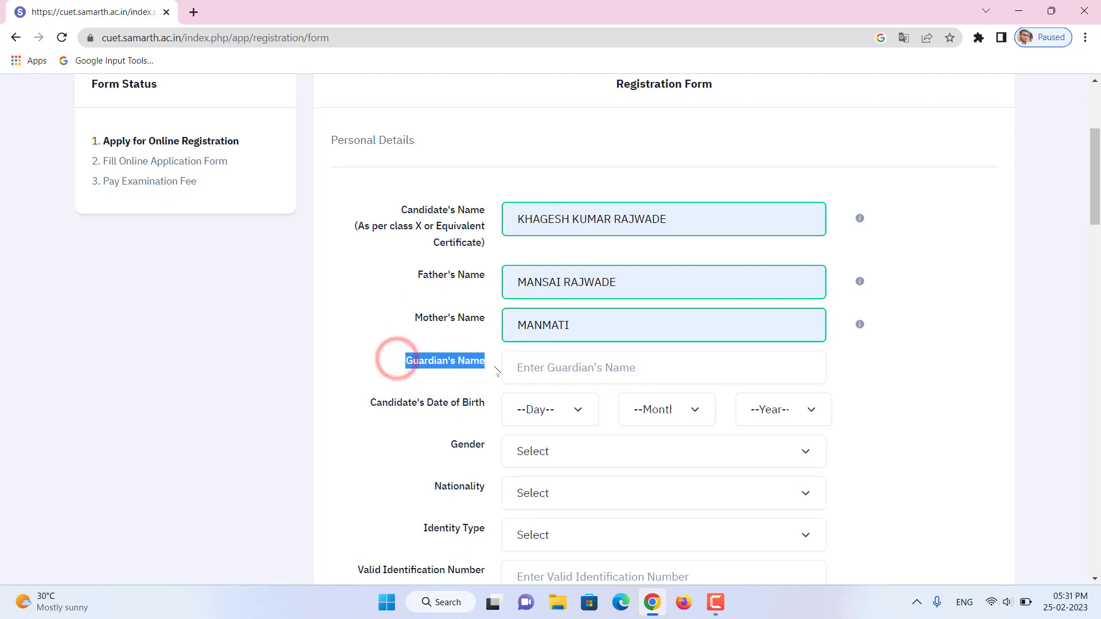
pyautogui.click(549, 370)
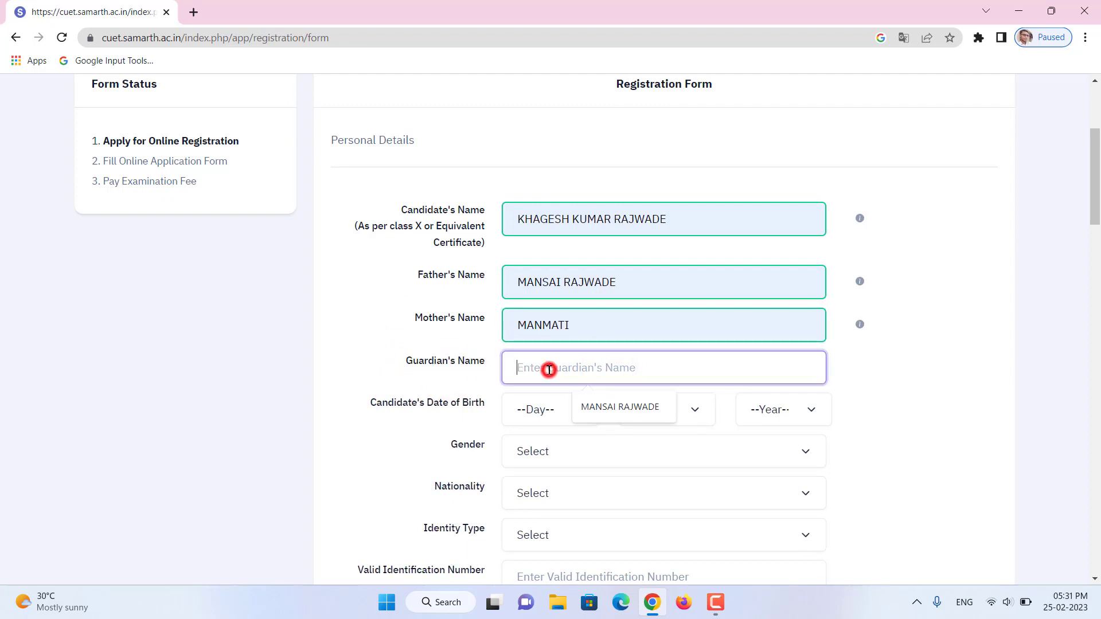
pyautogui.click(618, 411)
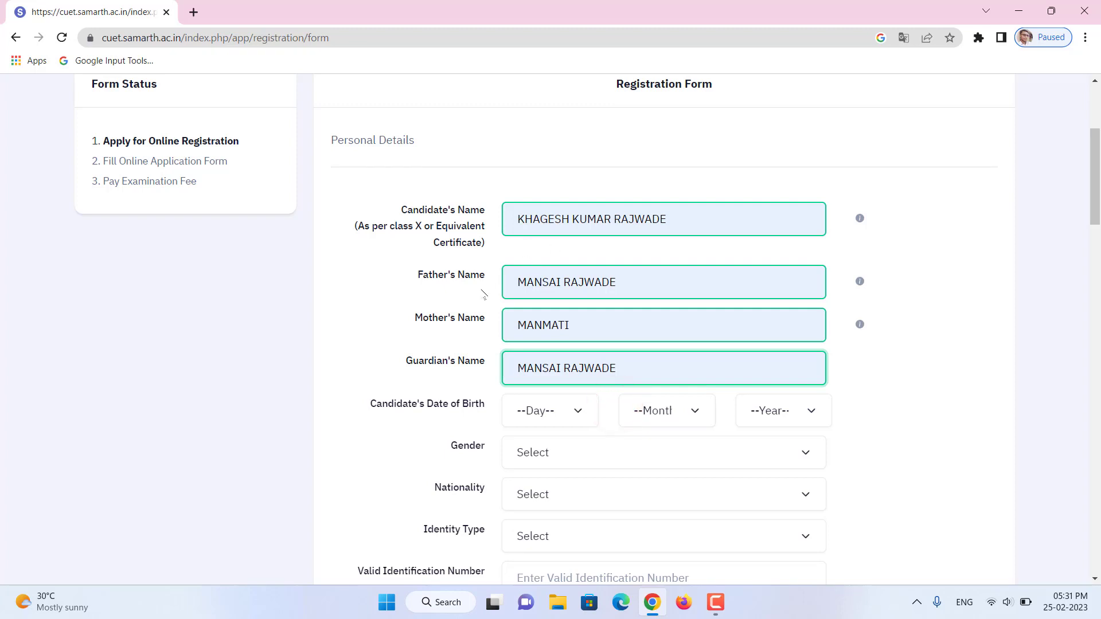
pyautogui.moveTo(423, 281); pyautogui.dragTo(464, 280)
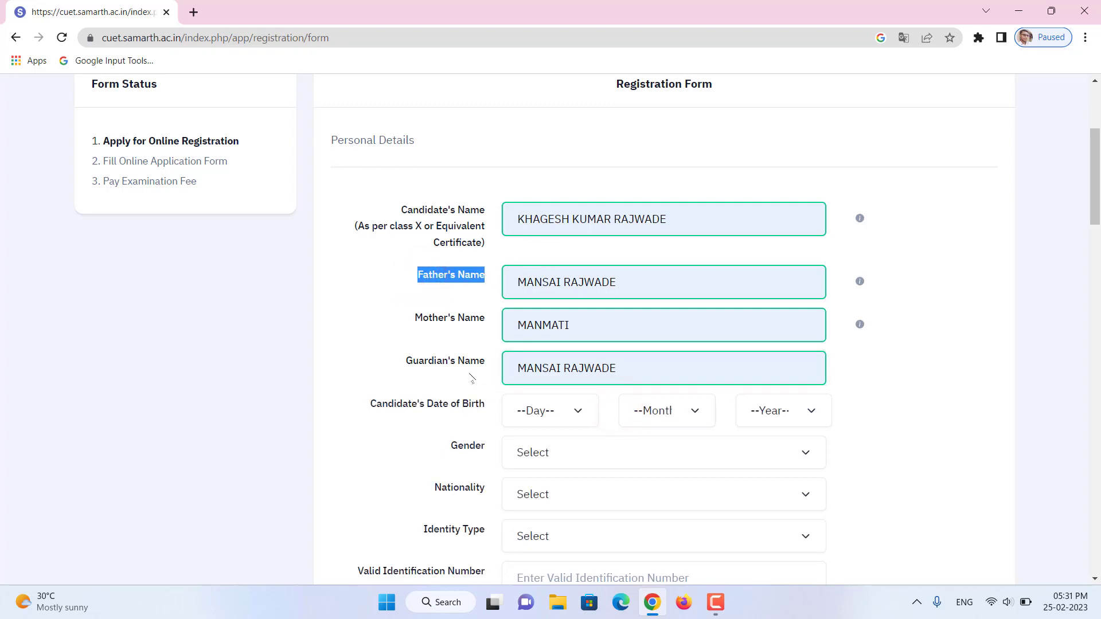
pyautogui.moveTo(405, 358); pyautogui.dragTo(485, 362)
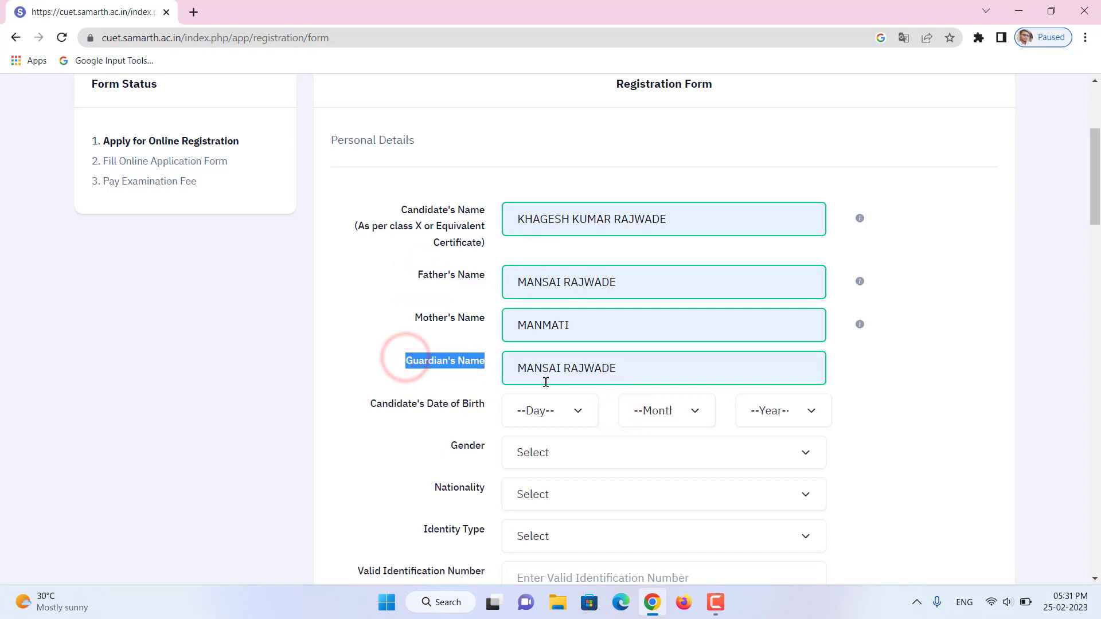
pyautogui.moveTo(357, 404); pyautogui.dragTo(495, 413)
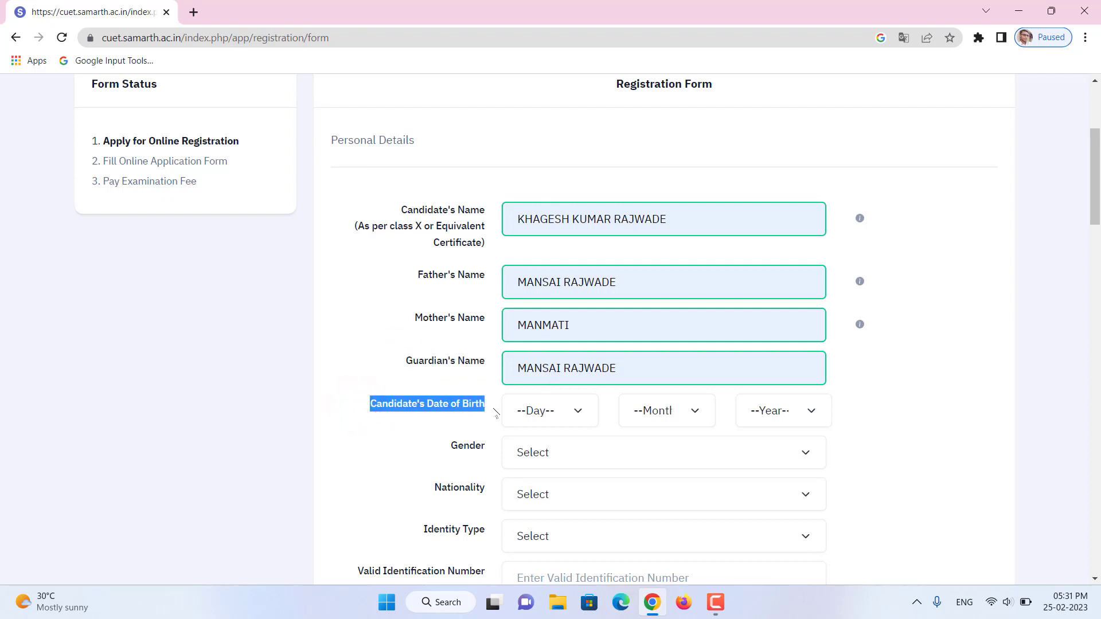
# - Set the date of birth to day 11 with the birth month and year
pyautogui.click(544, 414)
pyautogui.click(534, 255)
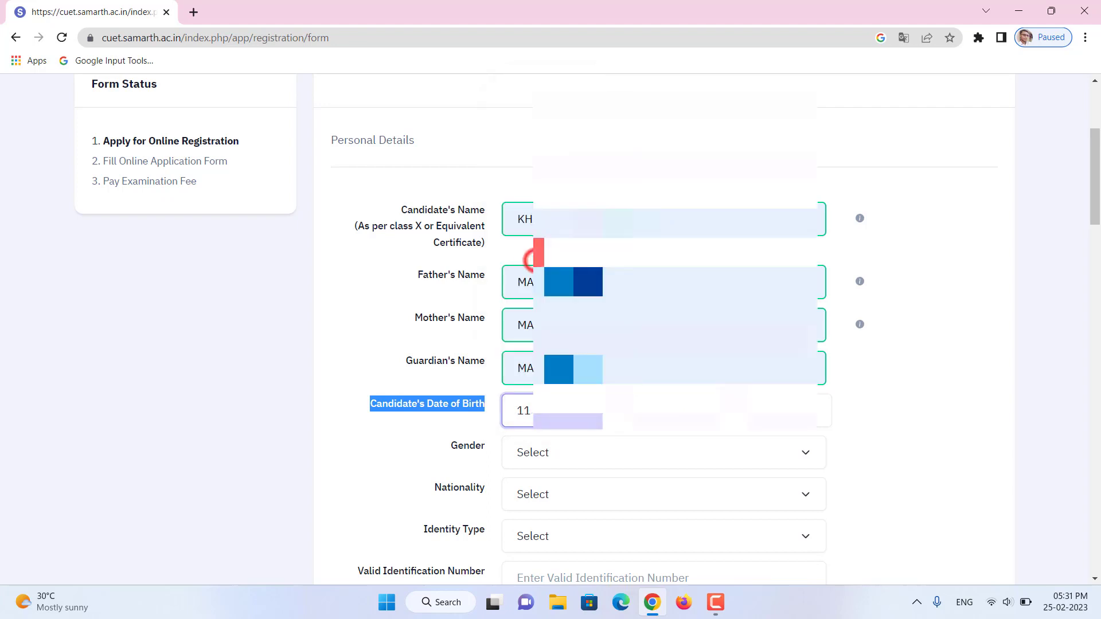
pyautogui.click(669, 411)
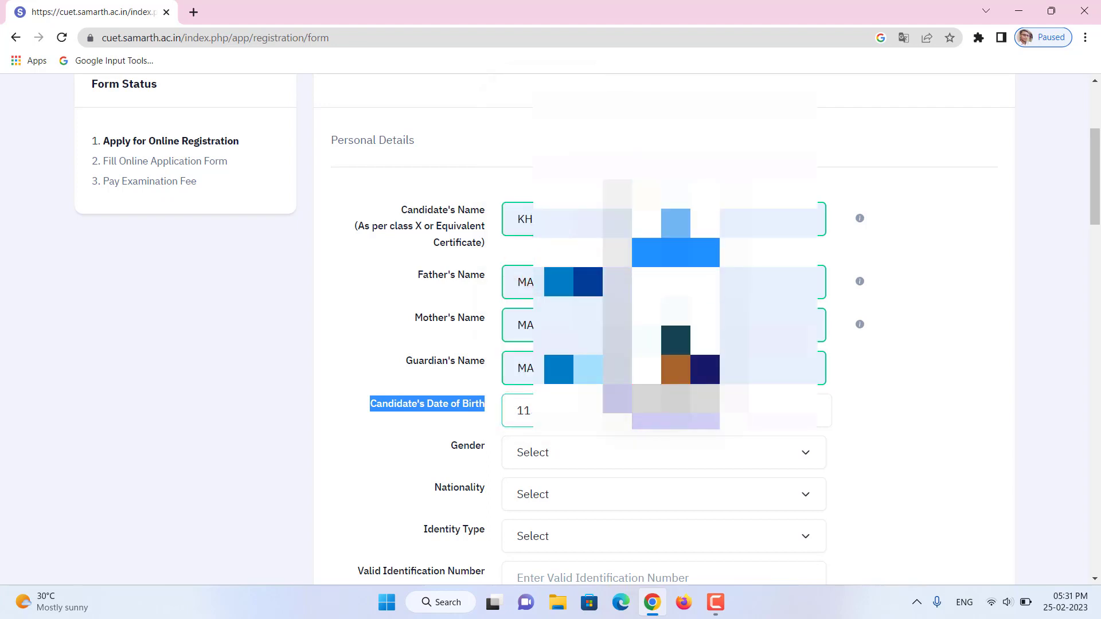
pyautogui.click(675, 253)
pyautogui.click(788, 412)
pyautogui.click(792, 252)
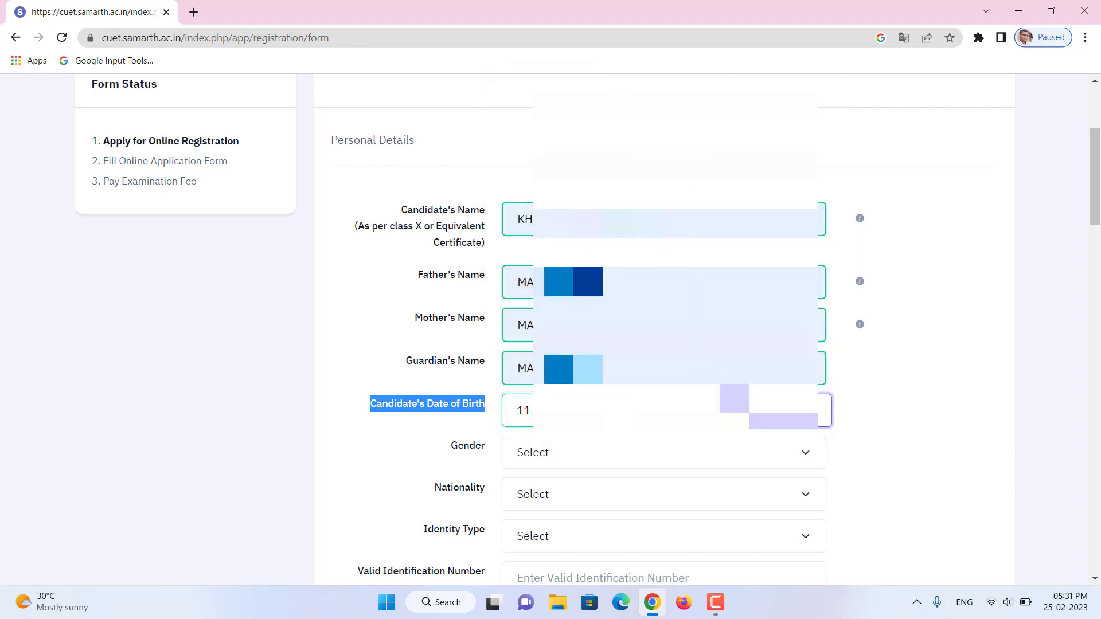
# - Set Gender to Male and Nationality to Indian
pyautogui.doubleClick(453, 447)
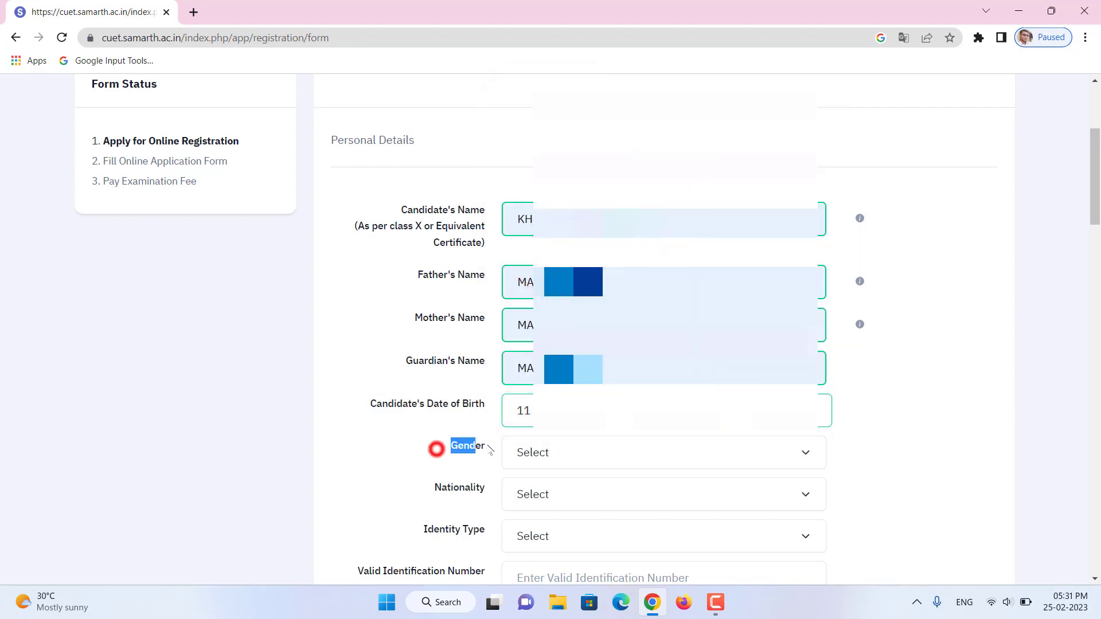
pyautogui.click(552, 457)
pyautogui.click(579, 494)
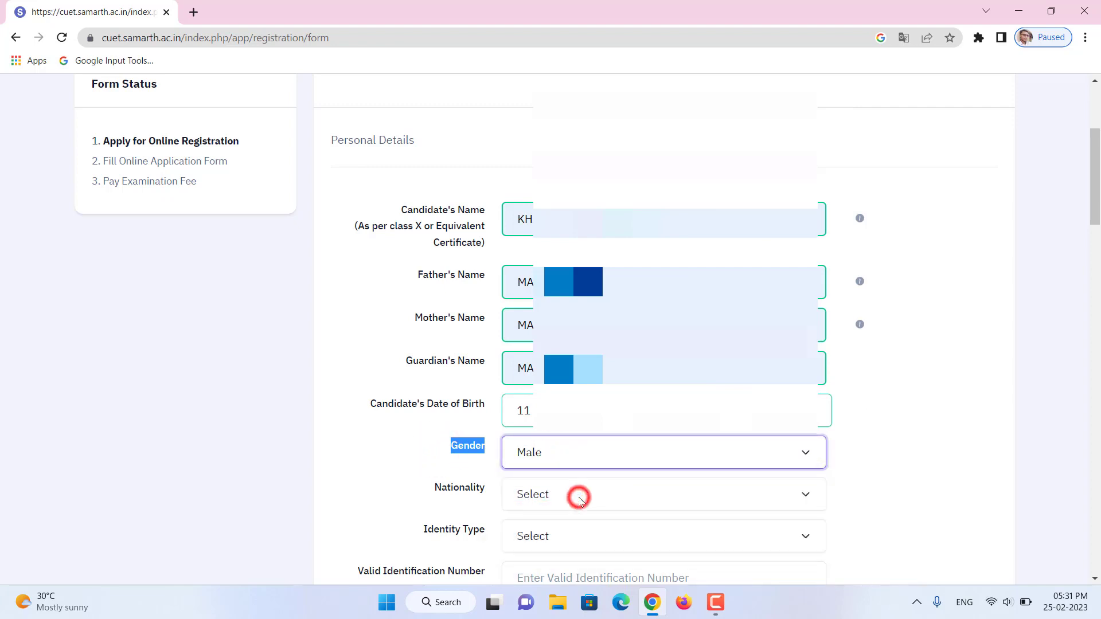
pyautogui.scroll(-3, 423, 494)
pyautogui.moveTo(422, 287); pyautogui.dragTo(508, 294)
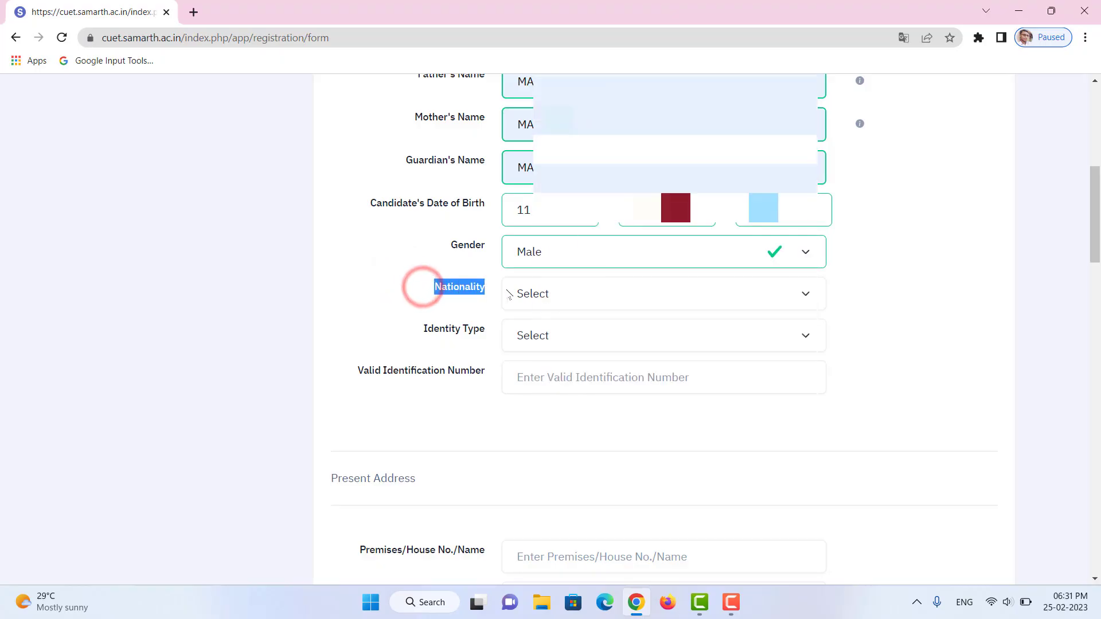
pyautogui.click(555, 295)
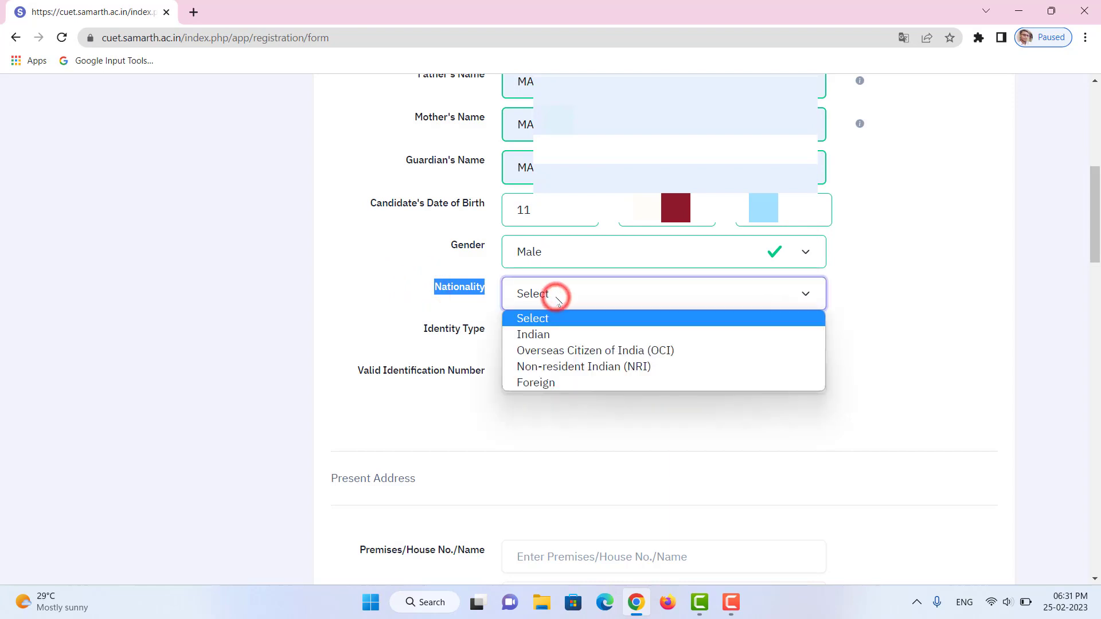
pyautogui.click(576, 337)
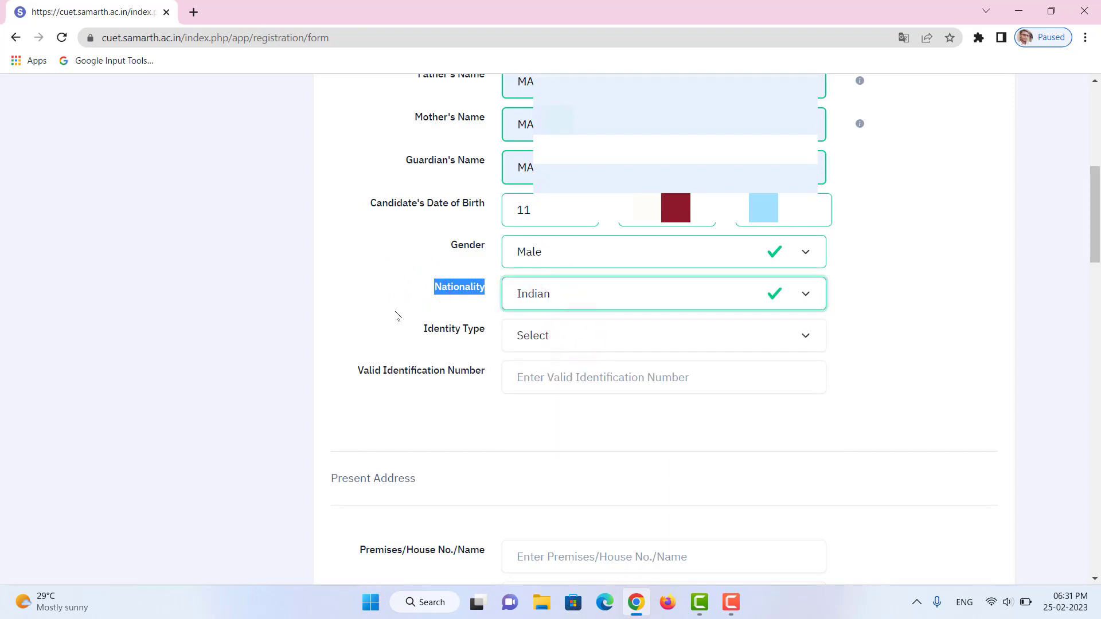
# - Choose PAN Card as Identity Type and autofill the identification number
pyautogui.moveTo(418, 331); pyautogui.dragTo(494, 335)
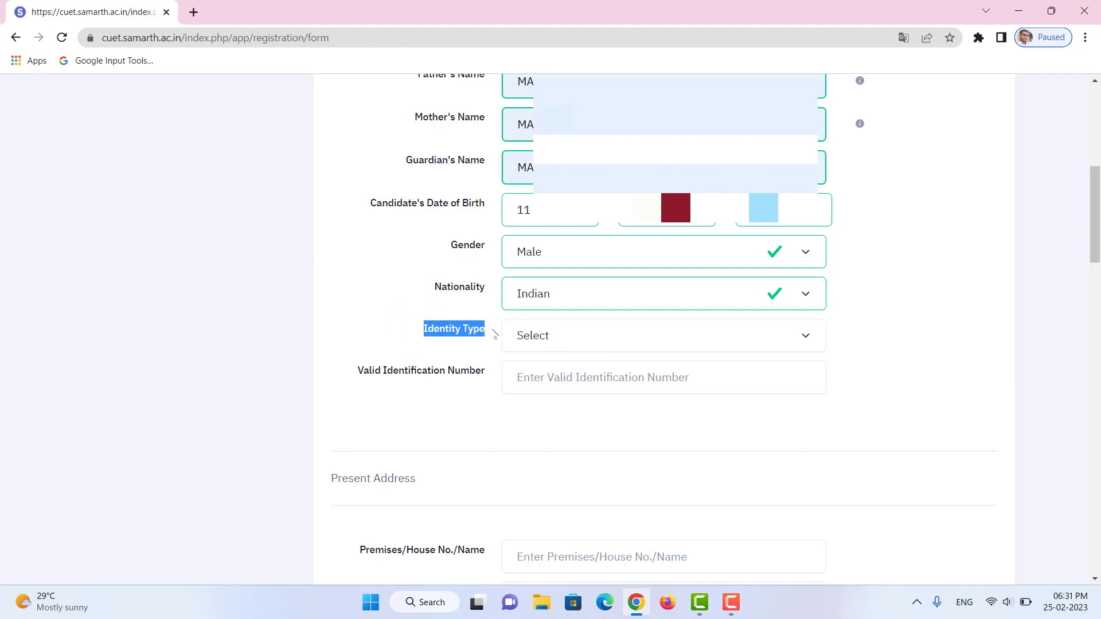
pyautogui.click(547, 339)
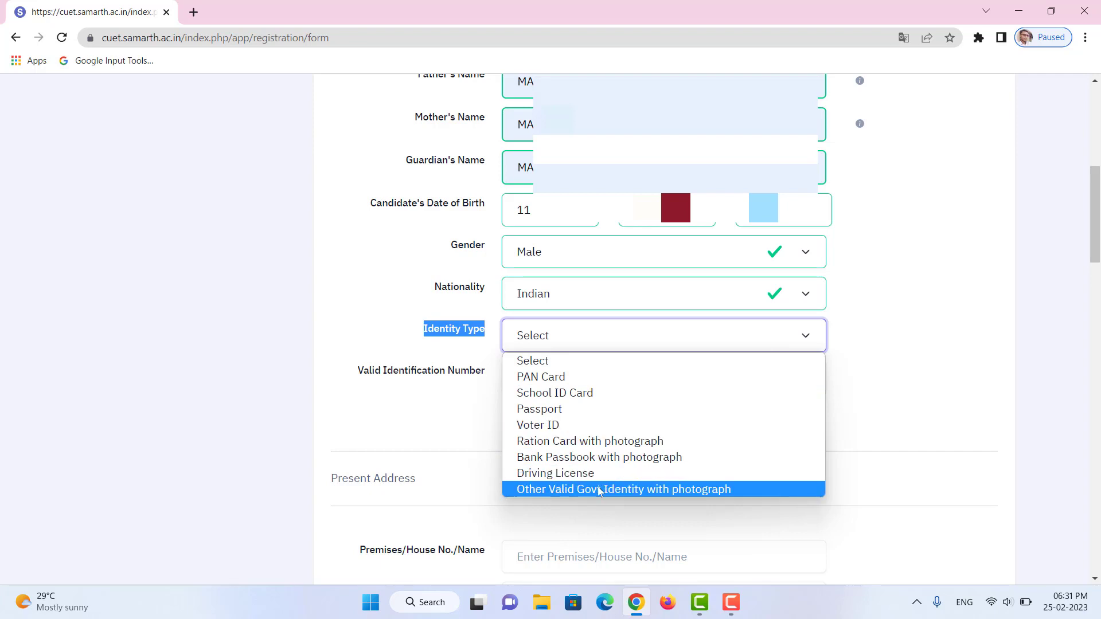
pyautogui.click(584, 377)
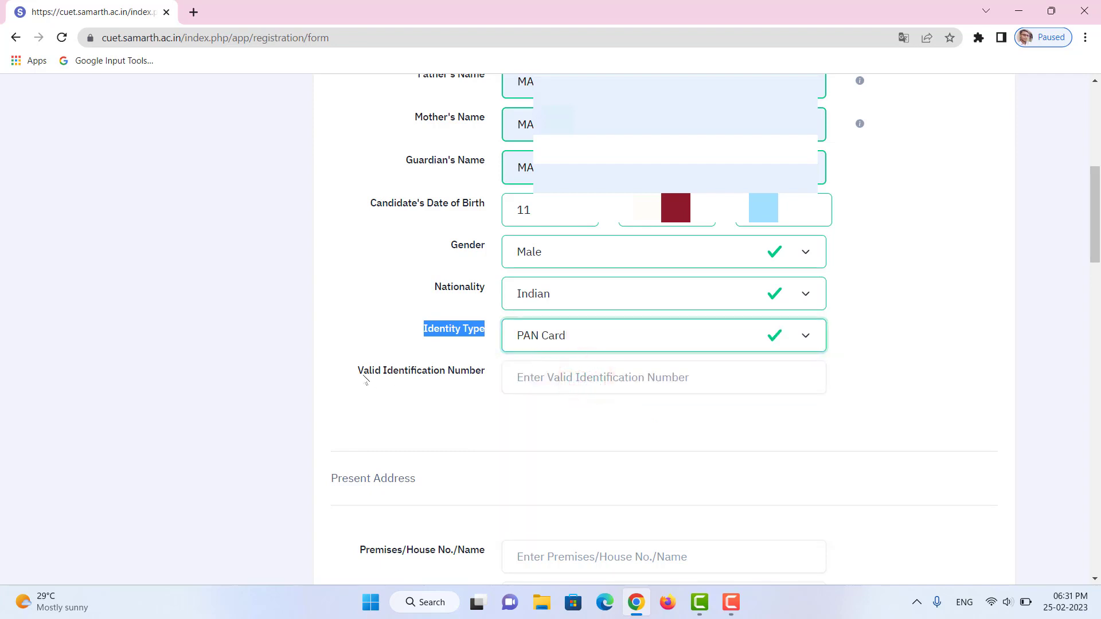
pyautogui.moveTo(361, 375); pyautogui.dragTo(492, 381)
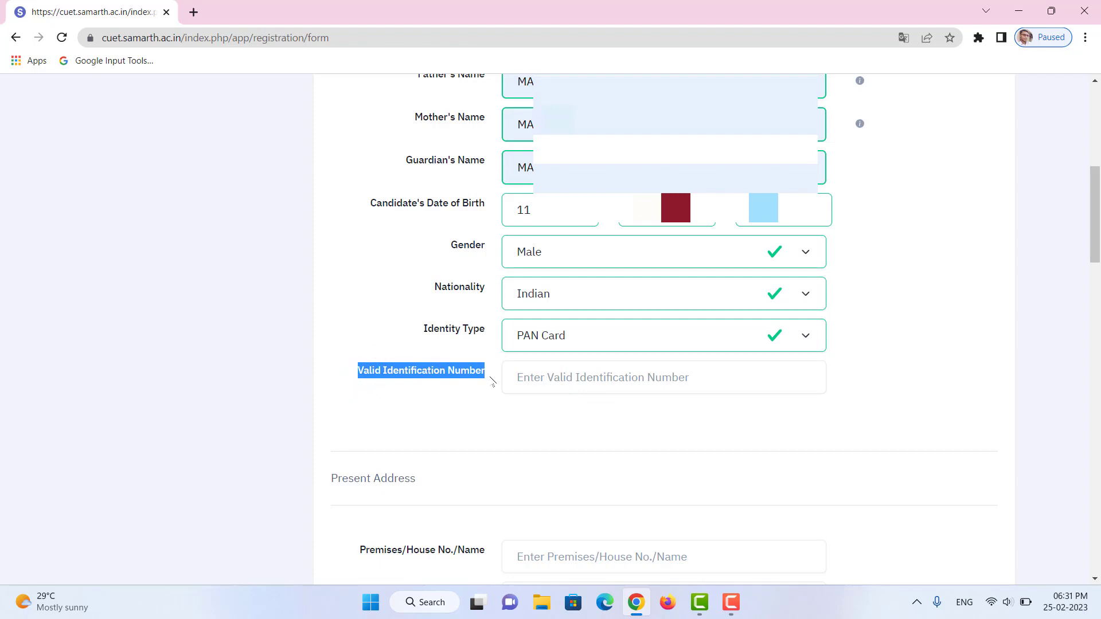
pyautogui.click(569, 370)
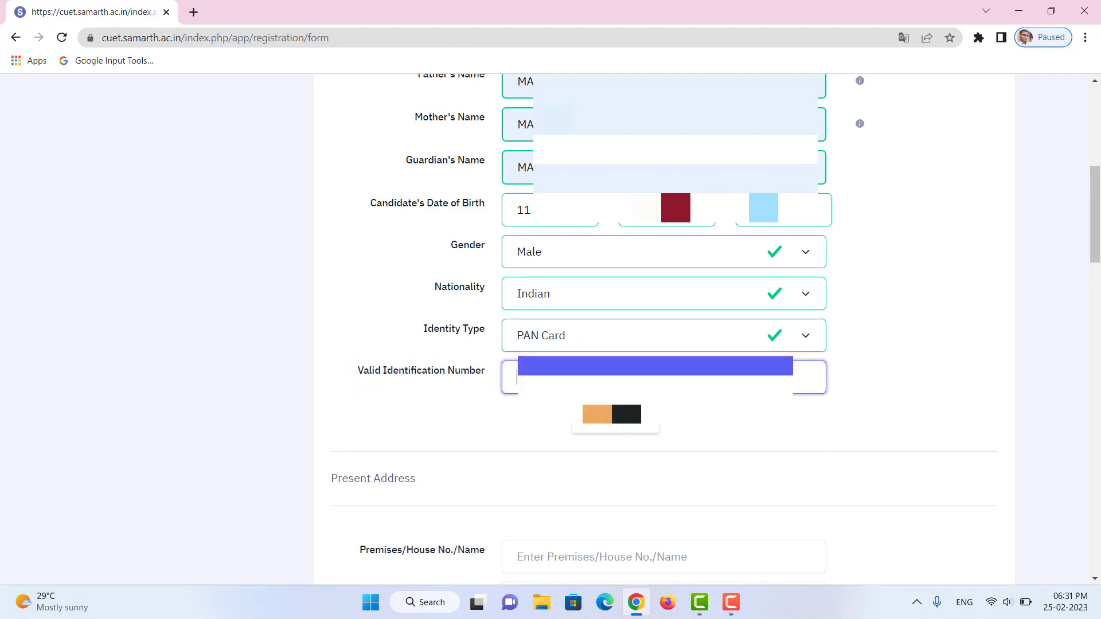
pyautogui.click(608, 427)
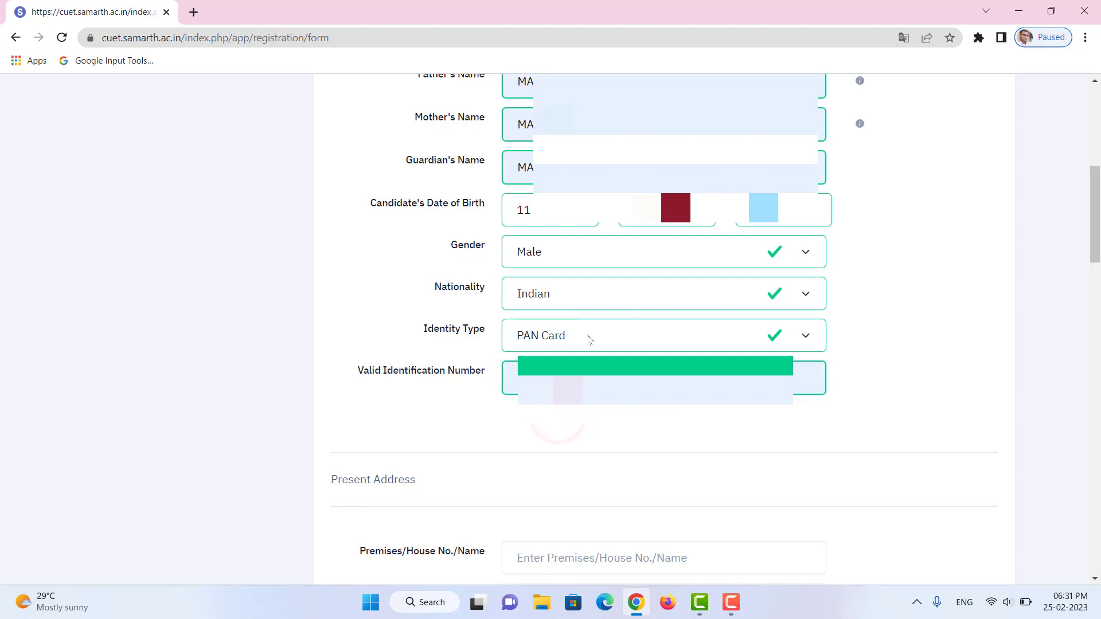
pyautogui.click(585, 335)
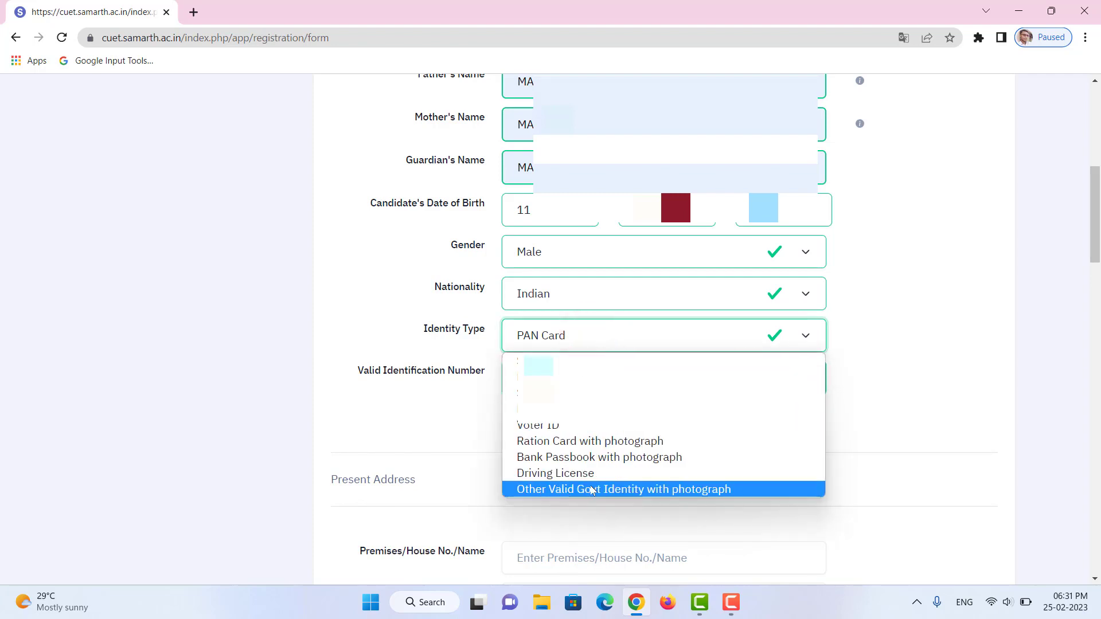
pyautogui.click(559, 508)
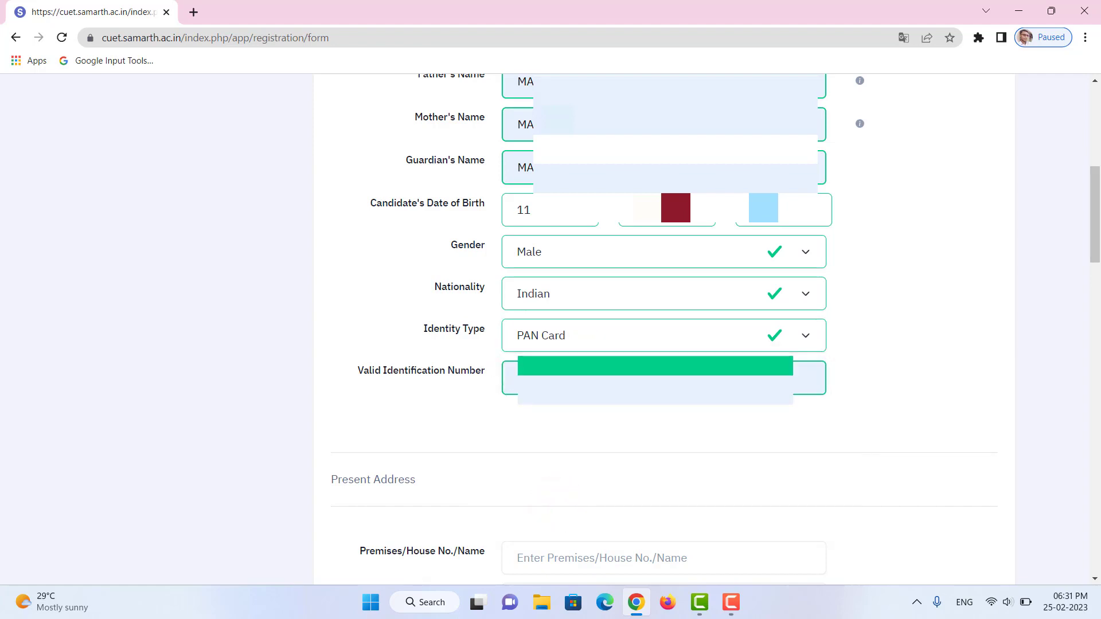
# - Autofill the present address house number, sub locality and locality from saved entries
pyautogui.scroll(-7, 324, 92)
pyautogui.moveTo(320, 92); pyautogui.dragTo(405, 114)
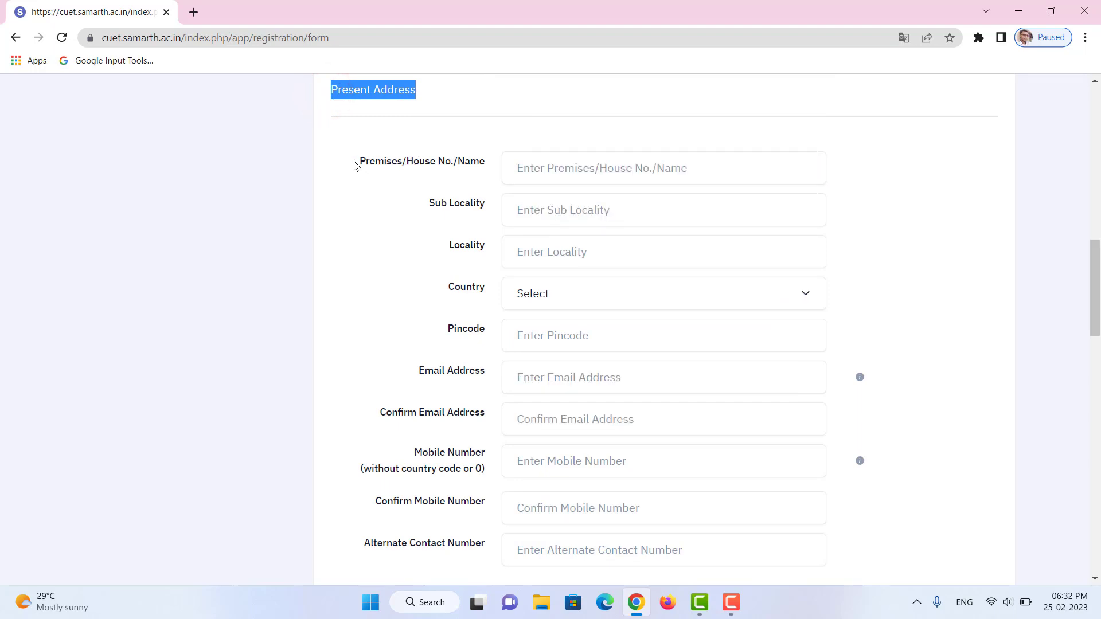
pyautogui.moveTo(356, 165); pyautogui.dragTo(481, 173)
pyautogui.click(559, 172)
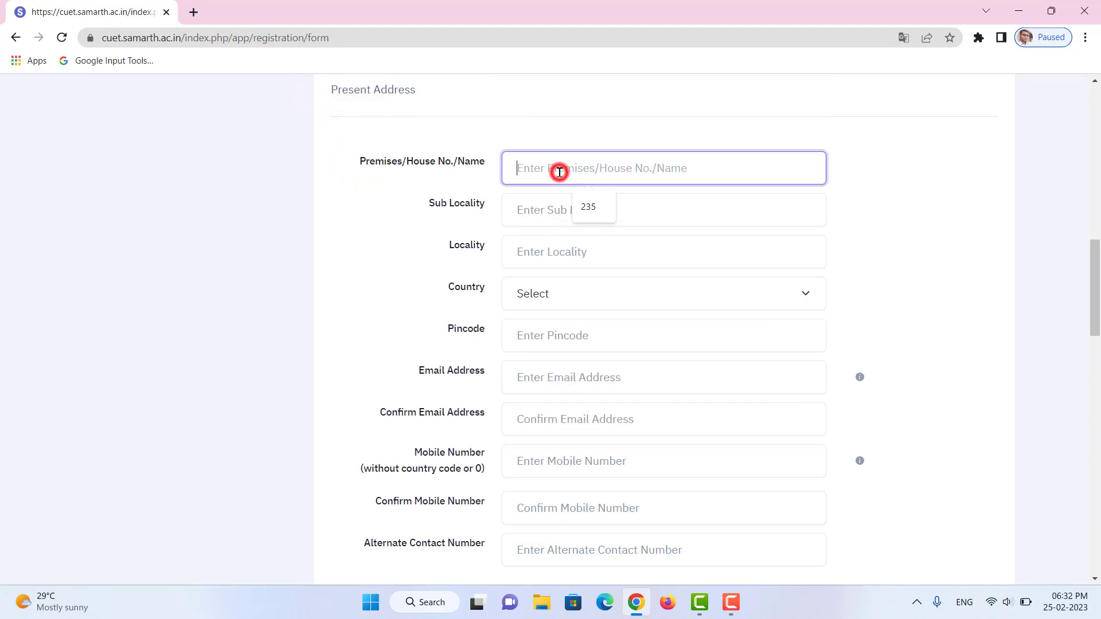
pyautogui.click(591, 206)
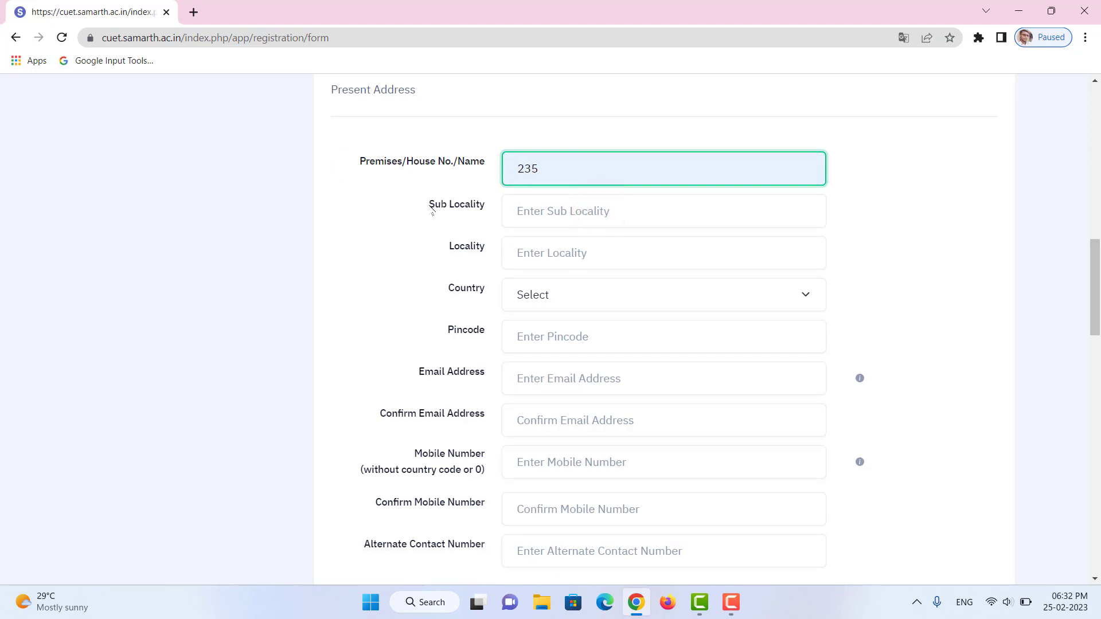
pyautogui.moveTo(427, 207); pyautogui.dragTo(503, 216)
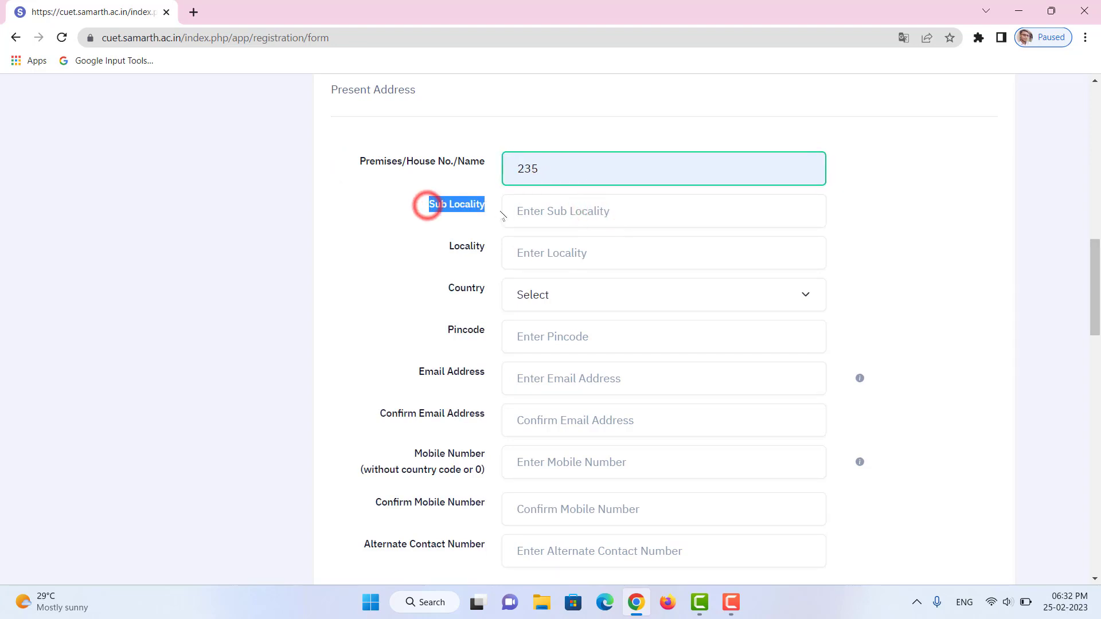
pyautogui.click(542, 211)
pyautogui.click(608, 245)
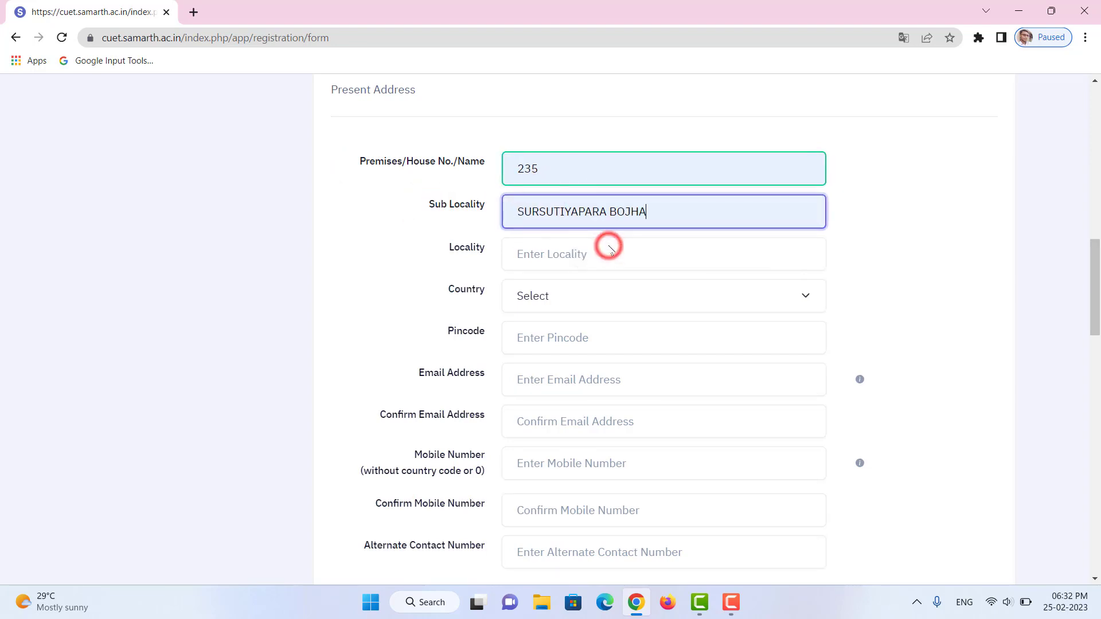
pyautogui.doubleClick(447, 249)
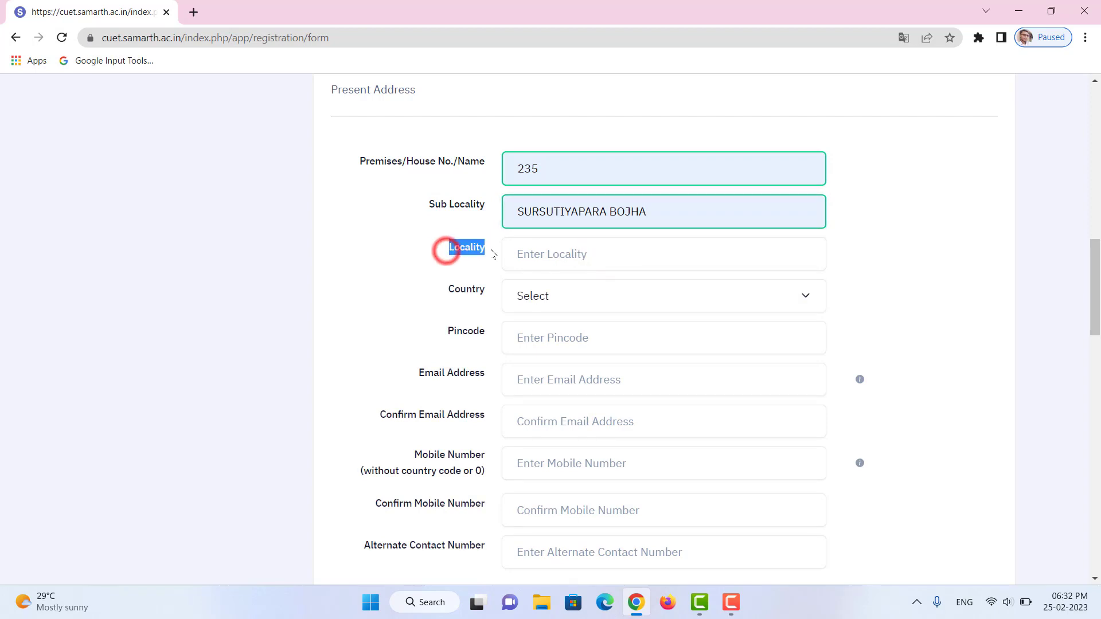
pyautogui.click(560, 254)
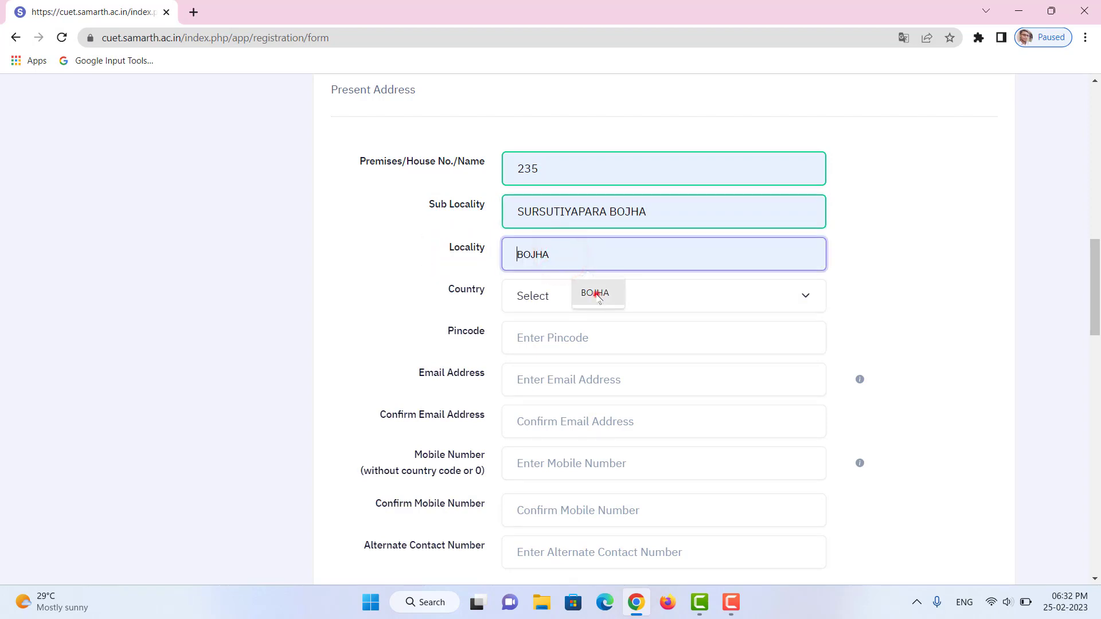
pyautogui.click(594, 293)
# - Set Country to India, State/UT to CHHATTISGARH and District to SURAJPUR
pyautogui.click(443, 290)
pyautogui.doubleClick(443, 290)
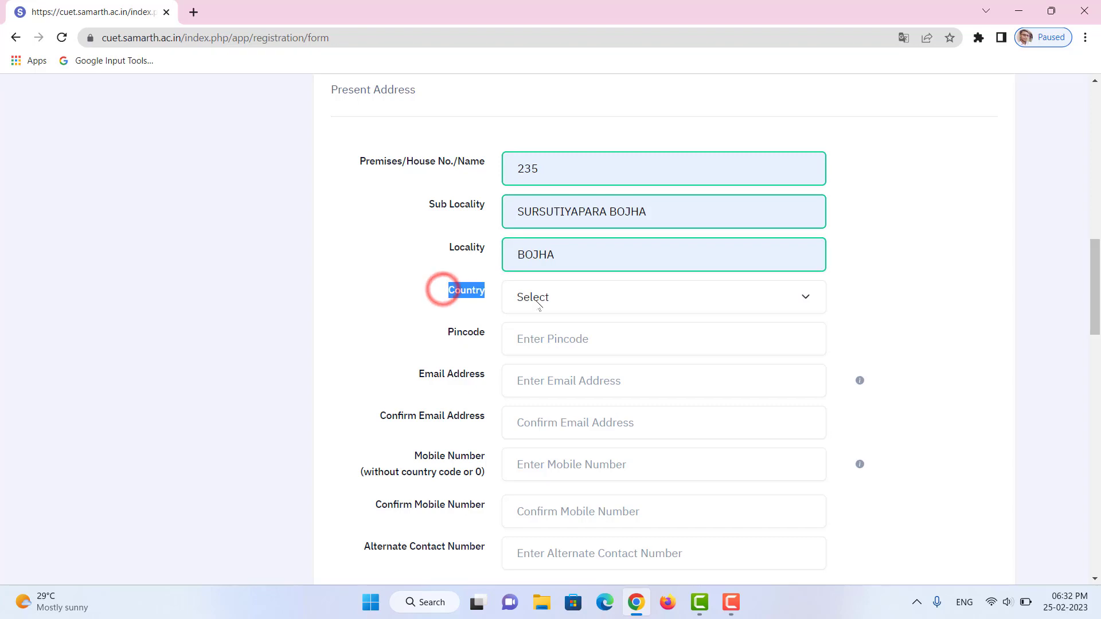
pyautogui.click(564, 297)
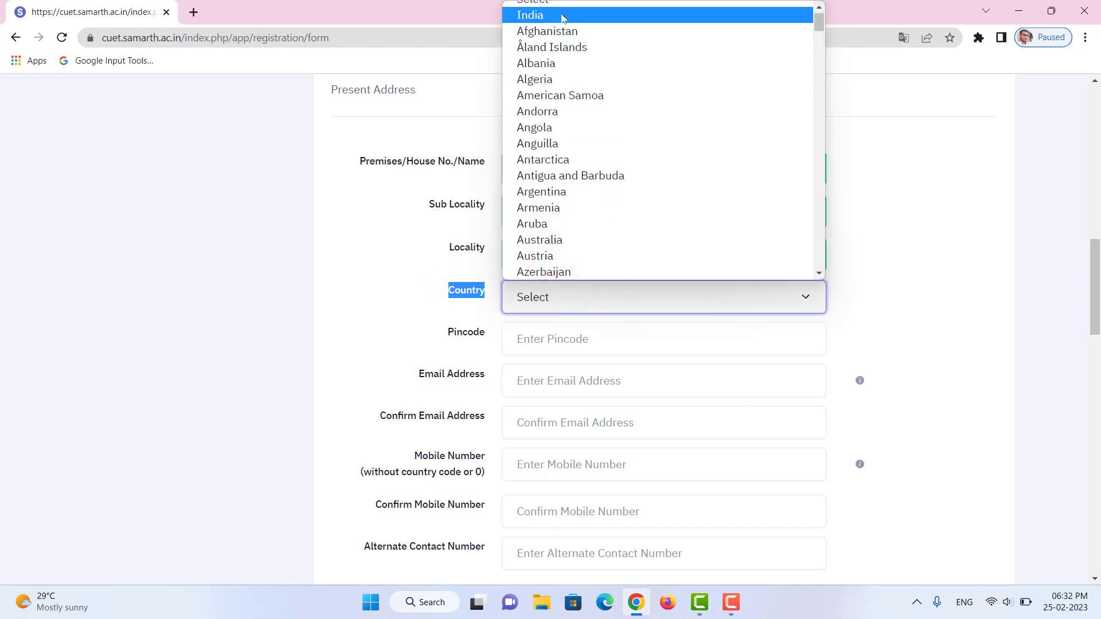
pyautogui.click(563, 15)
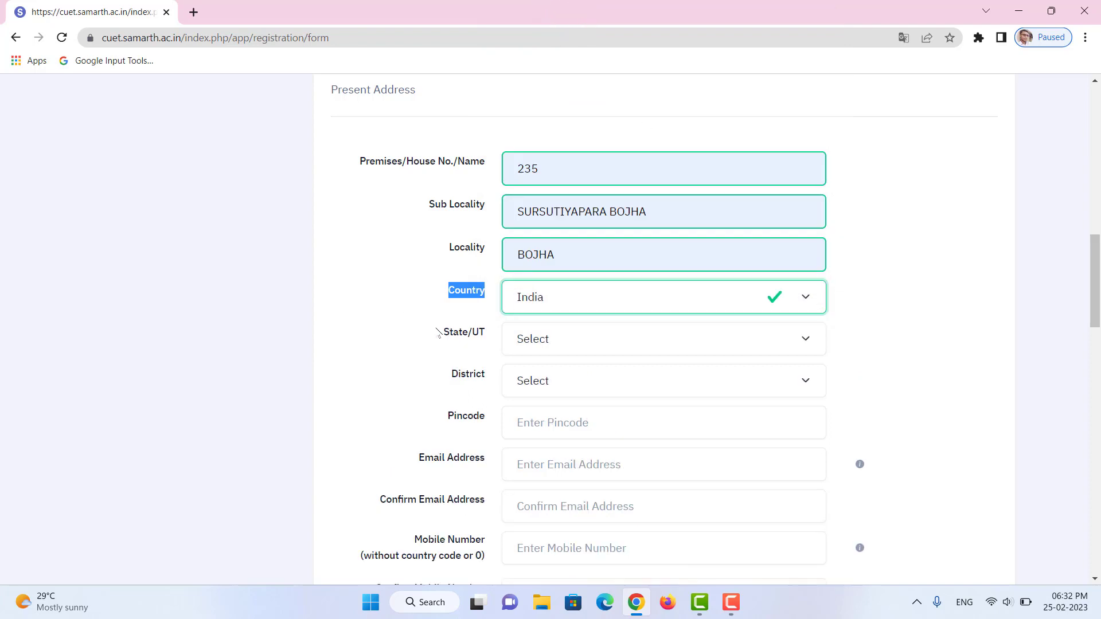
pyautogui.moveTo(447, 337); pyautogui.dragTo(492, 344)
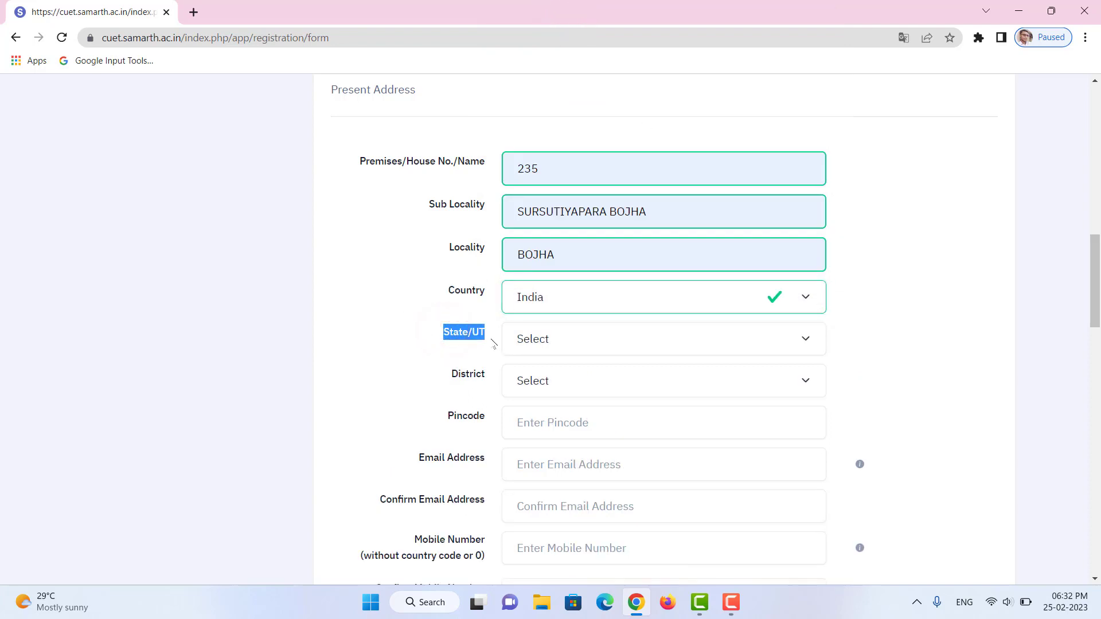
pyautogui.click(544, 344)
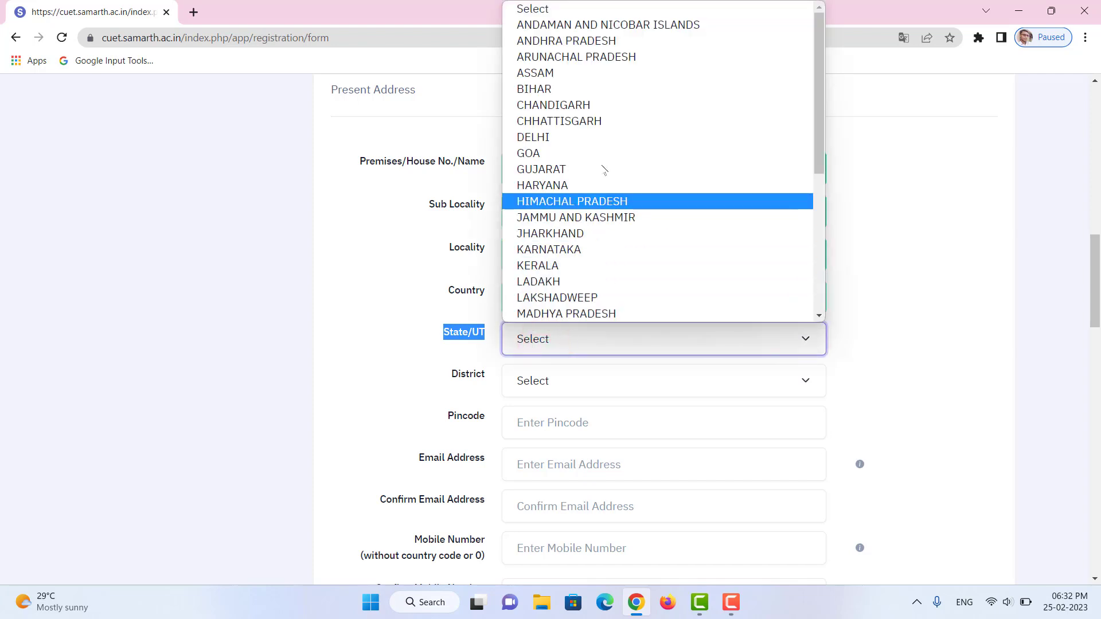
pyautogui.click(638, 123)
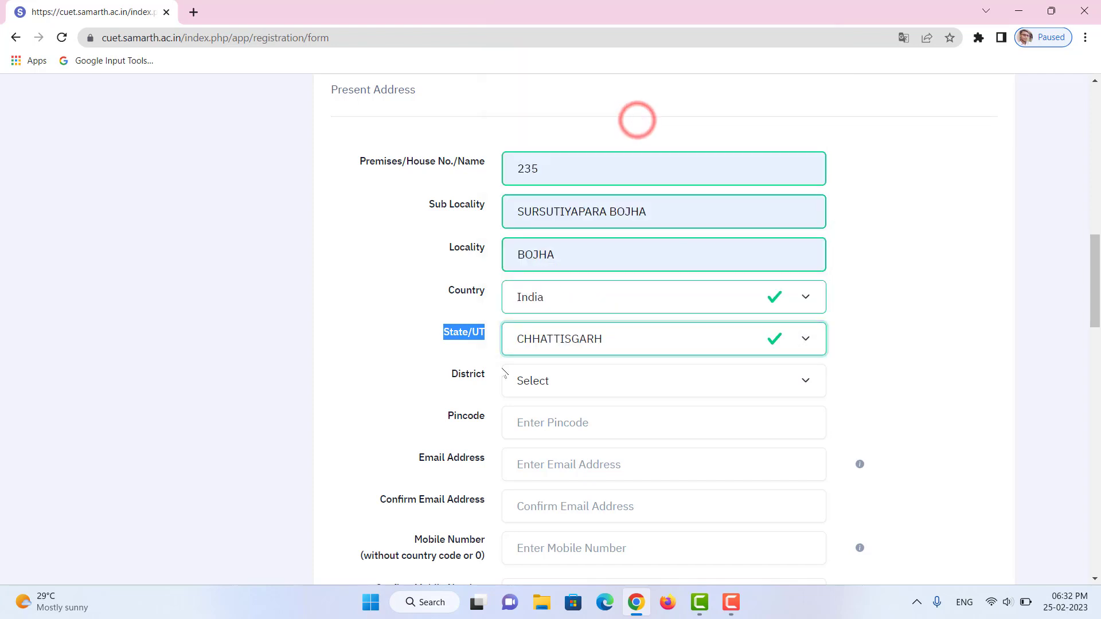
pyautogui.doubleClick(449, 374)
pyautogui.click(546, 381)
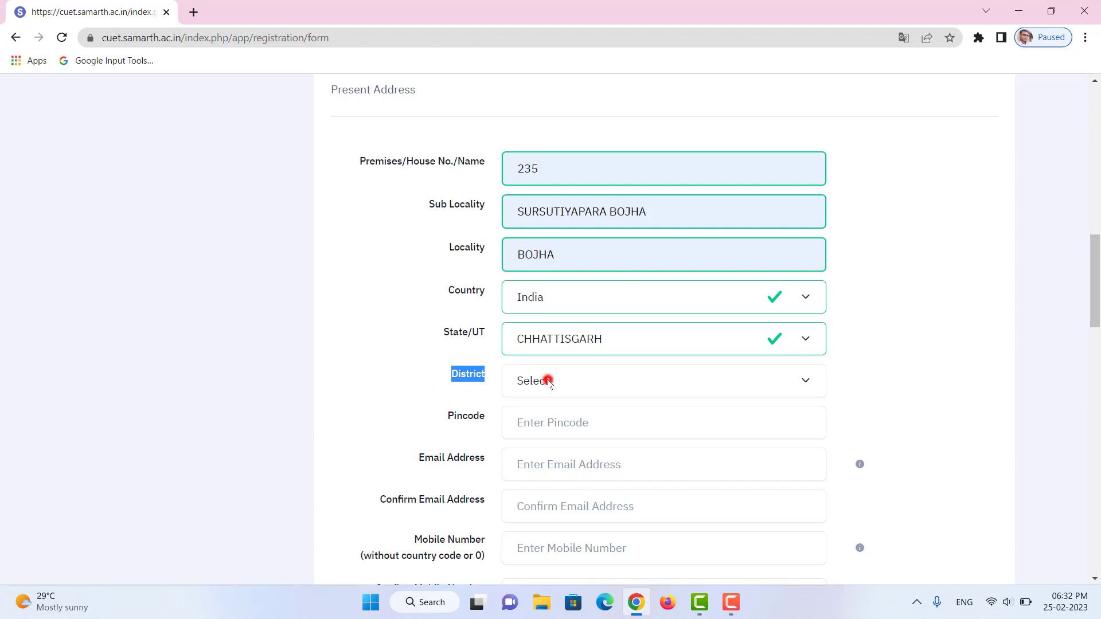
pyautogui.scroll(-3, 549, 304)
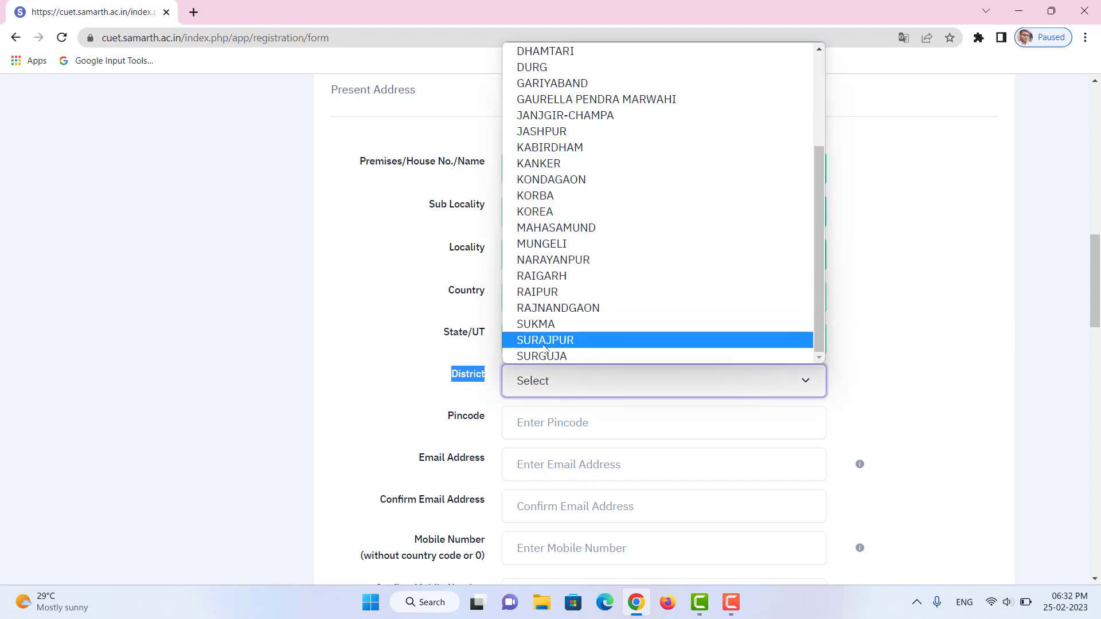
pyautogui.click(565, 340)
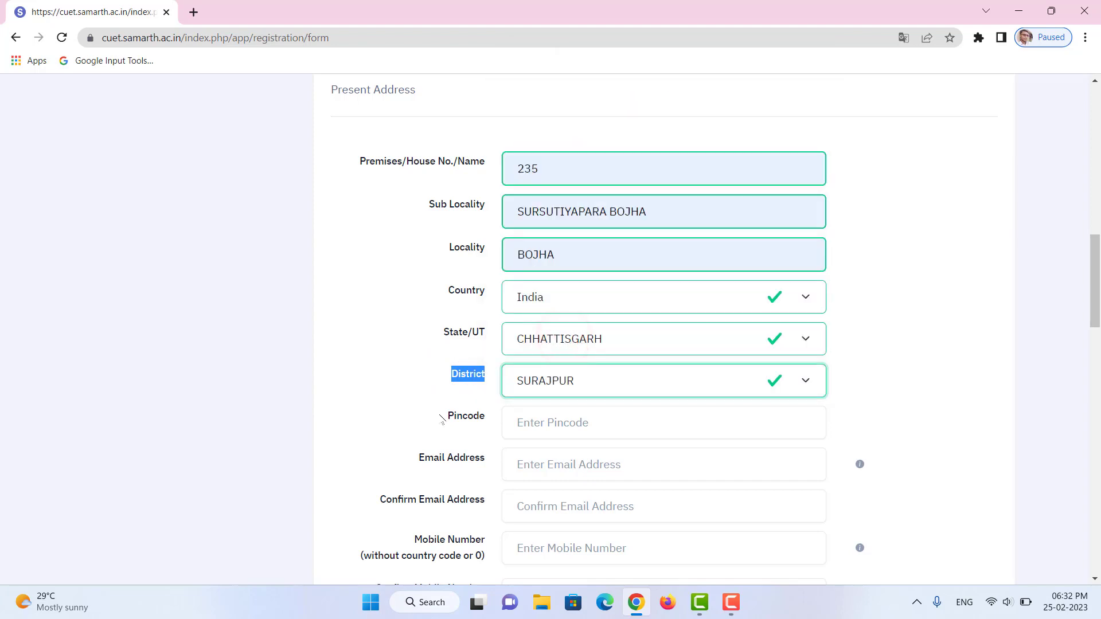
# - Enter pincode 497001 and autofill the e-mail address
pyautogui.doubleClick(441, 415)
pyautogui.click(555, 422)
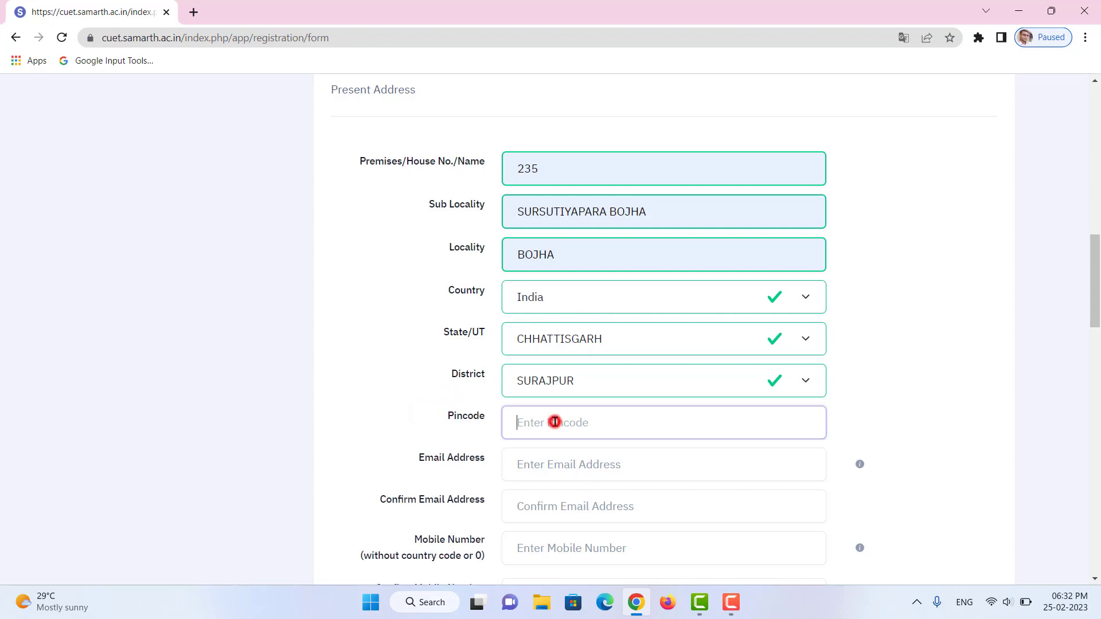
pyautogui.write('497001')
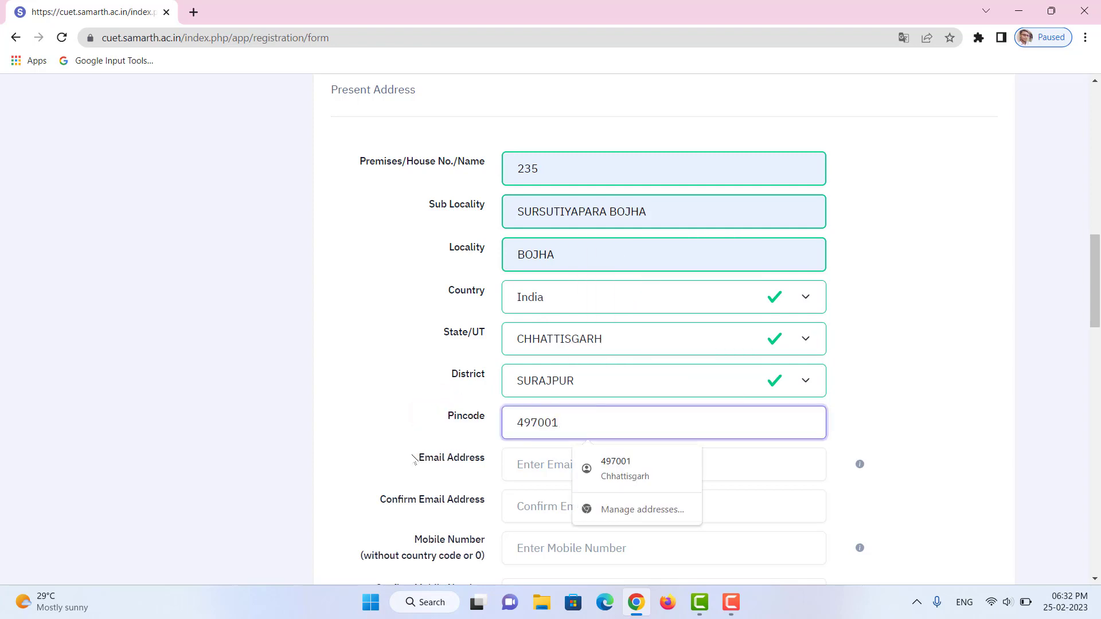
pyautogui.tripleClick(413, 457)
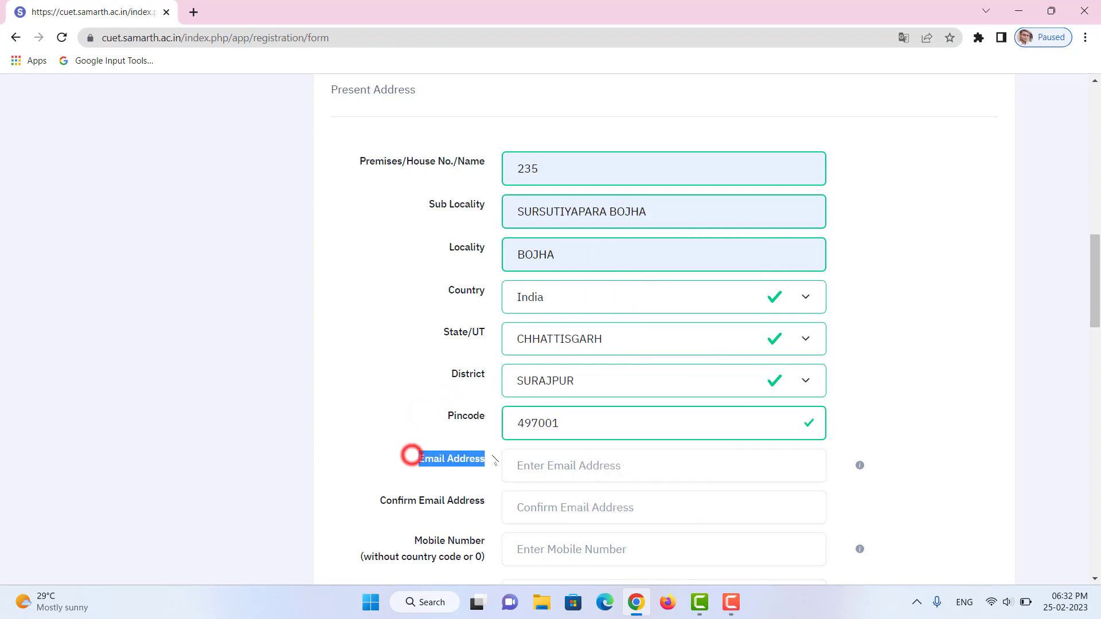
pyautogui.click(600, 467)
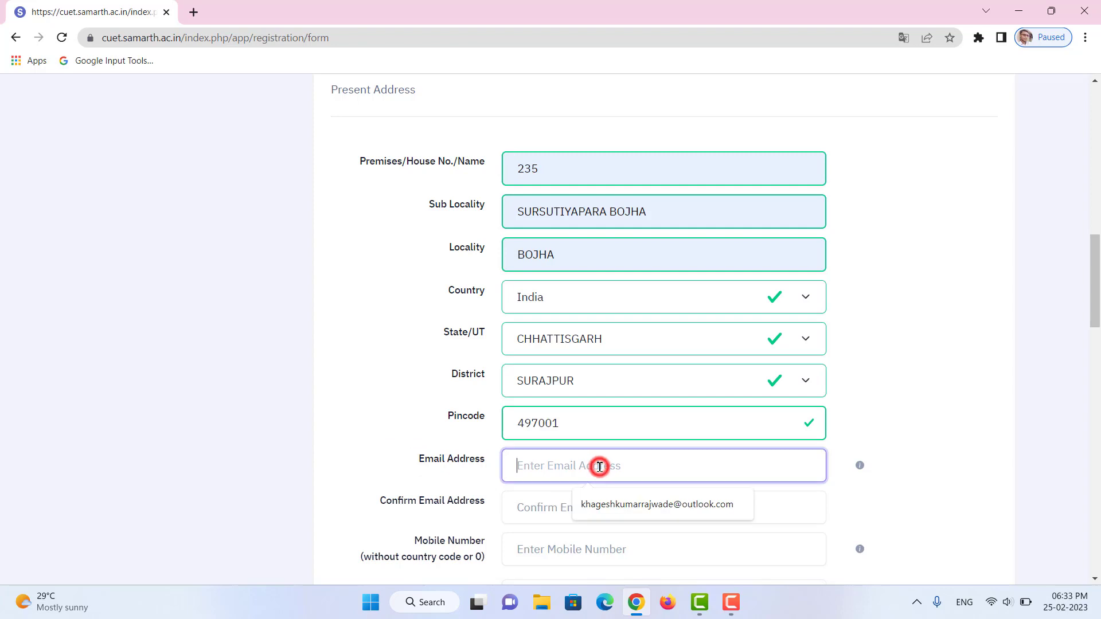
pyautogui.click(650, 504)
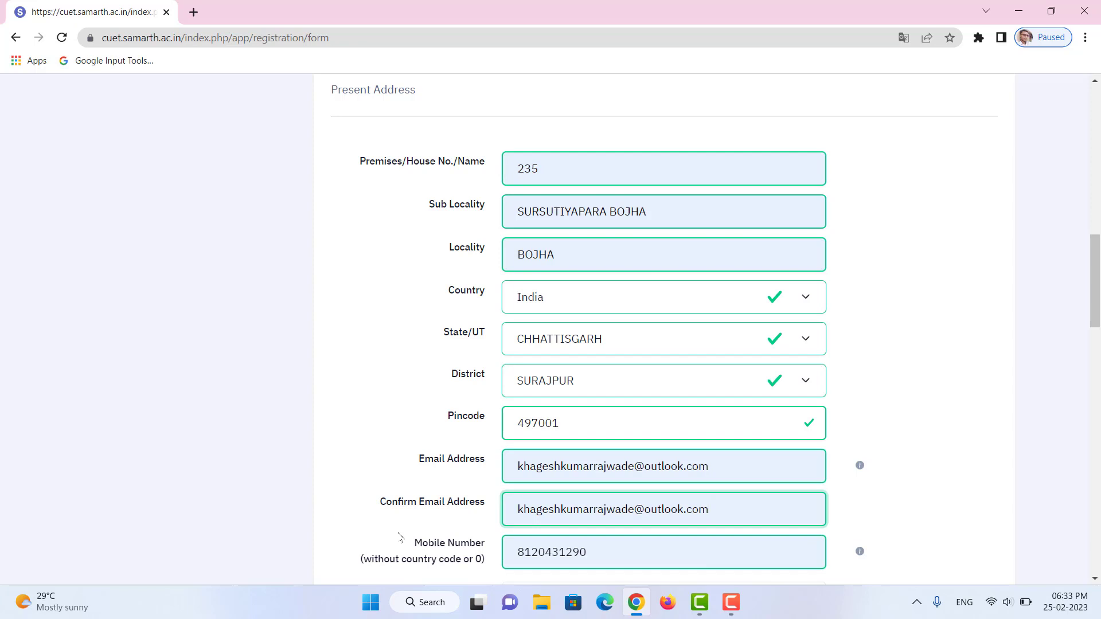
pyautogui.tripleClick(410, 542)
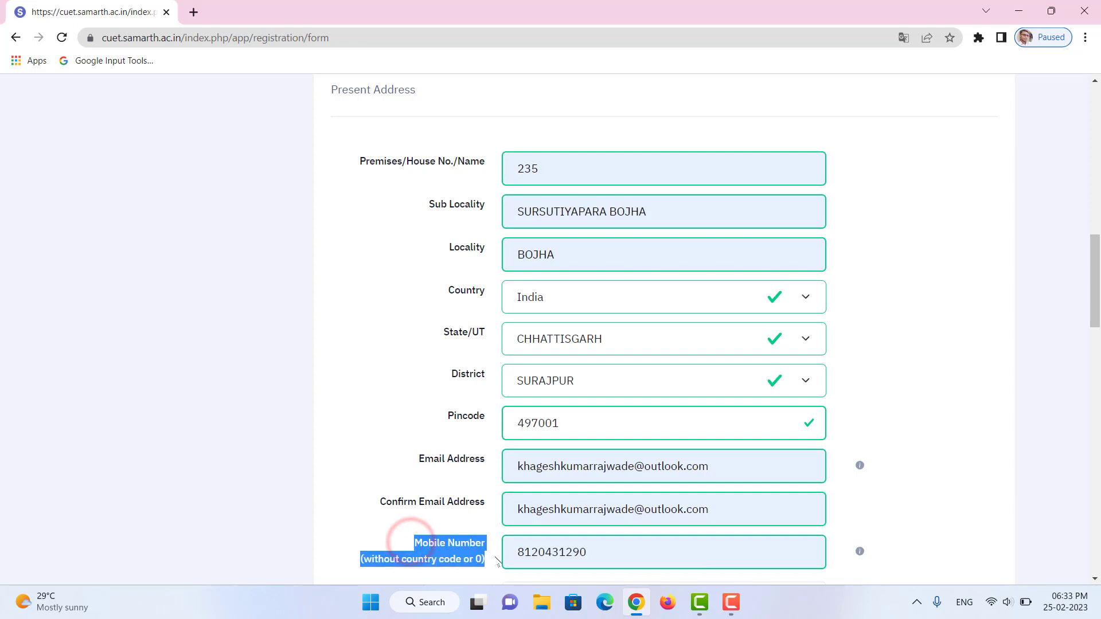
pyautogui.click(359, 569)
# - Autofill Confirm Mobile Number and paste the number into Alternate Contact Number
pyautogui.scroll(-6, 550, 368)
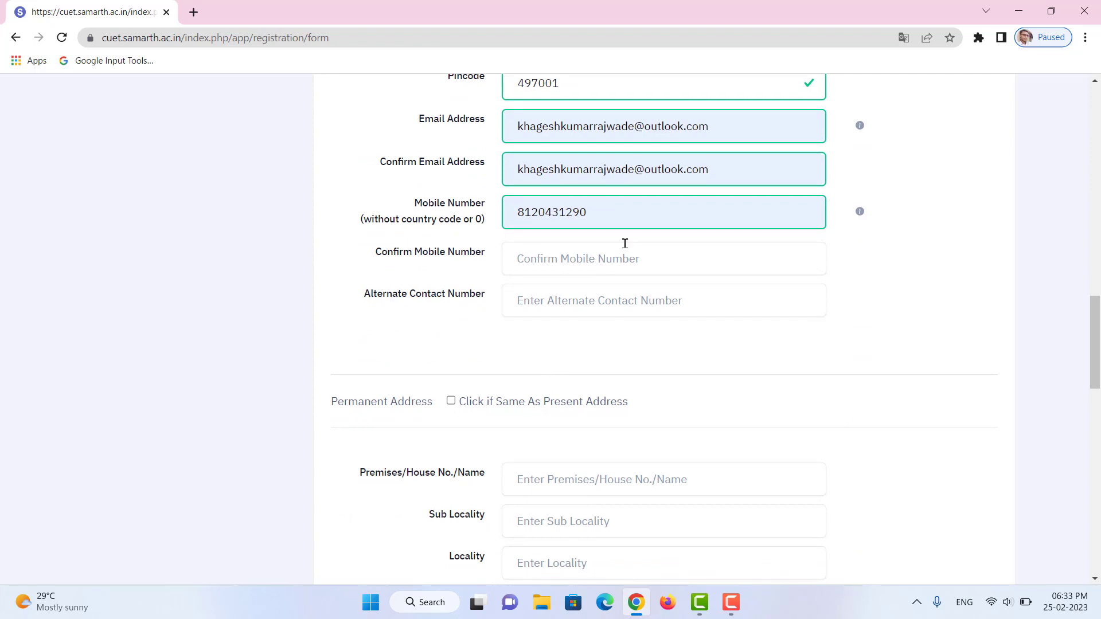
pyautogui.tripleClick(379, 259)
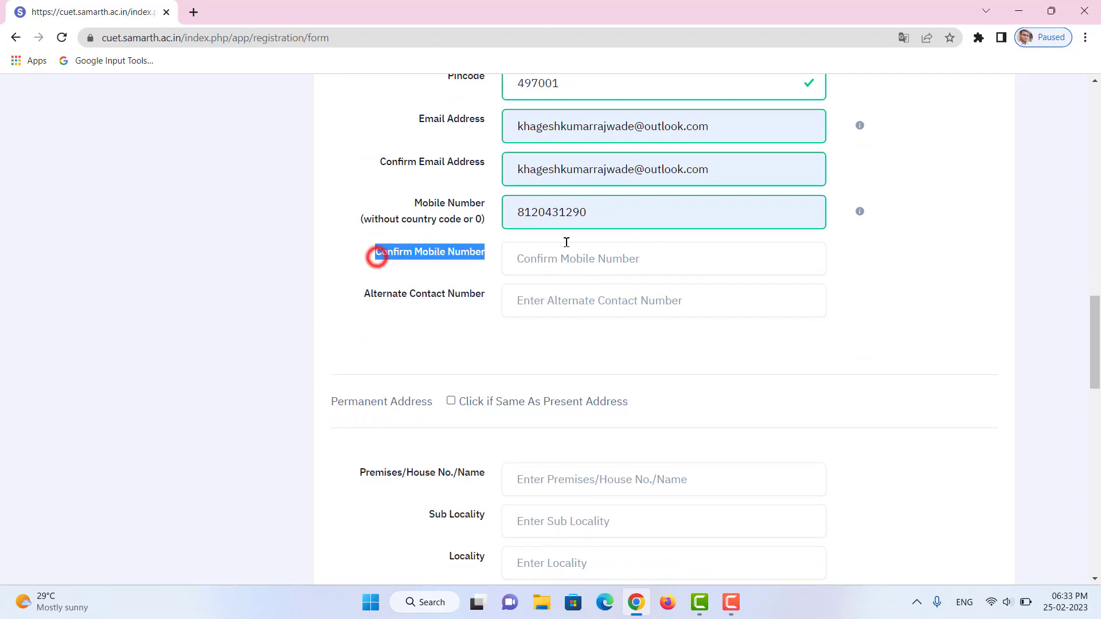
pyautogui.click(590, 257)
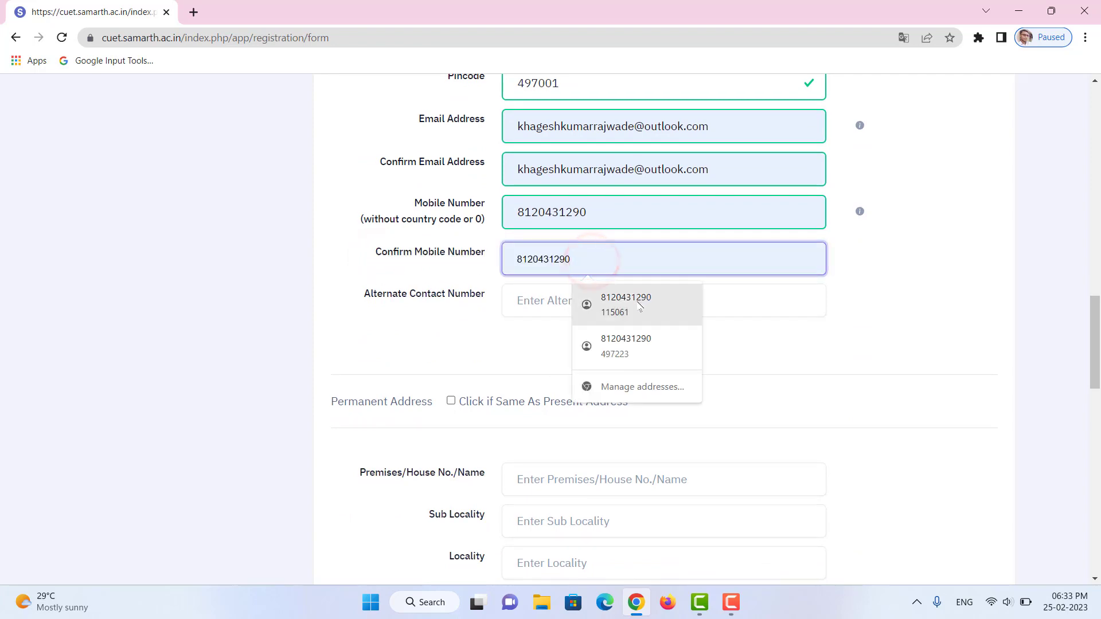
pyautogui.click(630, 303)
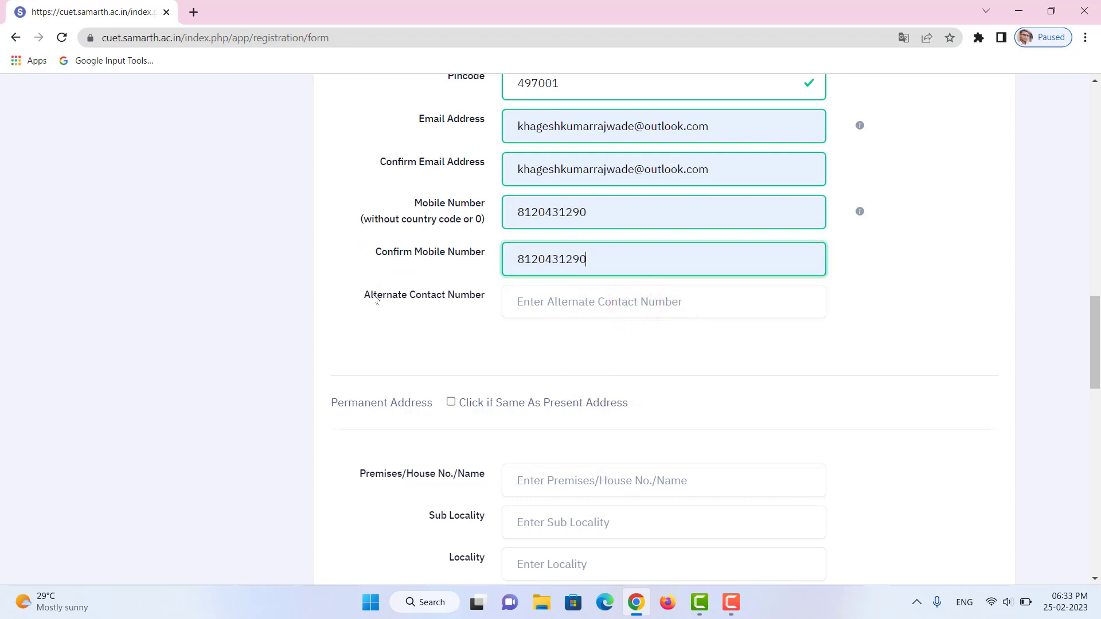
pyautogui.moveTo(377, 299); pyautogui.dragTo(482, 314)
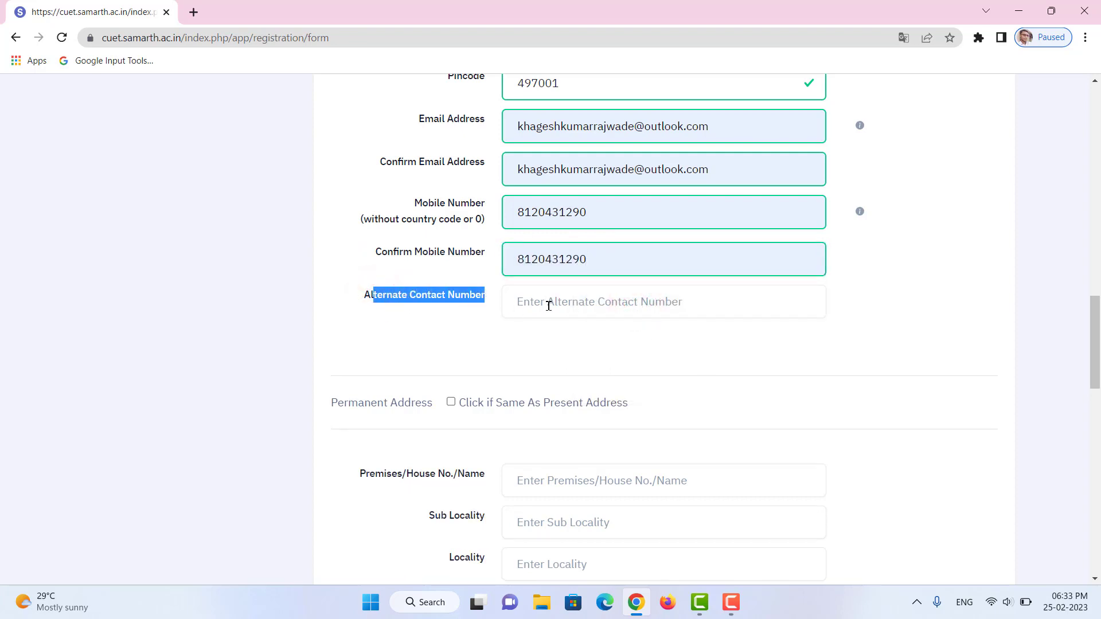
pyautogui.click(565, 305)
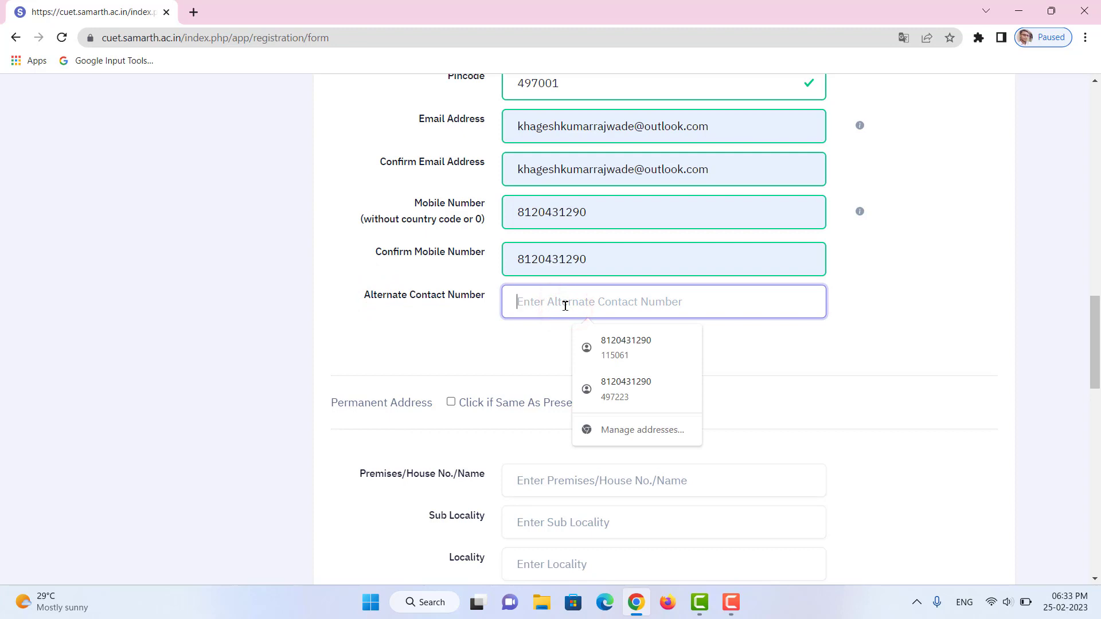
pyautogui.hotkey('ctrl', 'v')
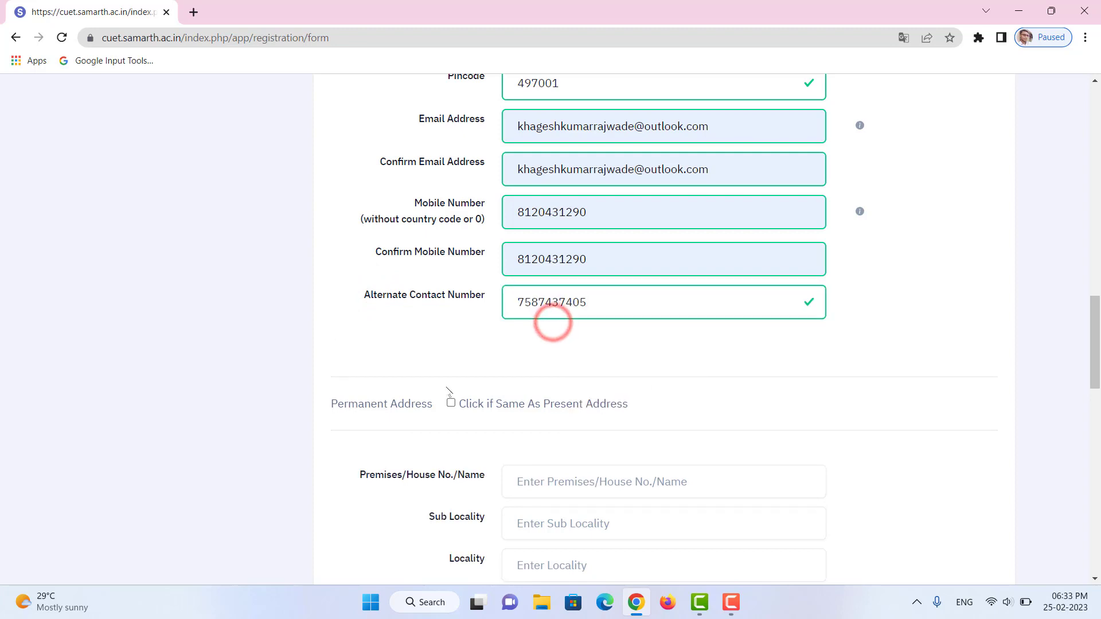
pyautogui.moveTo(330, 407); pyautogui.dragTo(656, 423)
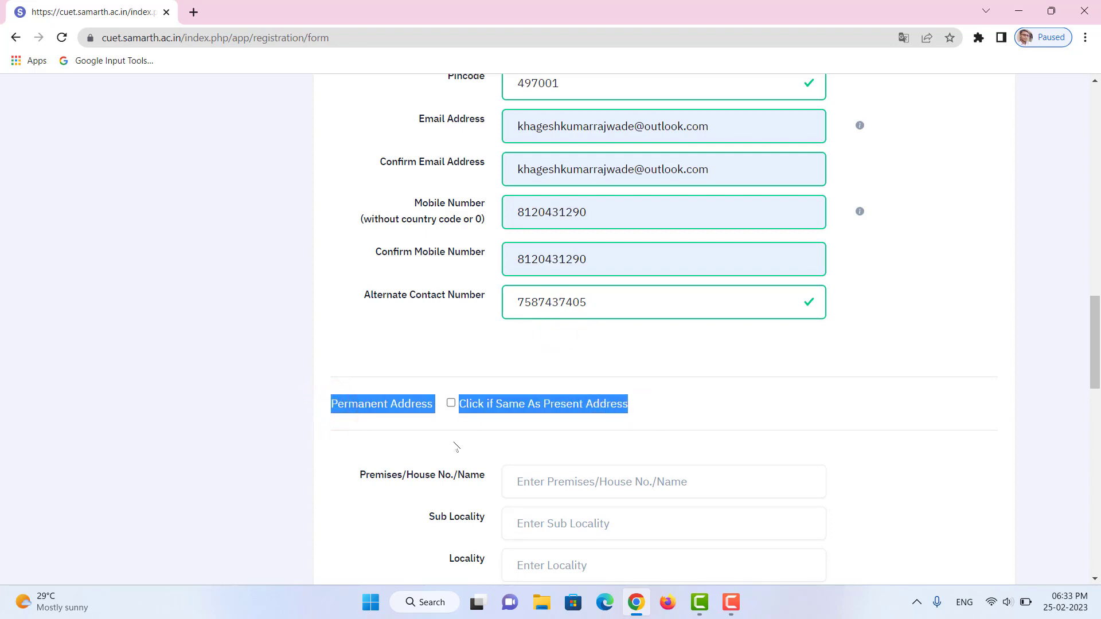
pyautogui.click(448, 423)
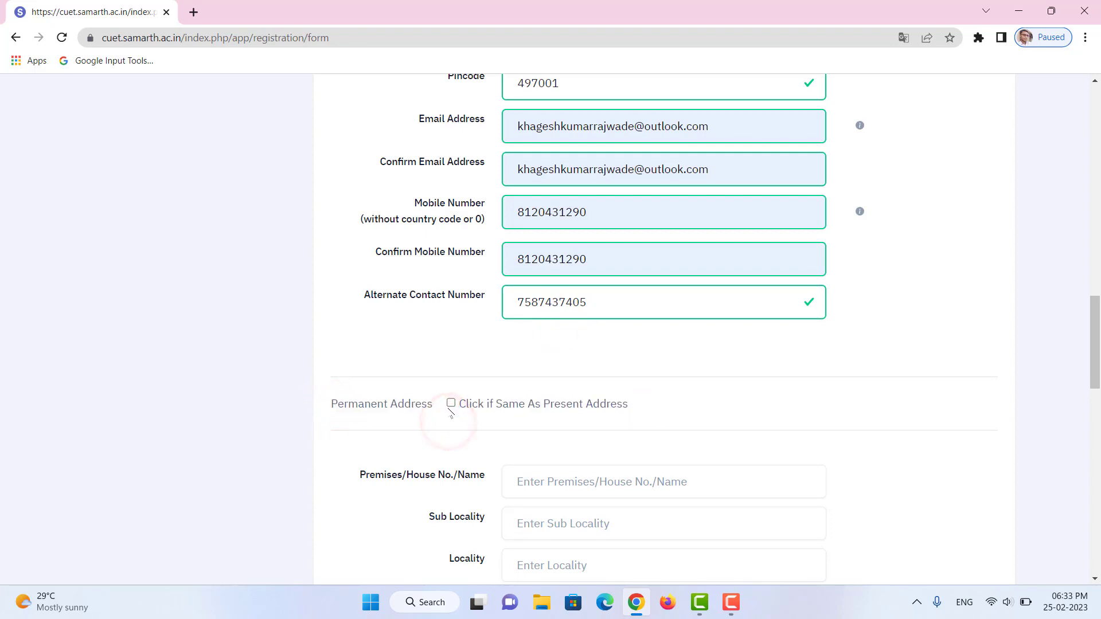
# - Tick 'Click if Same As Present Address' under Permanent Address
pyautogui.scroll(6, 467, 465)
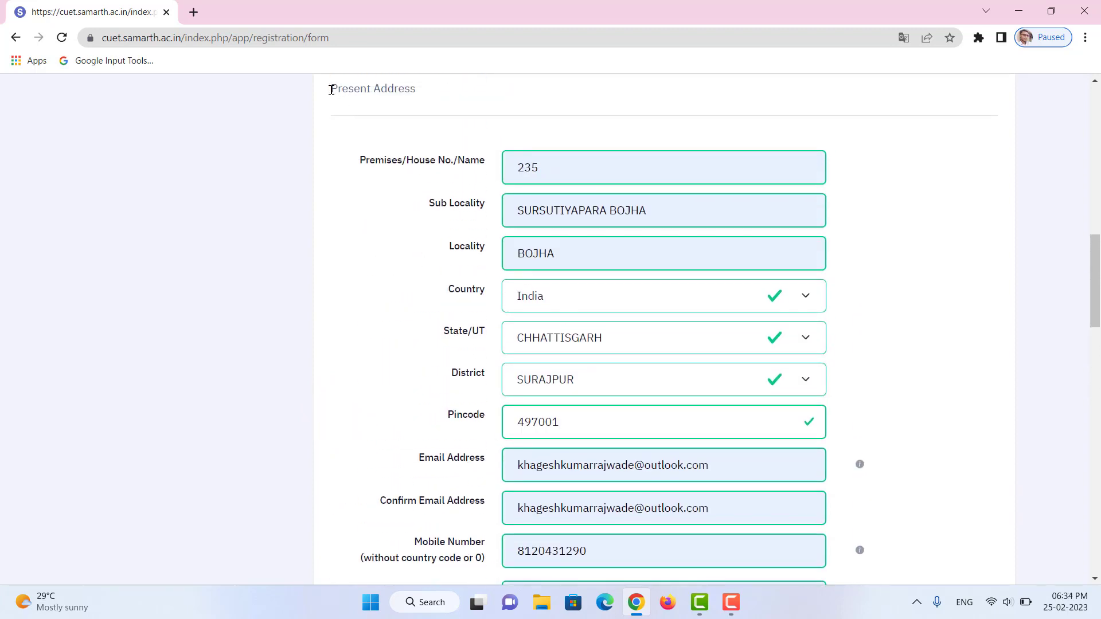
pyautogui.moveTo(447, 123); pyautogui.dragTo(483, 131)
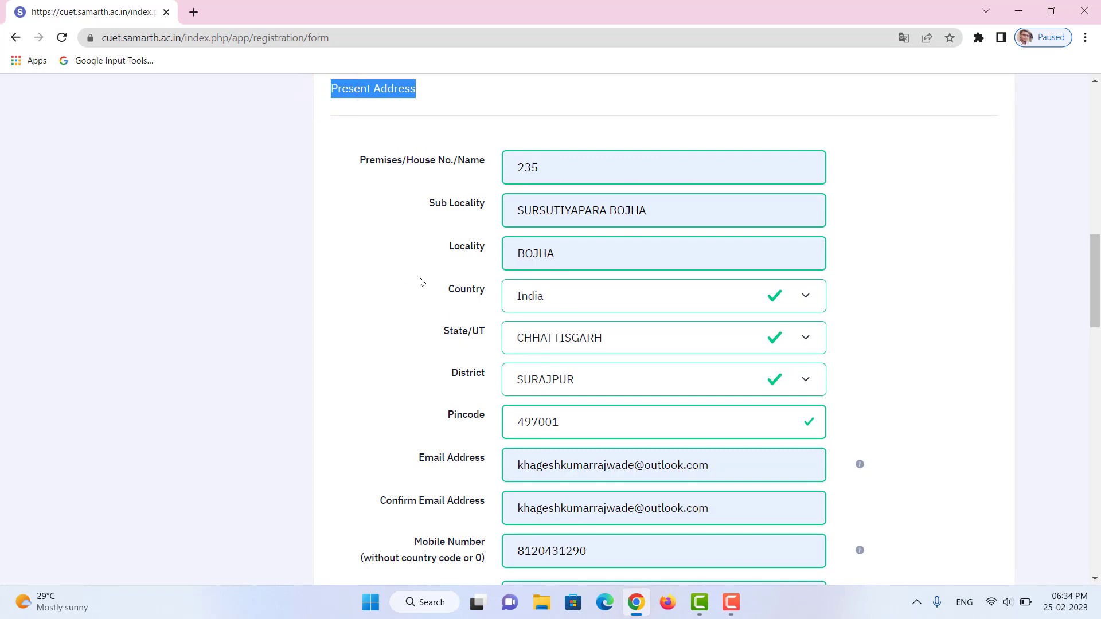
pyautogui.scroll(-1, 421, 280)
pyautogui.scroll(-11, 421, 281)
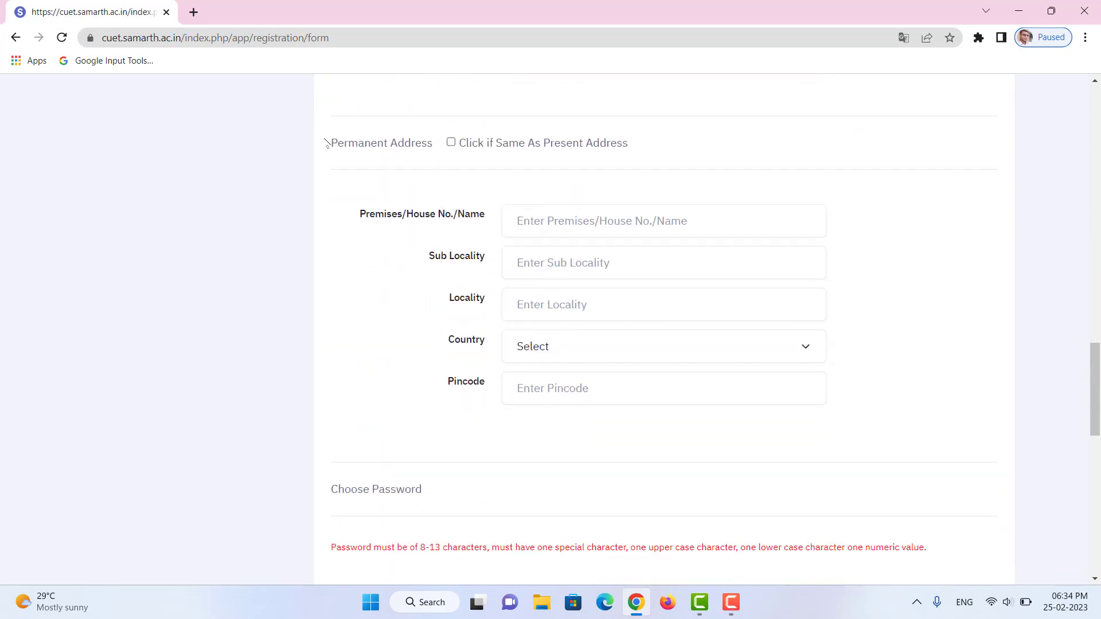
pyautogui.moveTo(325, 142); pyautogui.dragTo(440, 155)
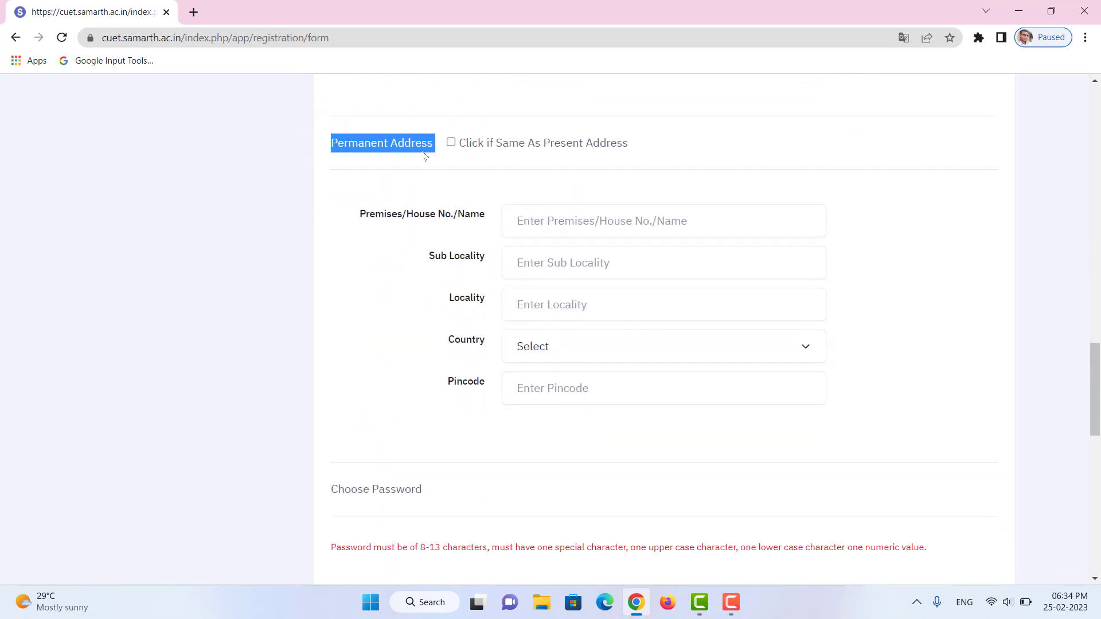
pyautogui.click(450, 147)
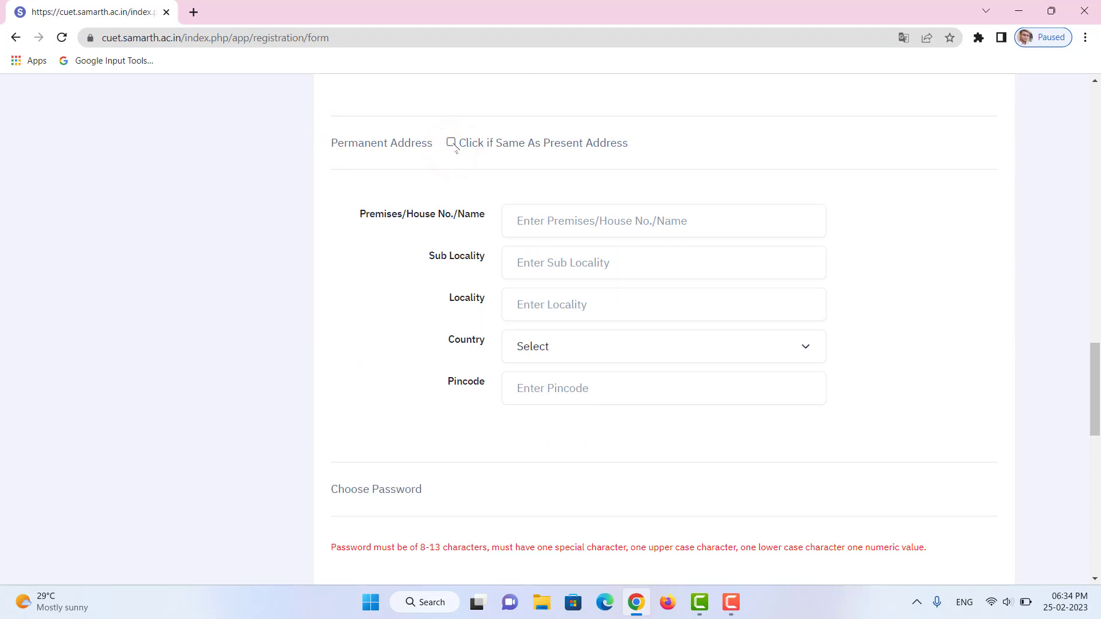
pyautogui.click(454, 145)
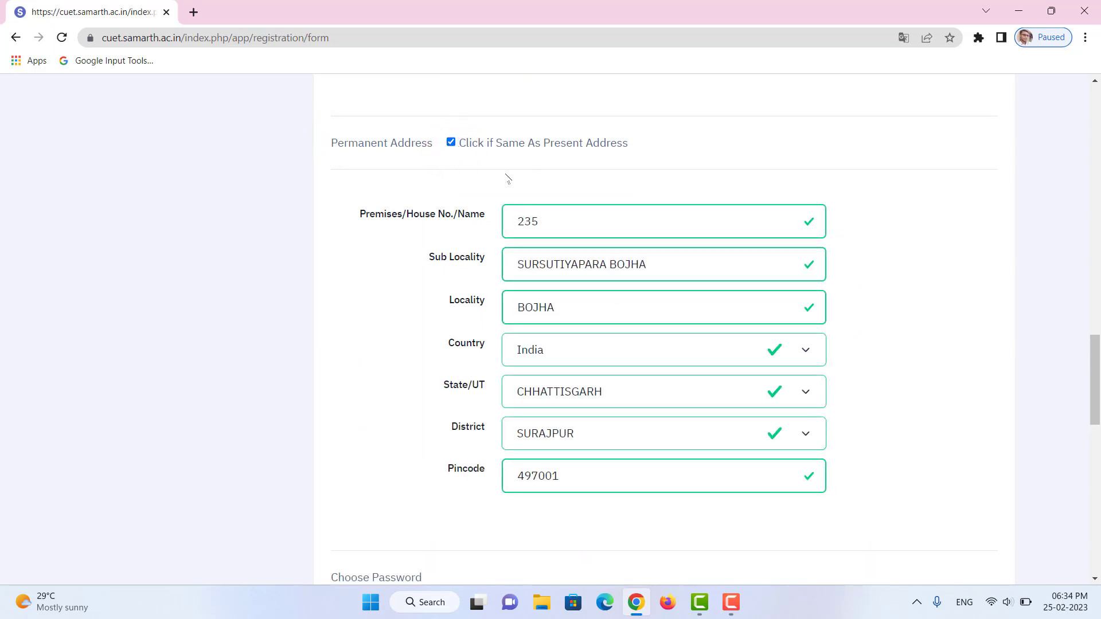
# - Enter the account password in both Password and Confirm Password
pyautogui.scroll(-8, 457, 430)
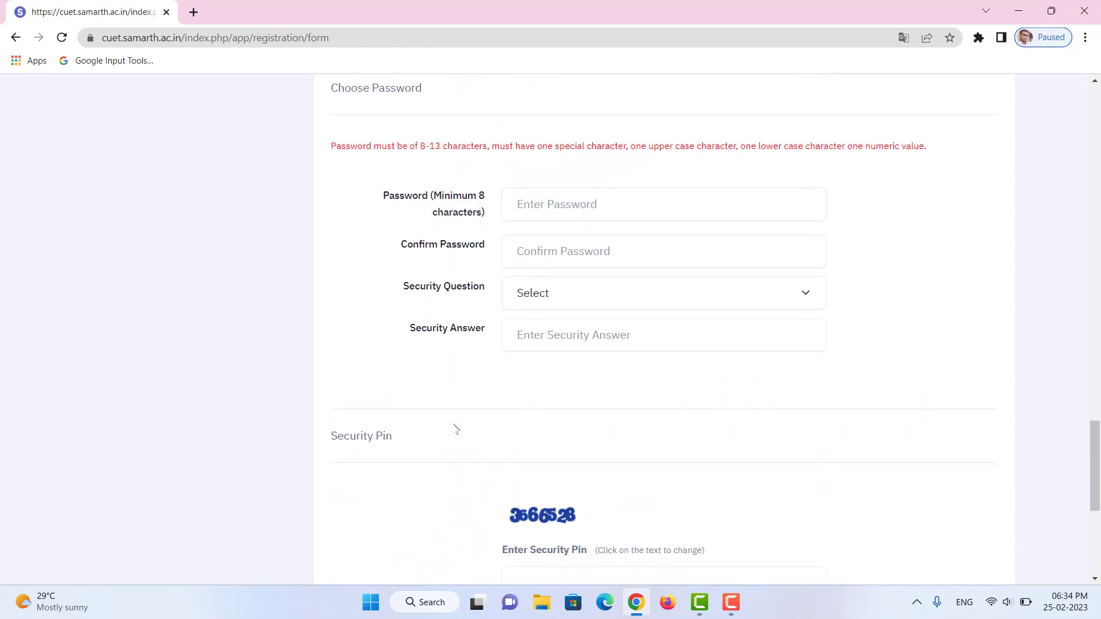
pyautogui.moveTo(328, 91); pyautogui.dragTo(422, 91)
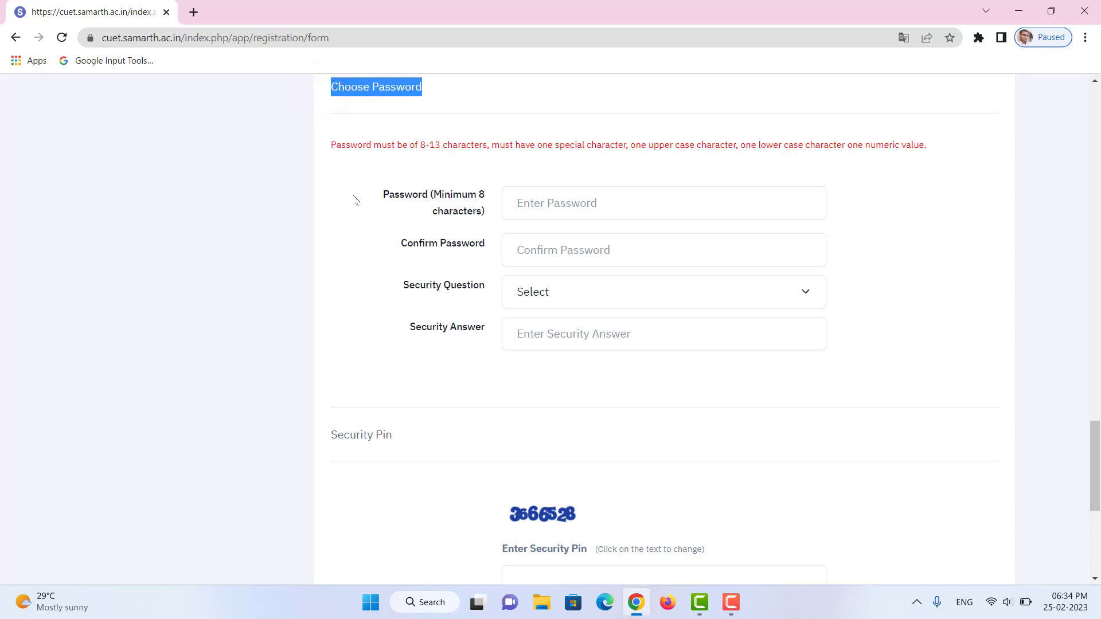
pyautogui.moveTo(329, 156)
pyautogui.mouseDown()
pyautogui.moveTo(445, 159)
pyautogui.moveTo(331, 150)
pyautogui.mouseUp()
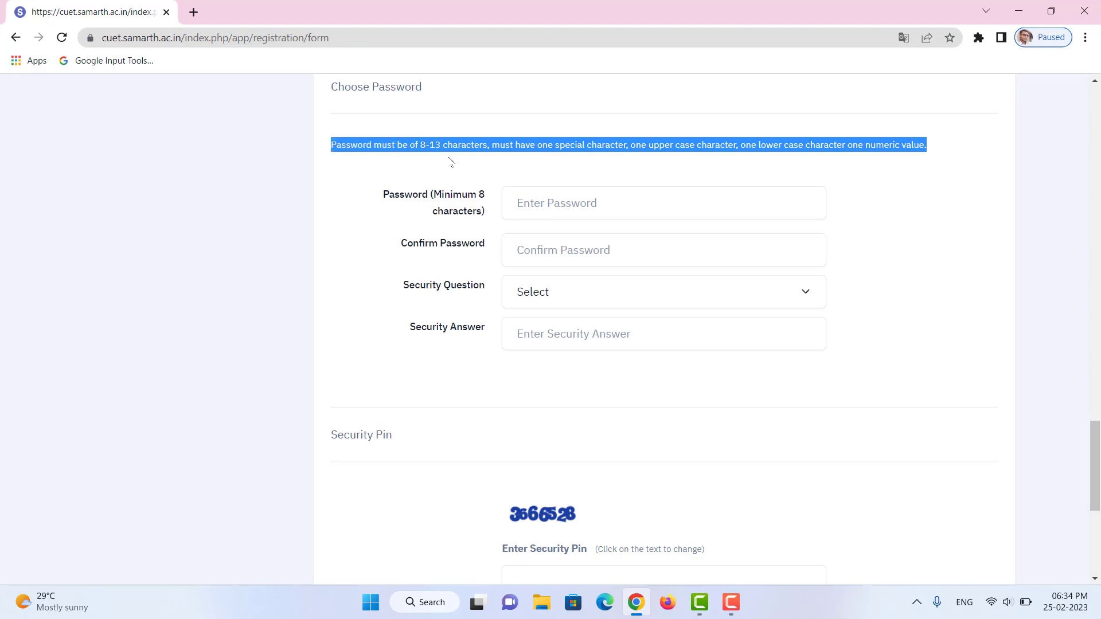
pyautogui.click(476, 175)
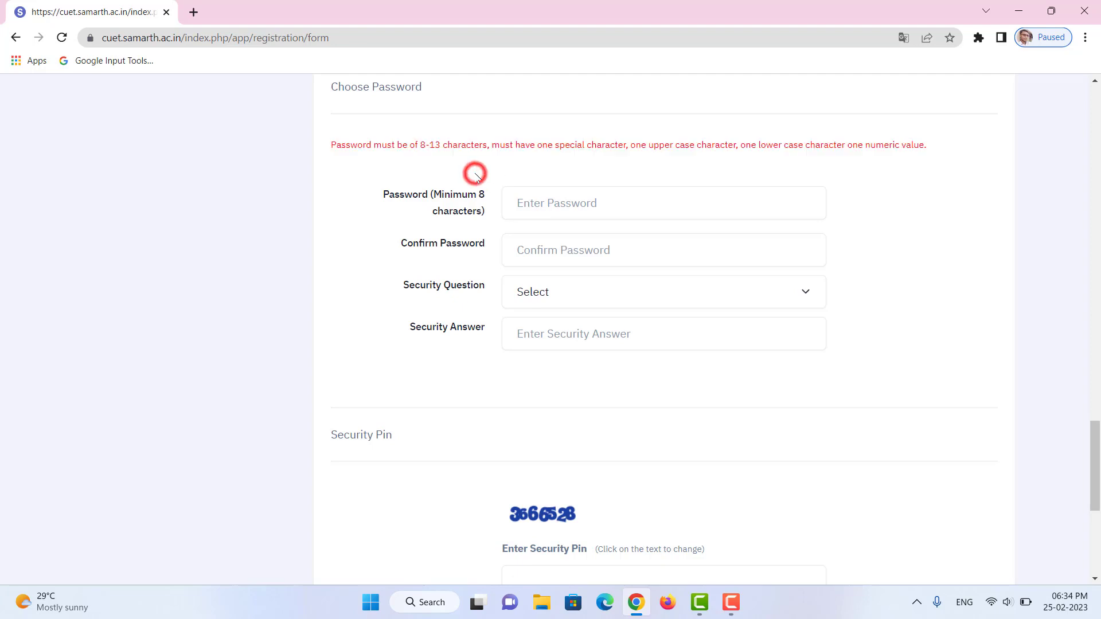
pyautogui.moveTo(380, 195); pyautogui.dragTo(501, 221)
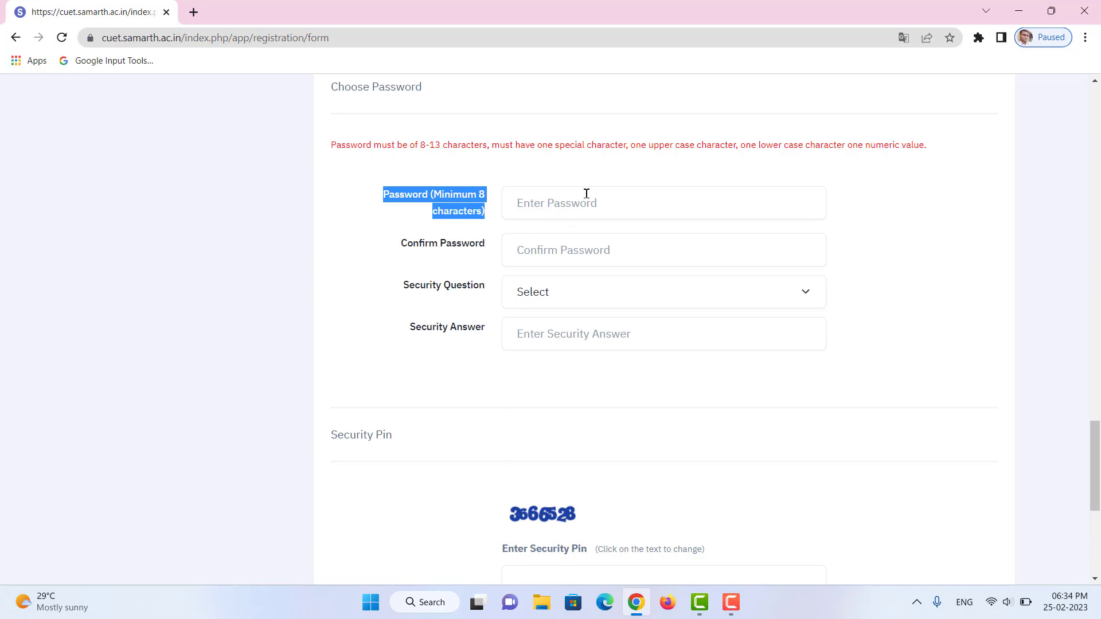
pyautogui.click(556, 204)
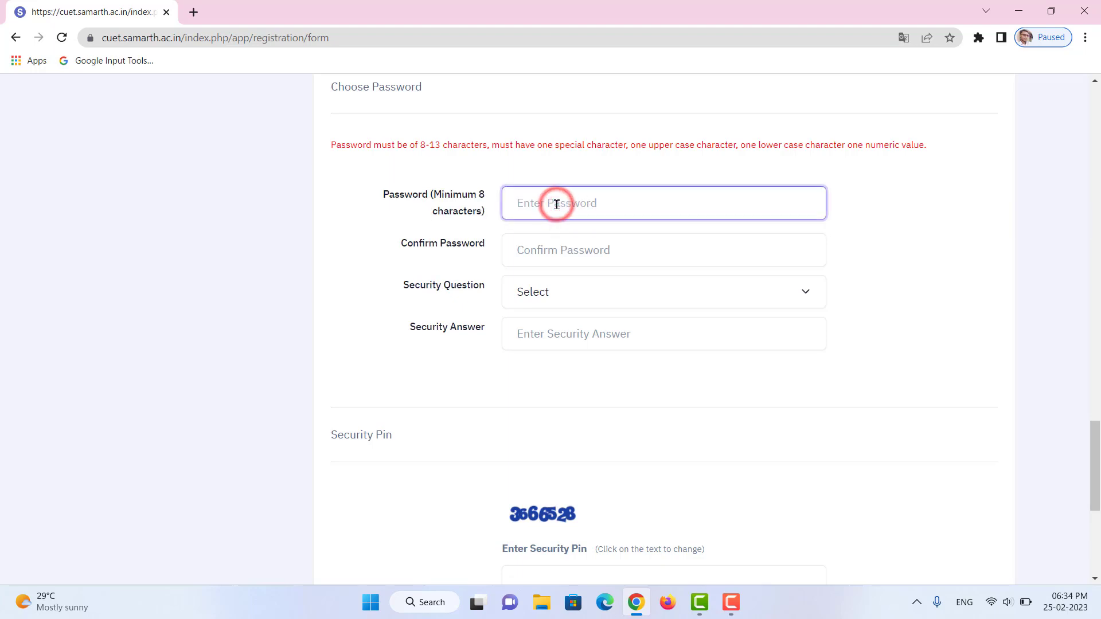
pyautogui.write('A')
pyautogui.moveTo(395, 239); pyautogui.dragTo(536, 250)
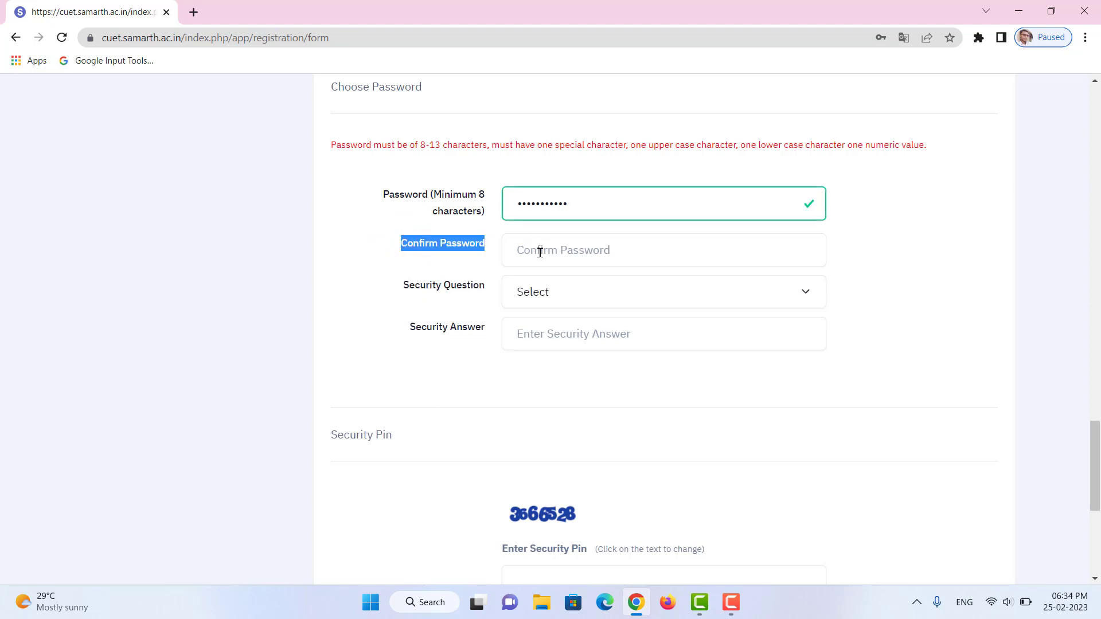
pyautogui.click(540, 252)
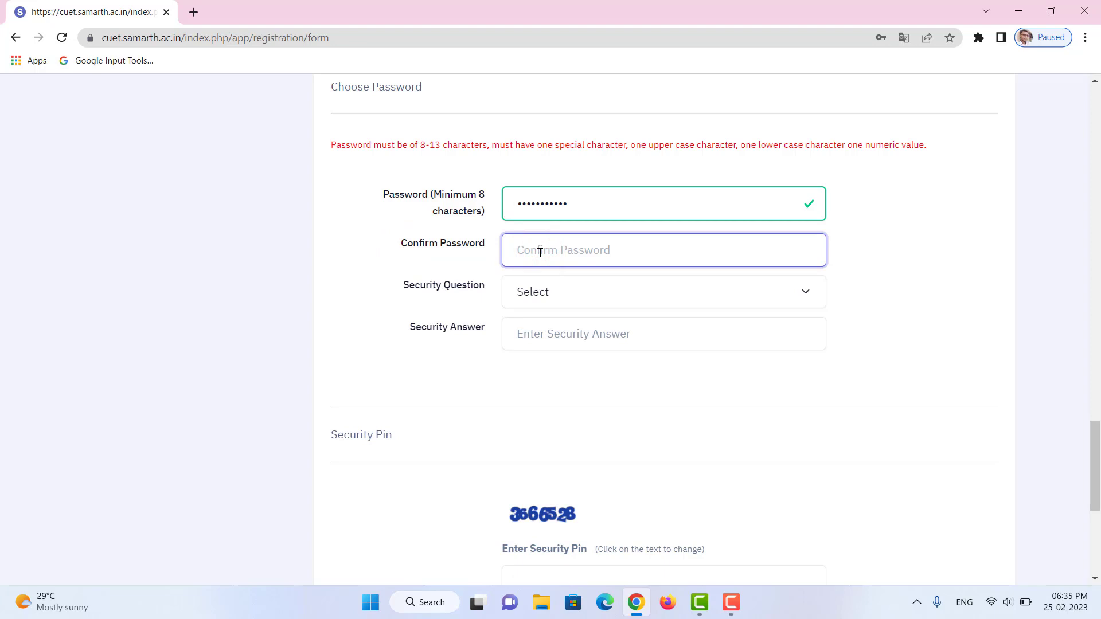
pyautogui.write('•••••••••••')
# - Choose the security question 'What is your neighbour's pet name ?' and type its answer
pyautogui.moveTo(397, 287); pyautogui.dragTo(488, 289)
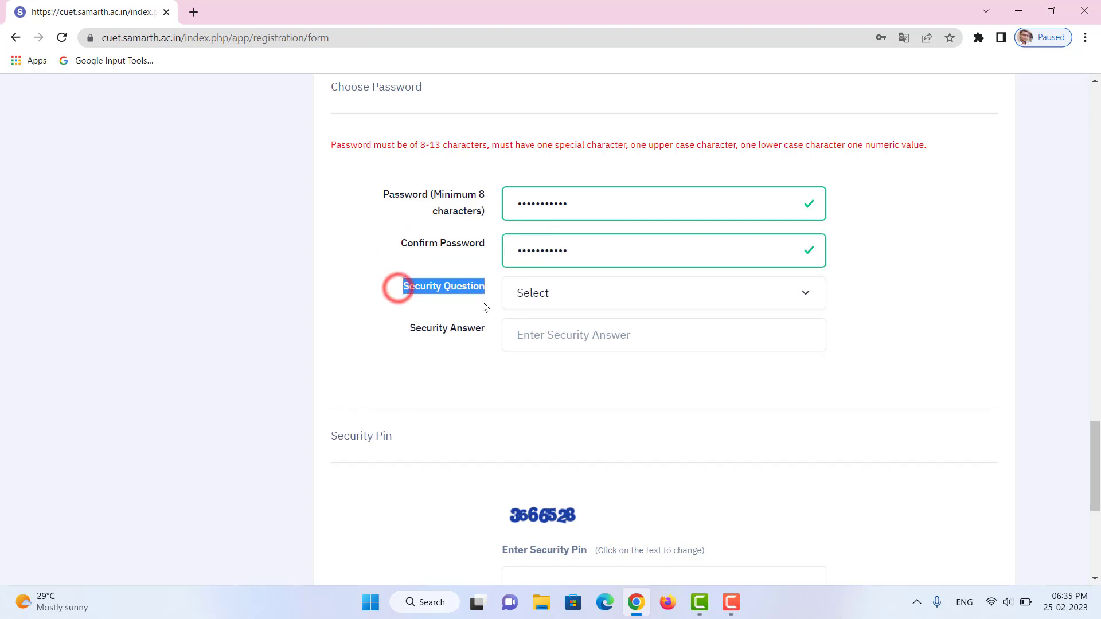
pyautogui.click(623, 293)
pyautogui.click(679, 384)
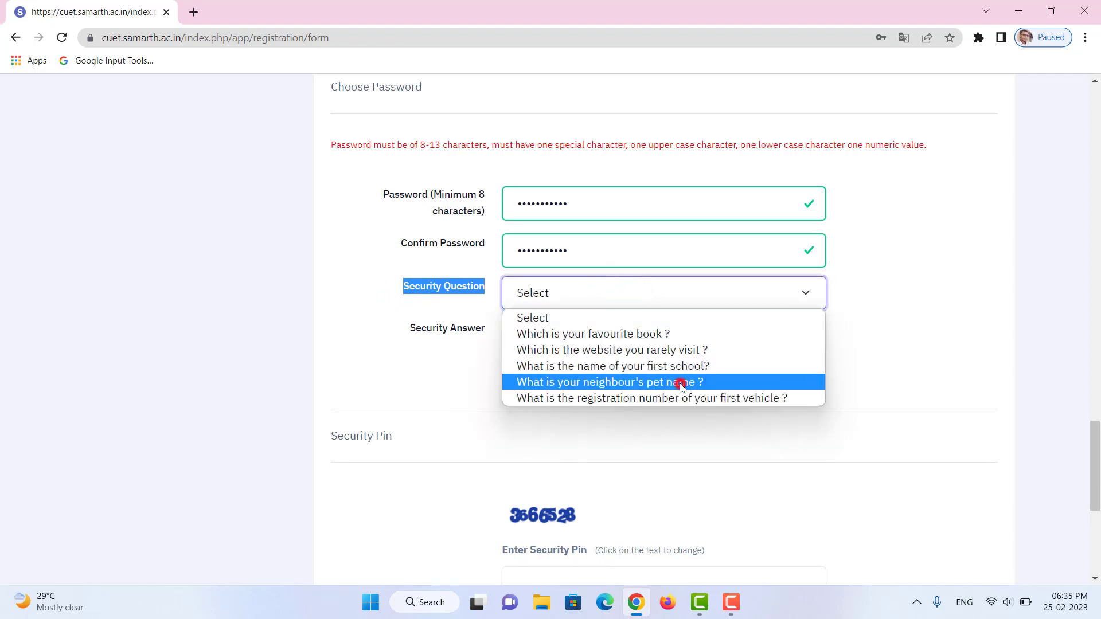
pyautogui.moveTo(411, 328); pyautogui.dragTo(504, 332)
pyautogui.click(563, 342)
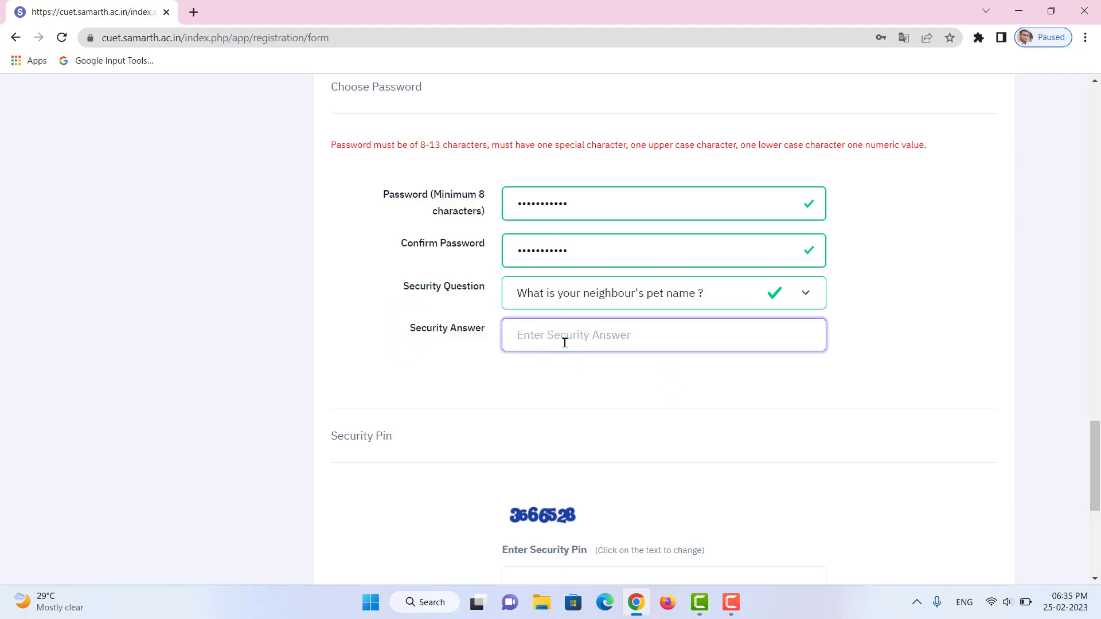
pyautogui.write('•••')
pyautogui.click(442, 366)
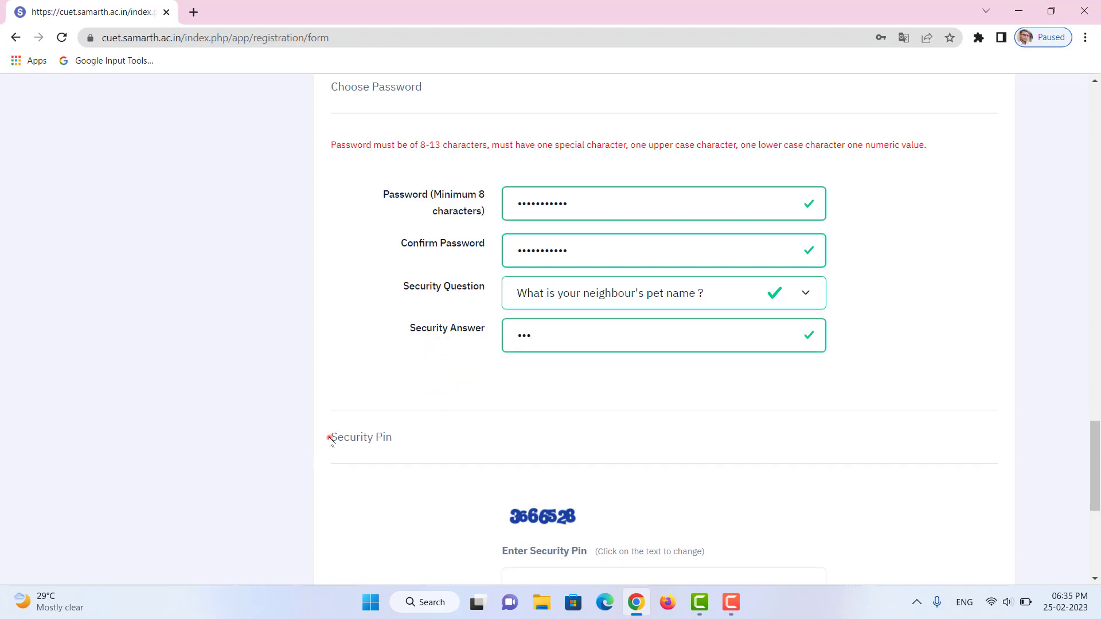
pyautogui.moveTo(329, 438); pyautogui.dragTo(452, 437)
# - Type the displayed code into Enter Security Pin and submit the registration form
pyautogui.scroll(-2, 519, 367)
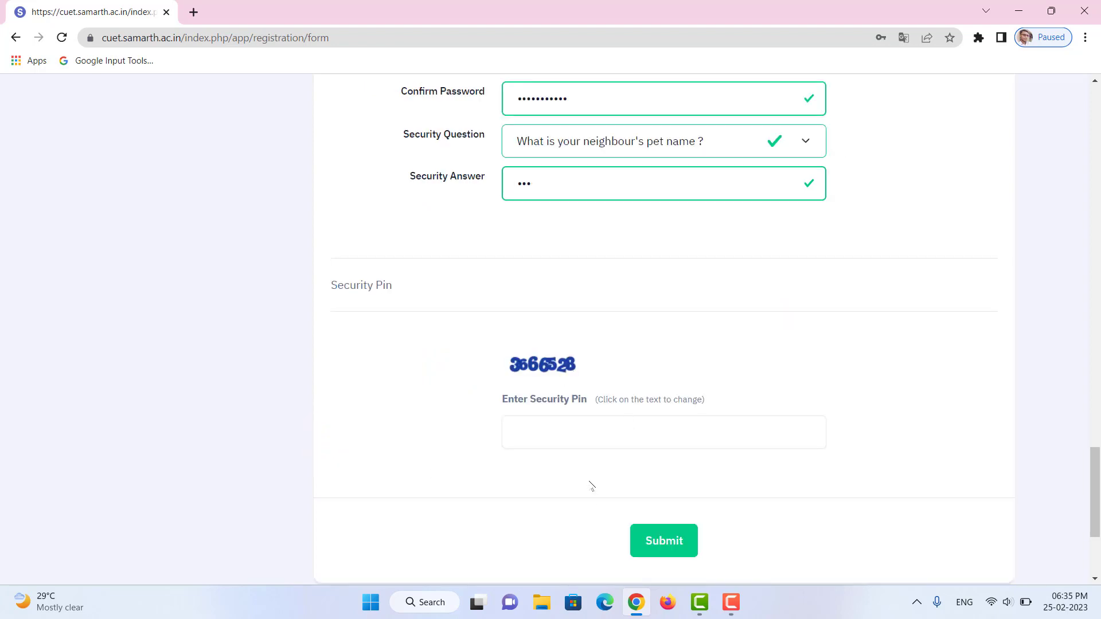
pyautogui.click(572, 427)
pyautogui.write('3666528')
pyautogui.click(572, 467)
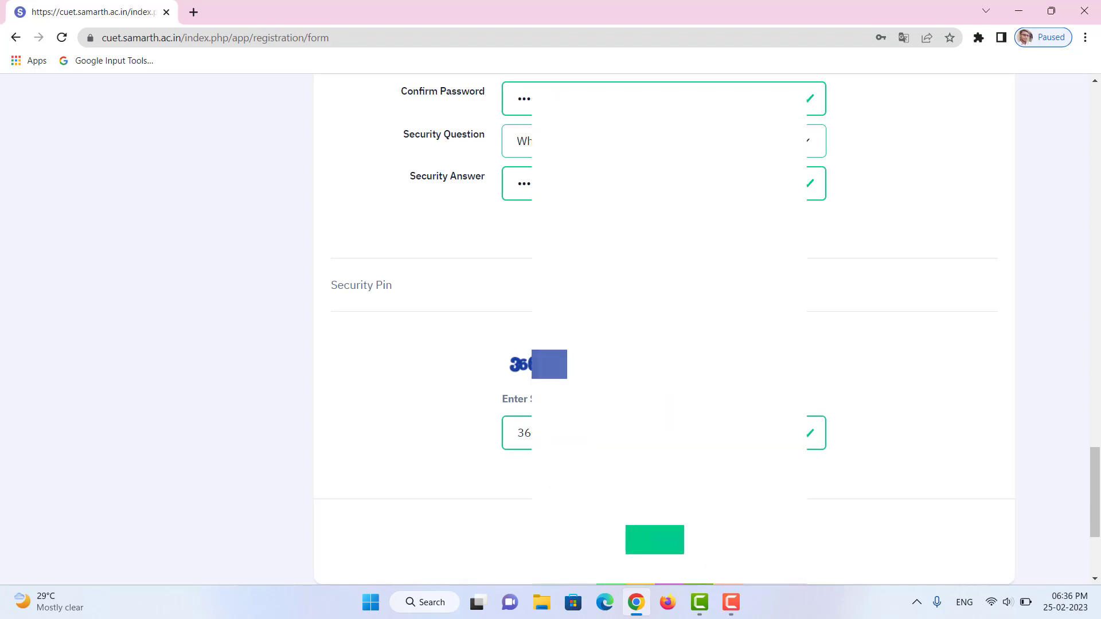
pyautogui.scroll(20, 917, 344)
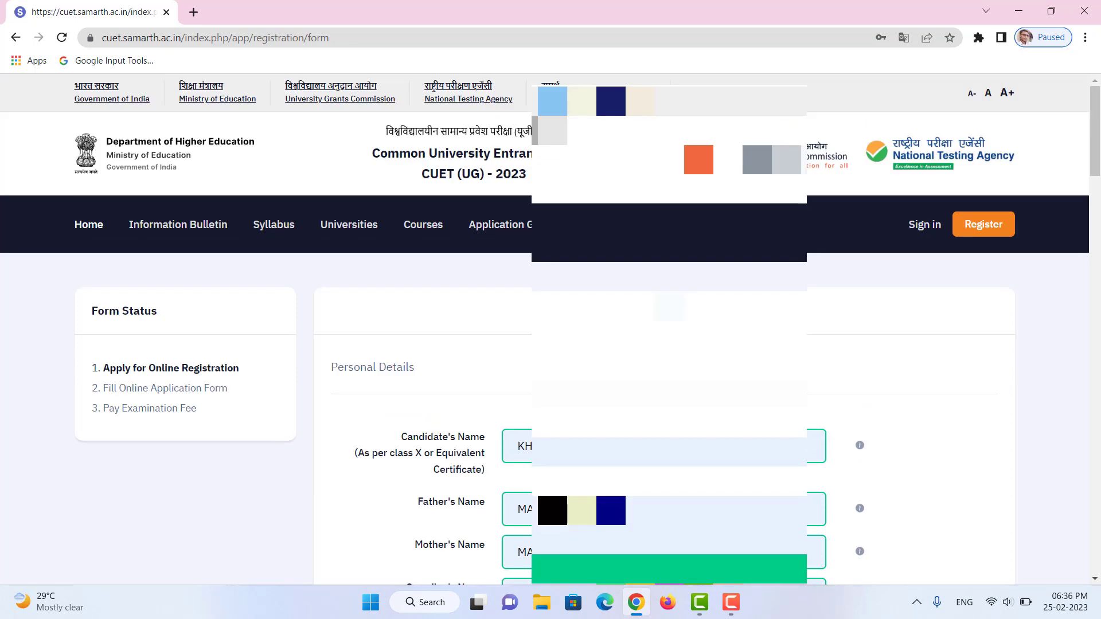
pyautogui.scroll(-5, 551, 344)
pyautogui.scroll(-20, 659, 378)
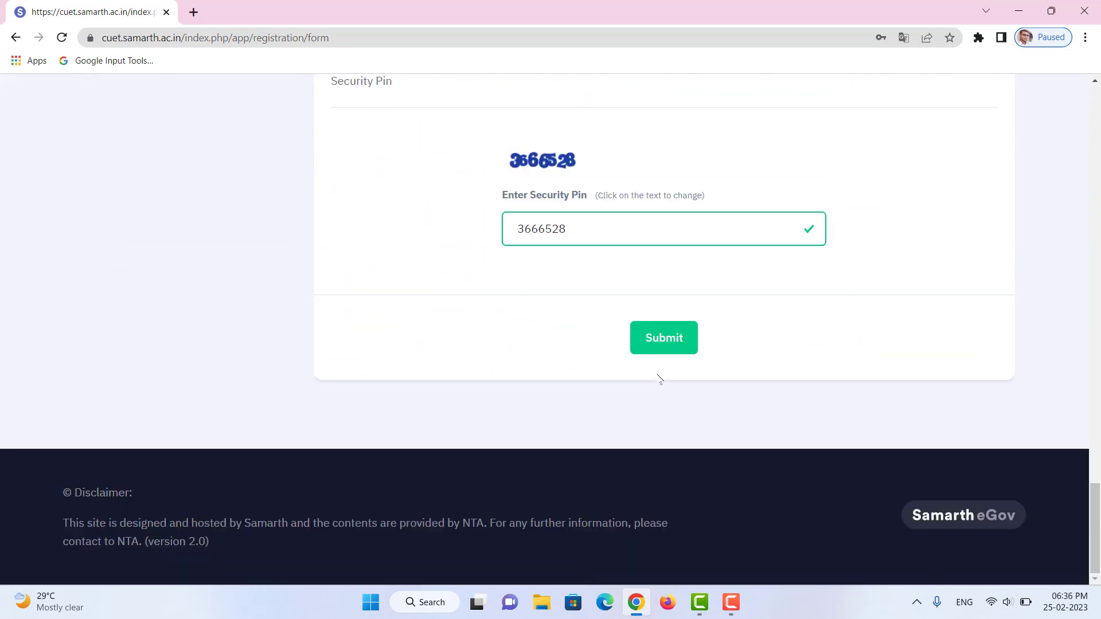
pyautogui.click(663, 343)
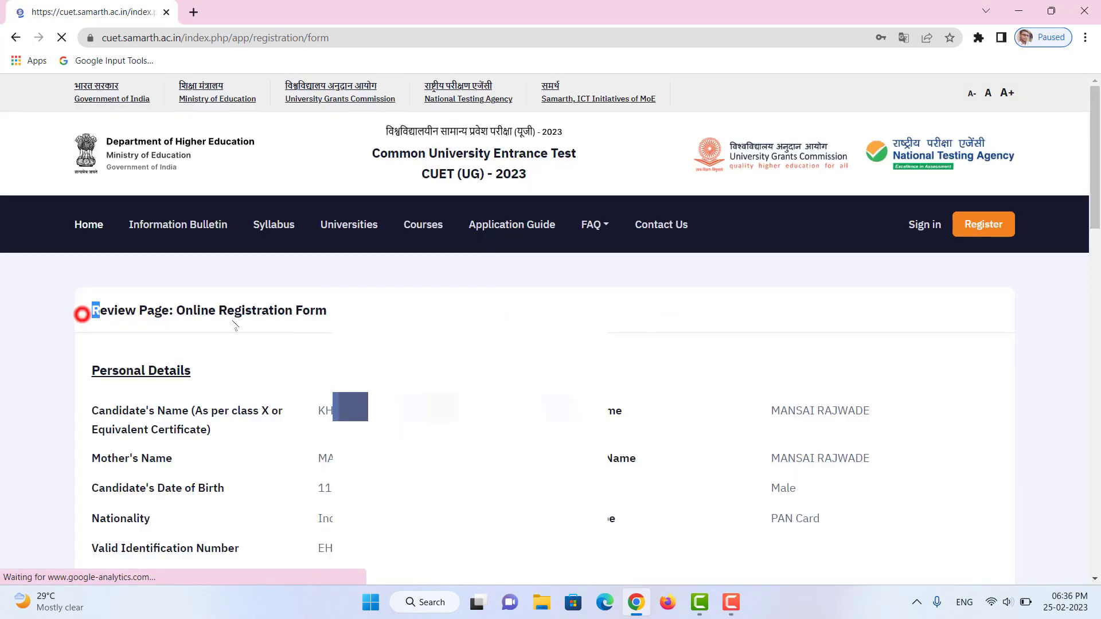
# - Scroll the Review Page through Personal Details and both addresses to the Particulars checklist
pyautogui.tripleClick(80, 313)
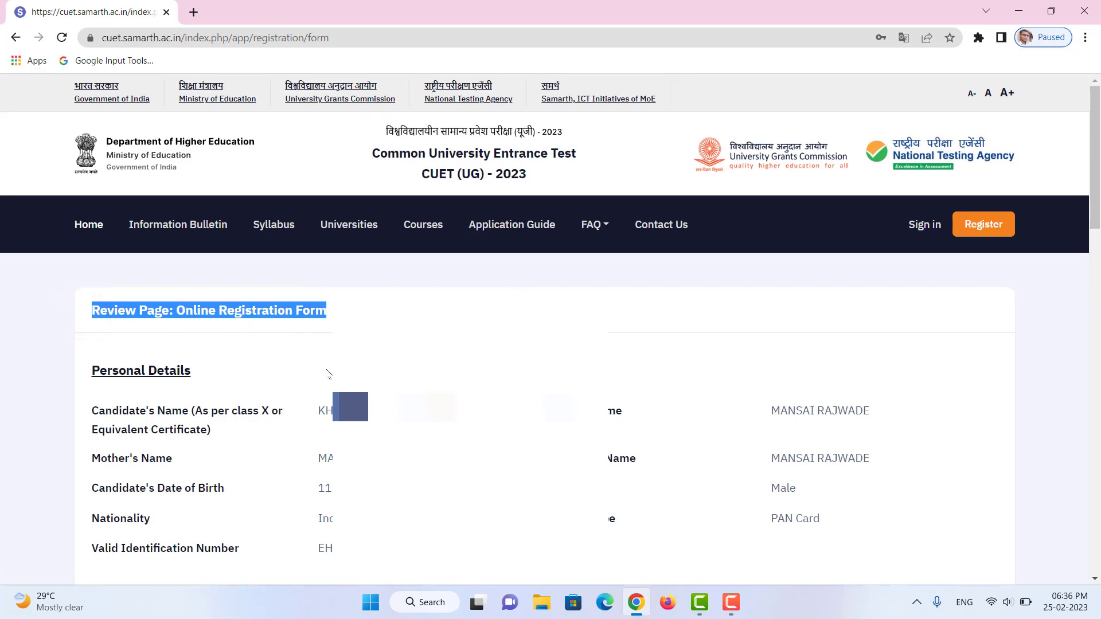
pyautogui.click(329, 373)
pyautogui.scroll(-3, 328, 373)
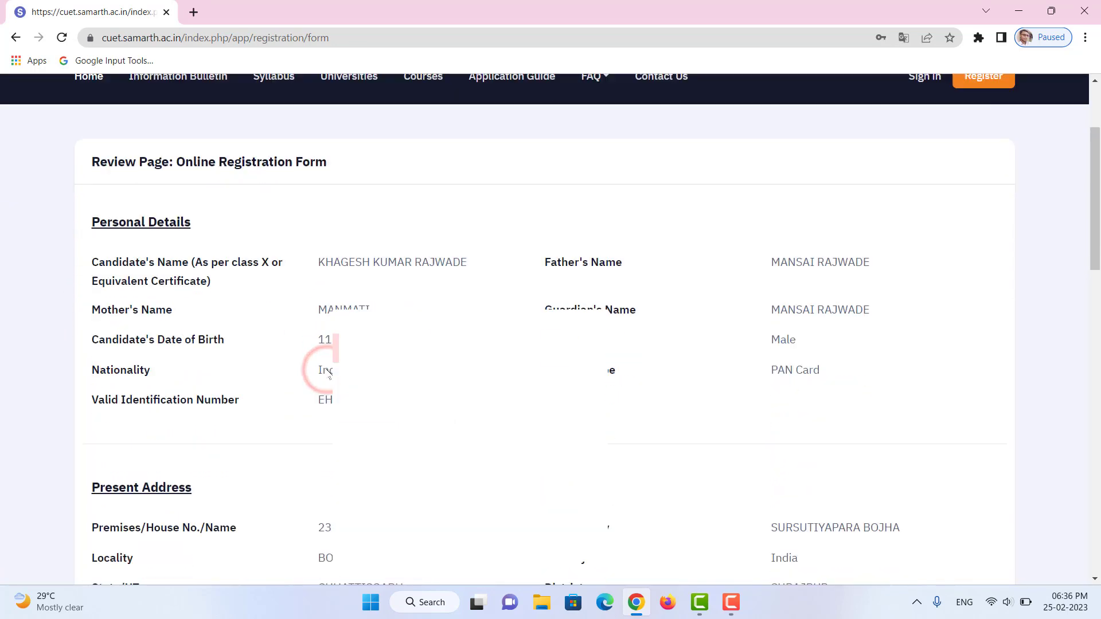
pyautogui.scroll(-2, 328, 373)
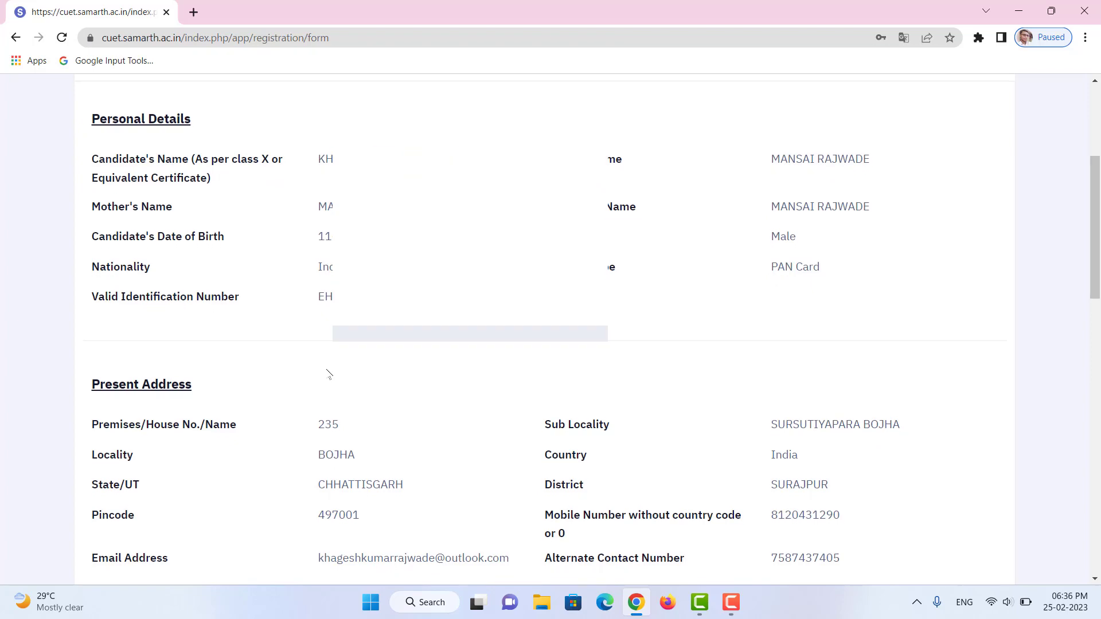
pyautogui.scroll(-1, 329, 374)
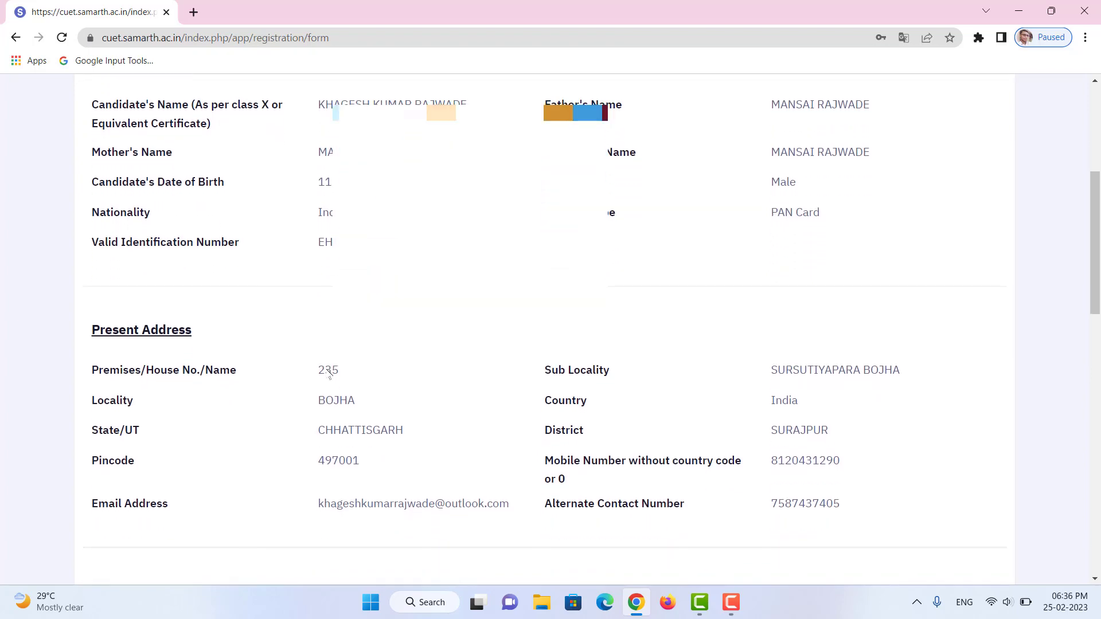
pyautogui.scroll(-5, 328, 373)
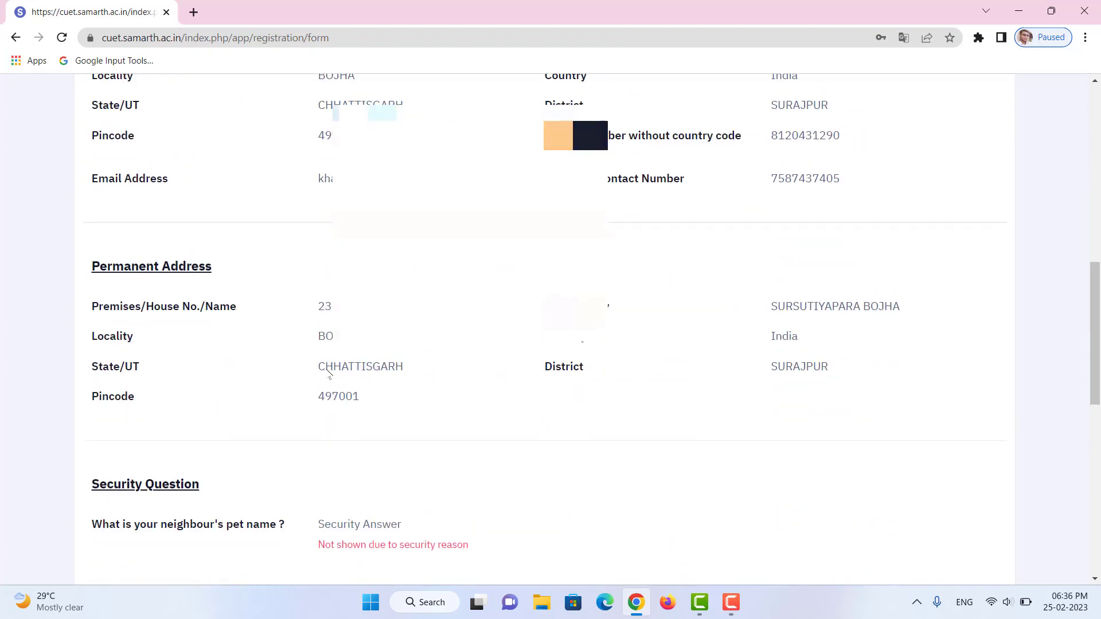
pyautogui.scroll(-7, 329, 373)
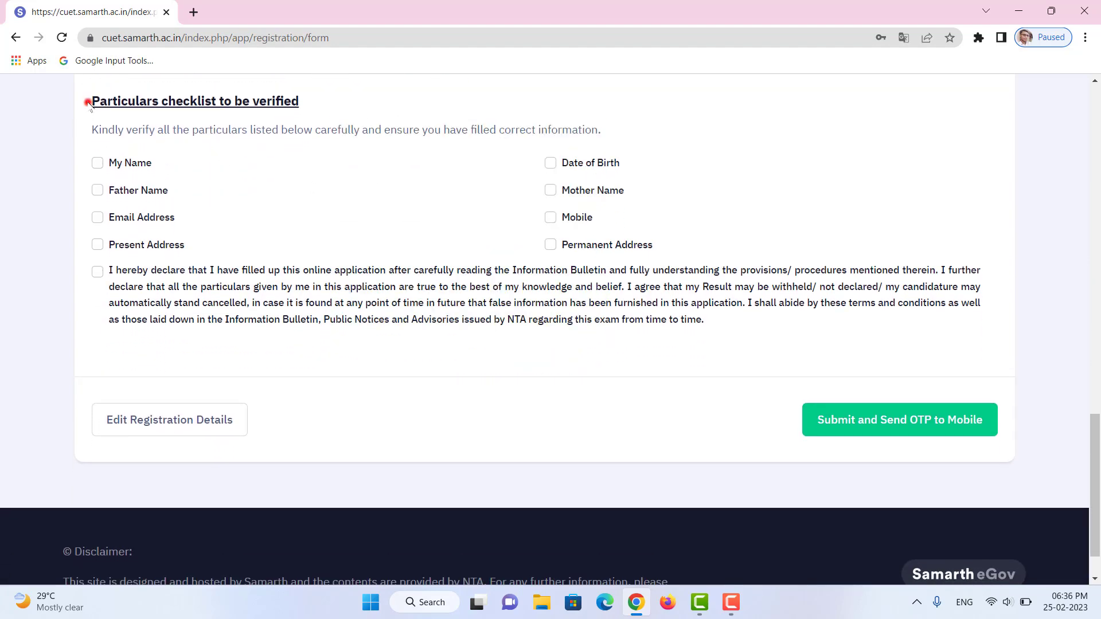
# - Tick Name, Date of Birth, Father, Mother, Email, Mobile, Present and Permanent Address as verified
pyautogui.moveTo(88, 104); pyautogui.dragTo(315, 103)
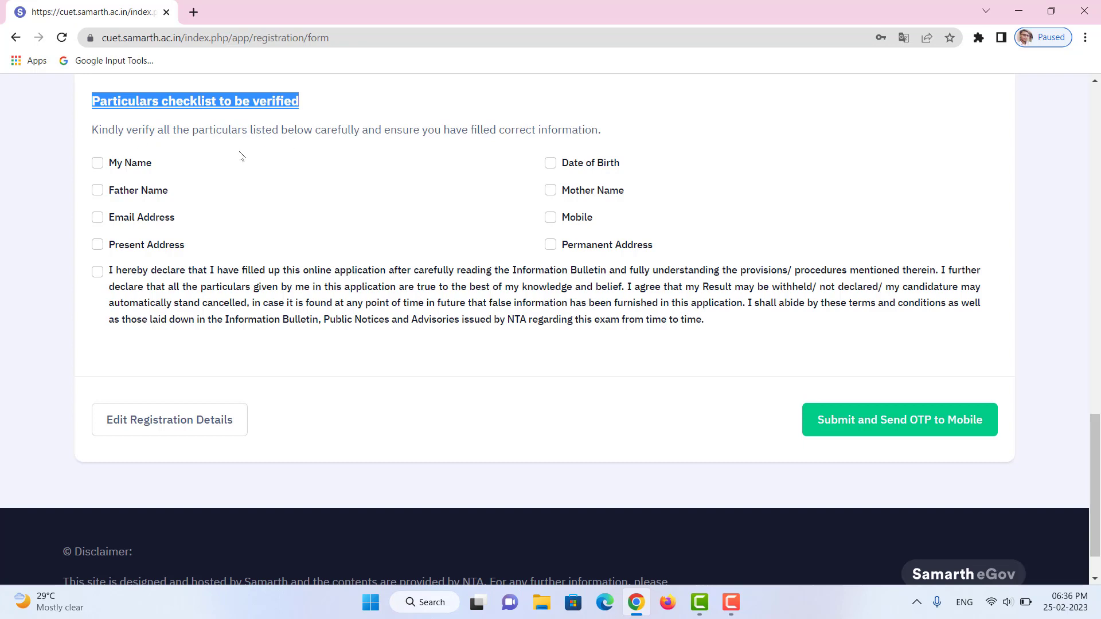
pyautogui.click(241, 154)
pyautogui.click(97, 163)
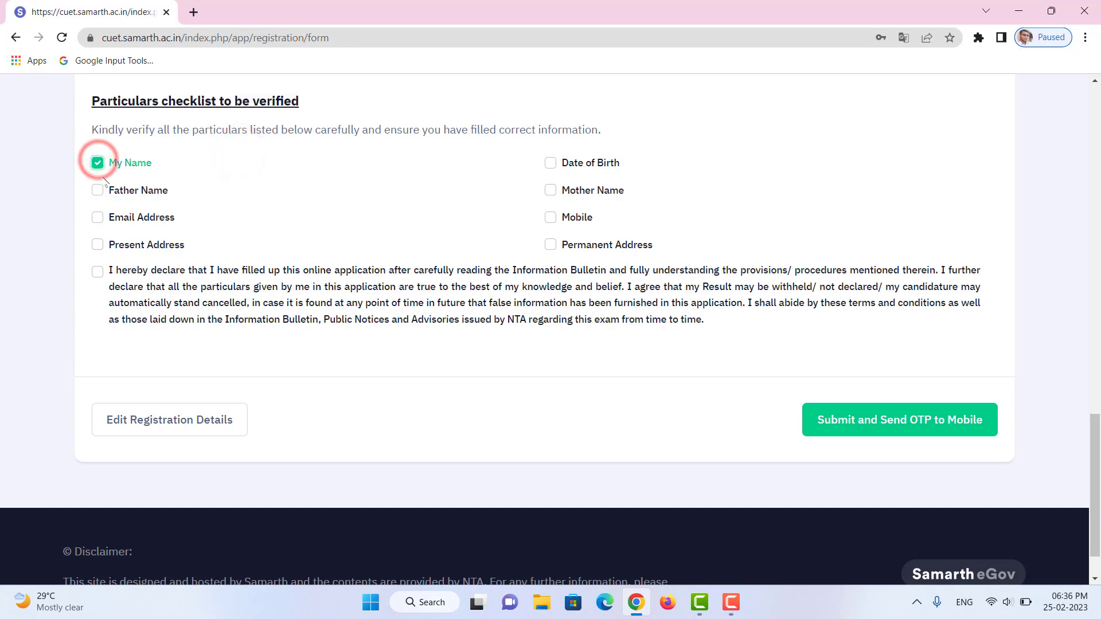
pyautogui.click(562, 164)
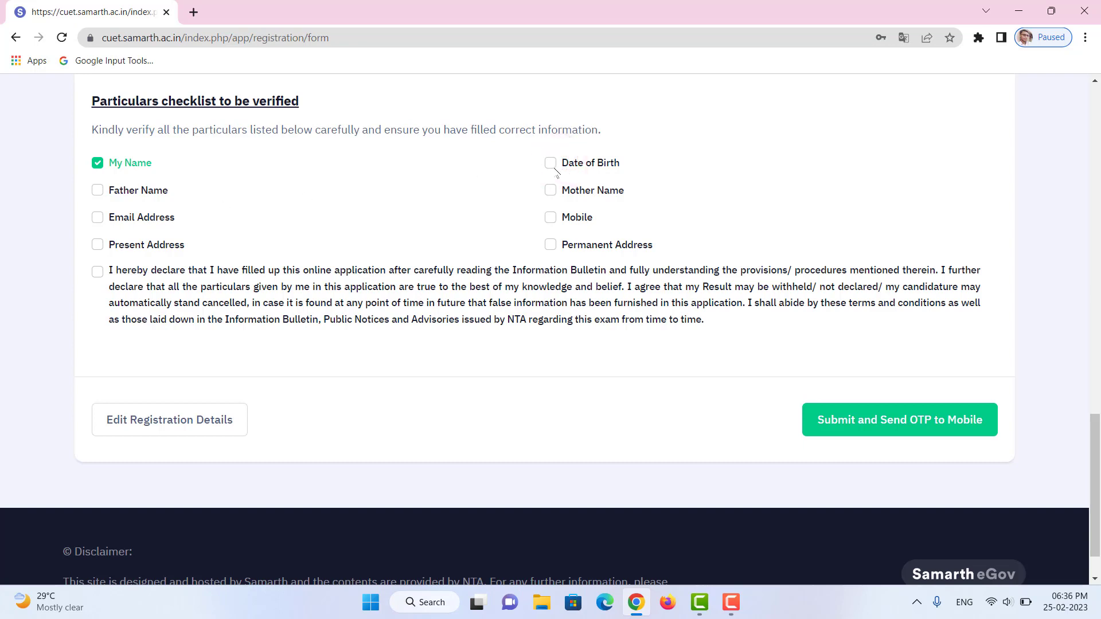
pyautogui.click(552, 165)
pyautogui.click(134, 189)
pyautogui.click(560, 191)
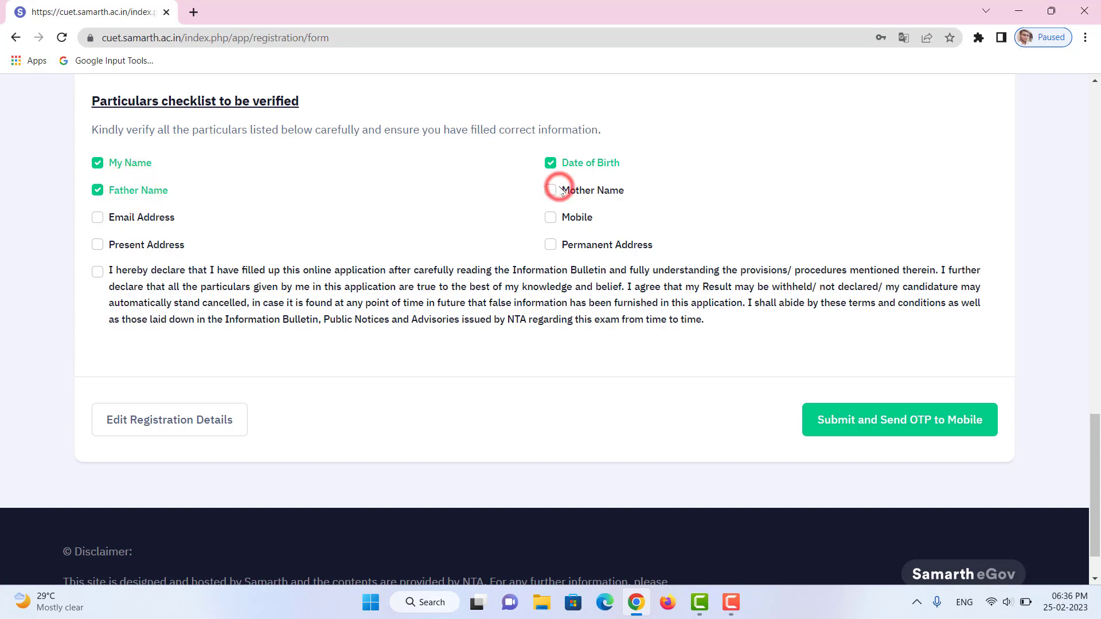
pyautogui.click(550, 190)
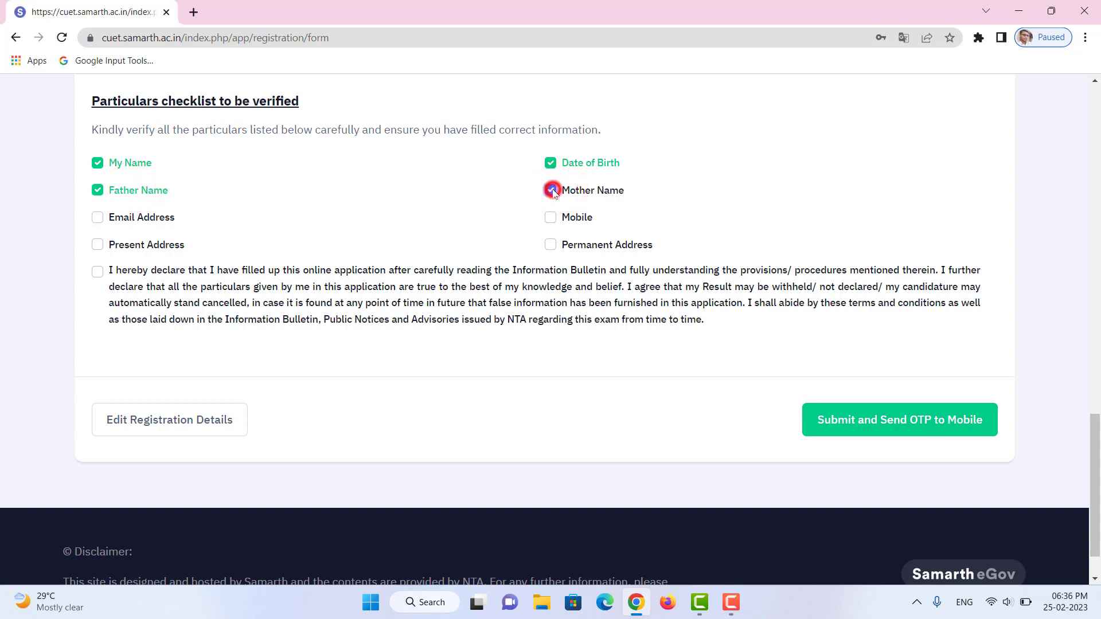
pyautogui.click(98, 217)
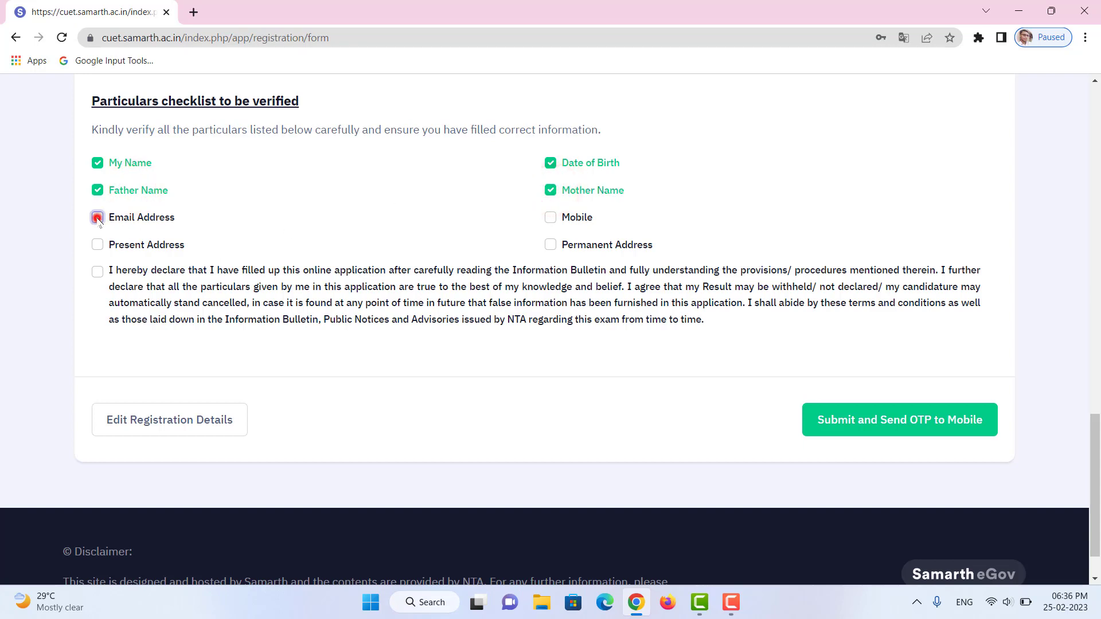
pyautogui.click(553, 221)
pyautogui.click(99, 245)
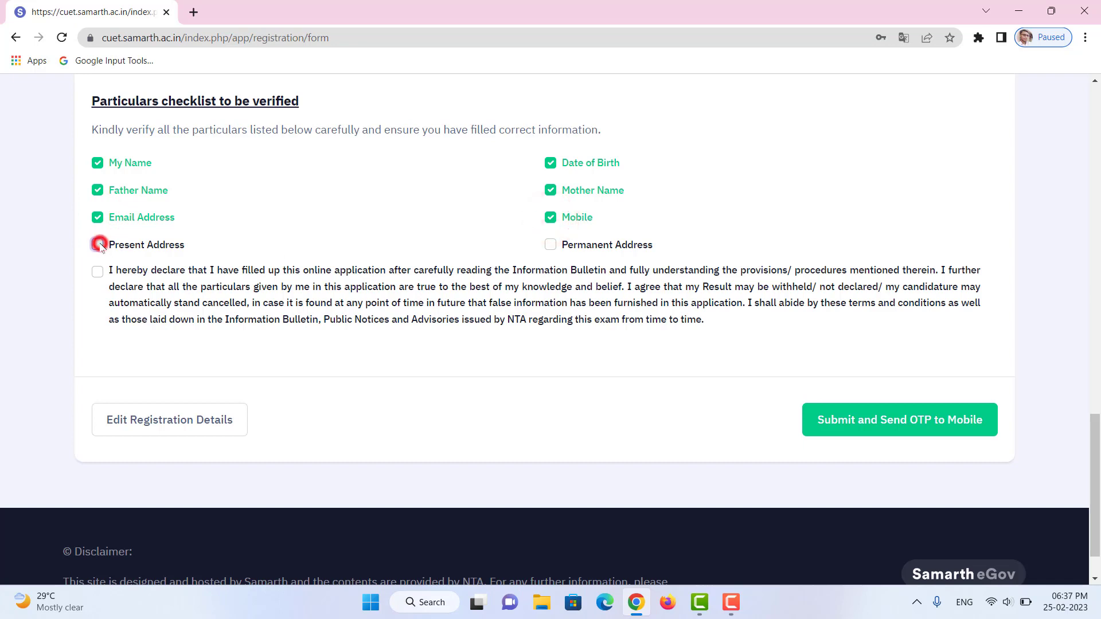
pyautogui.click(551, 246)
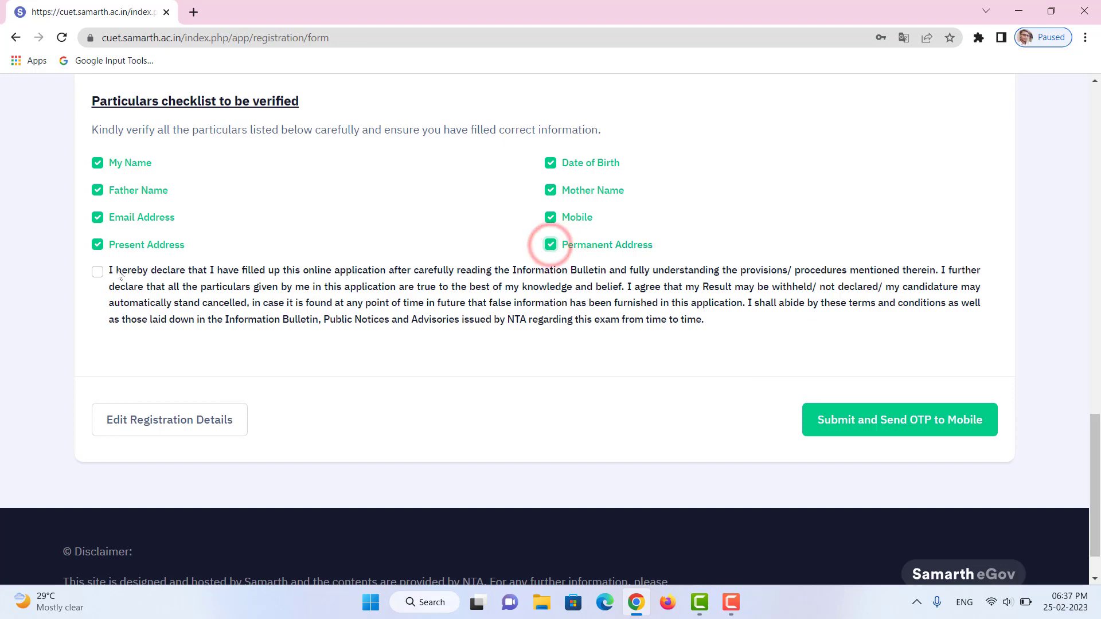
# - Accept the declaration and choose 'Submit and Send OTP to Mobile'
pyautogui.click(101, 272)
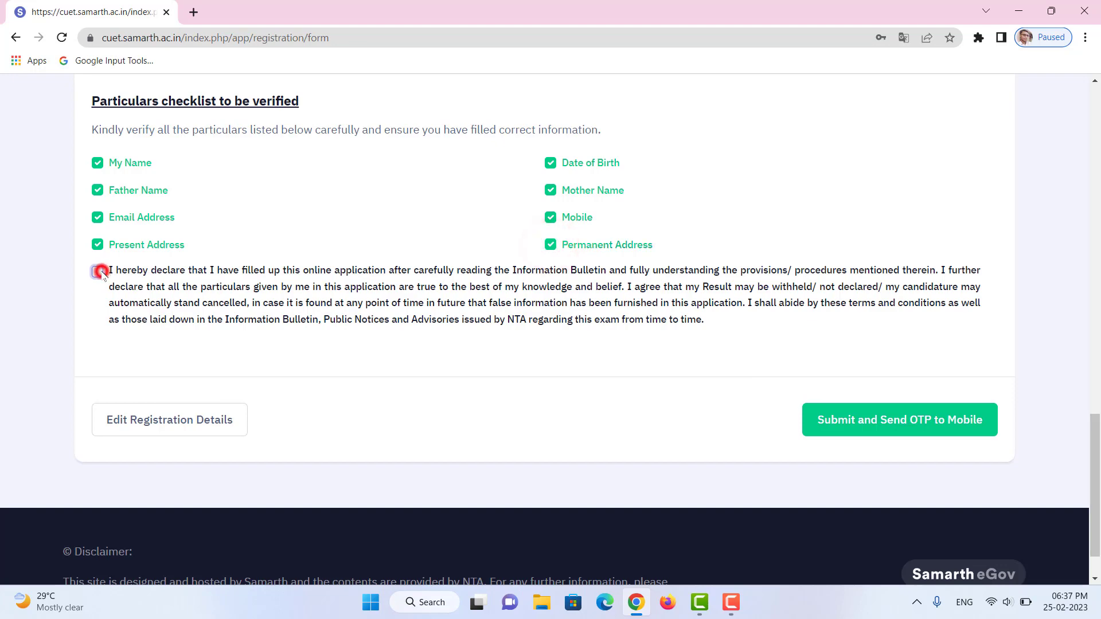
pyautogui.click(429, 339)
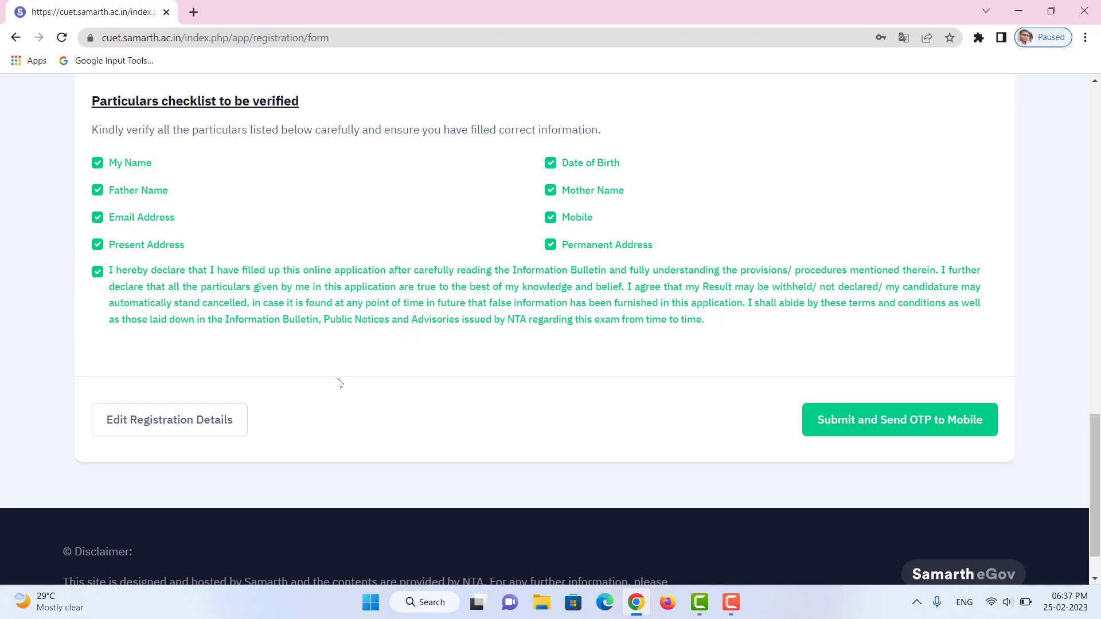
pyautogui.click(157, 451)
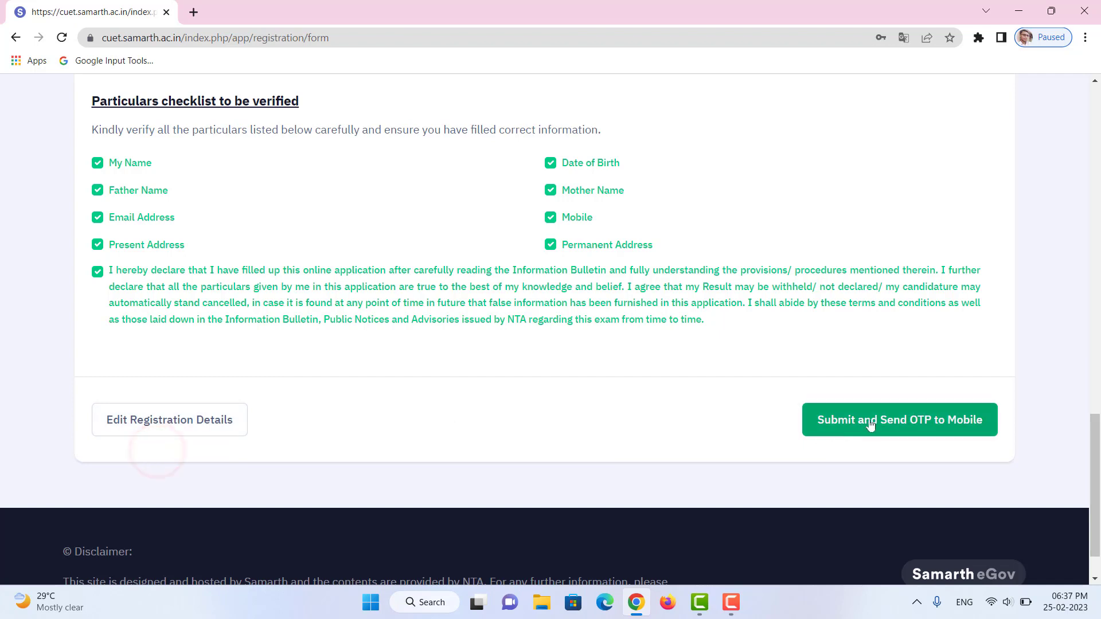
pyautogui.click(912, 420)
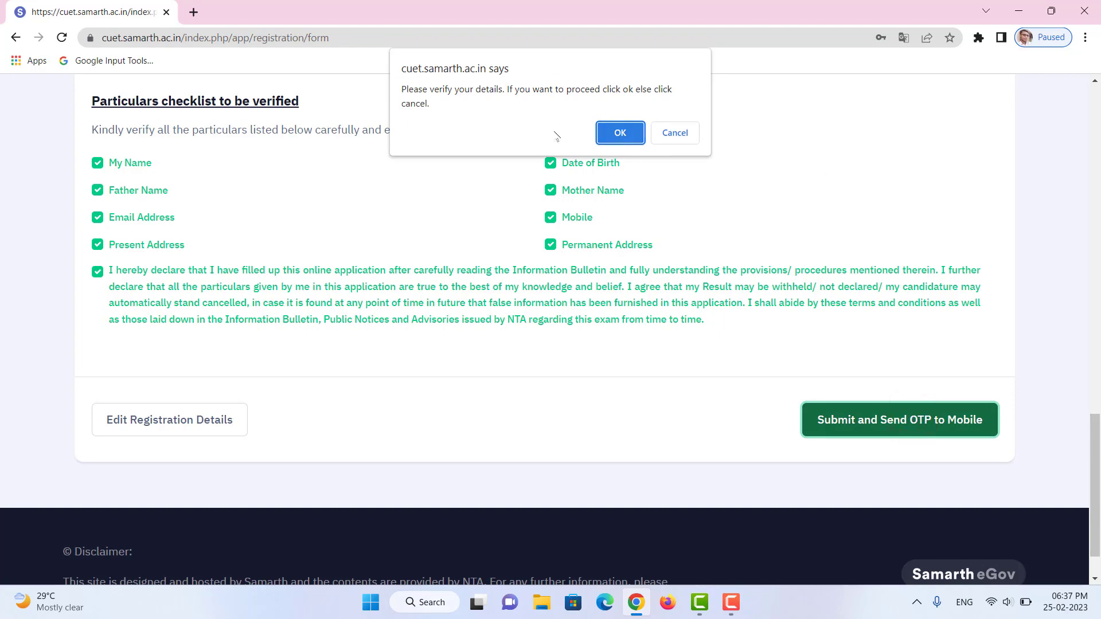
# - Confirm the dialog with OK and scroll the Review Page down to the Enter OTP section
pyautogui.click(620, 133)
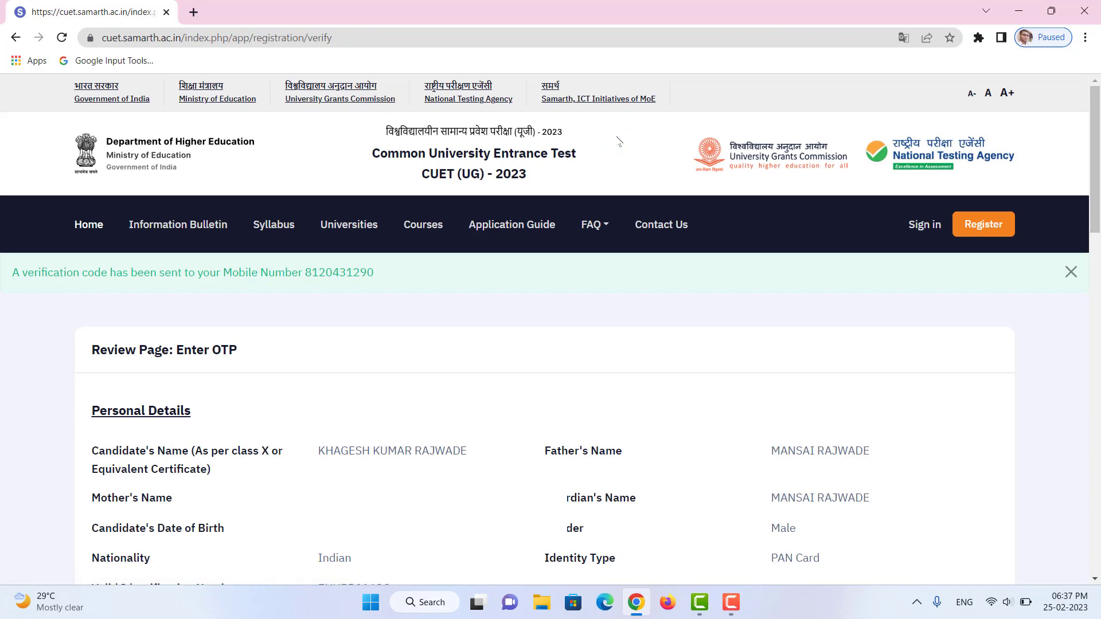
pyautogui.moveTo(10, 280); pyautogui.dragTo(485, 285)
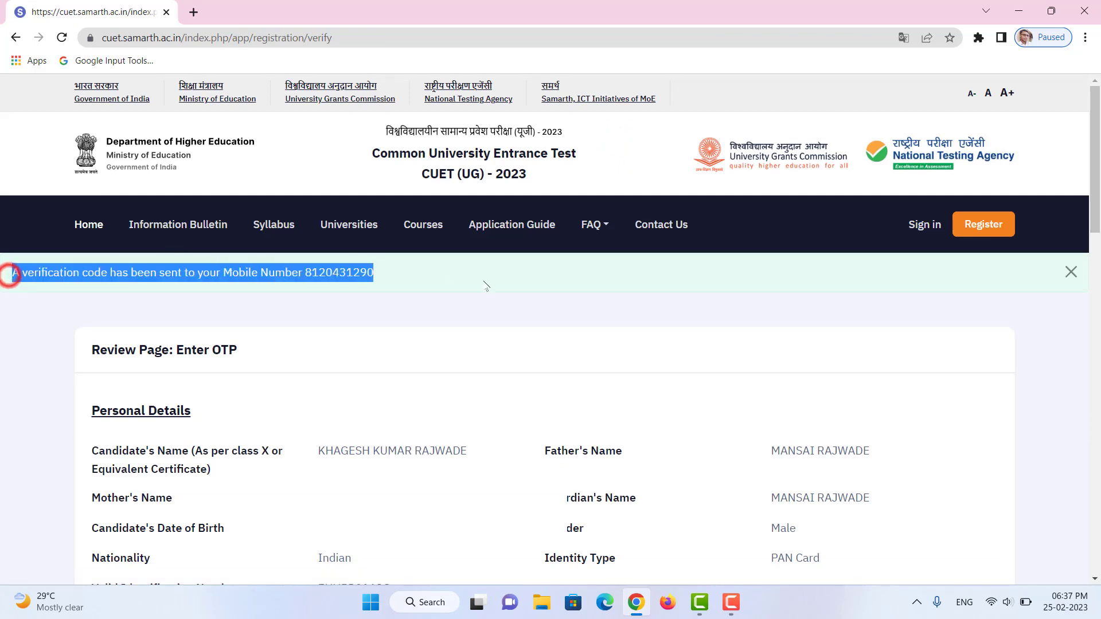
pyautogui.click(368, 287)
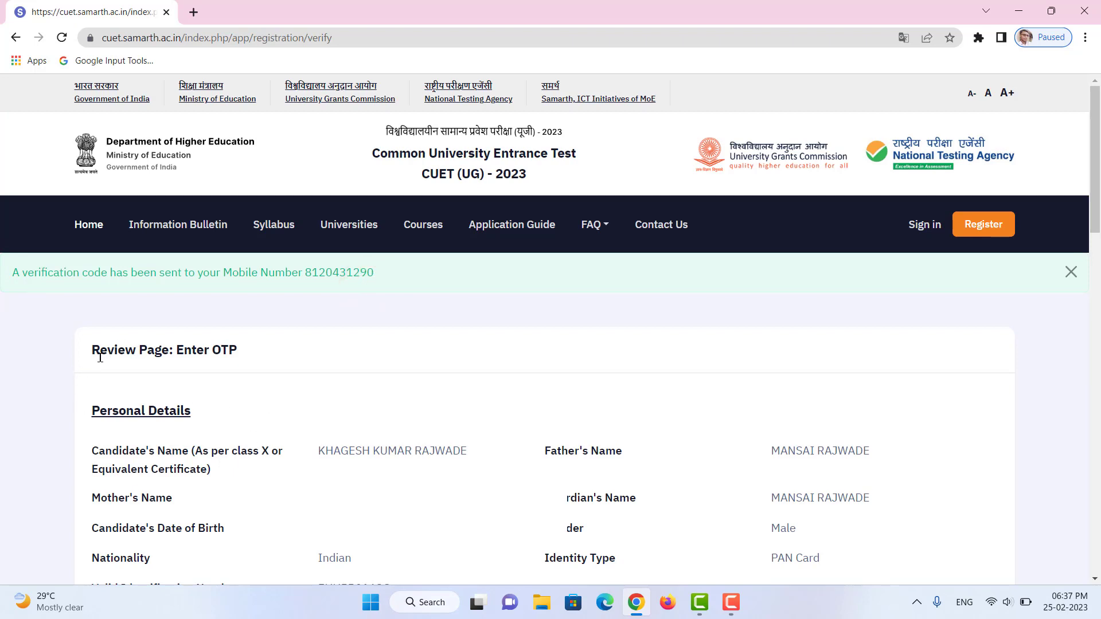
pyautogui.moveTo(96, 355); pyautogui.dragTo(256, 362)
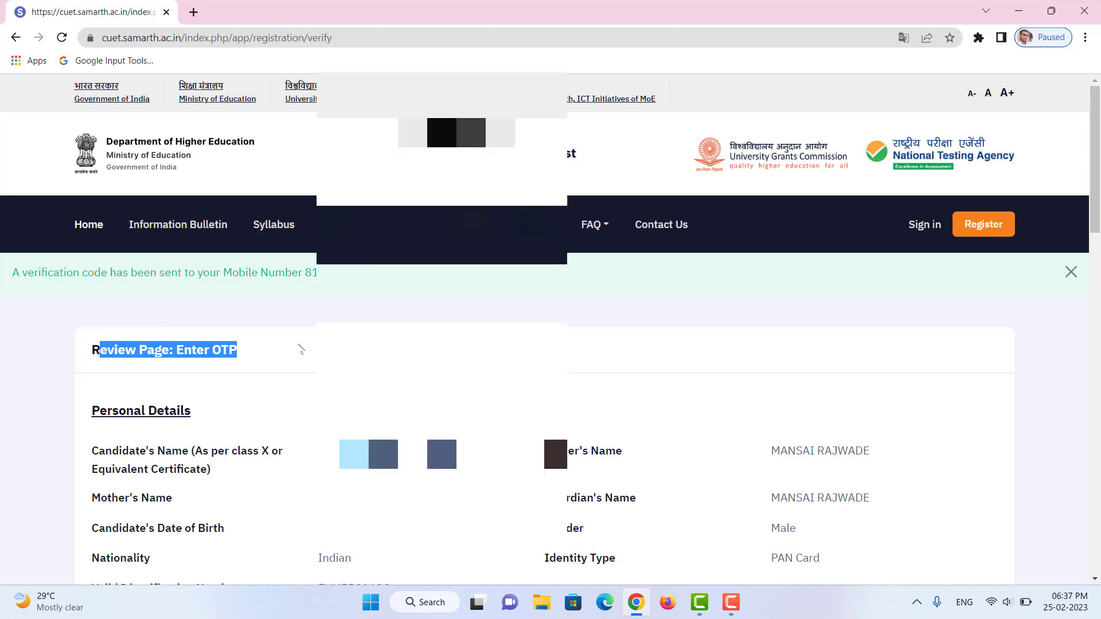
pyautogui.click(299, 345)
pyautogui.scroll(-1, 299, 345)
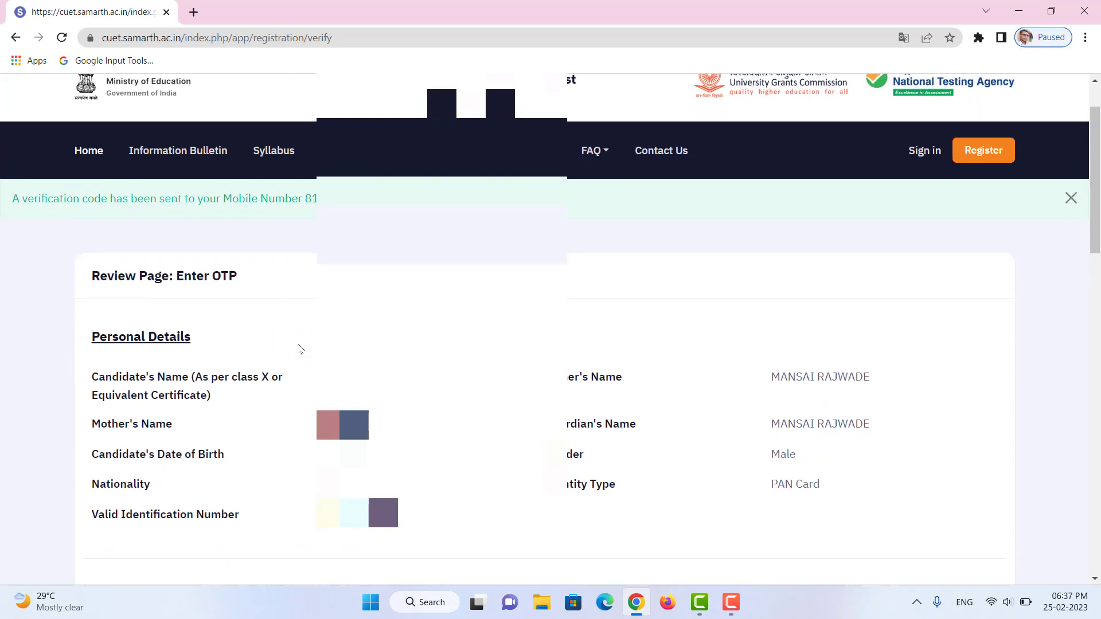
pyautogui.scroll(-6, 299, 348)
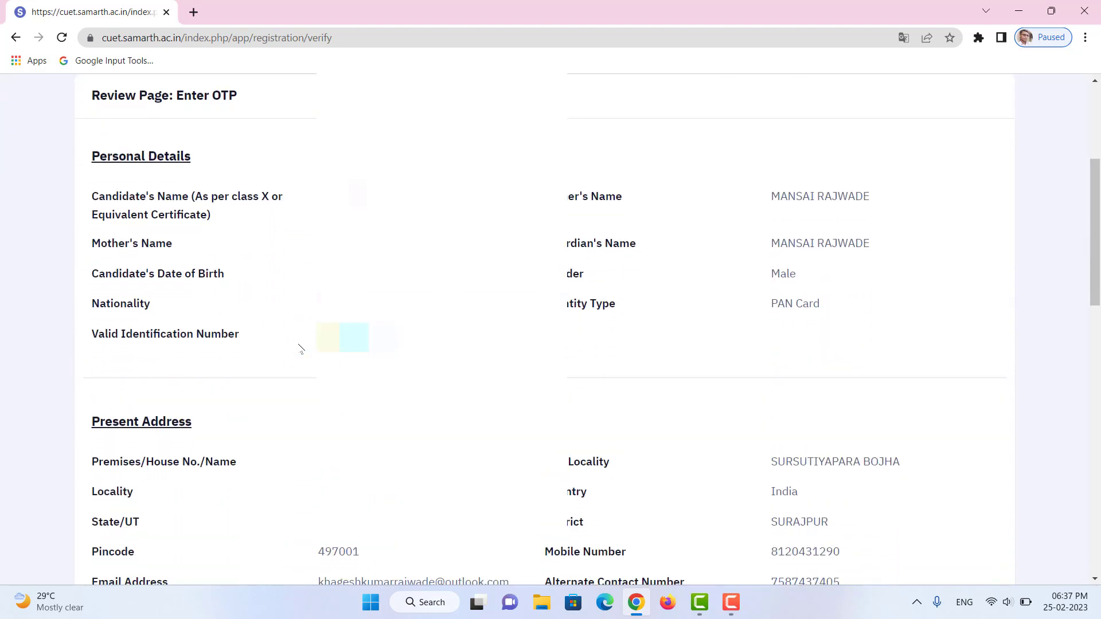
pyautogui.scroll(-8, 298, 348)
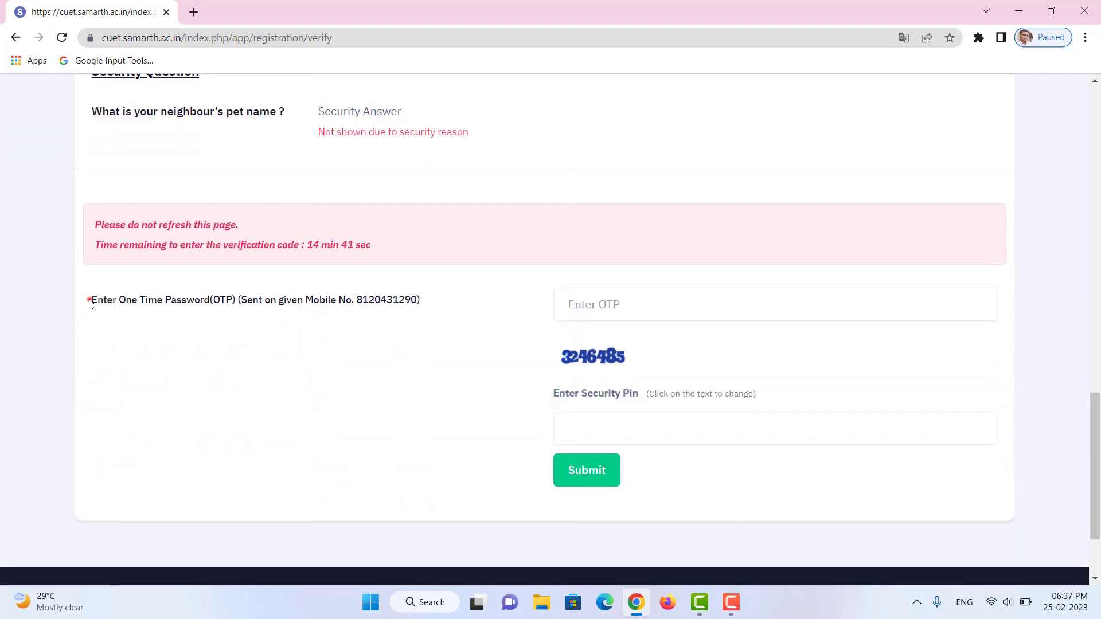
pyautogui.moveTo(90, 301); pyautogui.dragTo(431, 302)
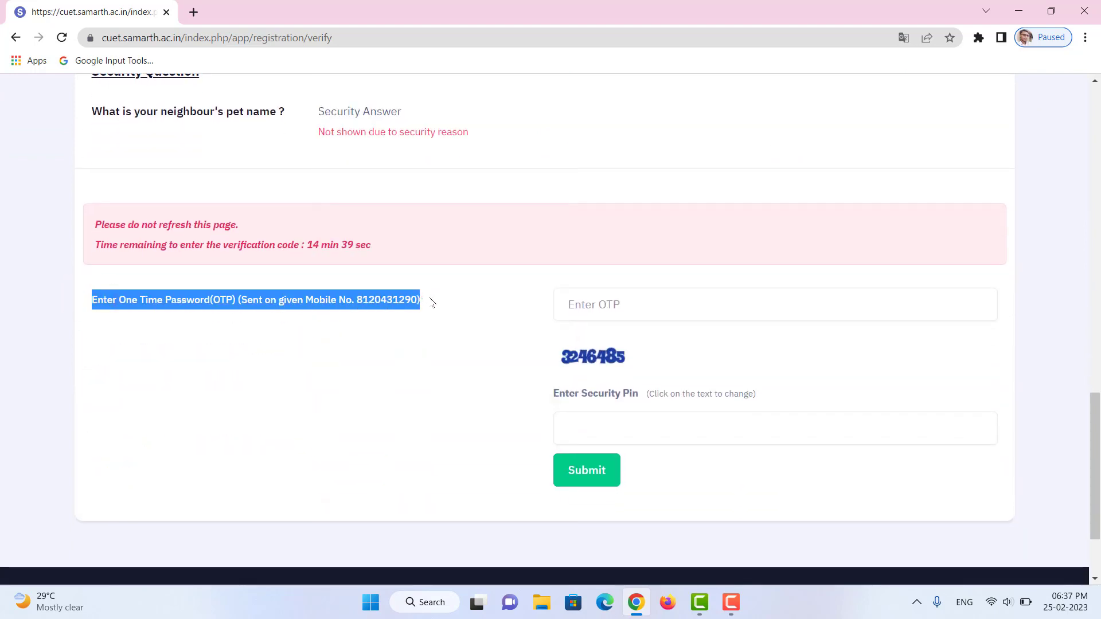
# - Enter the received mobile OTP and the displayed security pin, then submit them
pyautogui.click(638, 308)
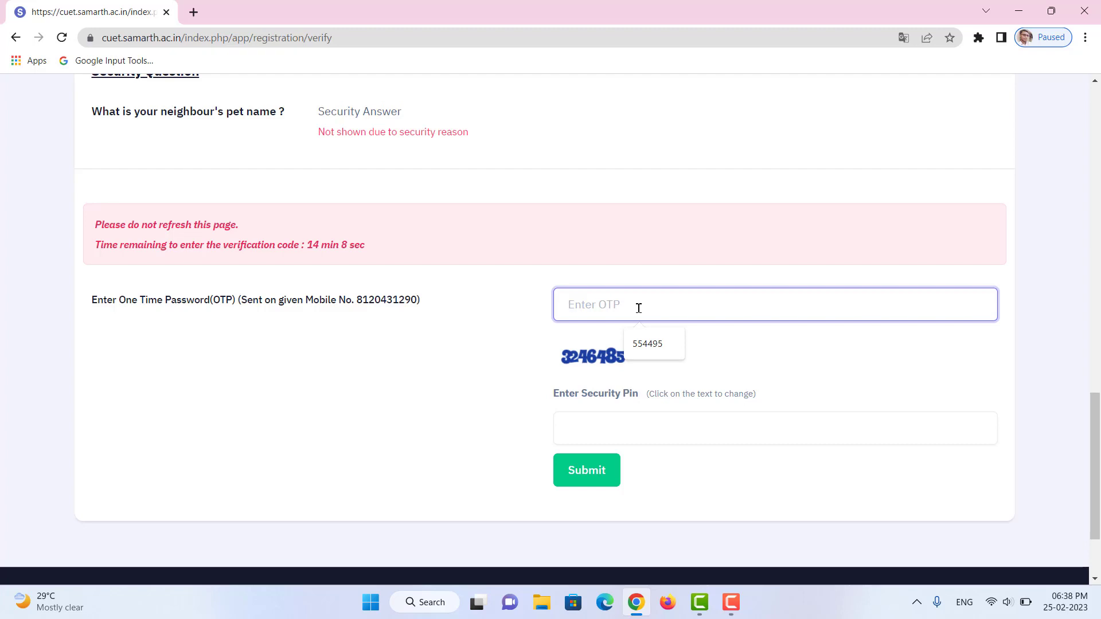
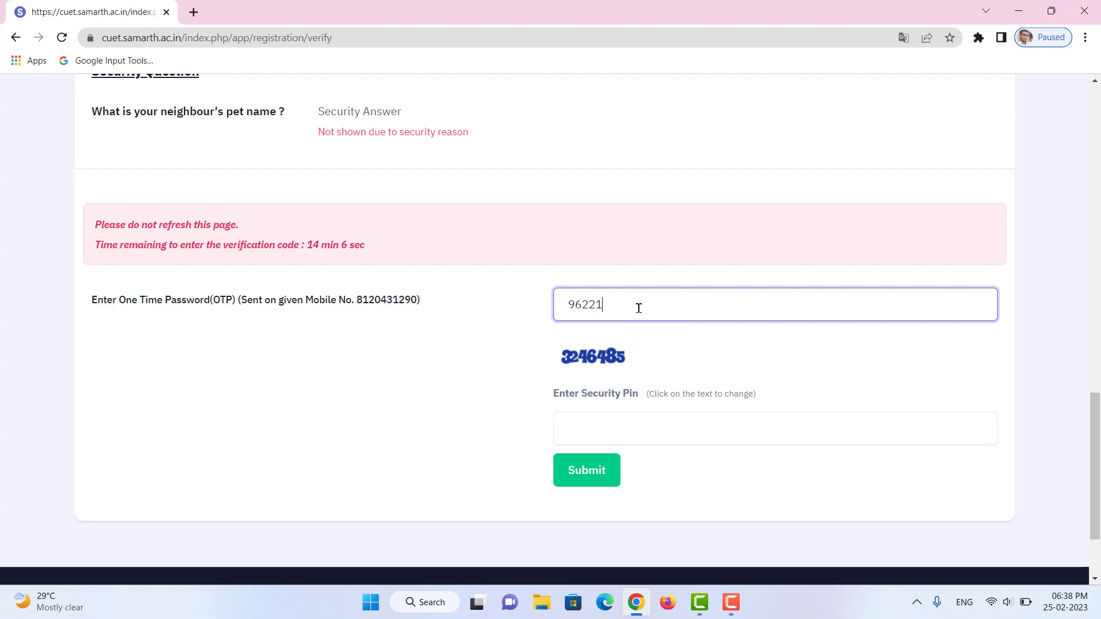
pyautogui.click(541, 322)
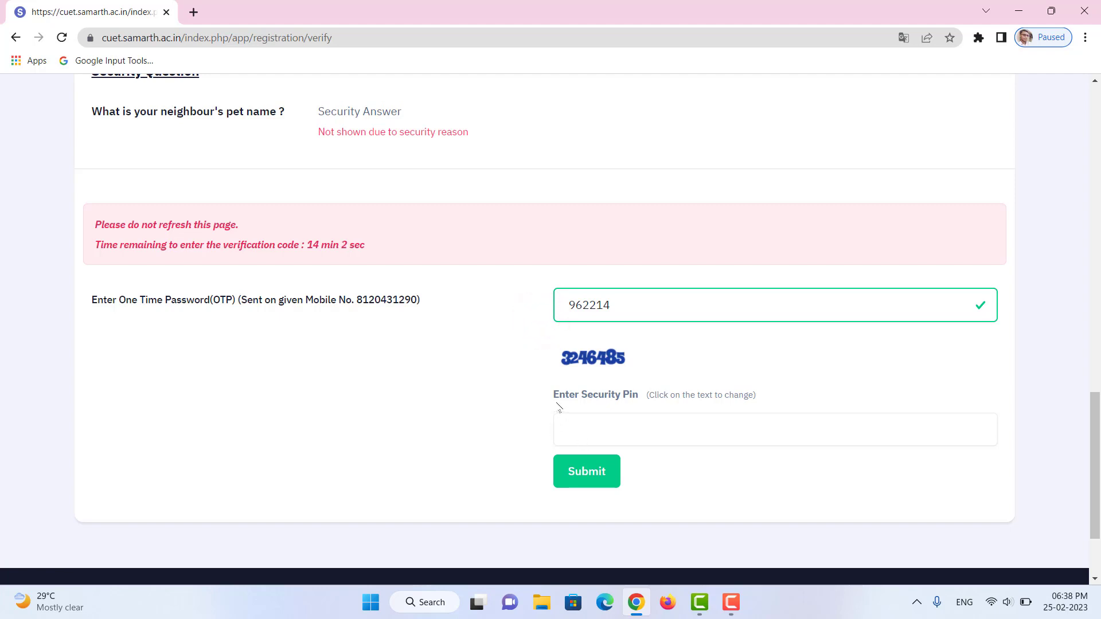
pyautogui.click(578, 432)
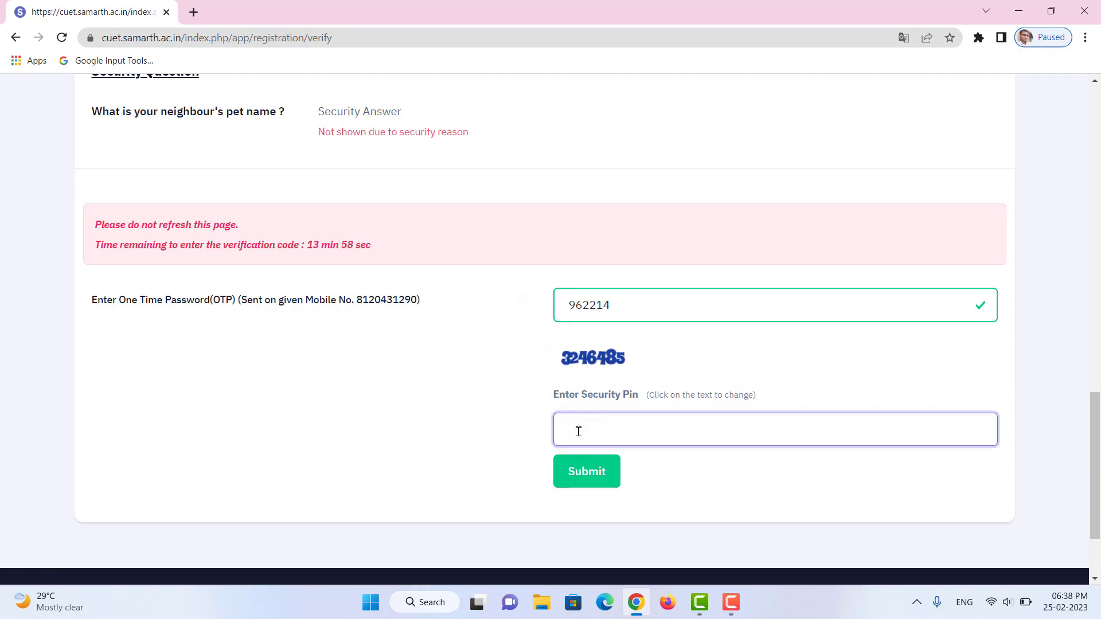
pyautogui.click(541, 370)
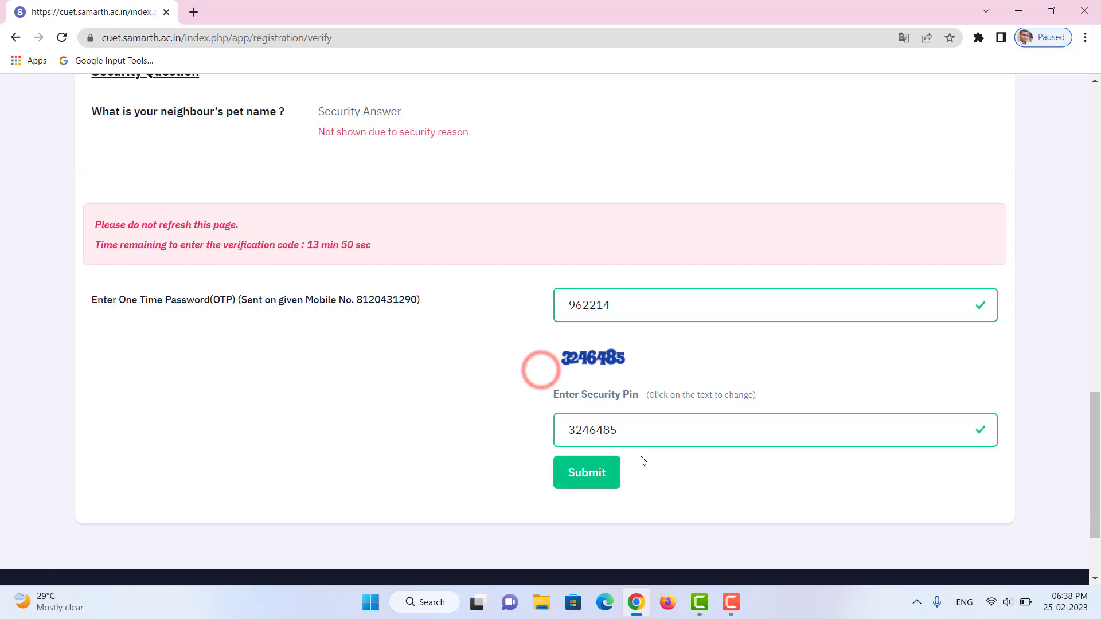
pyautogui.click(595, 483)
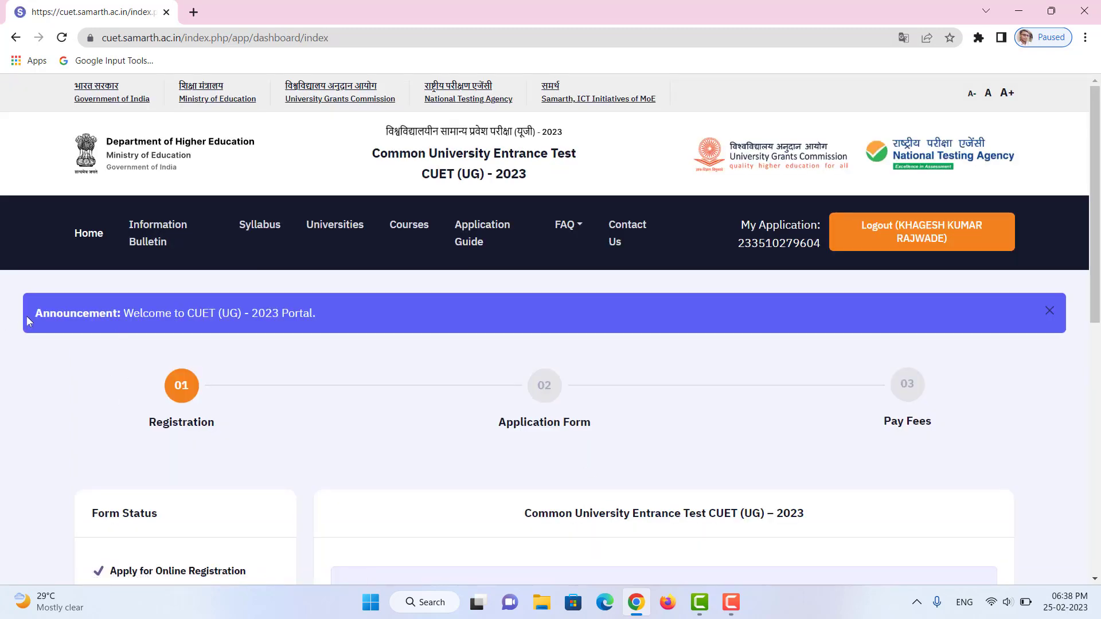
# - Scroll the dashboard down to Quick Links and open the 'Verify Email ID' link
pyautogui.moveTo(27, 315); pyautogui.dragTo(294, 333)
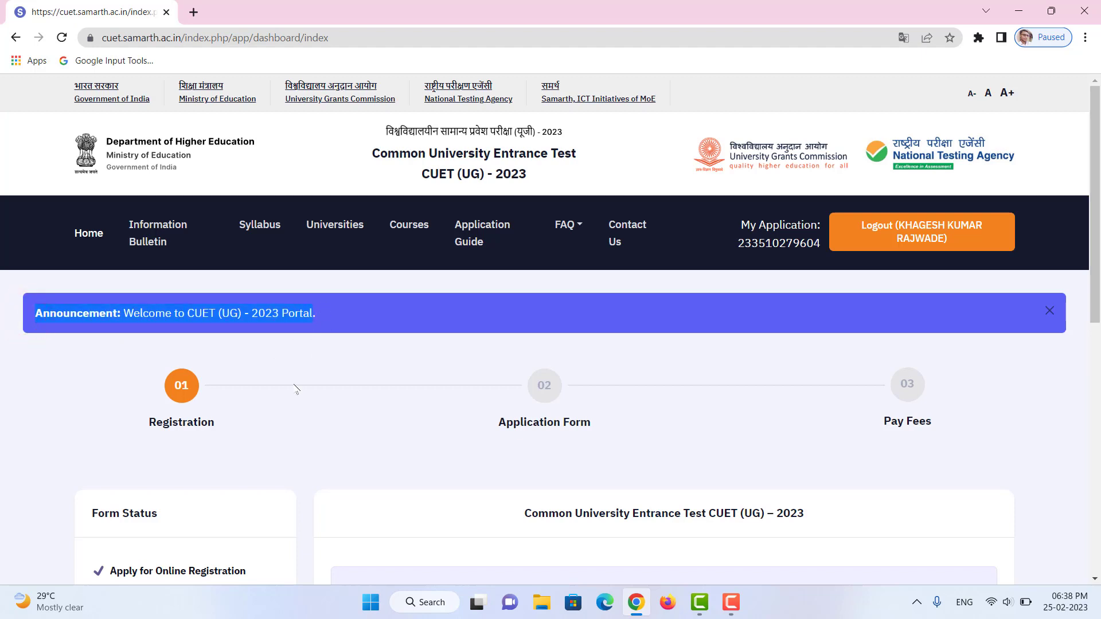
pyautogui.click(902, 250)
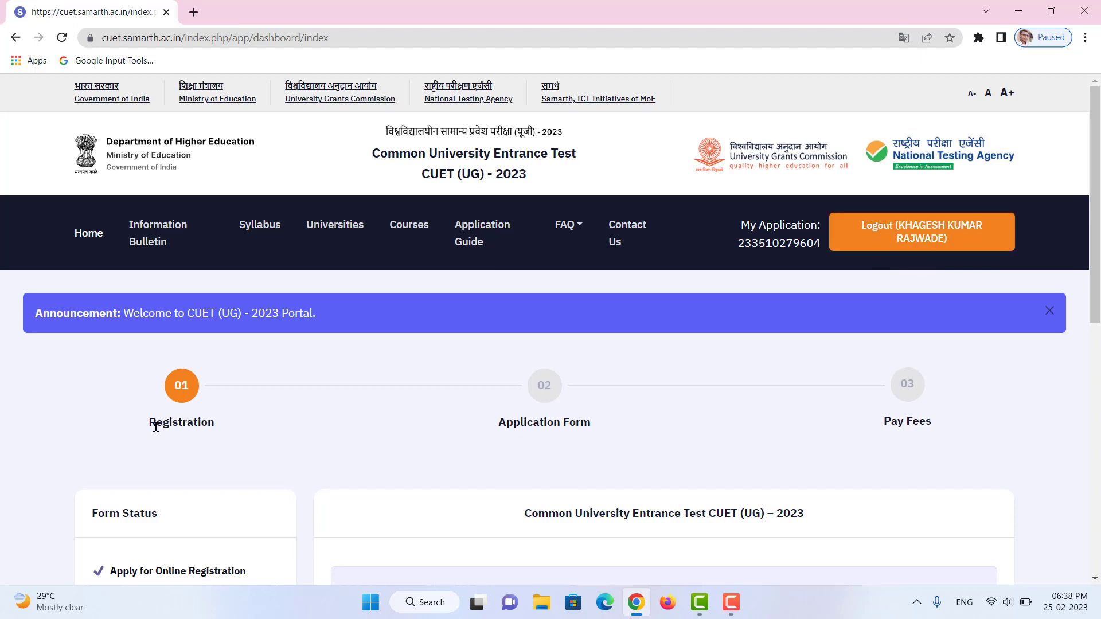
pyautogui.moveTo(150, 424); pyautogui.dragTo(218, 435)
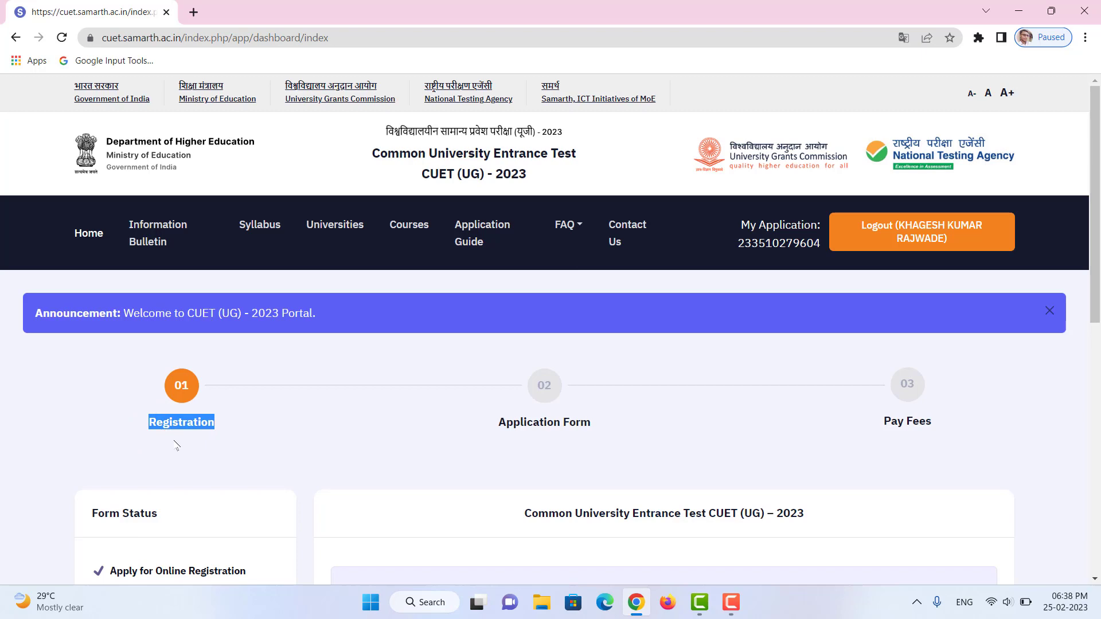
pyautogui.click(283, 450)
pyautogui.scroll(-2, 283, 450)
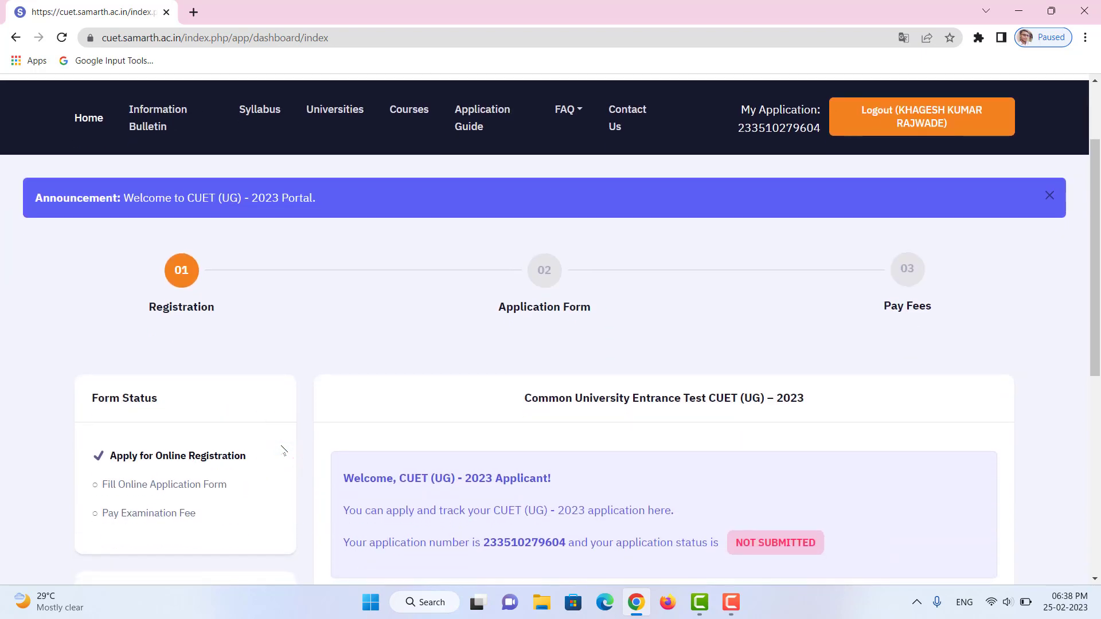
pyautogui.scroll(-5, 282, 450)
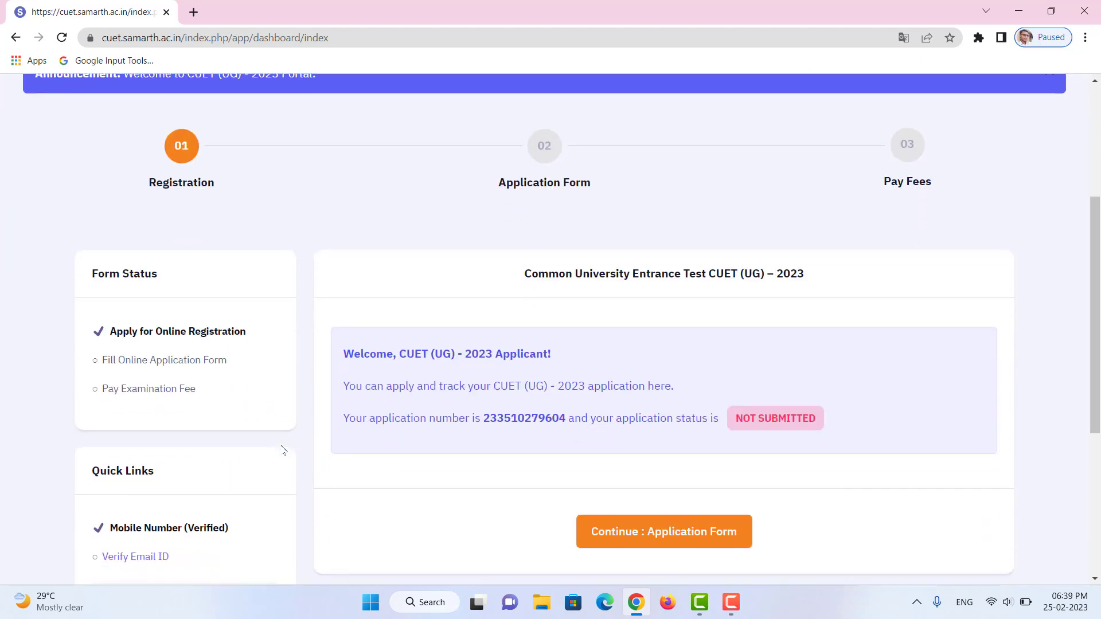
pyautogui.scroll(-3, 283, 450)
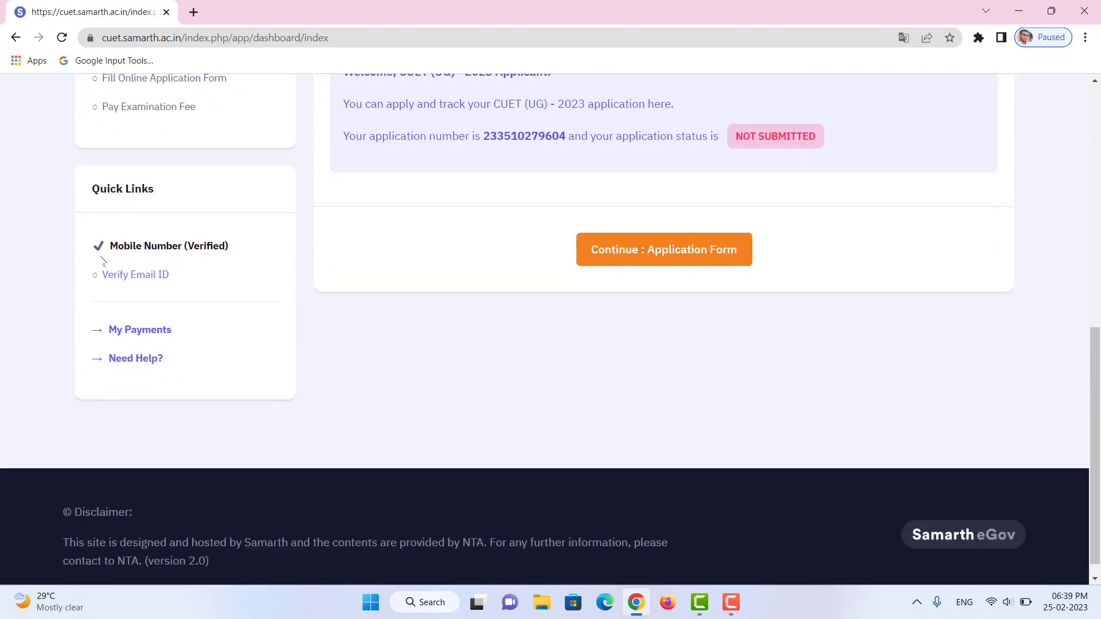
pyautogui.moveTo(94, 193); pyautogui.dragTo(195, 202)
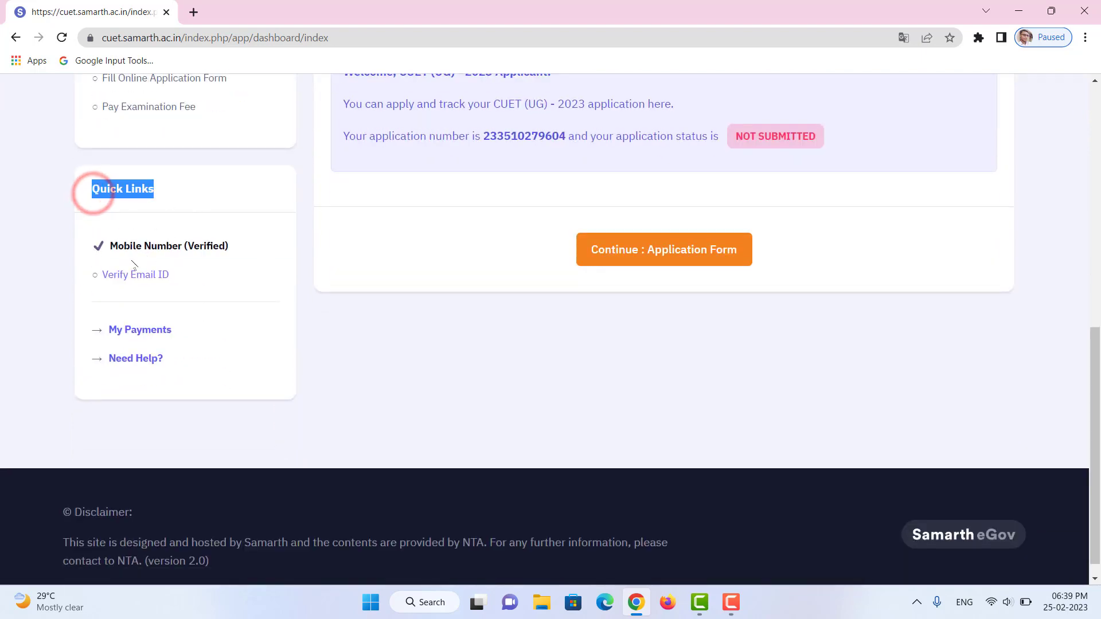
pyautogui.click(204, 280)
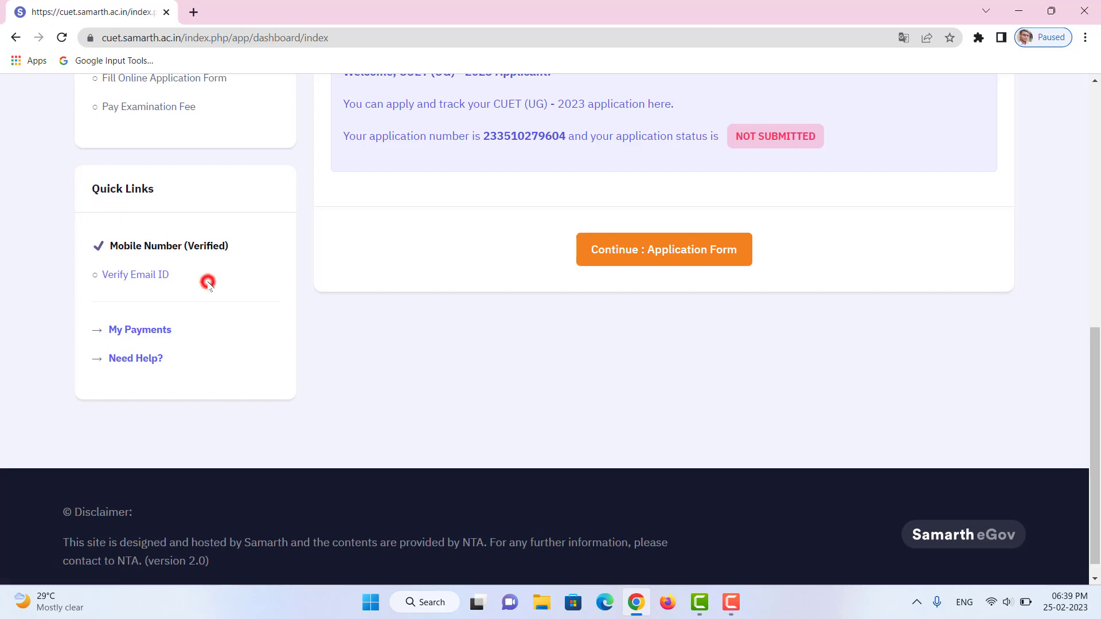
pyautogui.click(126, 277)
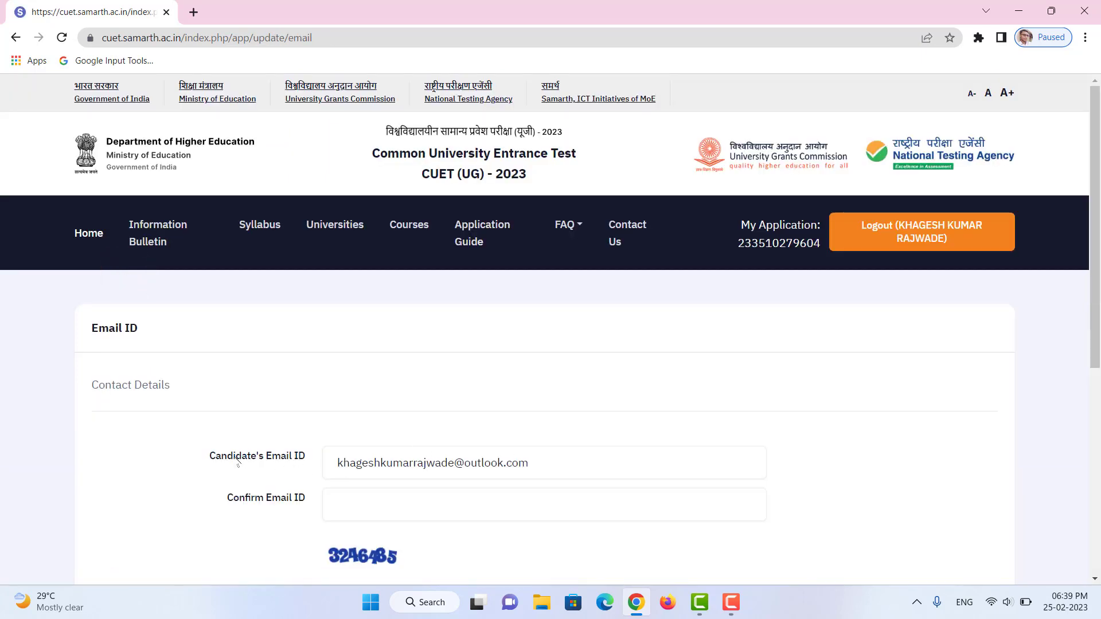
# - Fill Confirm Email ID with the candidate's saved email address
pyautogui.tripleClick(203, 460)
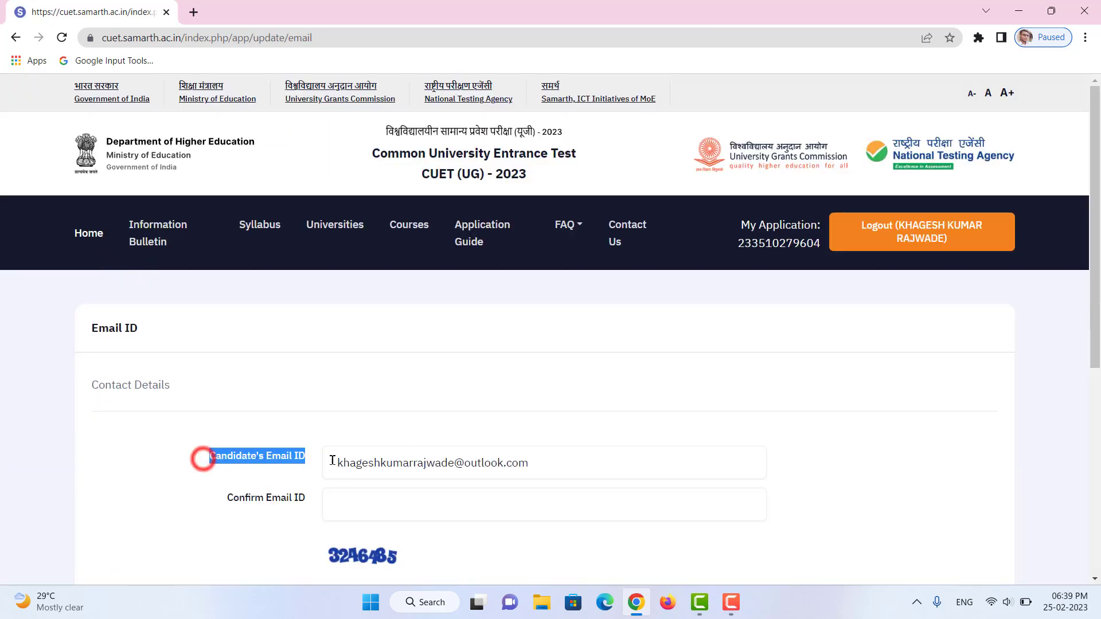
pyautogui.tripleClick(227, 498)
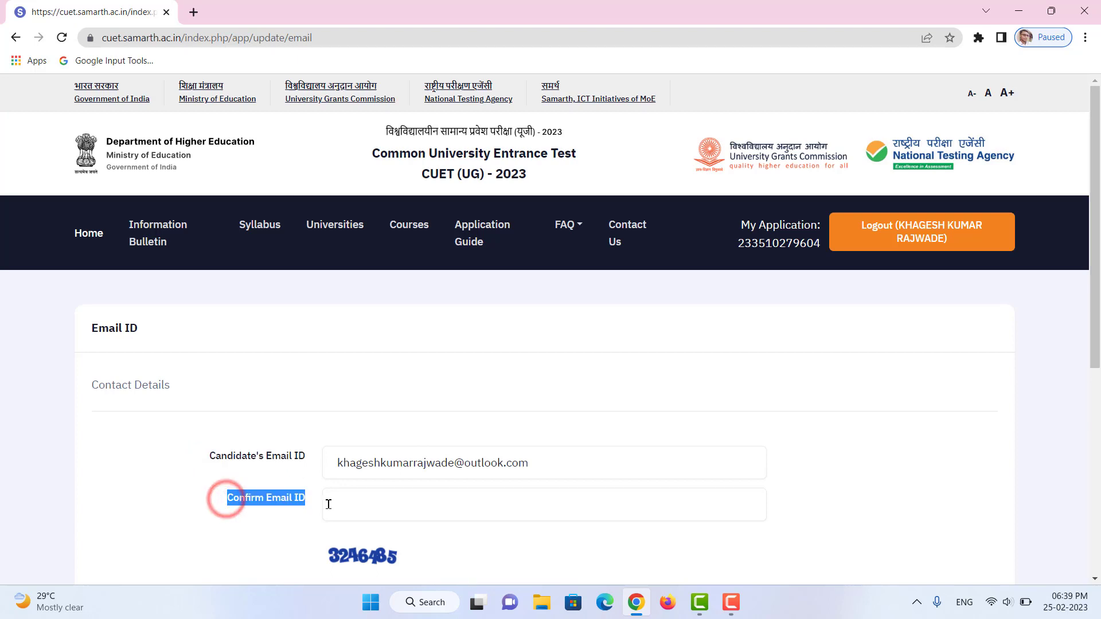
pyautogui.click(392, 508)
pyautogui.click(548, 431)
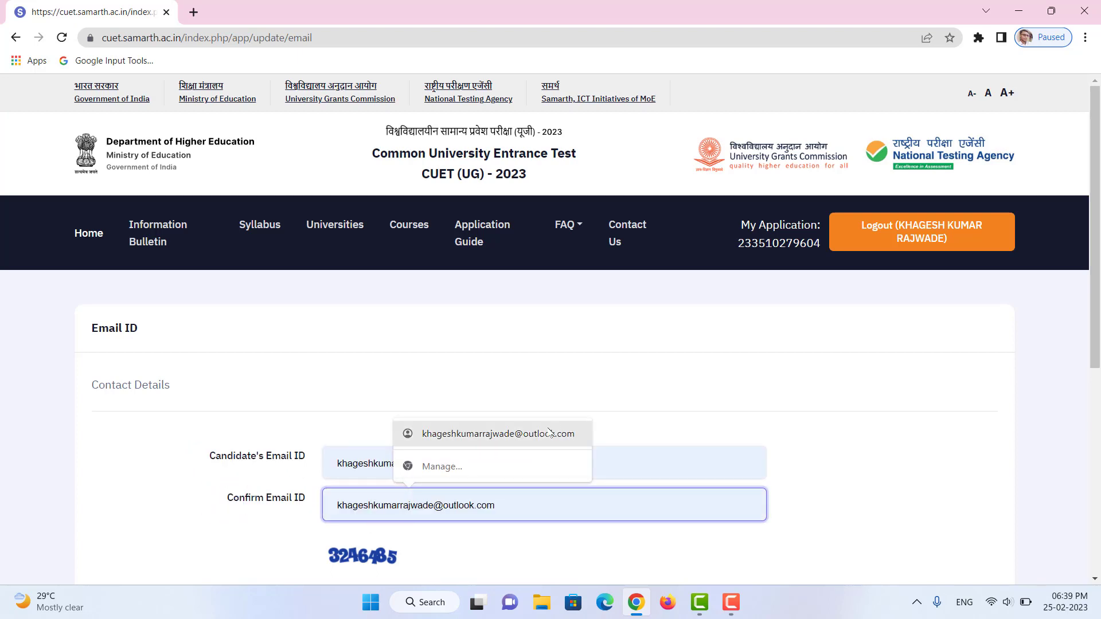
pyautogui.click(304, 535)
# - Refresh the captcha, enter the shown security pin and click Verify
pyautogui.scroll(-3, 304, 534)
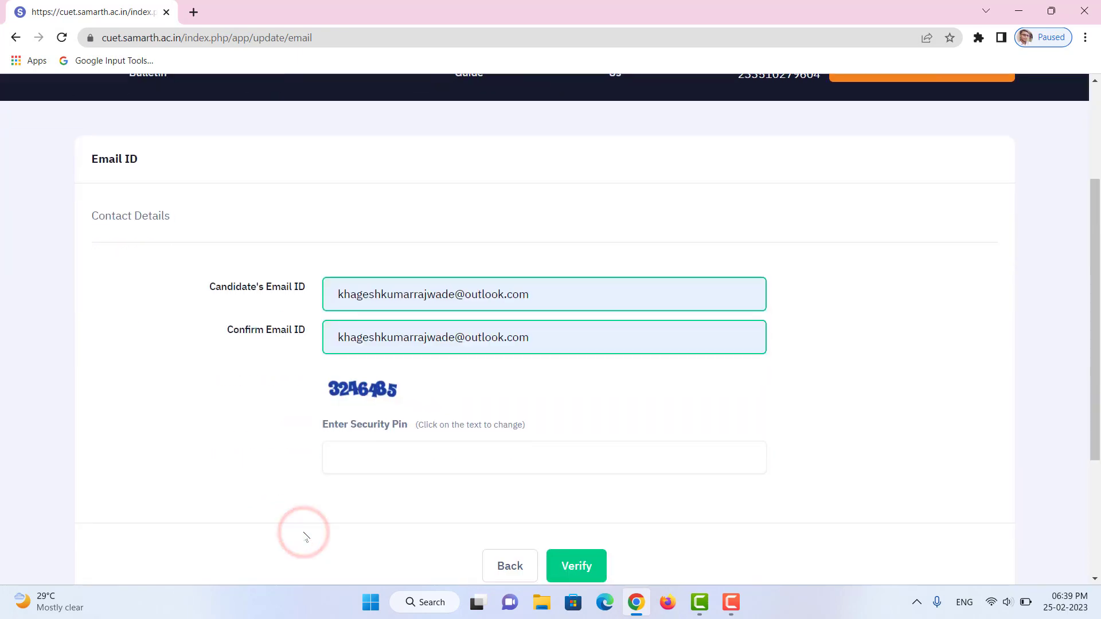
pyautogui.click(346, 400)
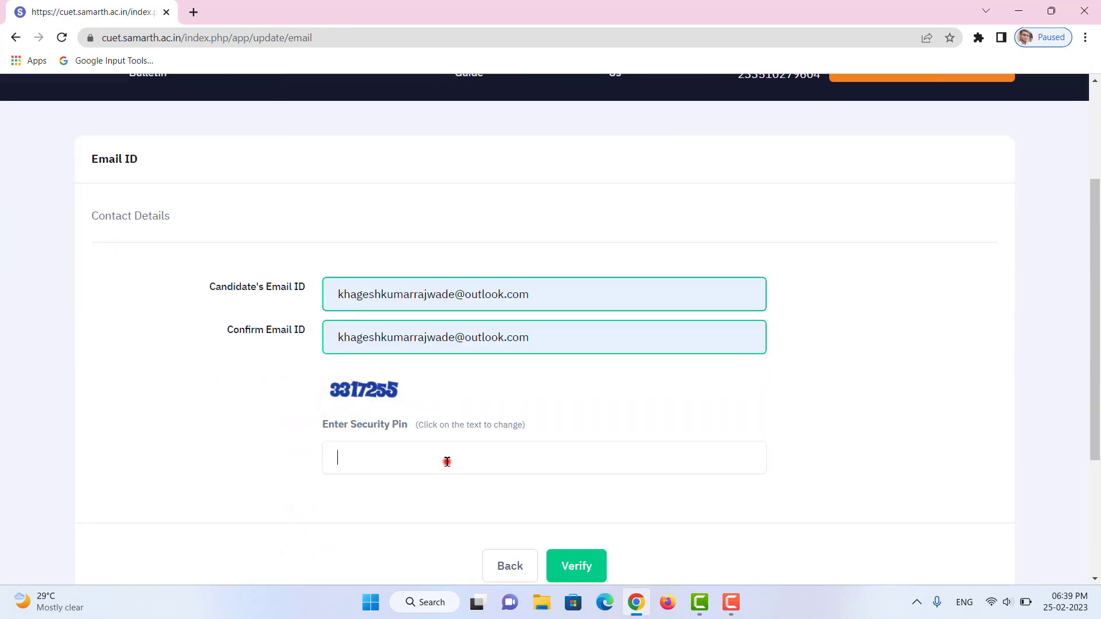
pyautogui.click(447, 461)
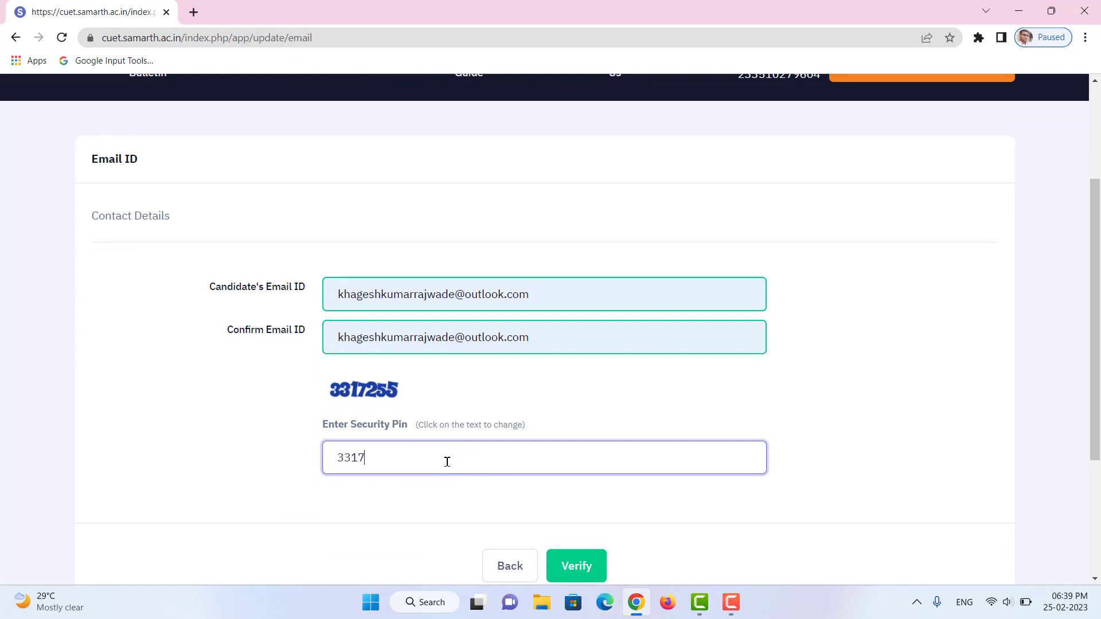
pyautogui.write('3317255')
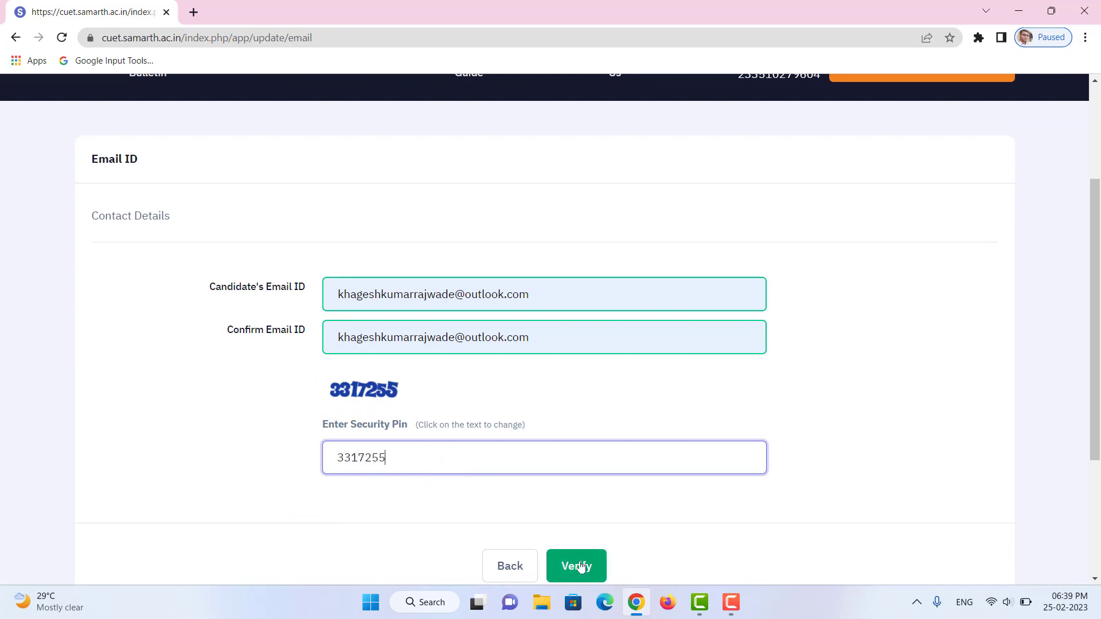
pyautogui.click(578, 566)
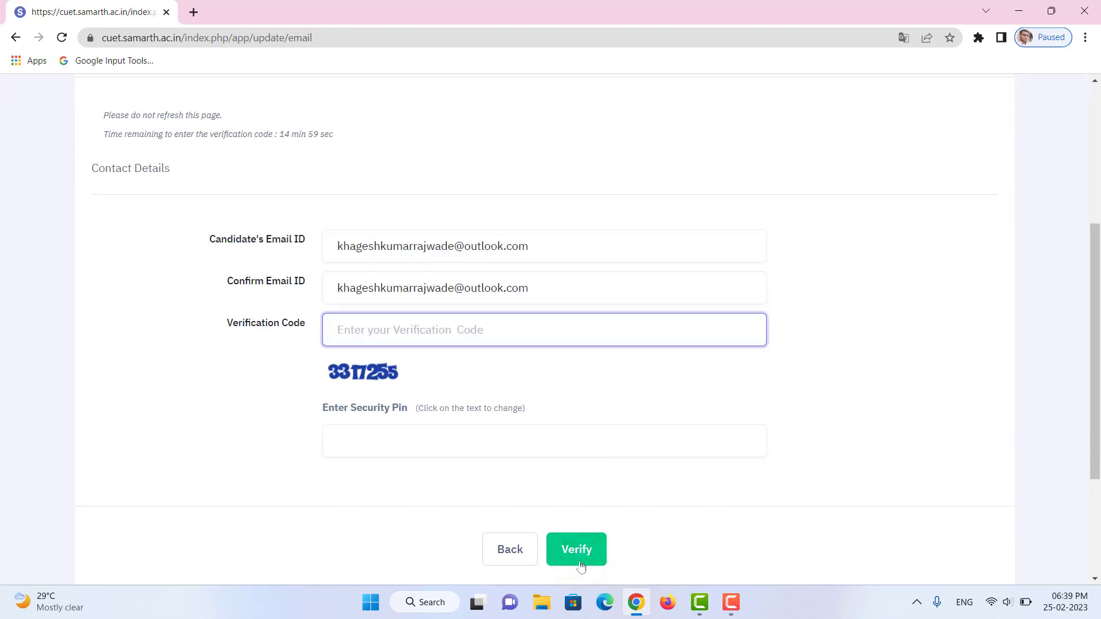
# - Enter the emailed verification code and the security pin, then submit to verify the email
pyautogui.moveTo(225, 329); pyautogui.dragTo(350, 336)
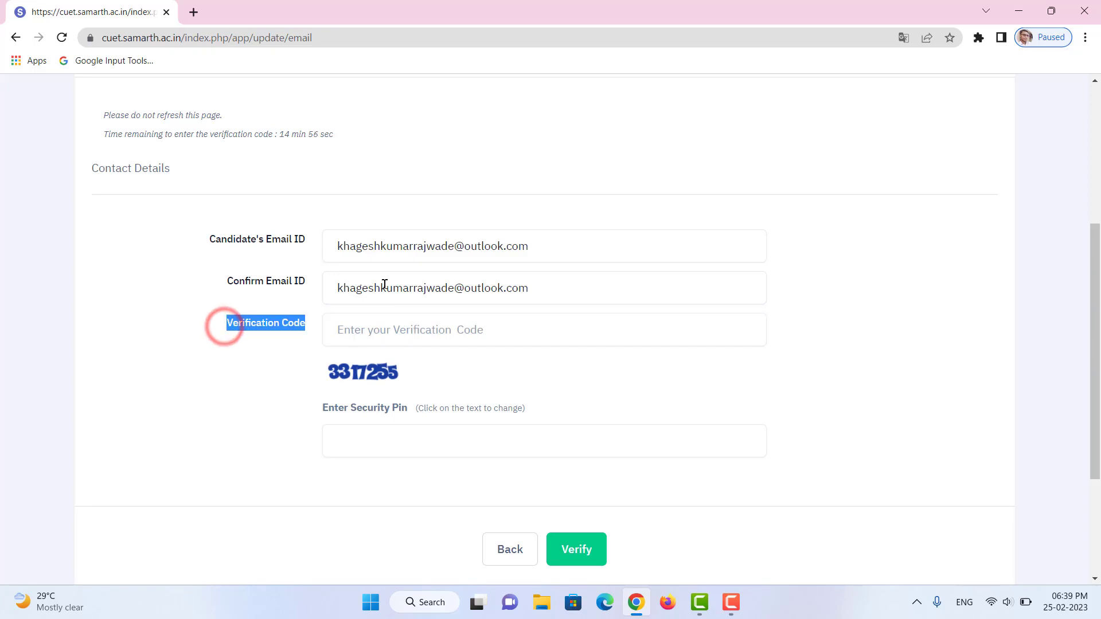
pyautogui.click(429, 331)
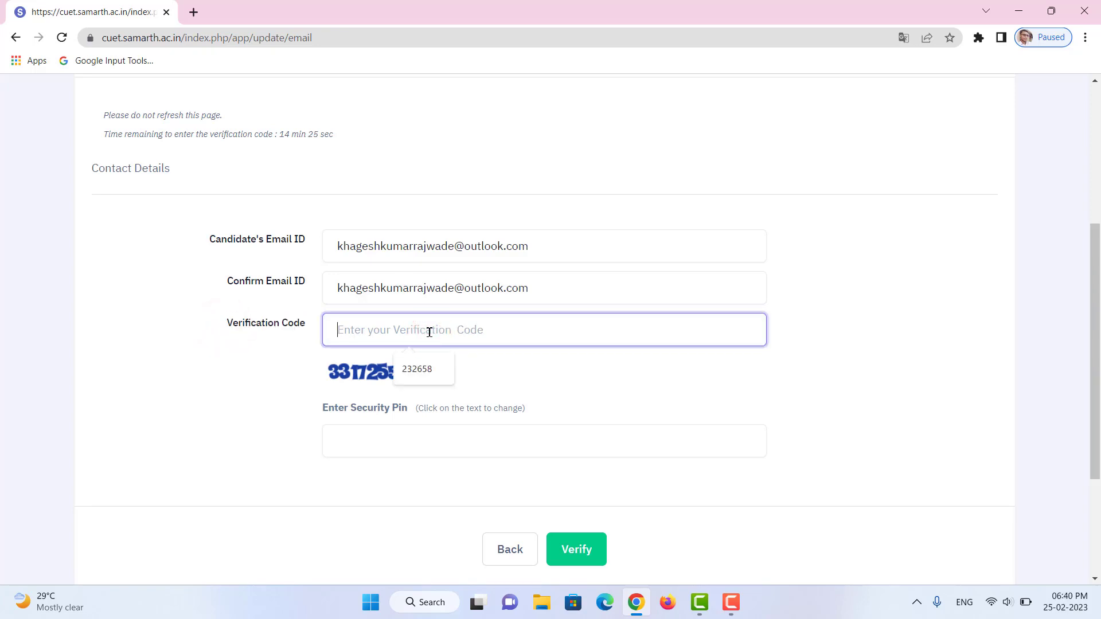
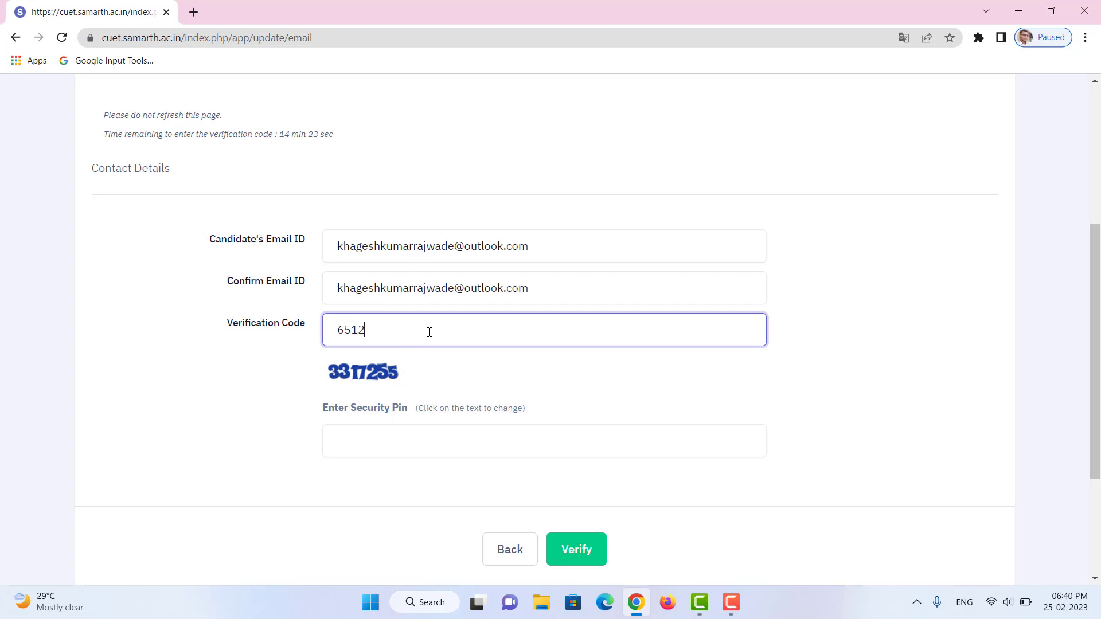
pyautogui.click(414, 435)
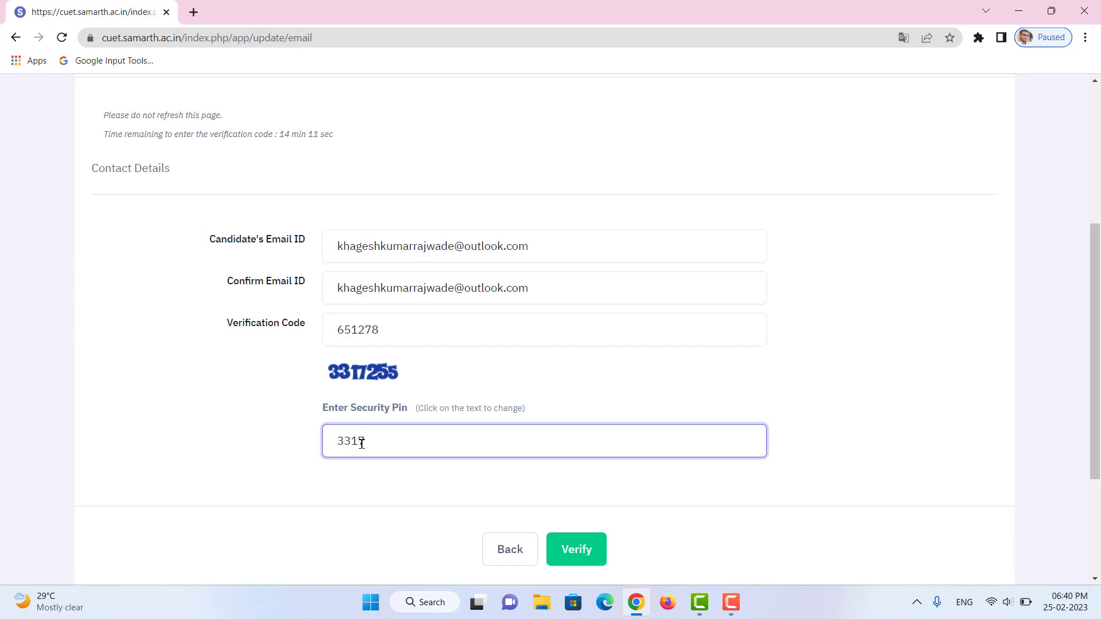
pyautogui.write('55')
pyautogui.click(594, 551)
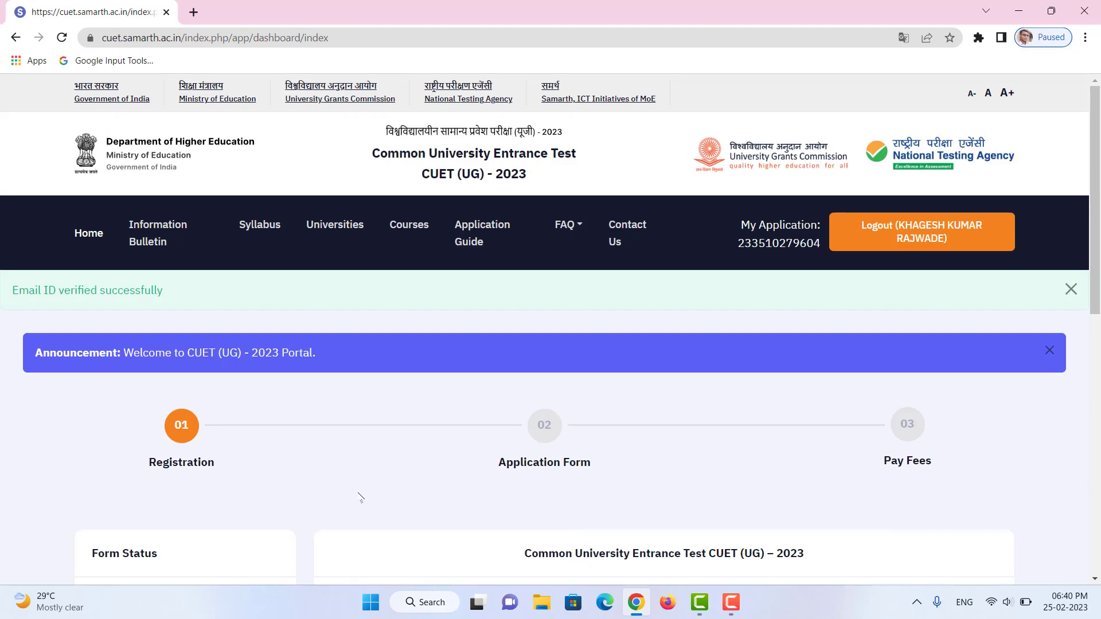
# - Scroll down the dashboard and choose 'Continue : Application Form'
pyautogui.scroll(-9, 360, 497)
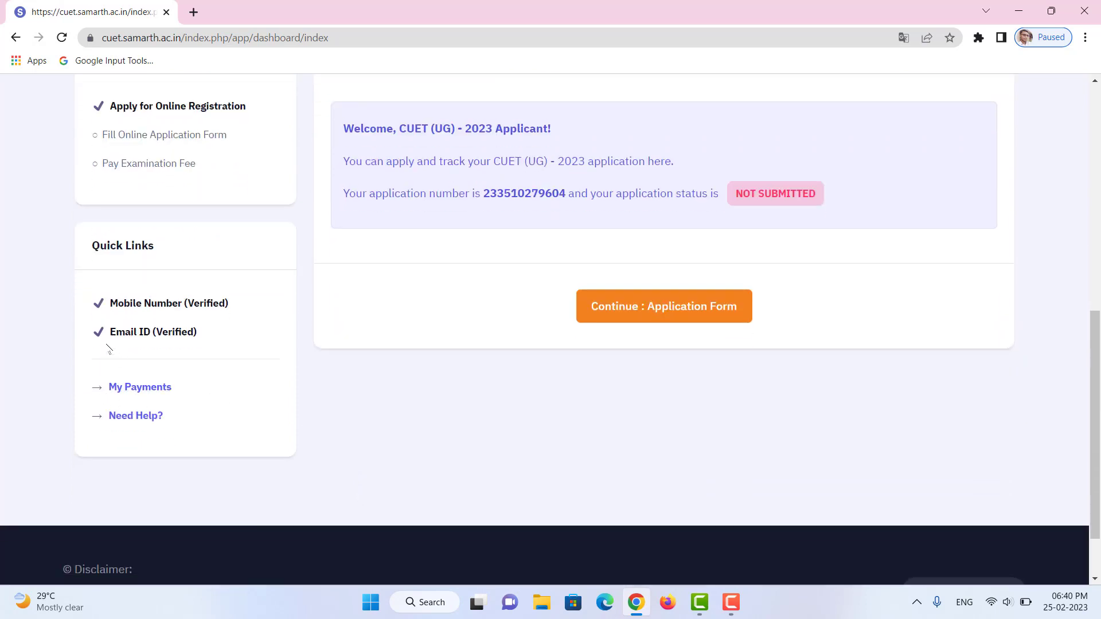
pyautogui.click(106, 345)
pyautogui.click(616, 317)
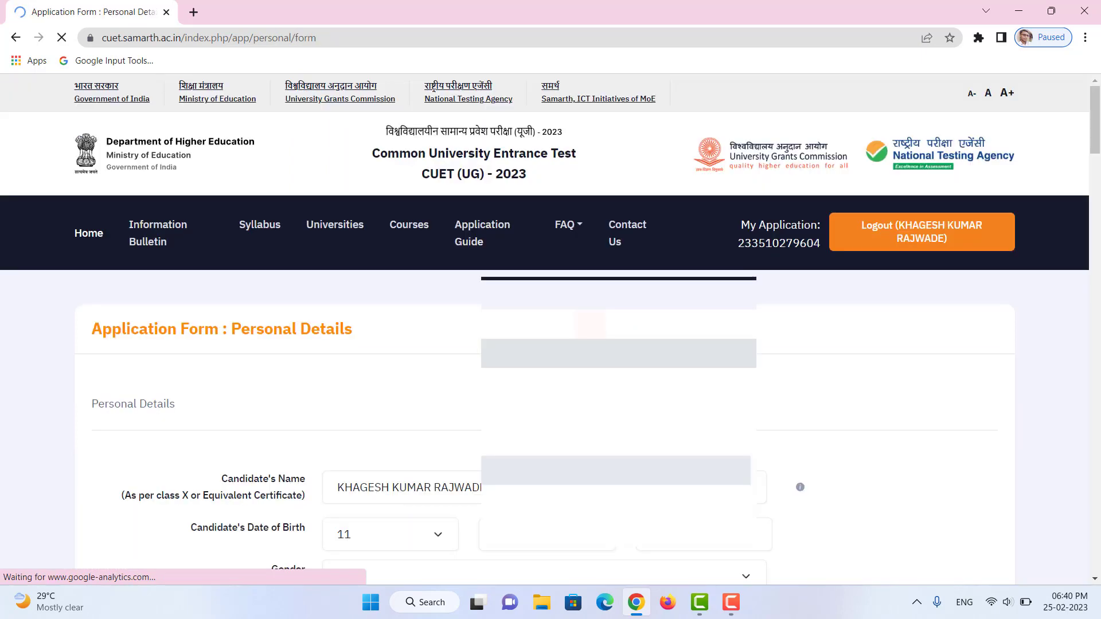
# - Select OBC-NCL in the Category dropdown of the Personal Details form
pyautogui.moveTo(92, 331); pyautogui.dragTo(369, 326)
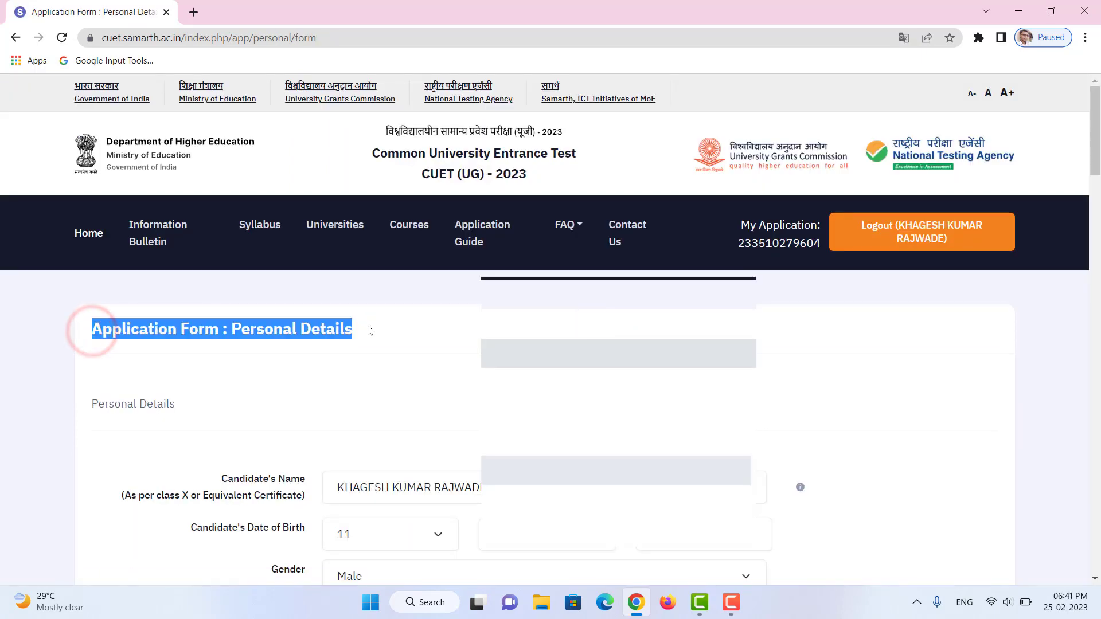
pyautogui.click(208, 452)
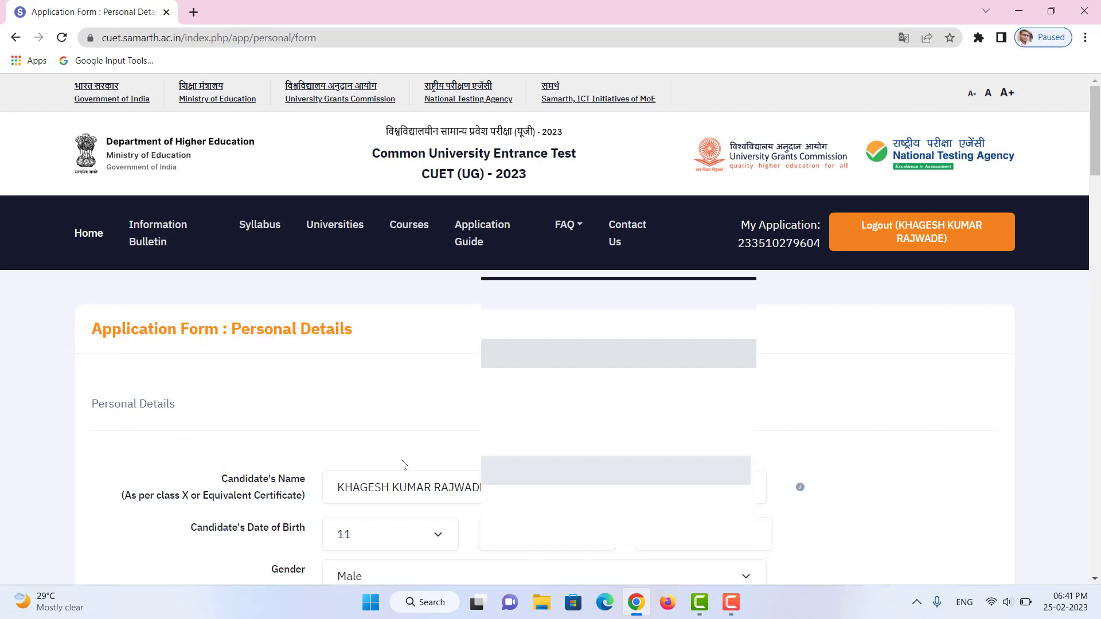
pyautogui.scroll(-4, 403, 463)
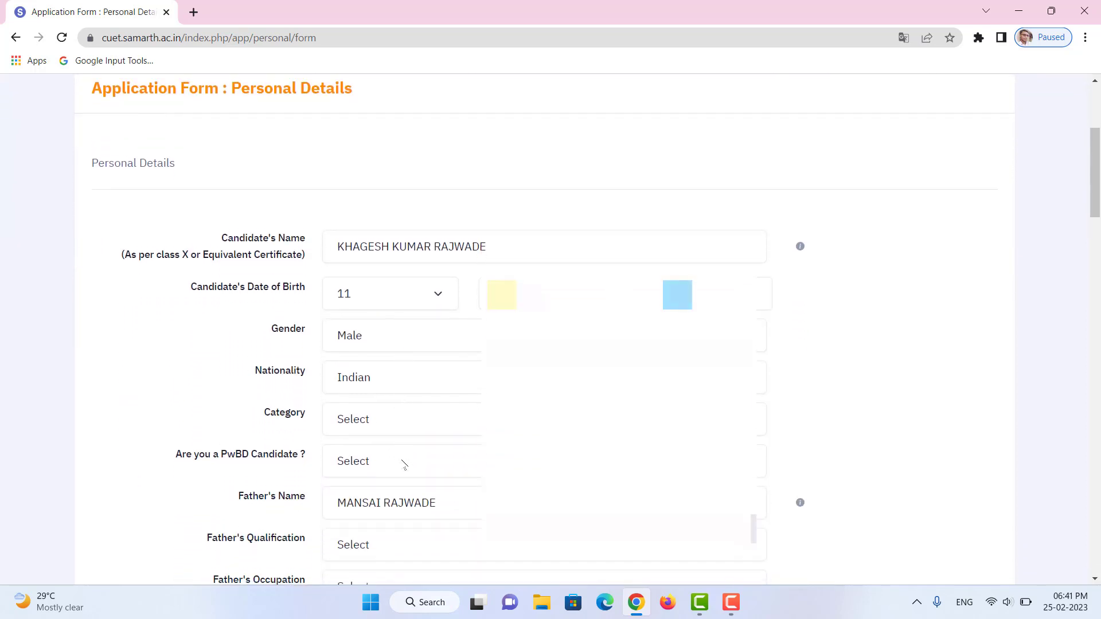
pyautogui.doubleClick(266, 411)
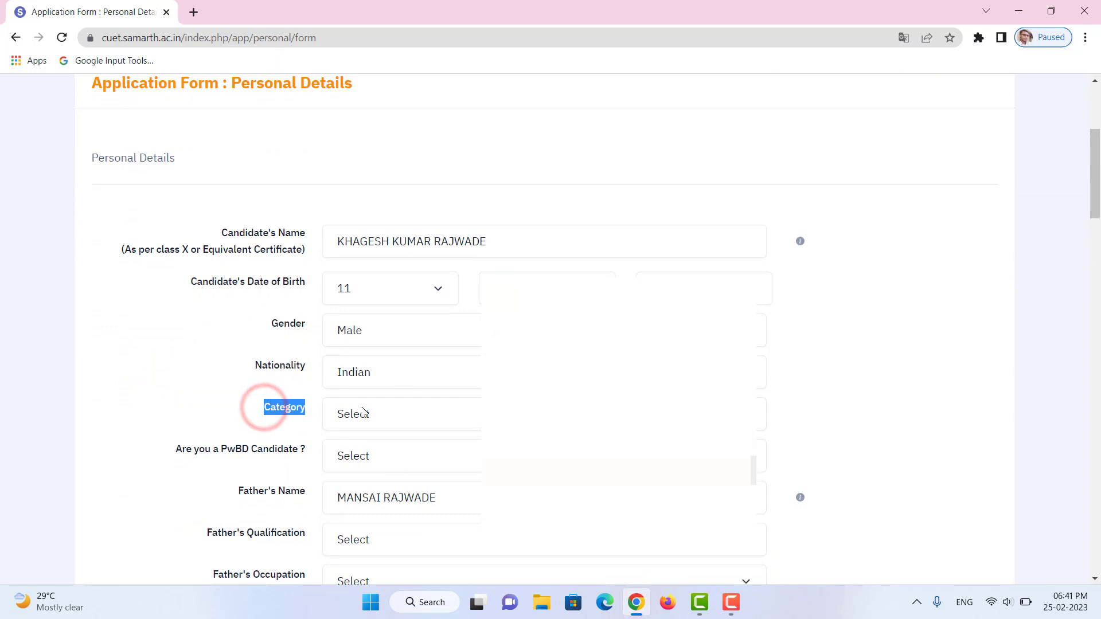
pyautogui.click(403, 418)
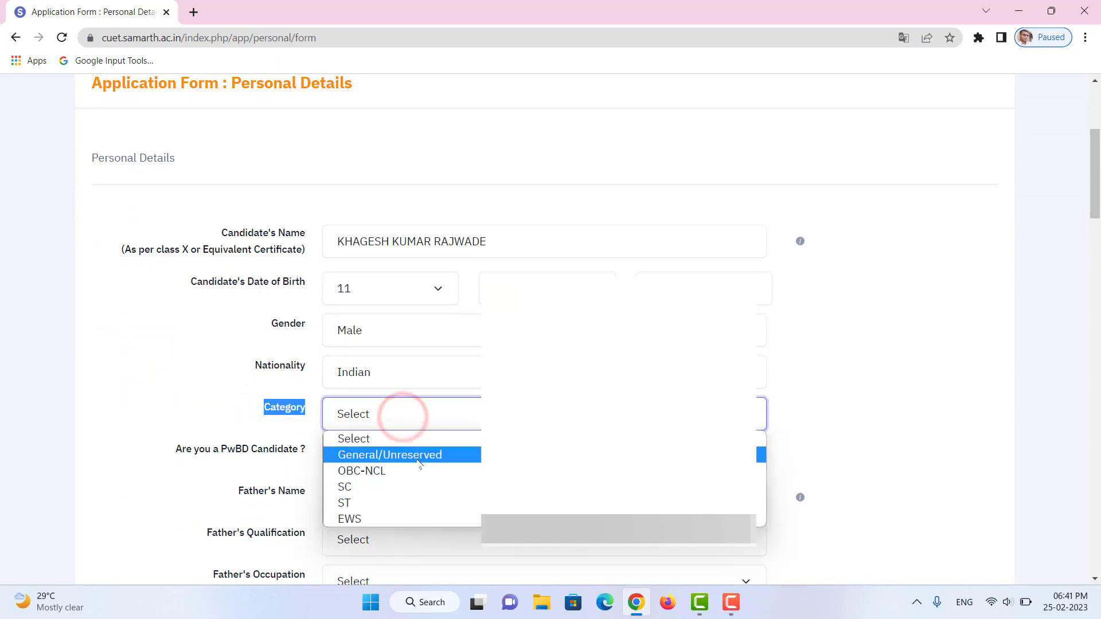
pyautogui.click(453, 471)
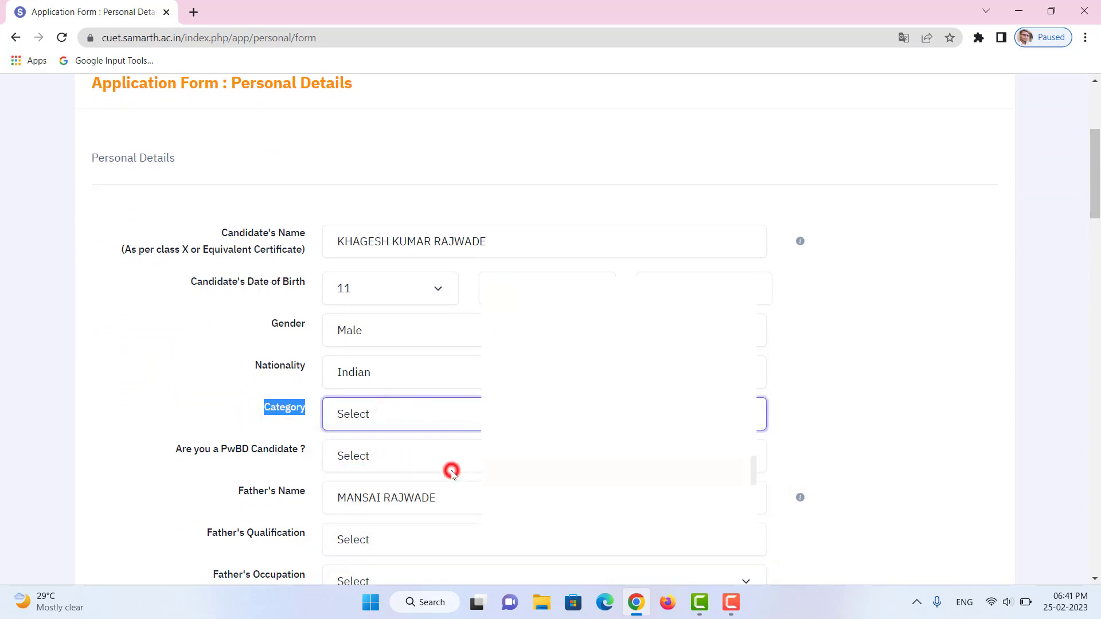
# - Answer No to 'Are you a PwBD Candidate ?'
pyautogui.tripleClick(163, 451)
pyautogui.click(406, 459)
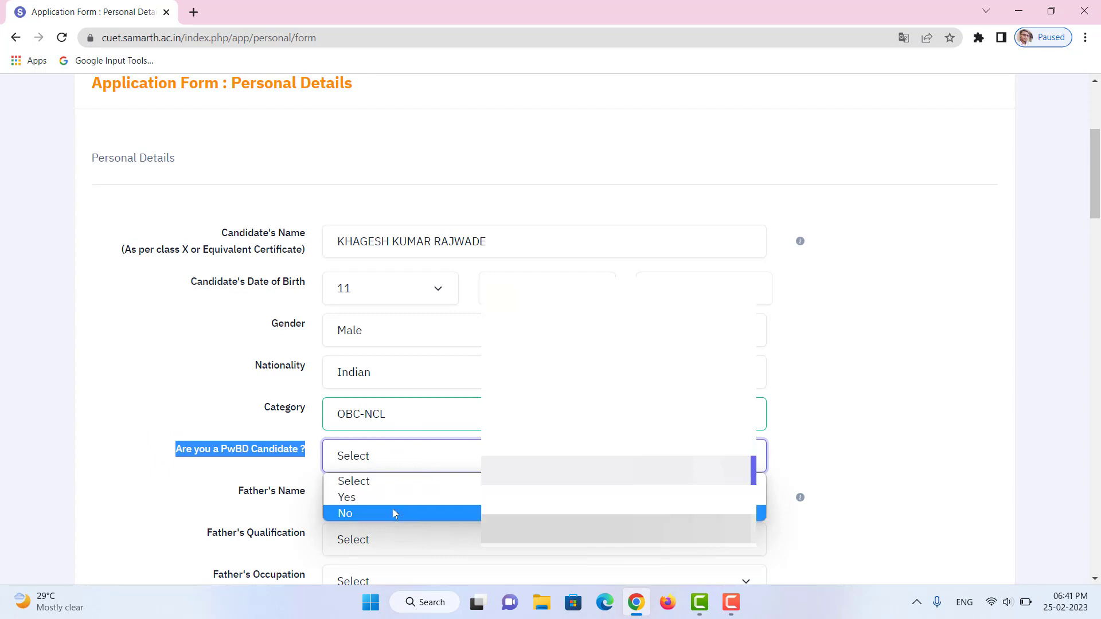
pyautogui.click(394, 512)
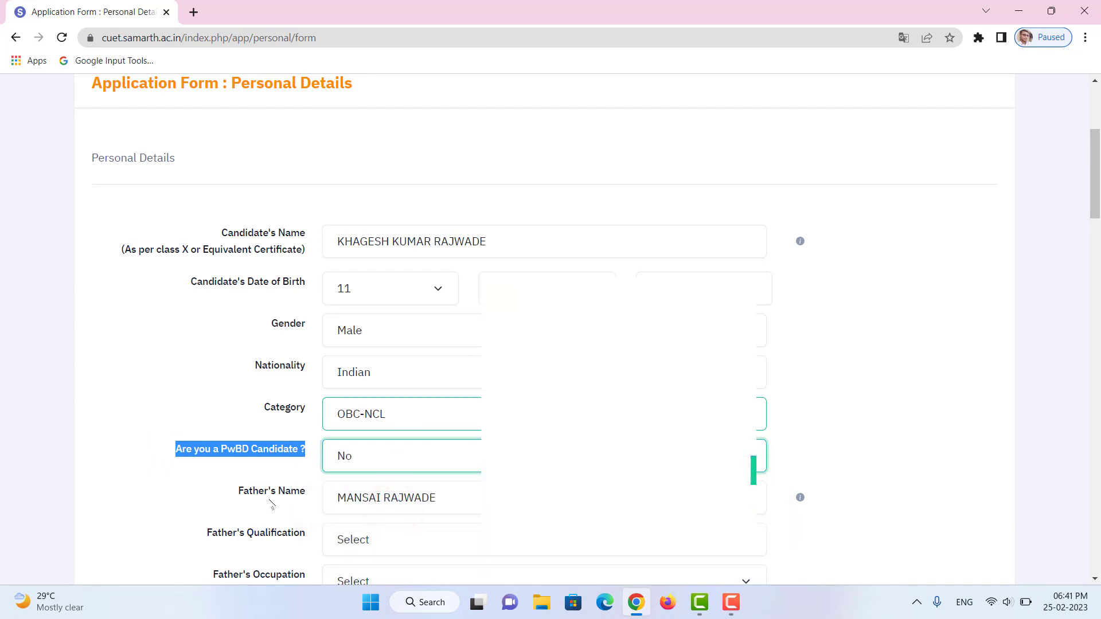
# - Set Father's Qualification to Graduate and Father's Occupation to Government Service
pyautogui.scroll(-4, 258, 496)
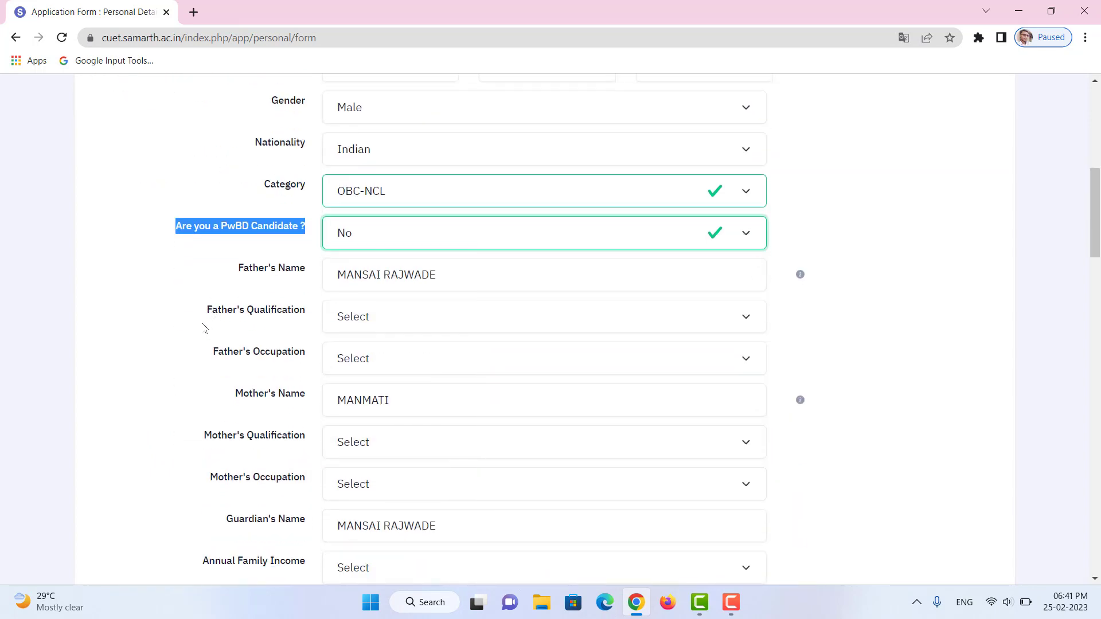
pyautogui.click(204, 322)
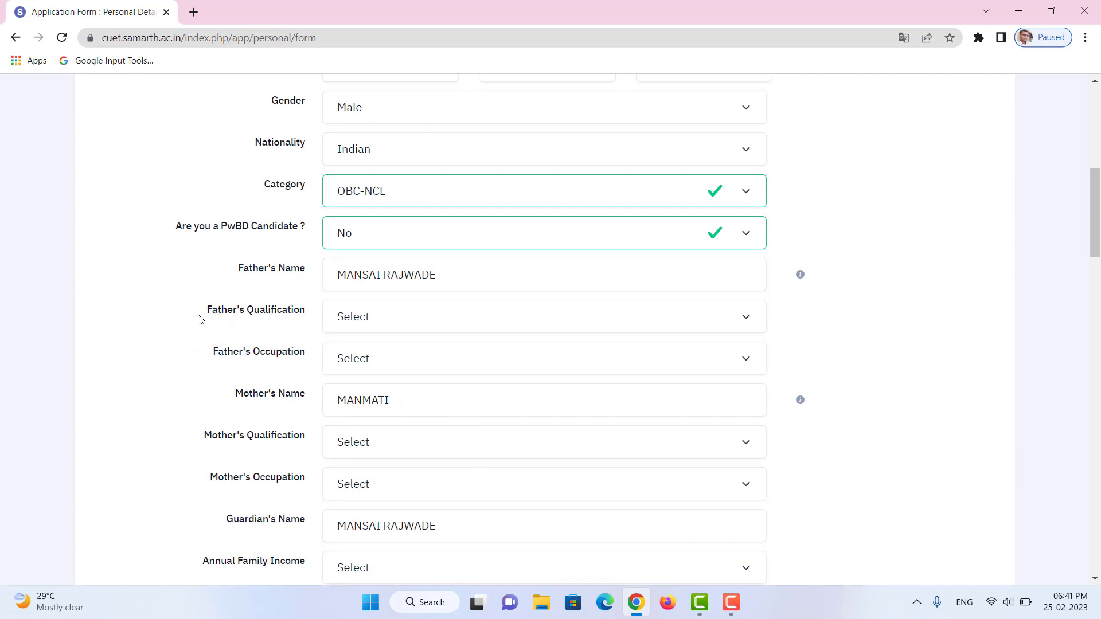
pyautogui.tripleClick(204, 309)
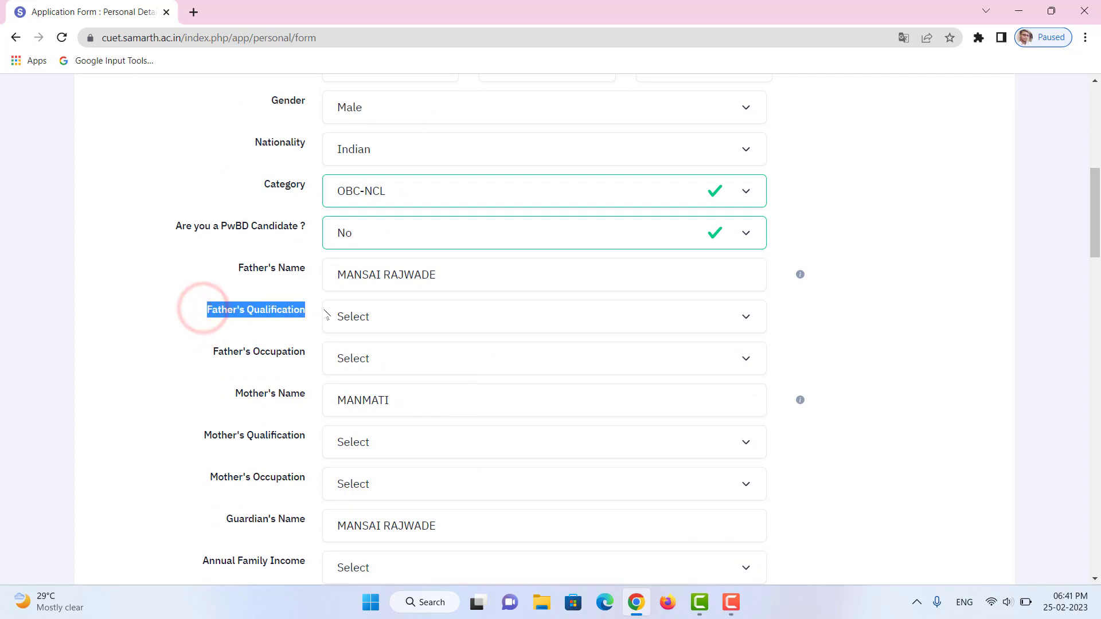
pyautogui.click(398, 318)
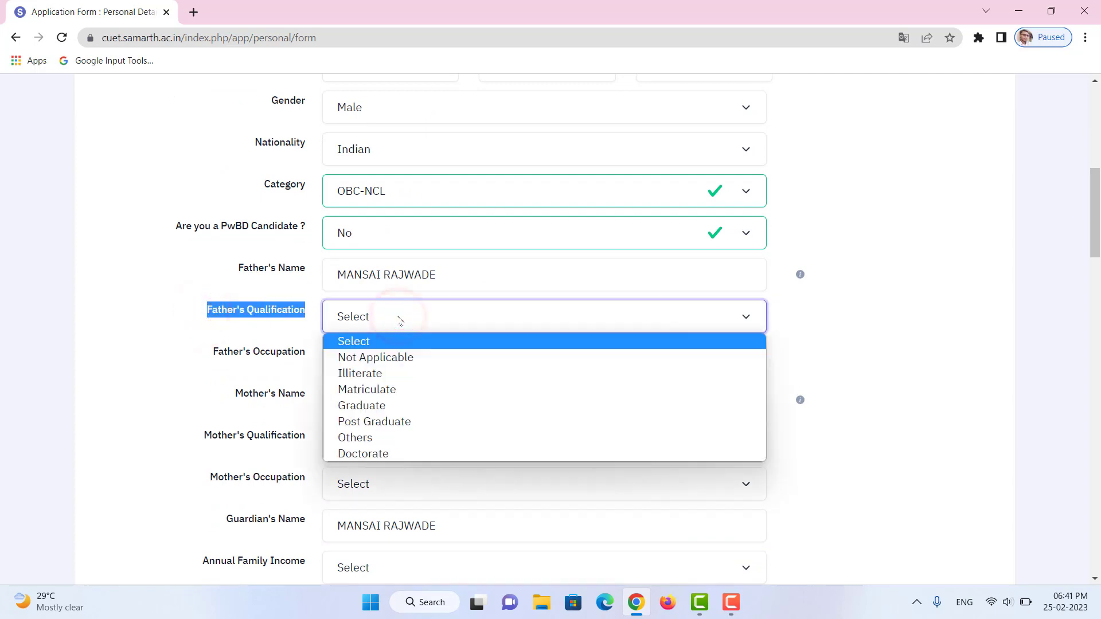
pyautogui.click(393, 407)
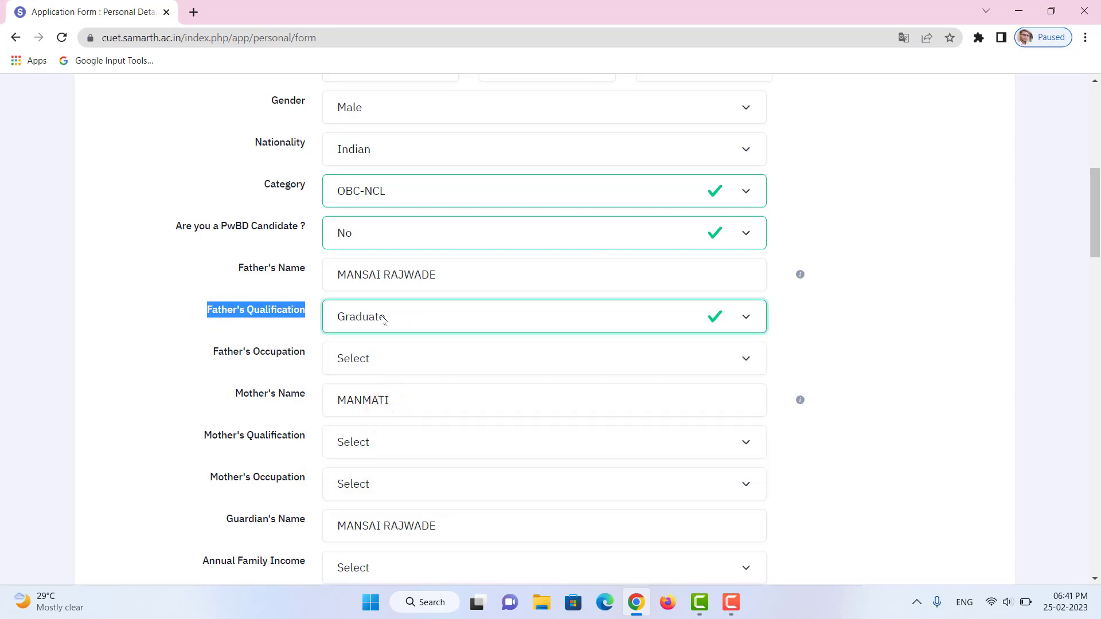
pyautogui.click(308, 329)
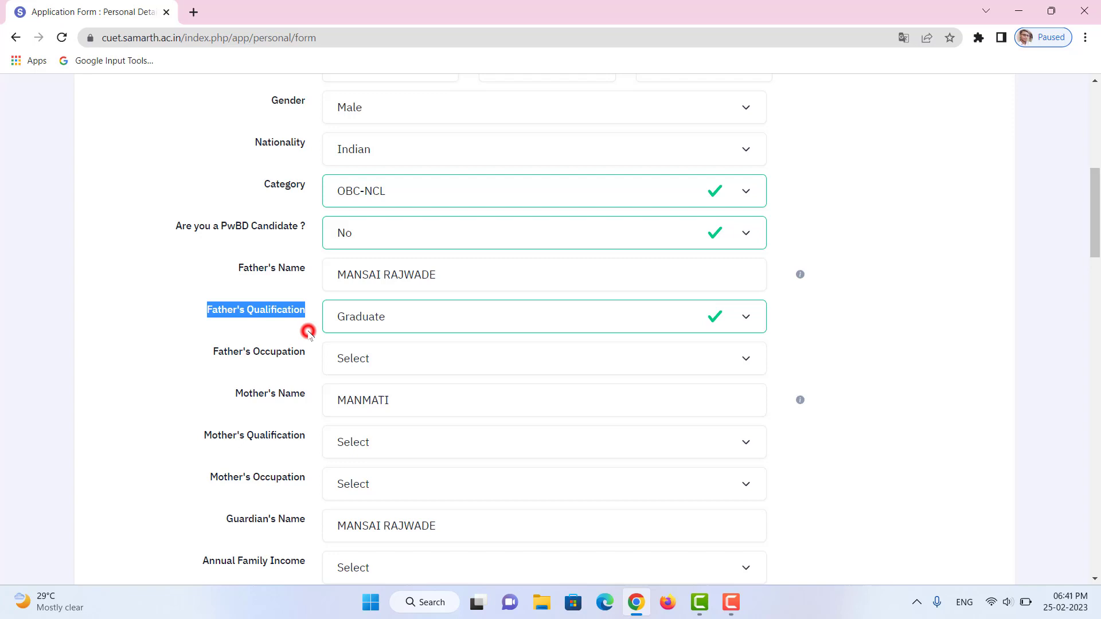
pyautogui.click(209, 355)
pyautogui.tripleClick(209, 355)
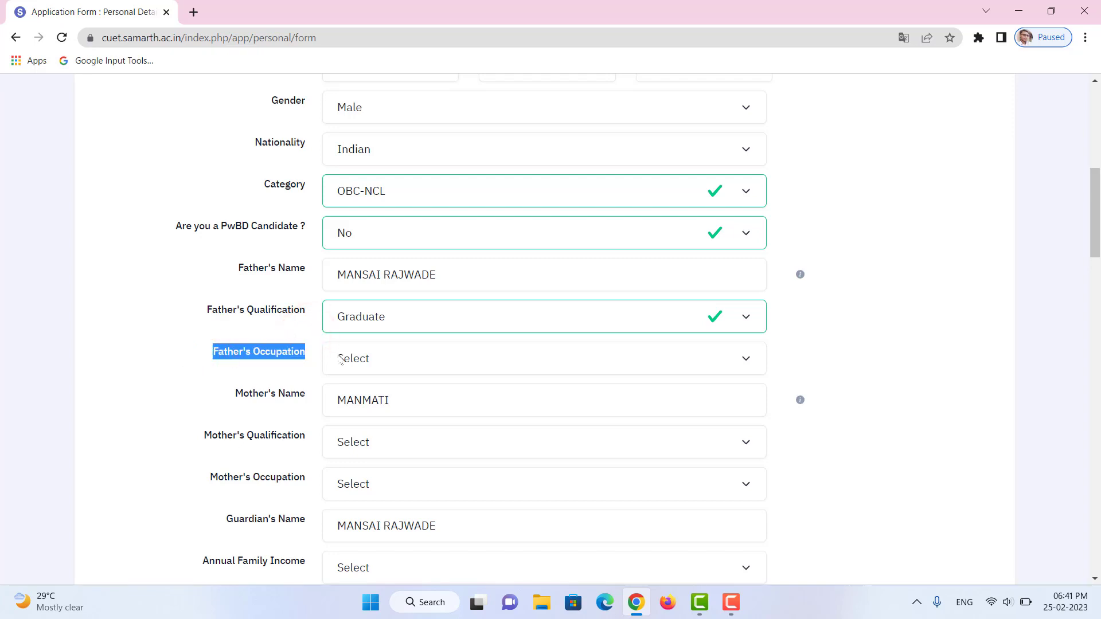
pyautogui.click(395, 358)
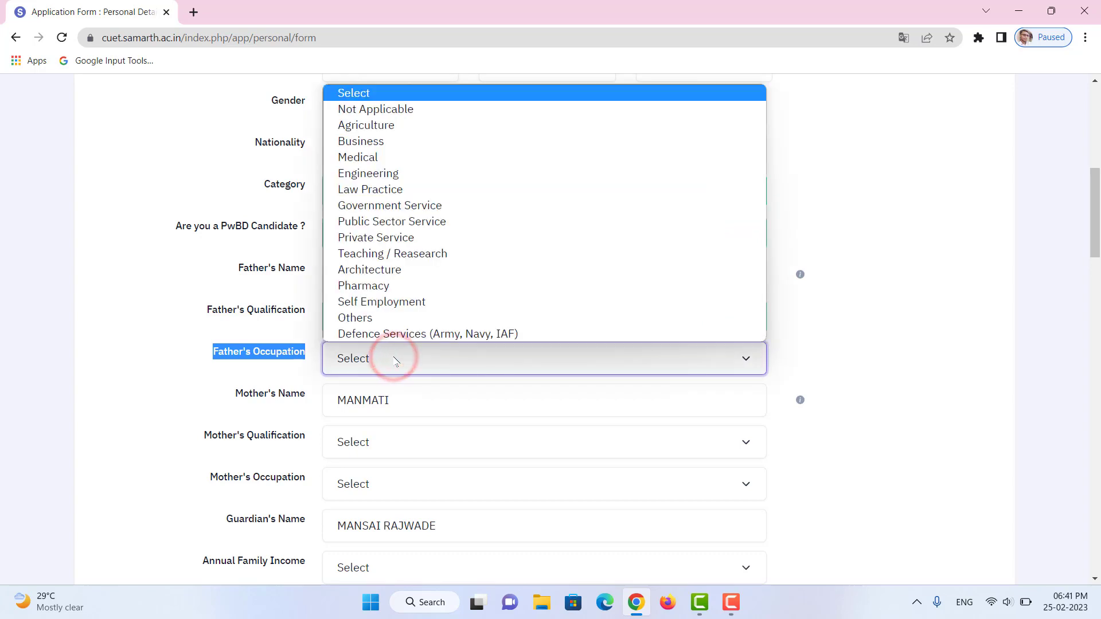
pyautogui.click(401, 212)
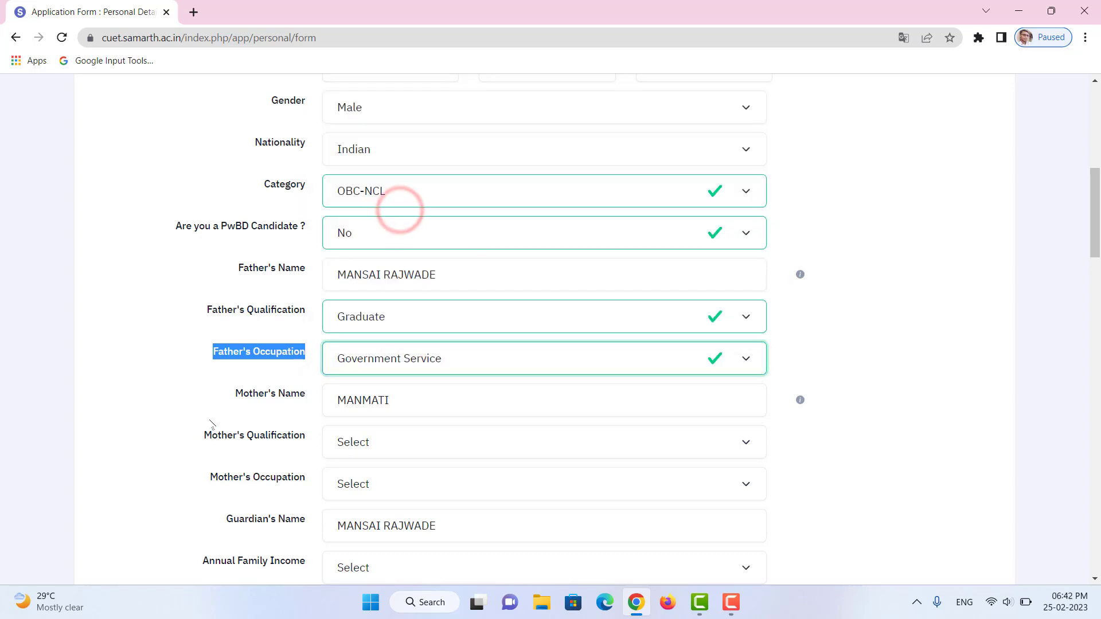
# - Set Mother's Qualification to Others and Mother's Occupation to Others (Including House Wife)
pyautogui.tripleClick(219, 442)
pyautogui.click(209, 447)
pyautogui.tripleClick(204, 441)
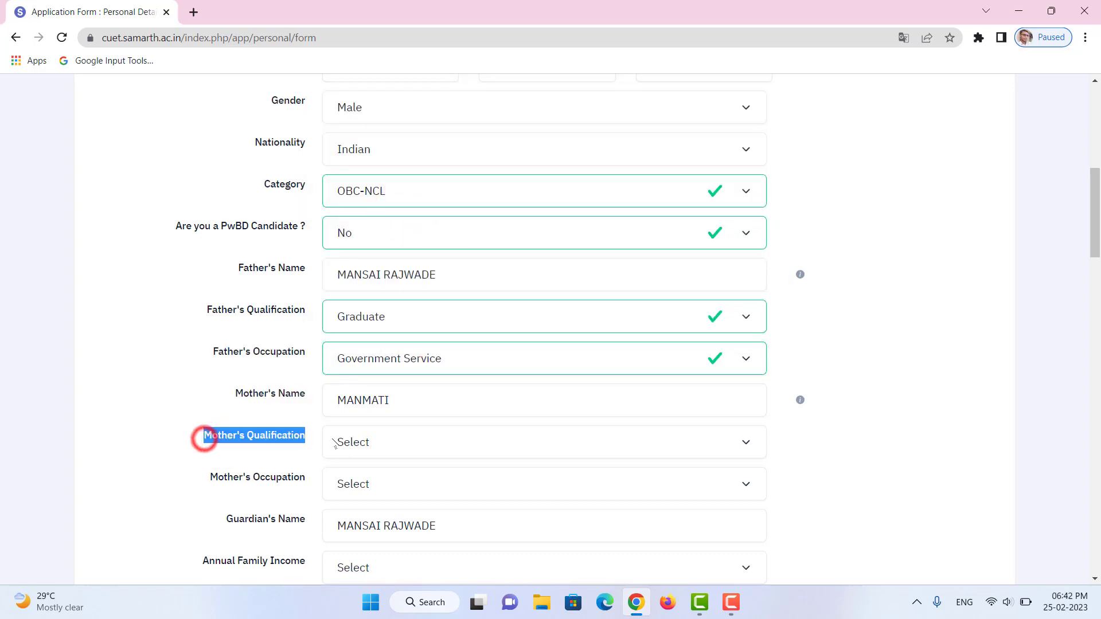
pyautogui.click(415, 449)
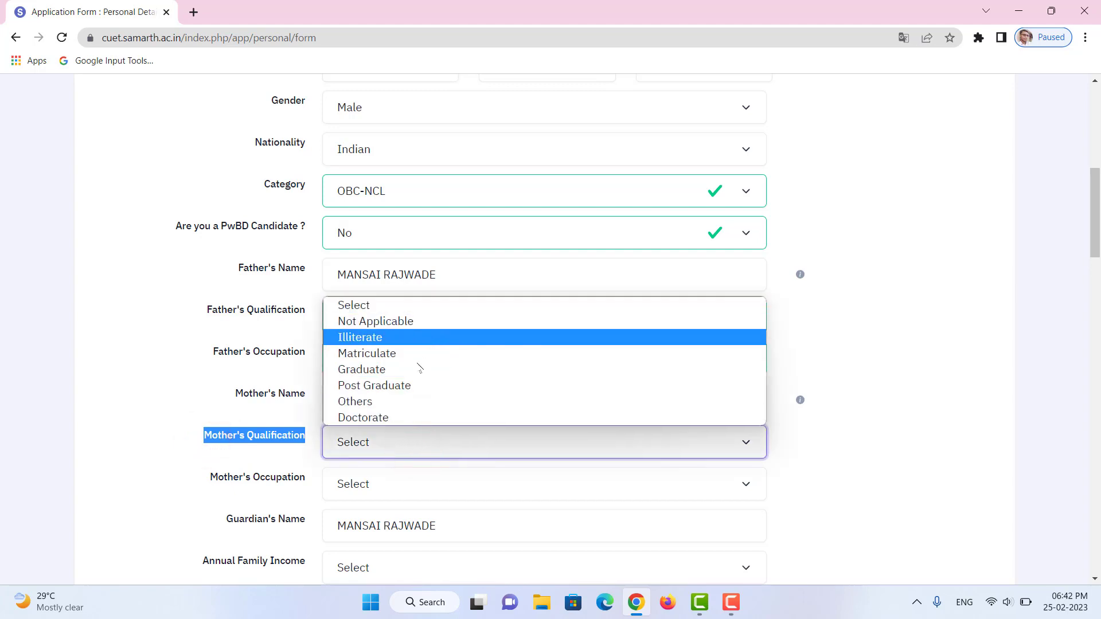
pyautogui.click(395, 400)
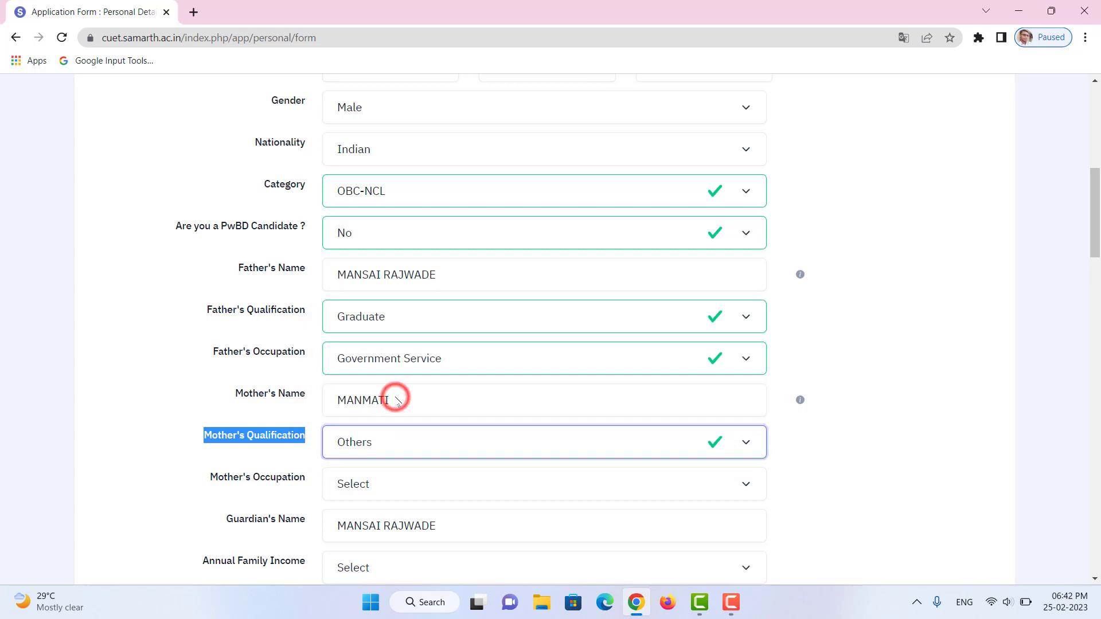
pyautogui.click(303, 455)
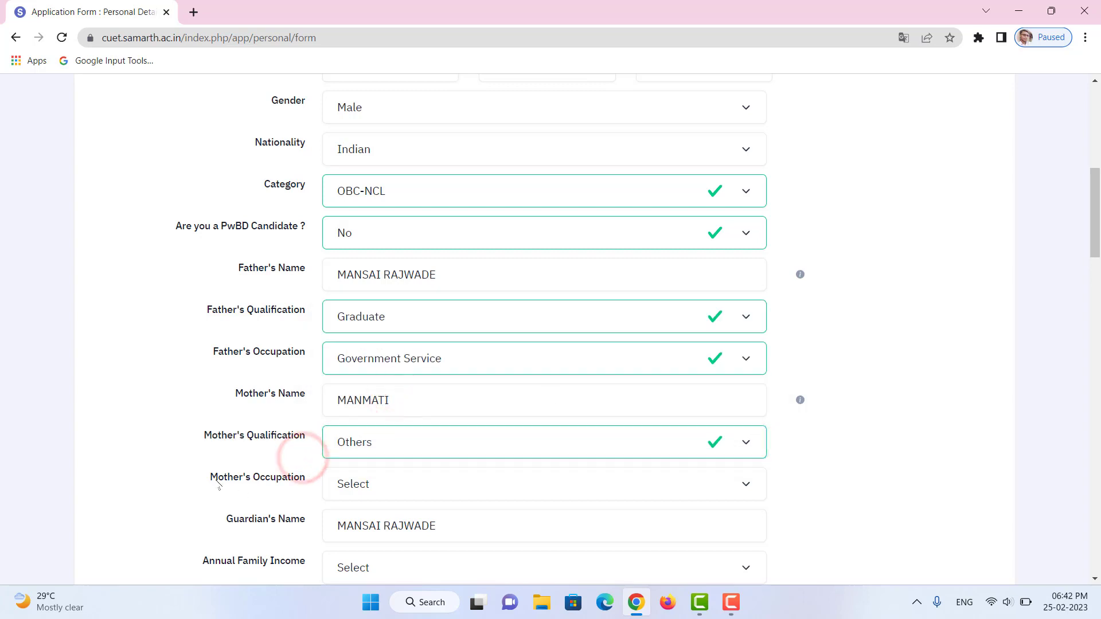
pyautogui.moveTo(209, 478); pyautogui.dragTo(314, 478)
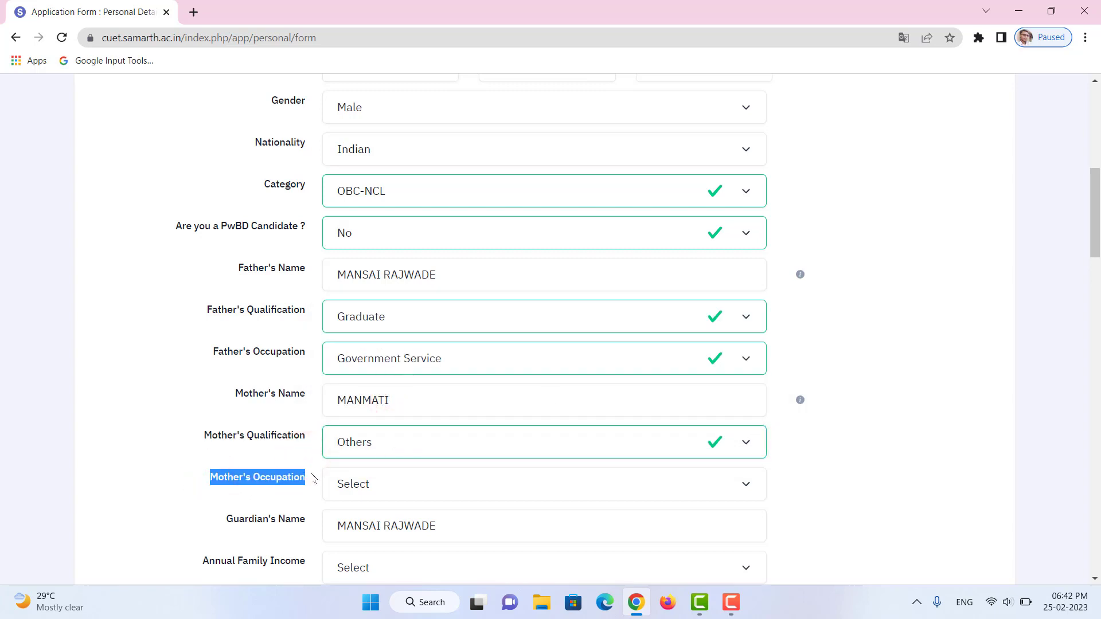
pyautogui.click(368, 484)
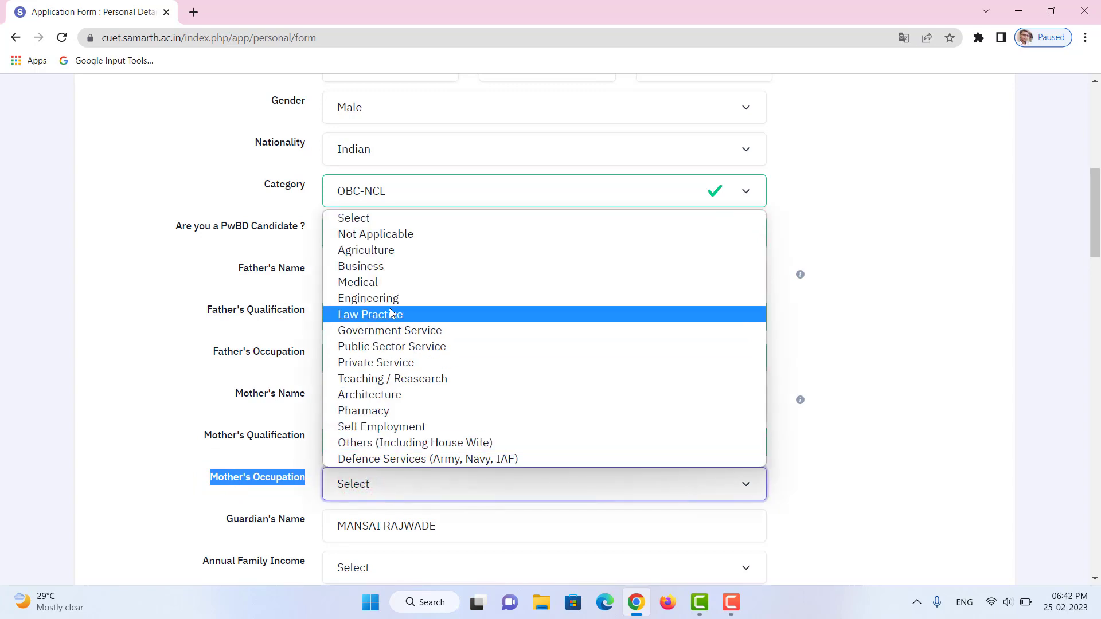
pyautogui.click(407, 444)
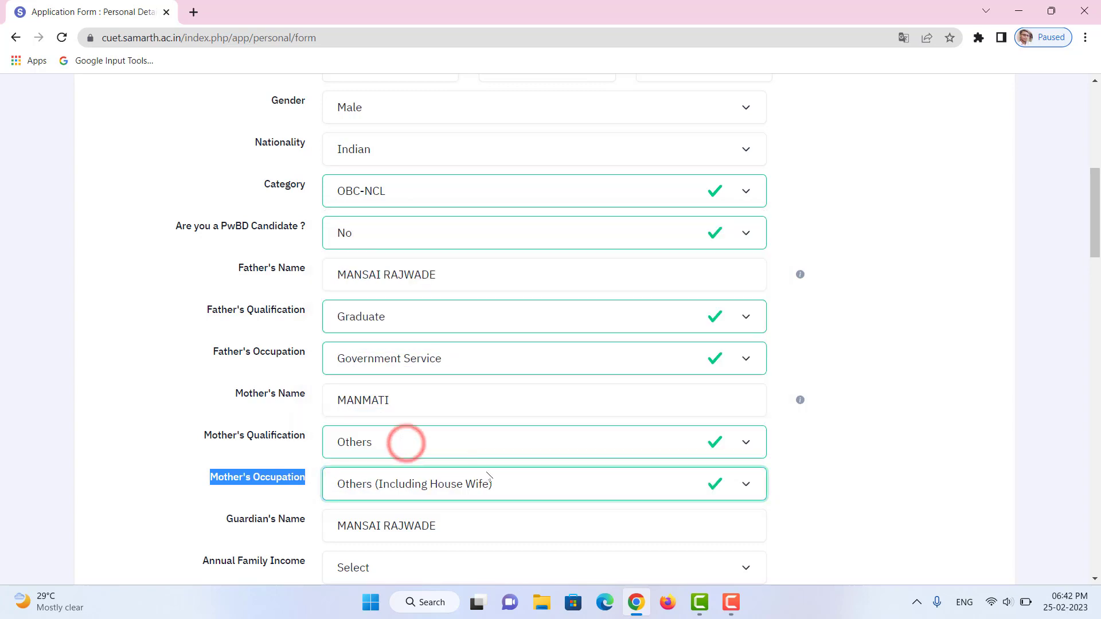
pyautogui.click(315, 500)
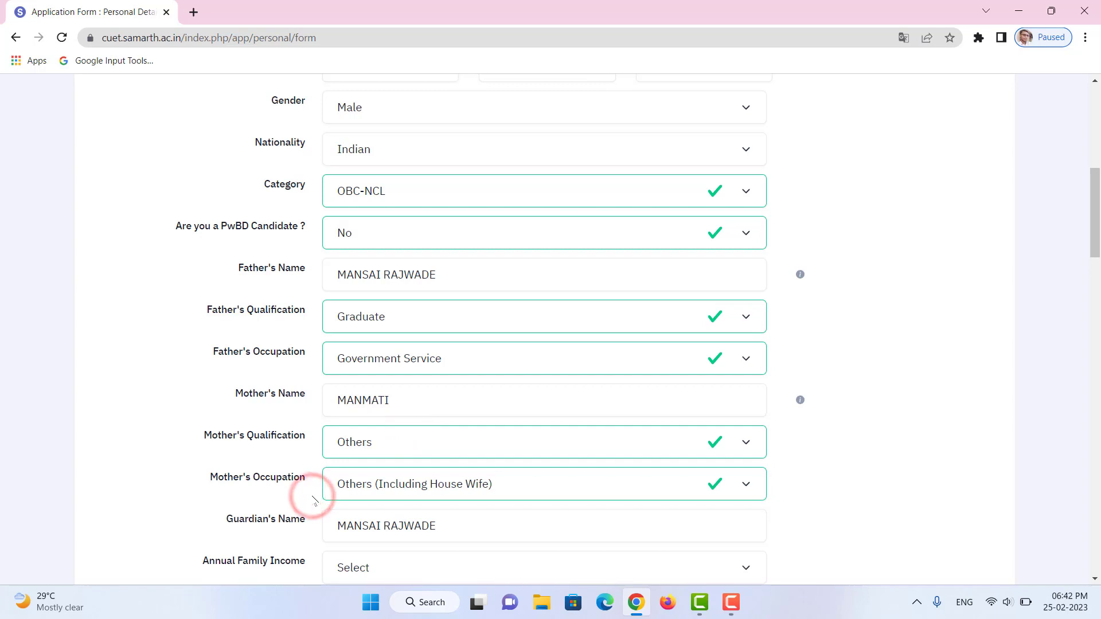
# - Choose annual family income RS. 300001 - 400000, Twin No, and domicile state CHHATTISGARH
pyautogui.scroll(-6, 314, 500)
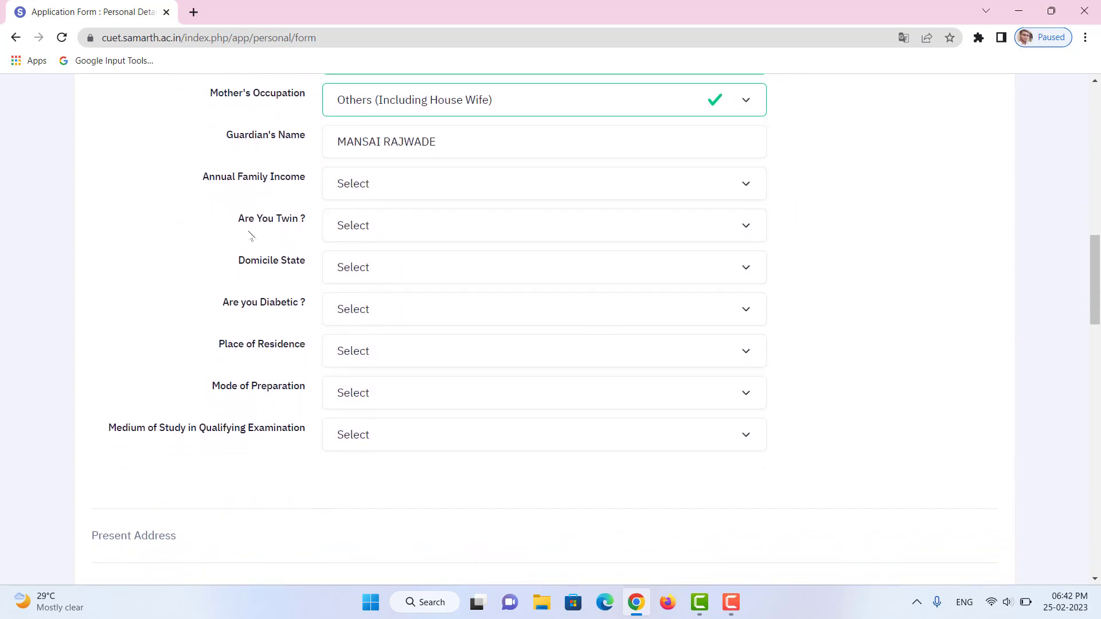
pyautogui.tripleClick(200, 178)
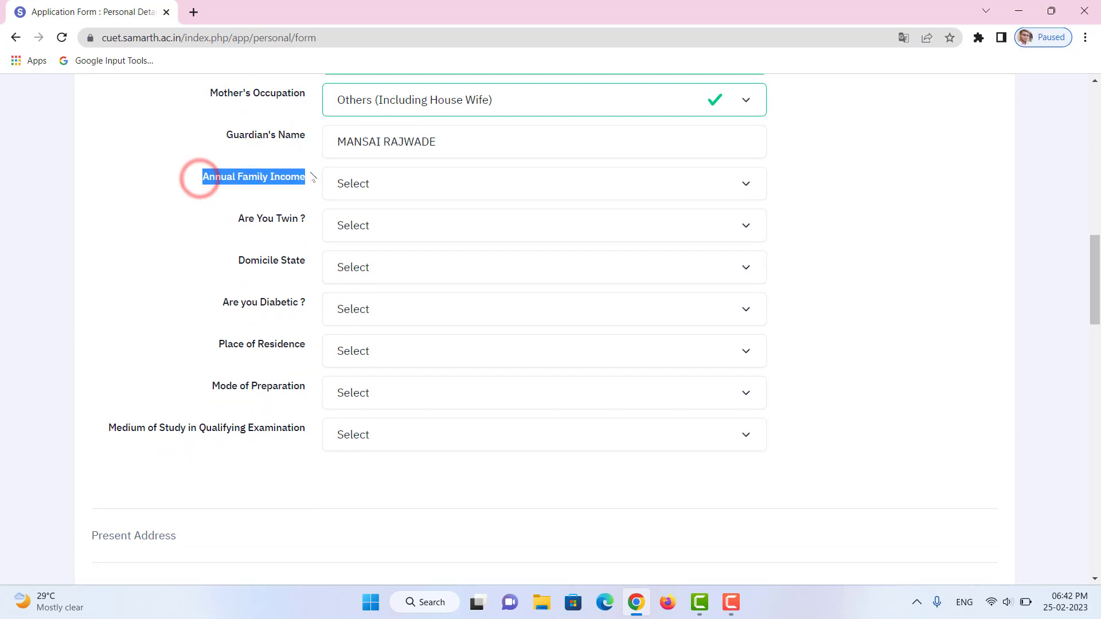
pyautogui.click(394, 183)
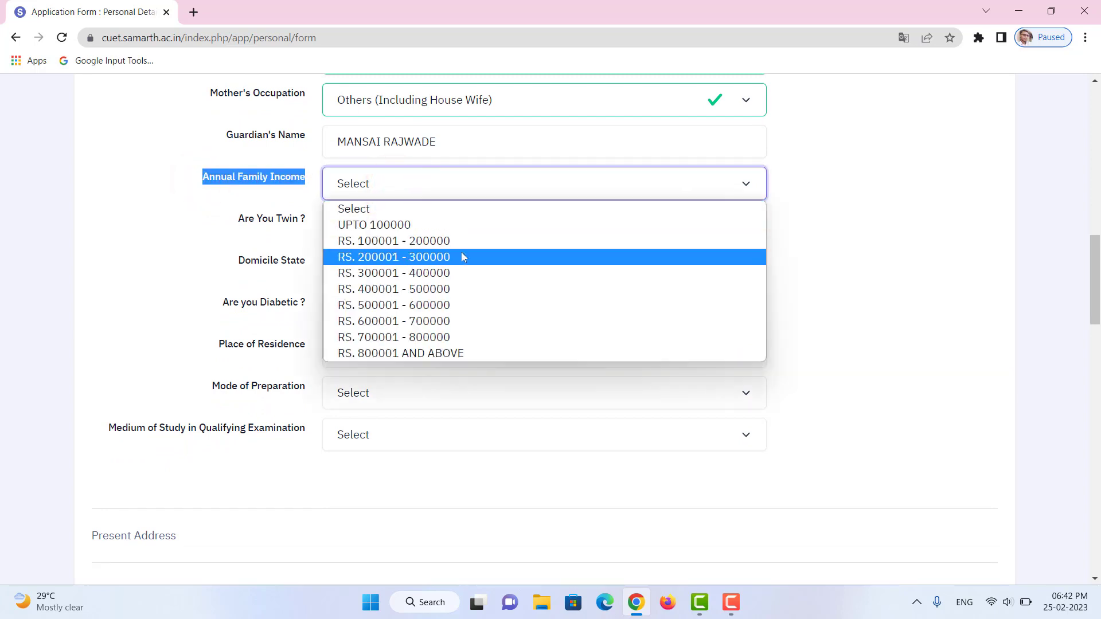
pyautogui.click(440, 273)
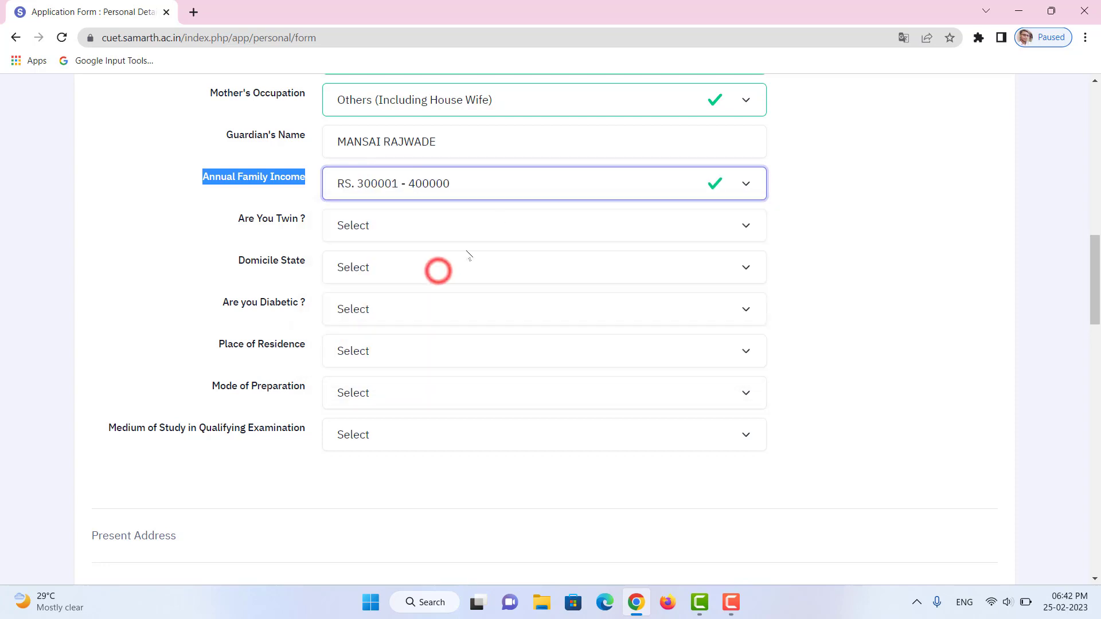
pyautogui.moveTo(232, 219); pyautogui.dragTo(309, 229)
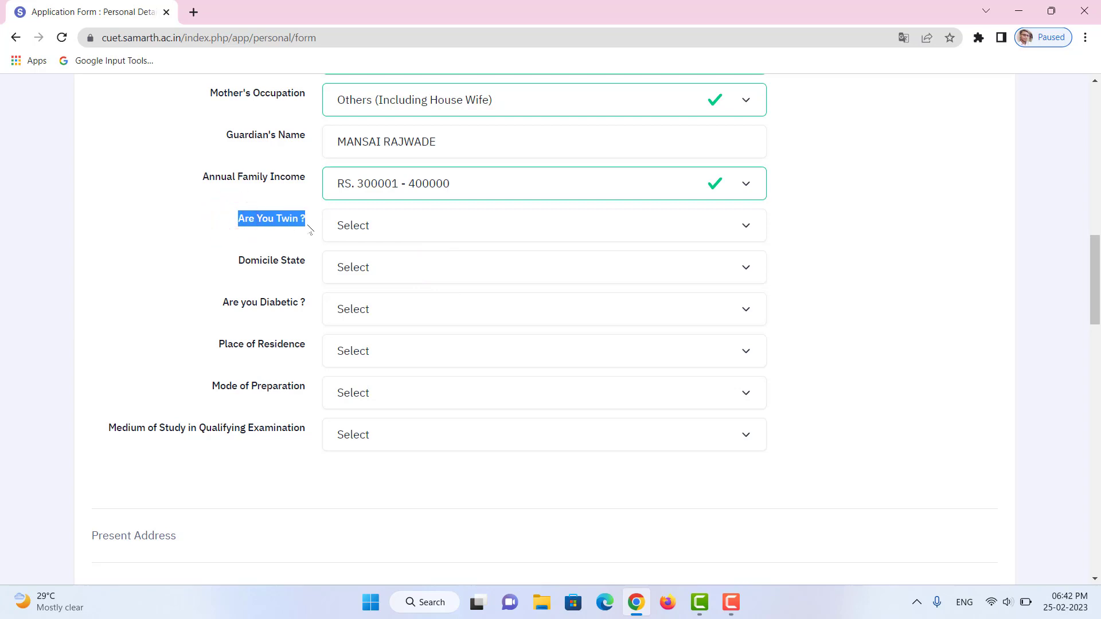
pyautogui.click(409, 224)
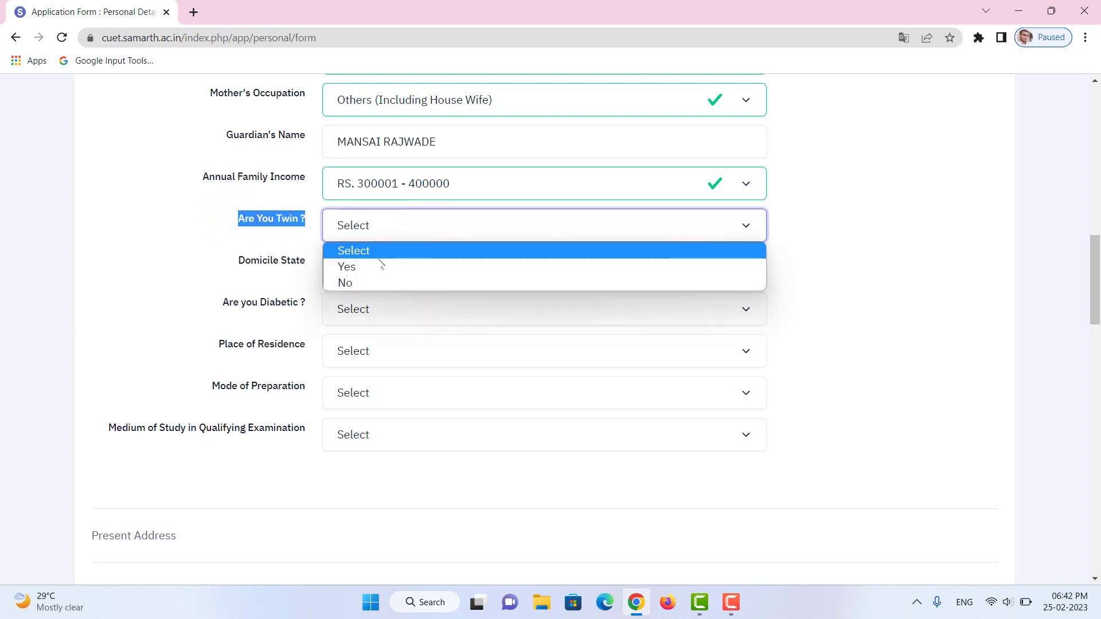
pyautogui.click(384, 282)
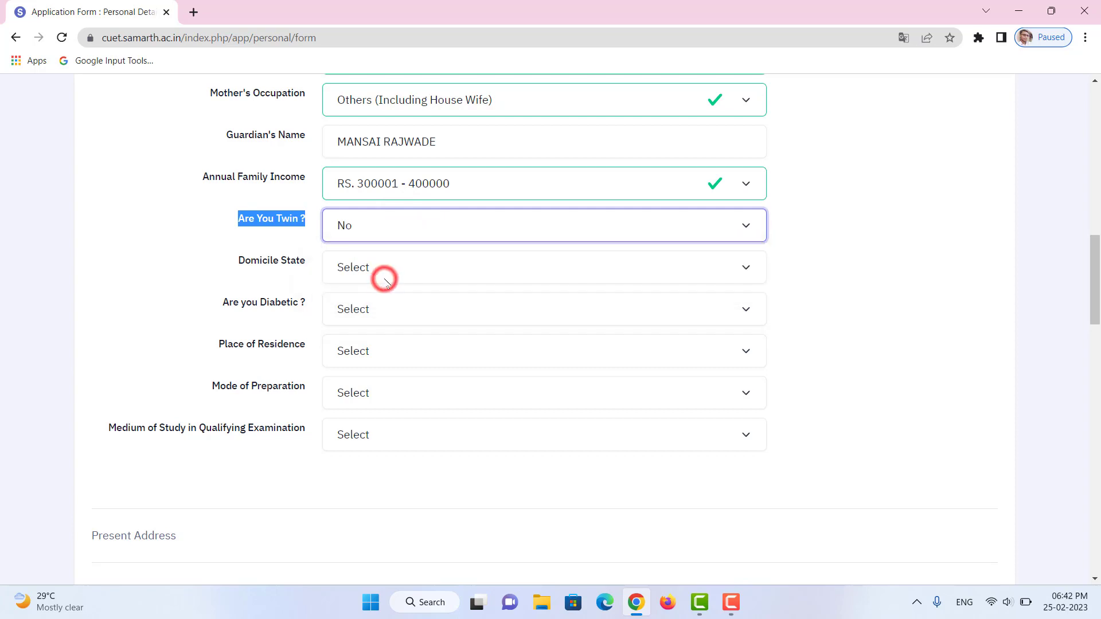
pyautogui.click(238, 261)
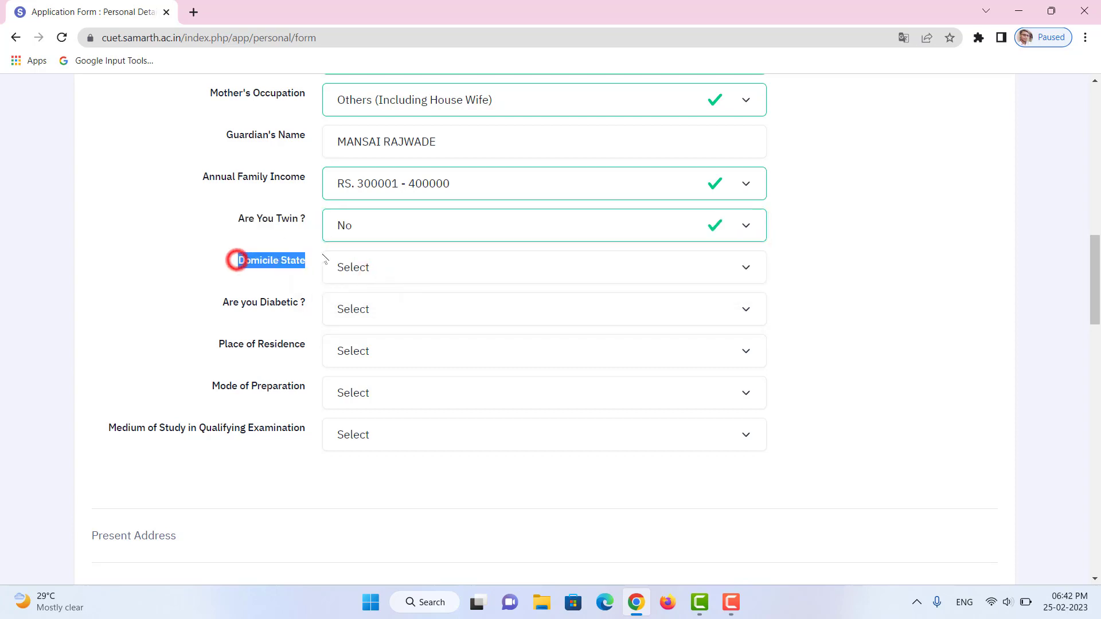
pyautogui.click(367, 268)
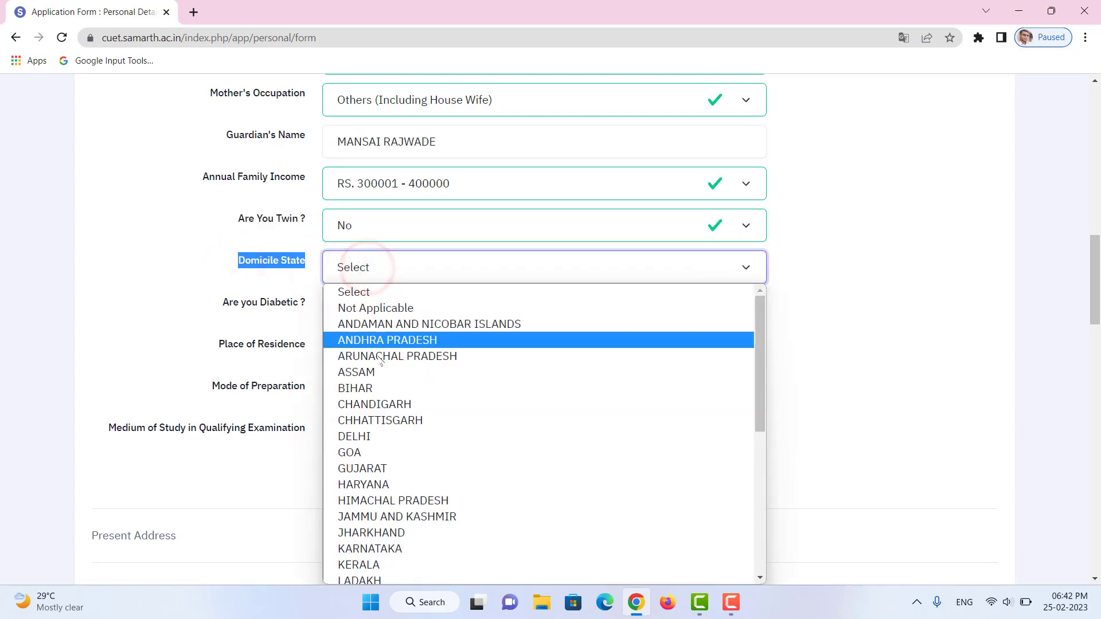
pyautogui.click(460, 423)
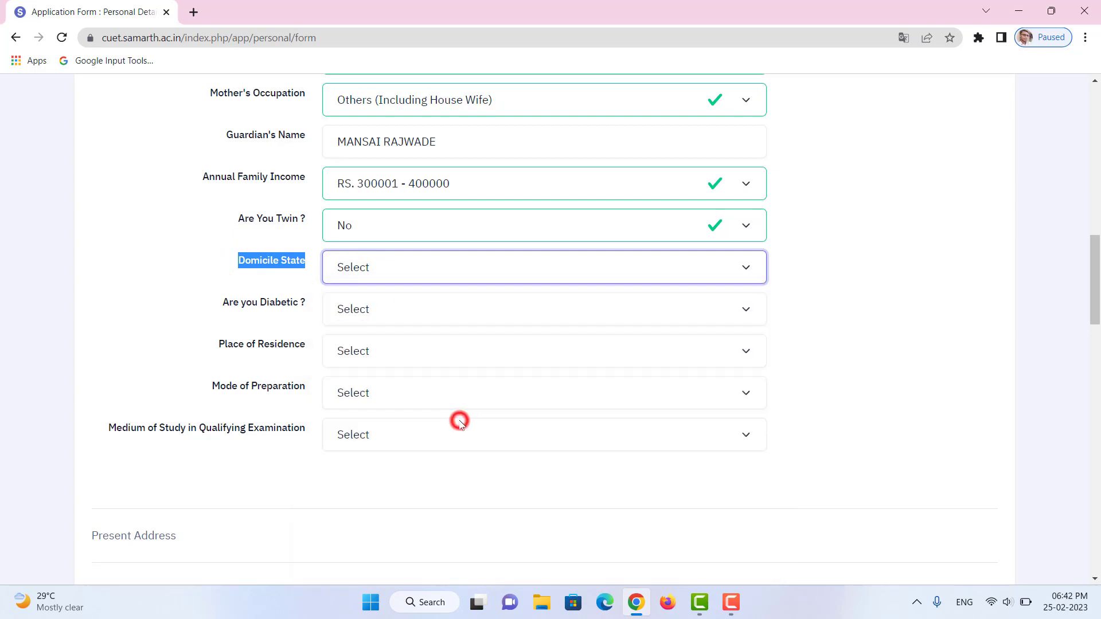
# - Set Diabetic to No, Place of Residence to Rural, and Mode of Preparation to Self
pyautogui.click(221, 310)
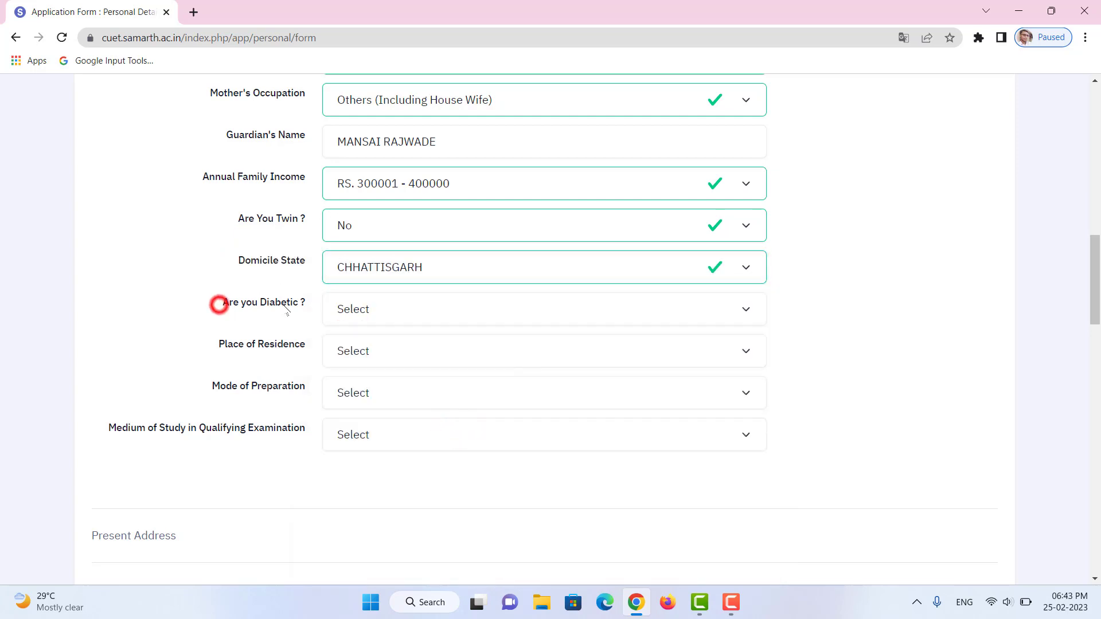
pyautogui.click(362, 309)
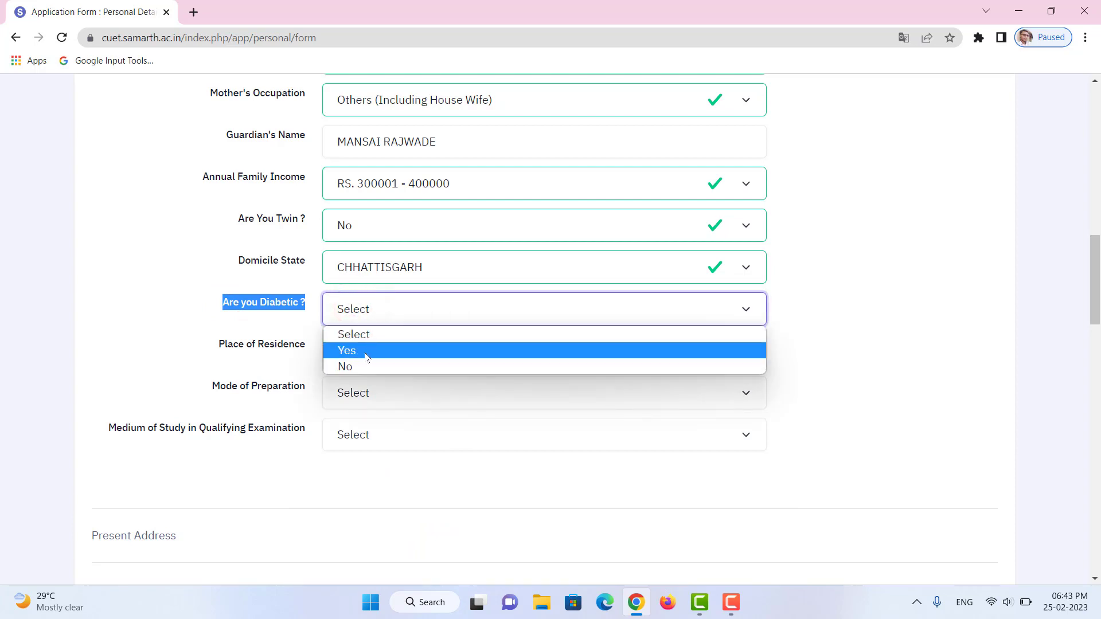
pyautogui.click(352, 366)
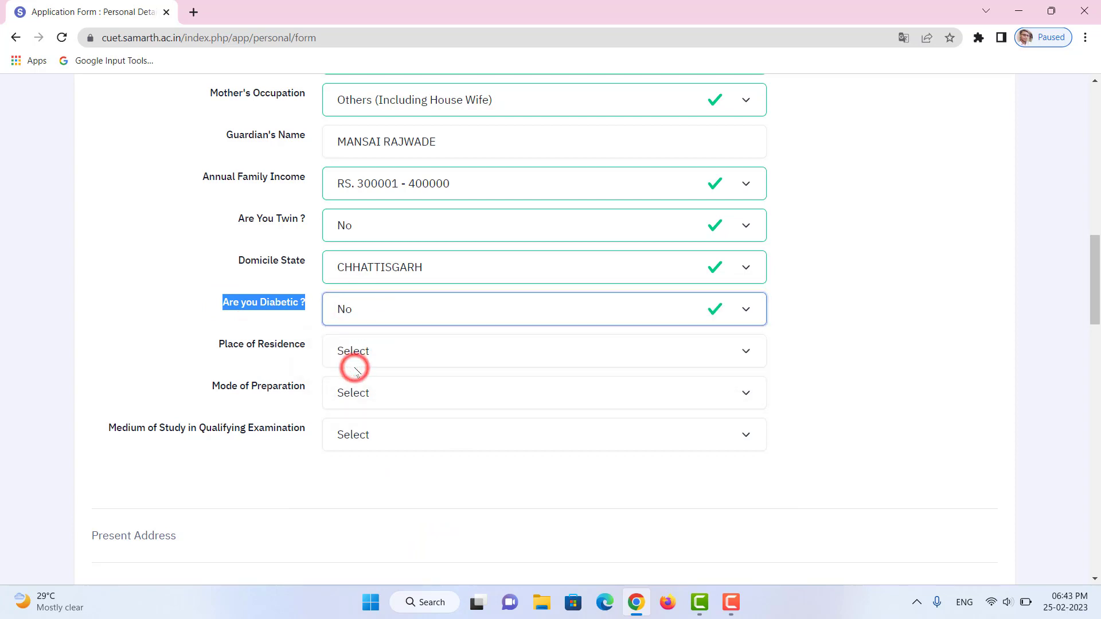
pyautogui.click(207, 344)
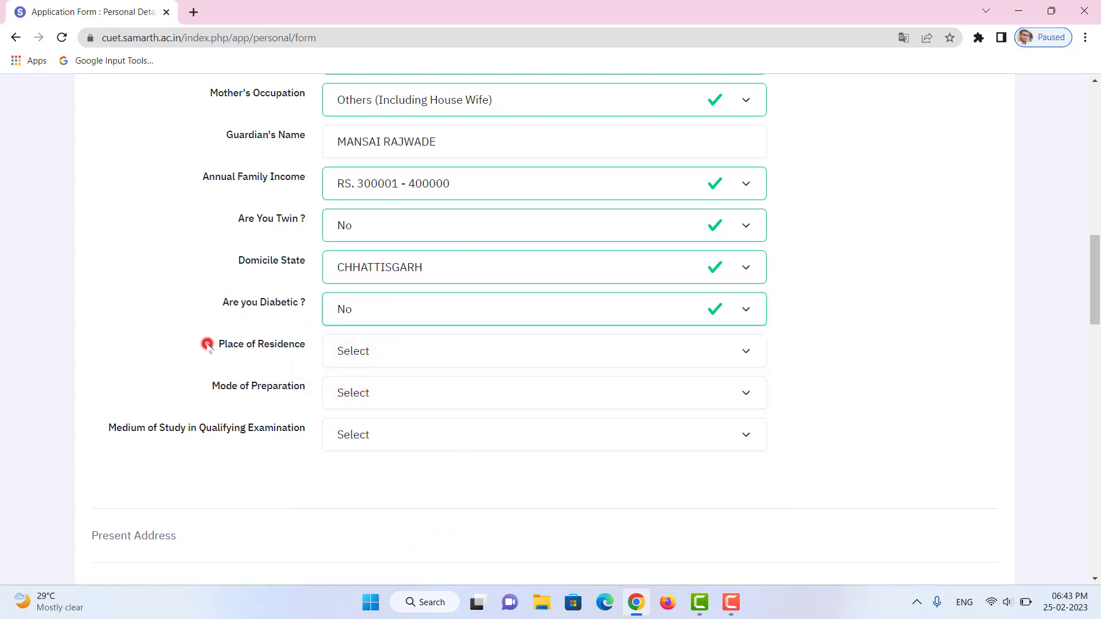
pyautogui.click(379, 352)
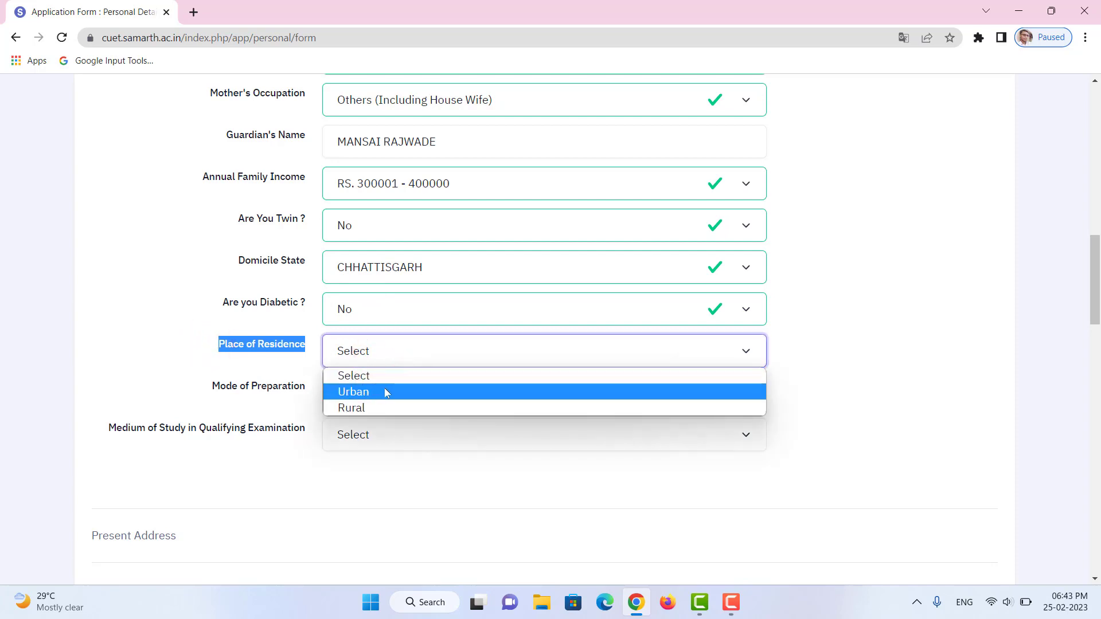
pyautogui.click(370, 407)
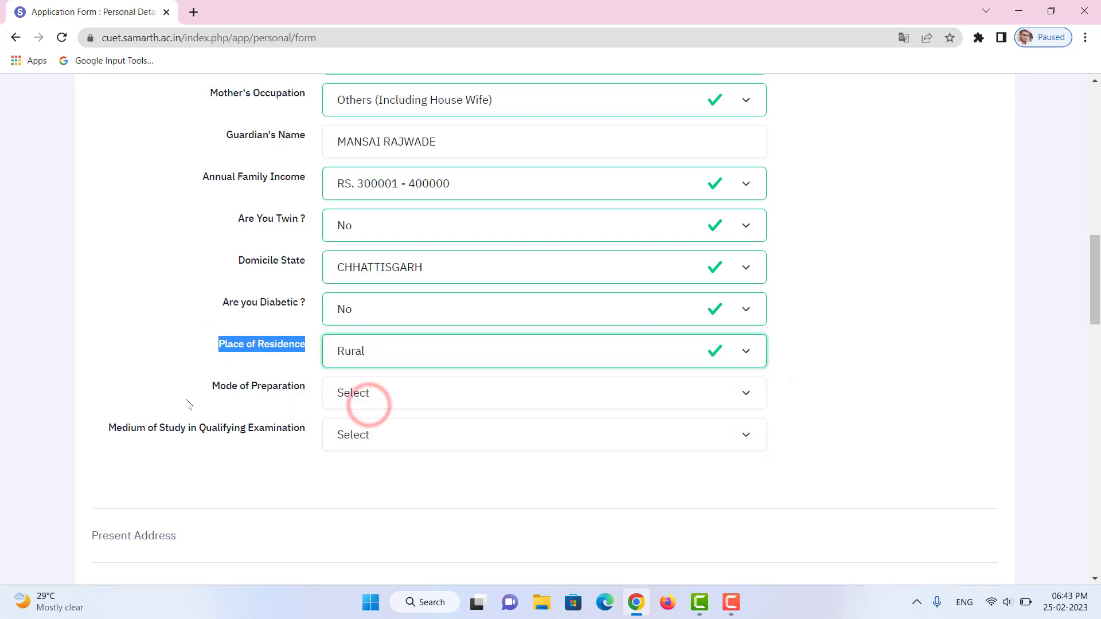
pyautogui.moveTo(209, 384); pyautogui.dragTo(311, 392)
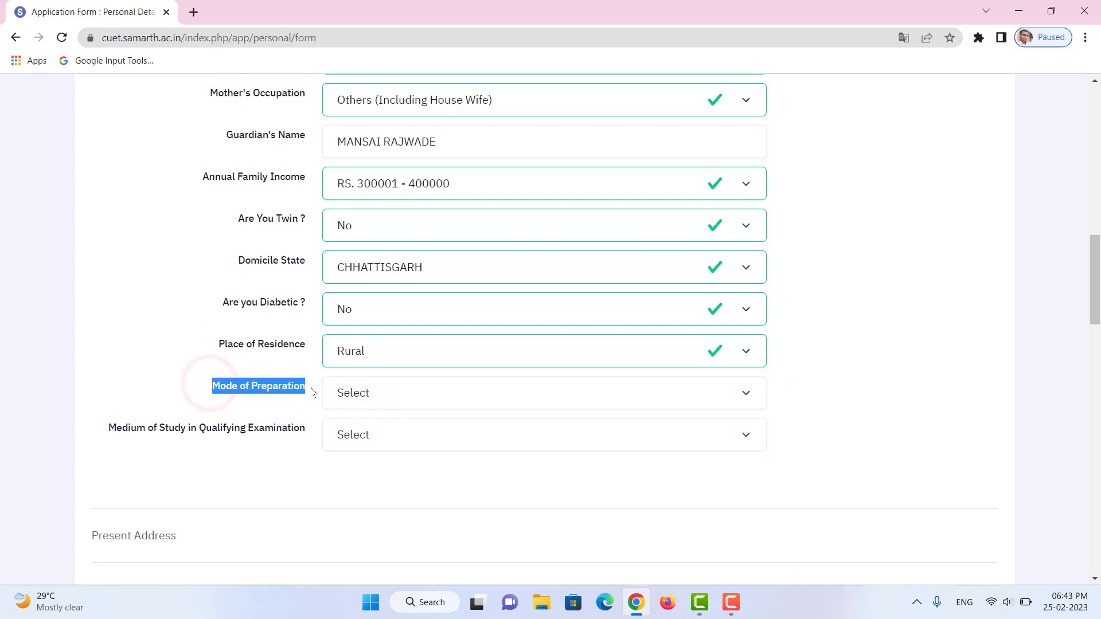
pyautogui.click(378, 395)
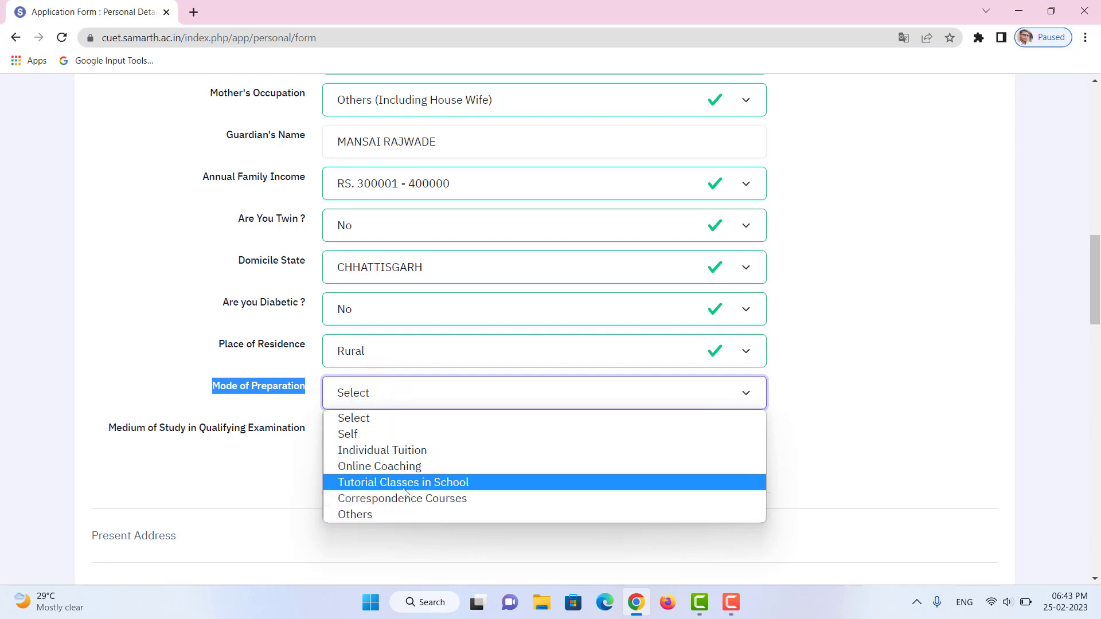
pyautogui.click(375, 434)
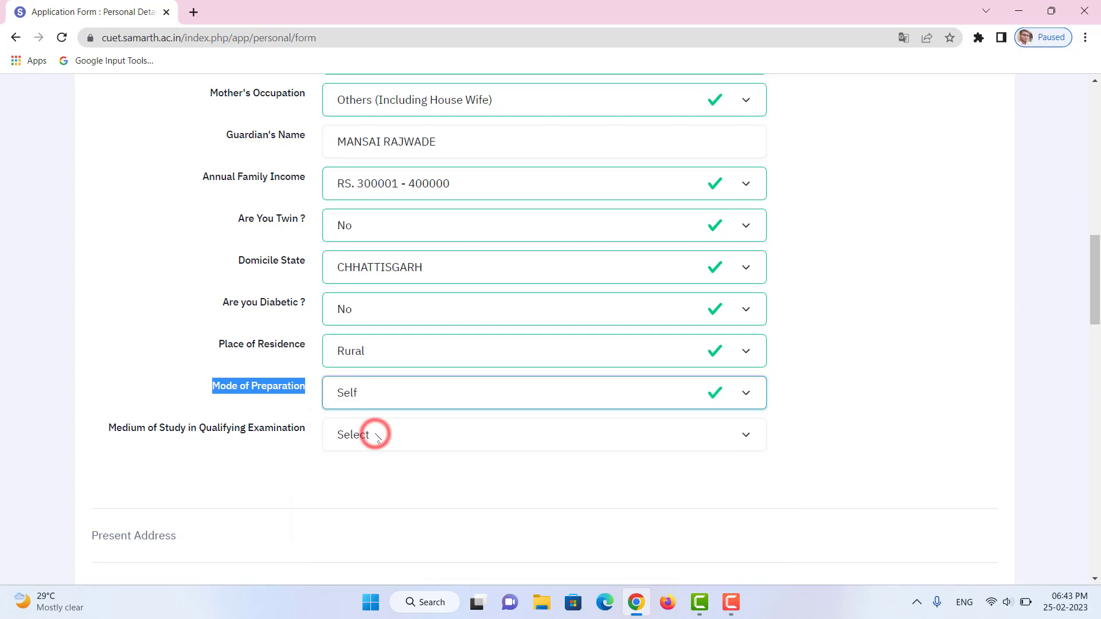
pyautogui.moveTo(105, 432); pyautogui.dragTo(313, 431)
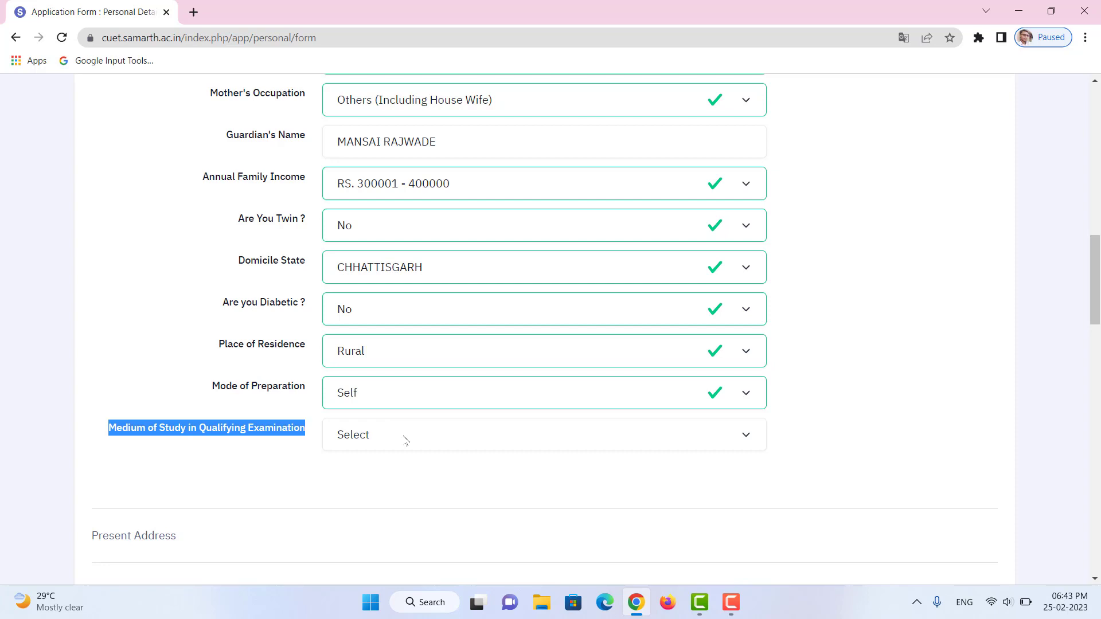
# - Pick Sanskrit from the Medium of Study in Qualifying Examination dropdown
pyautogui.click(404, 439)
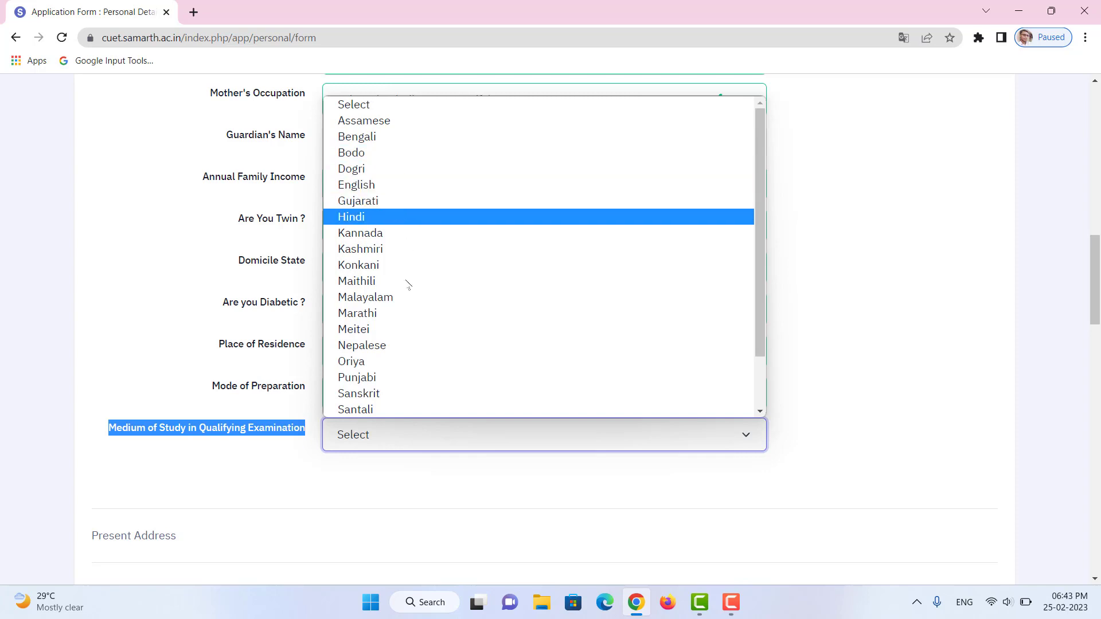
pyautogui.click(393, 396)
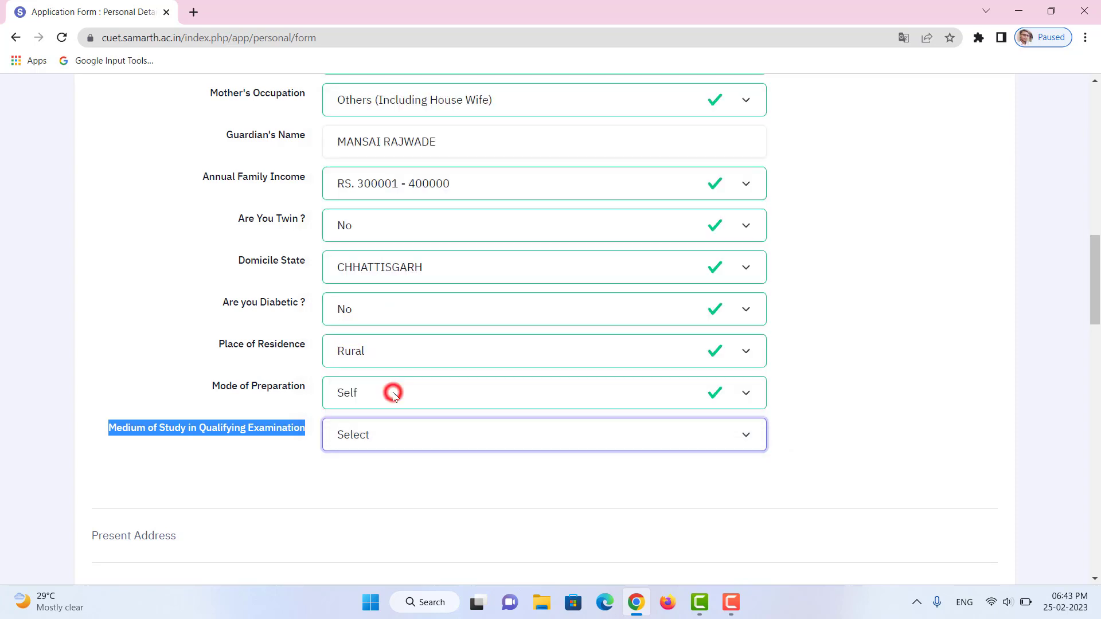
pyautogui.click(296, 459)
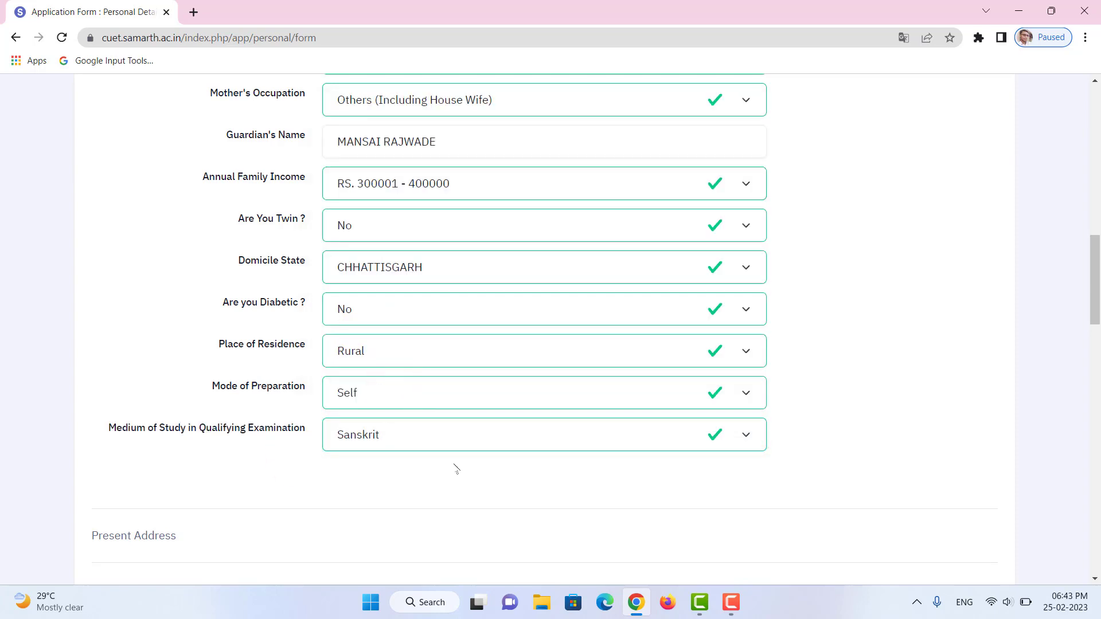
# - Scroll past the filled Present and Permanent Address sections to Other Quota & Category
pyautogui.scroll(-8, 456, 469)
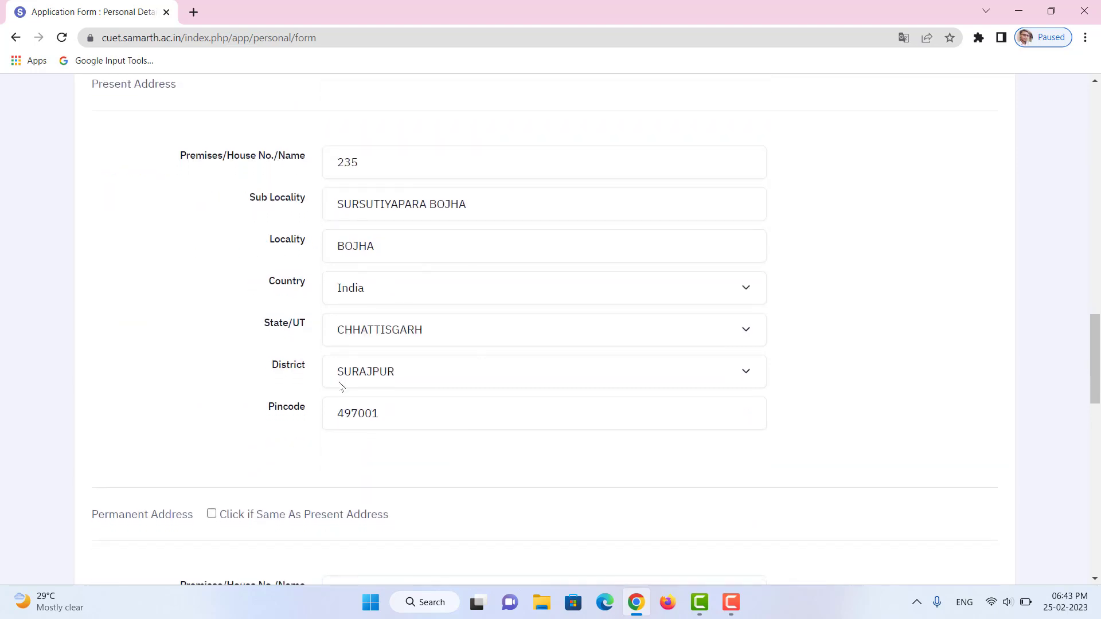
pyautogui.scroll(-3, 277, 488)
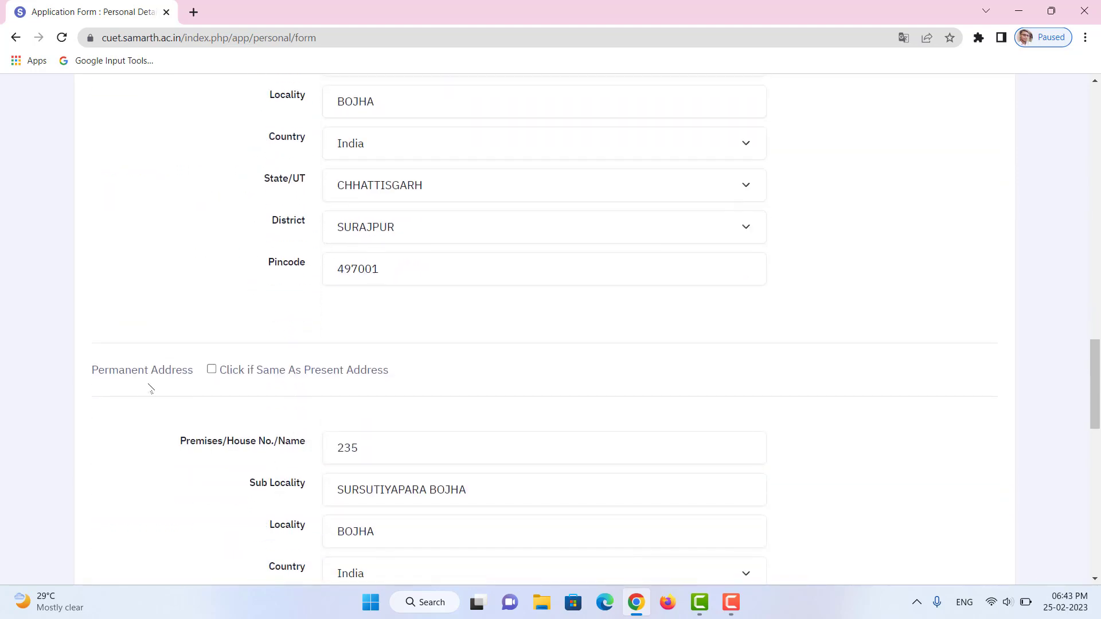
pyautogui.scroll(-9, 246, 424)
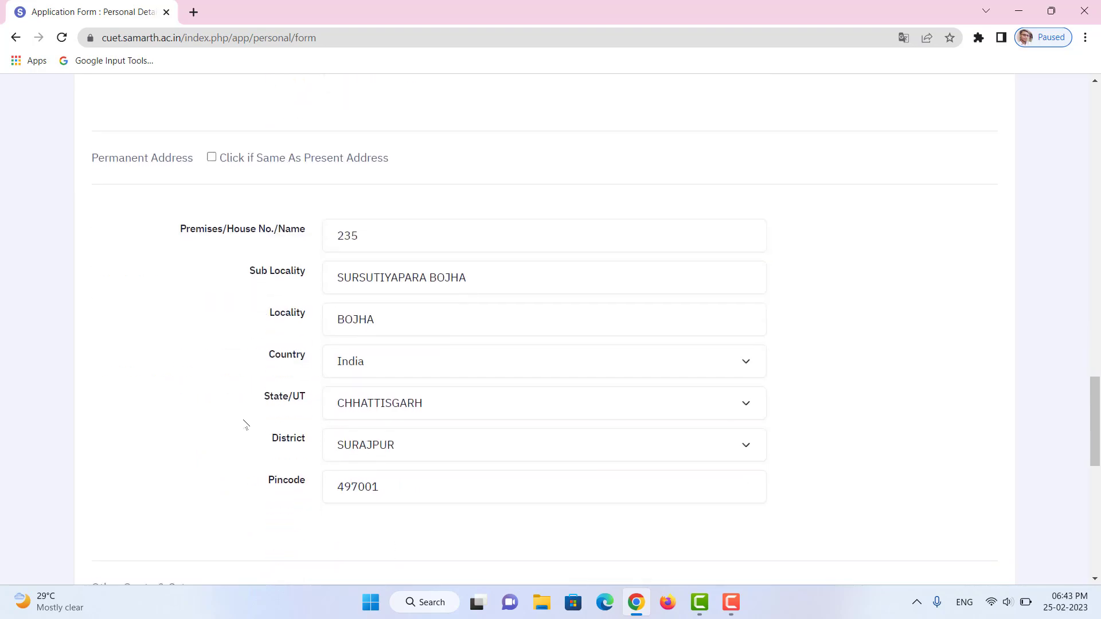
pyautogui.scroll(-3, 245, 424)
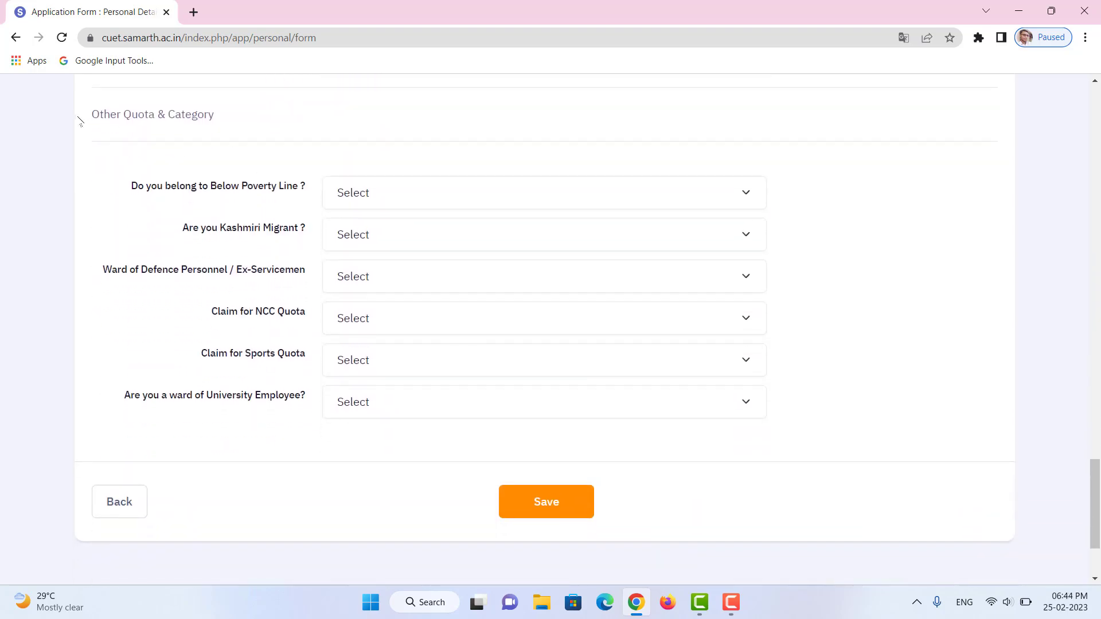
# - Answer No to Below Poverty Line, Kashmiri Migrant and Ward of Defence Personnel
pyautogui.moveTo(90, 116); pyautogui.dragTo(212, 142)
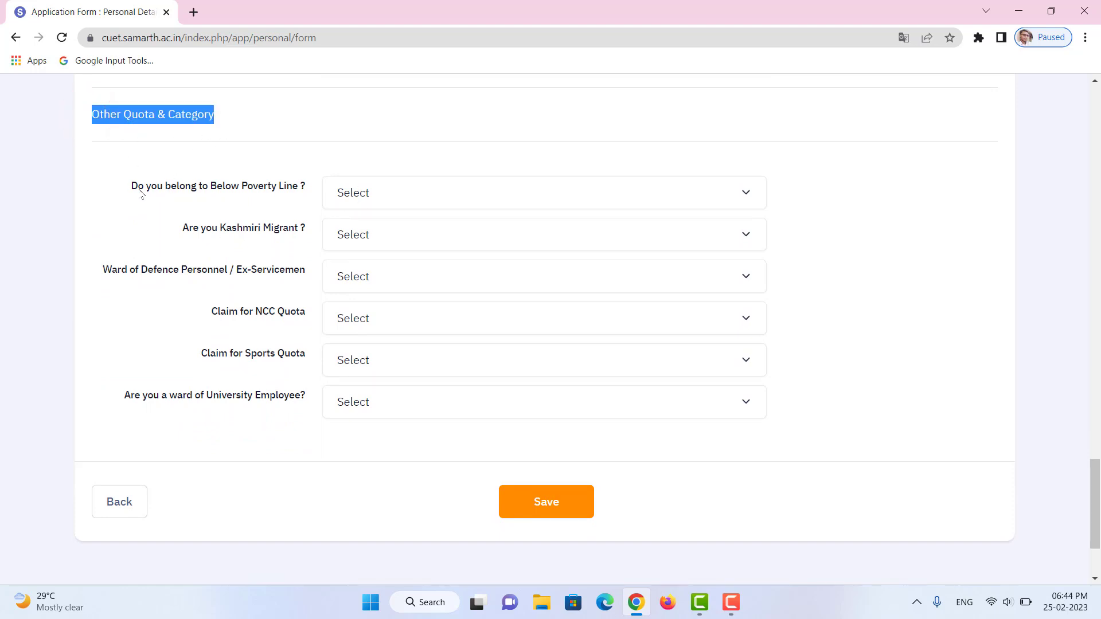
pyautogui.moveTo(131, 188); pyautogui.dragTo(240, 190)
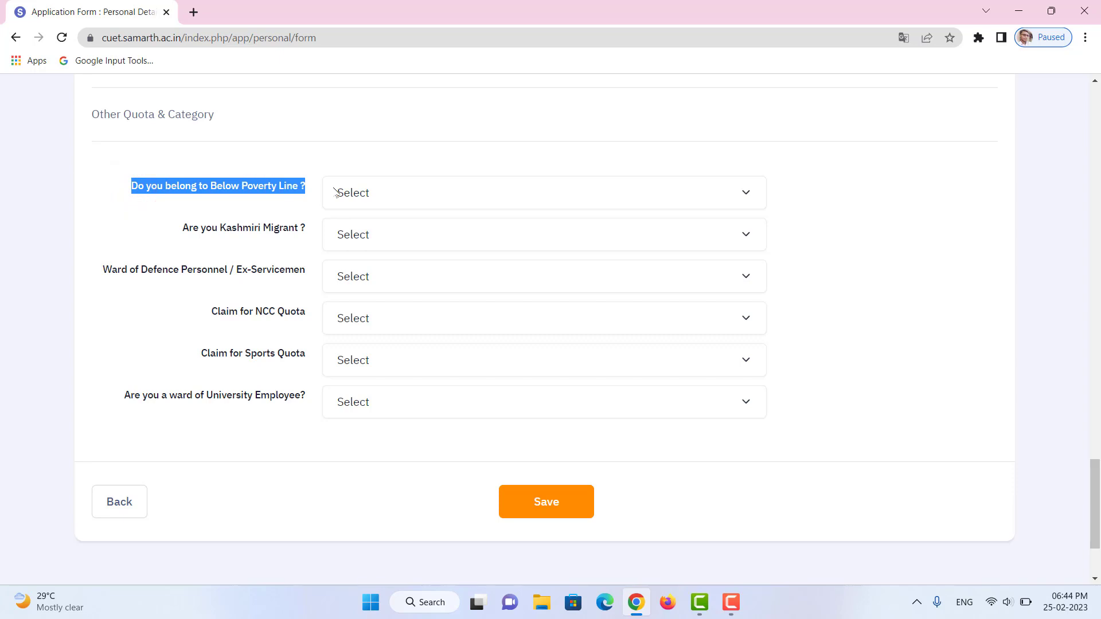
pyautogui.click(401, 196)
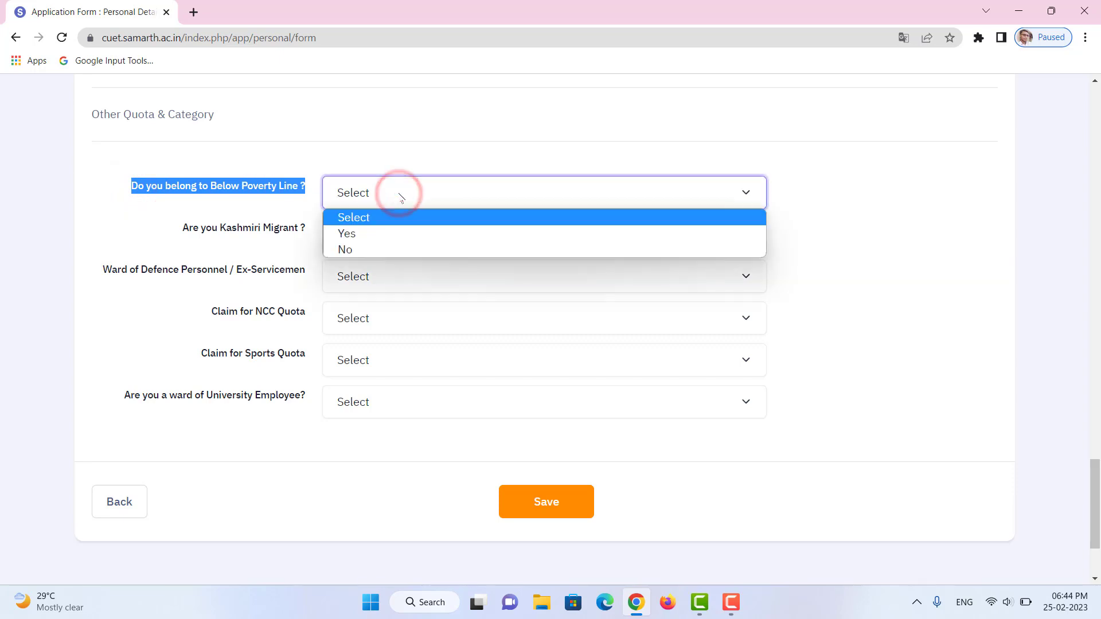
pyautogui.click(369, 248)
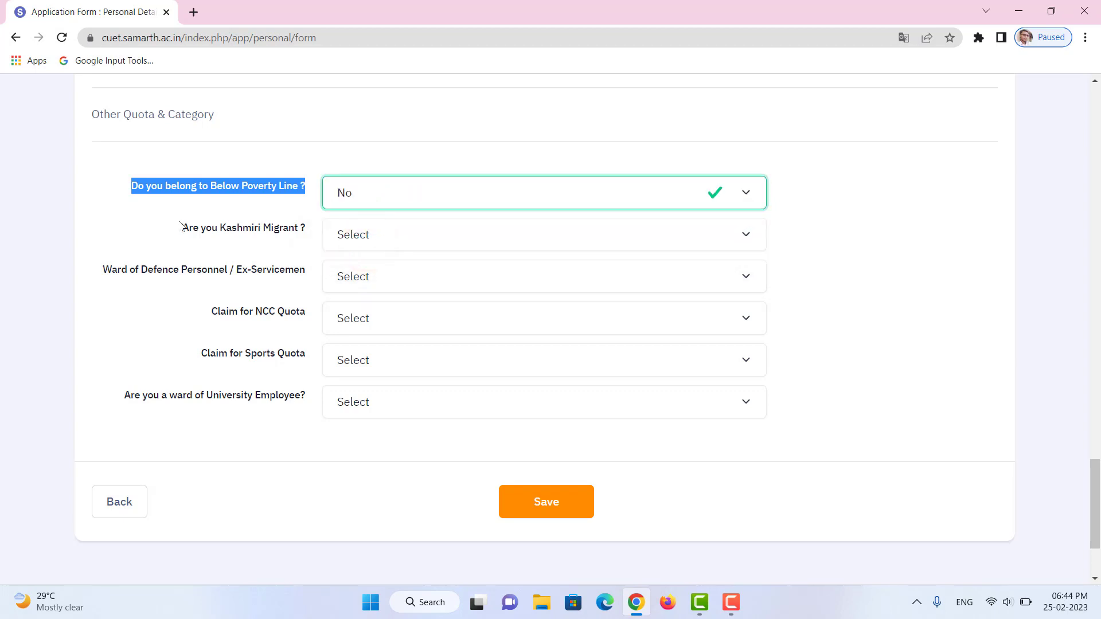
pyautogui.moveTo(181, 224); pyautogui.dragTo(322, 236)
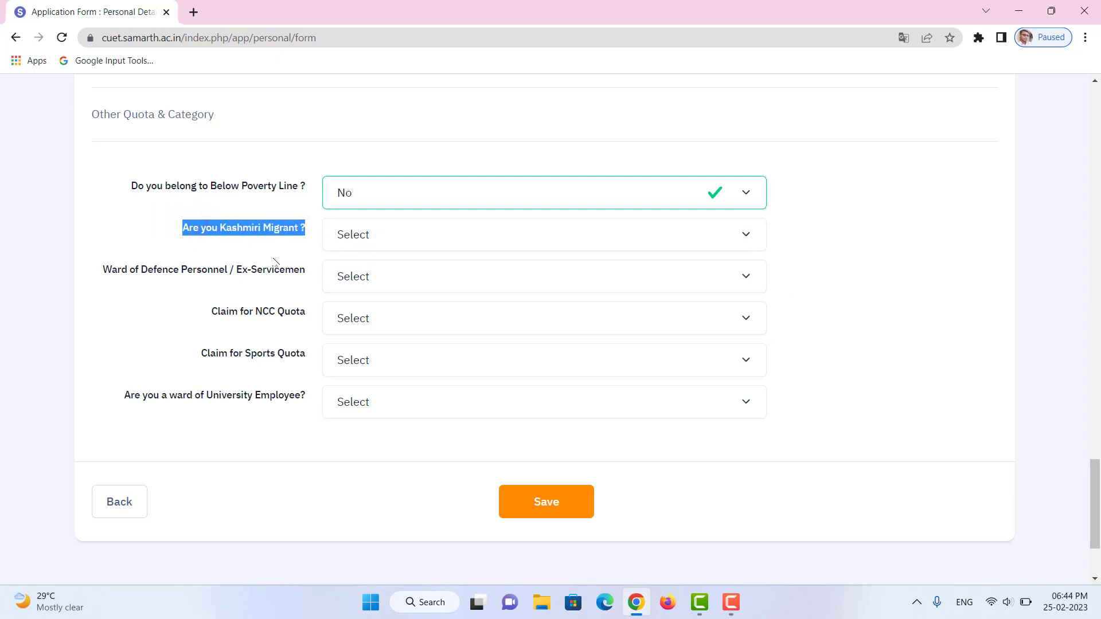
pyautogui.click(395, 235)
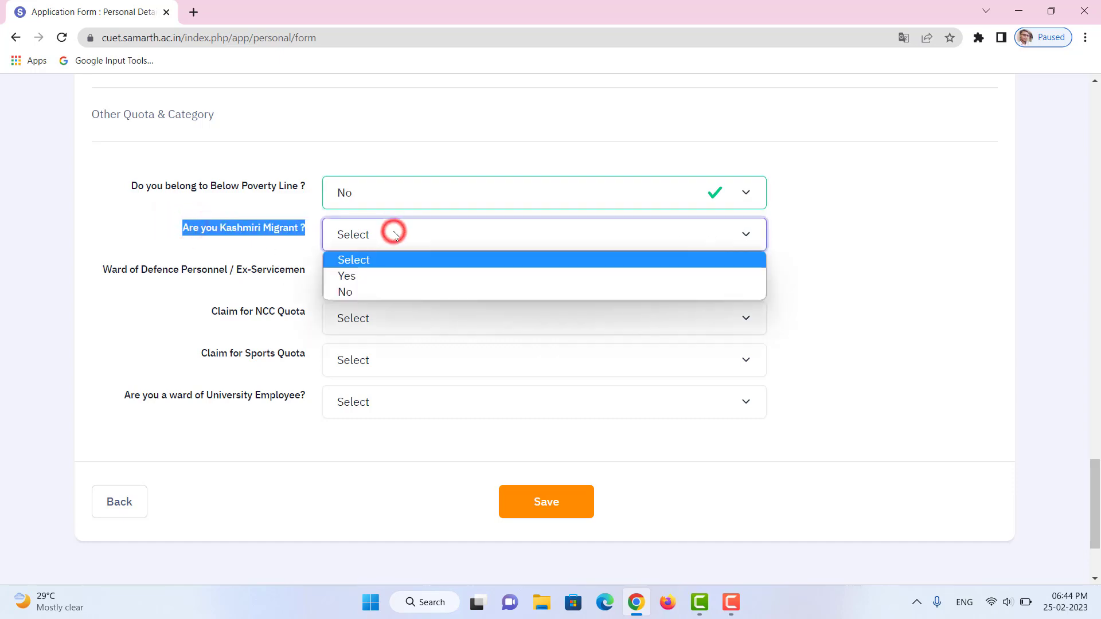
pyautogui.click(377, 292)
pyautogui.moveTo(106, 272); pyautogui.dragTo(315, 278)
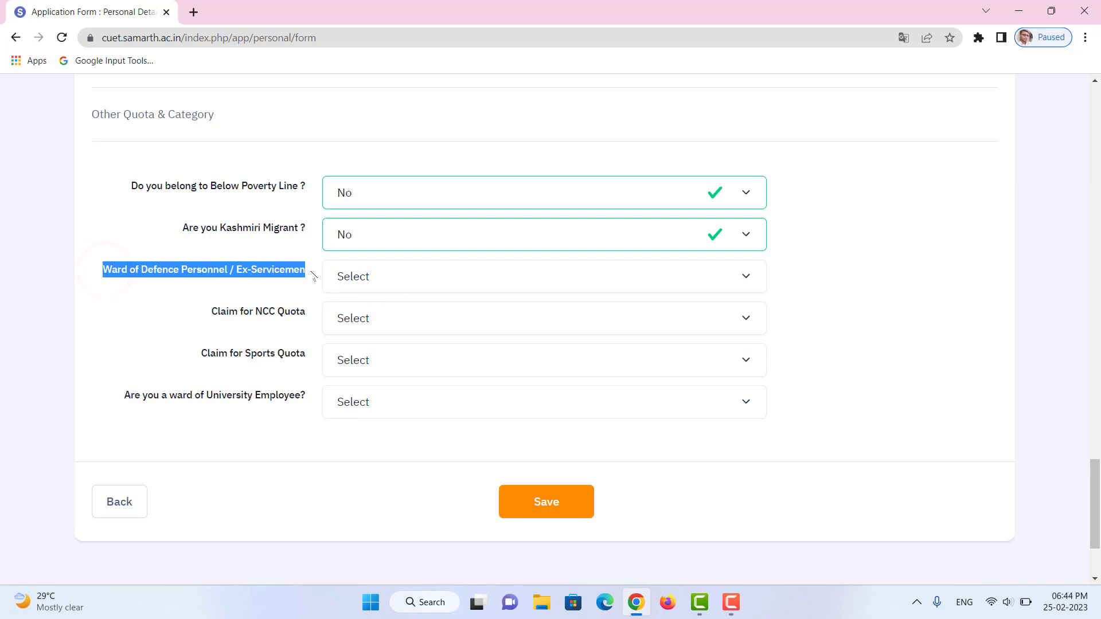
pyautogui.click(401, 277)
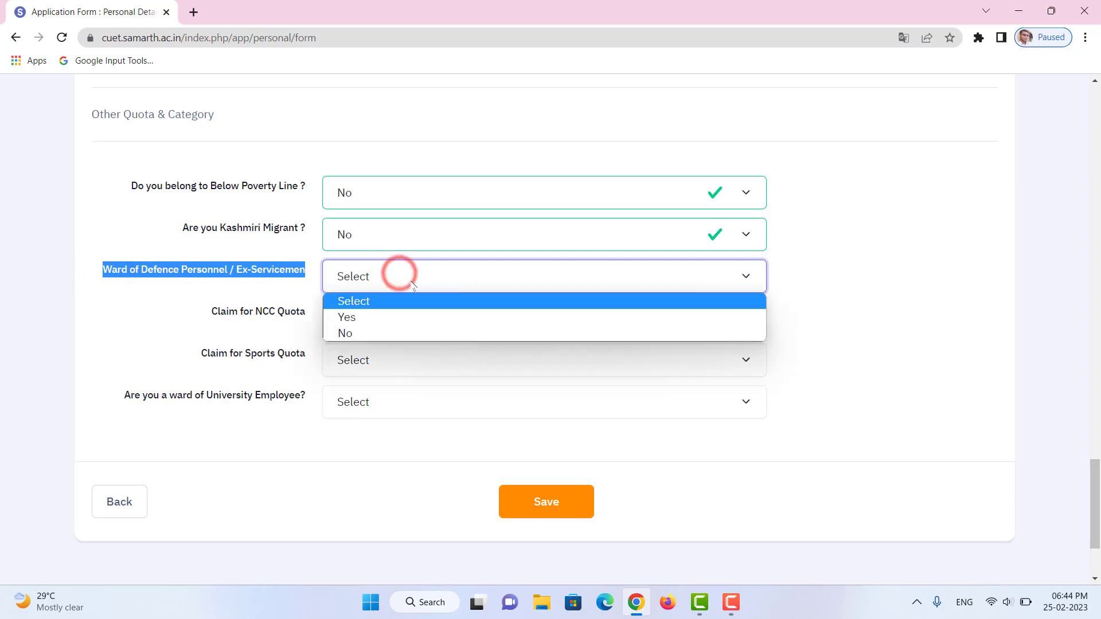
pyautogui.click(368, 334)
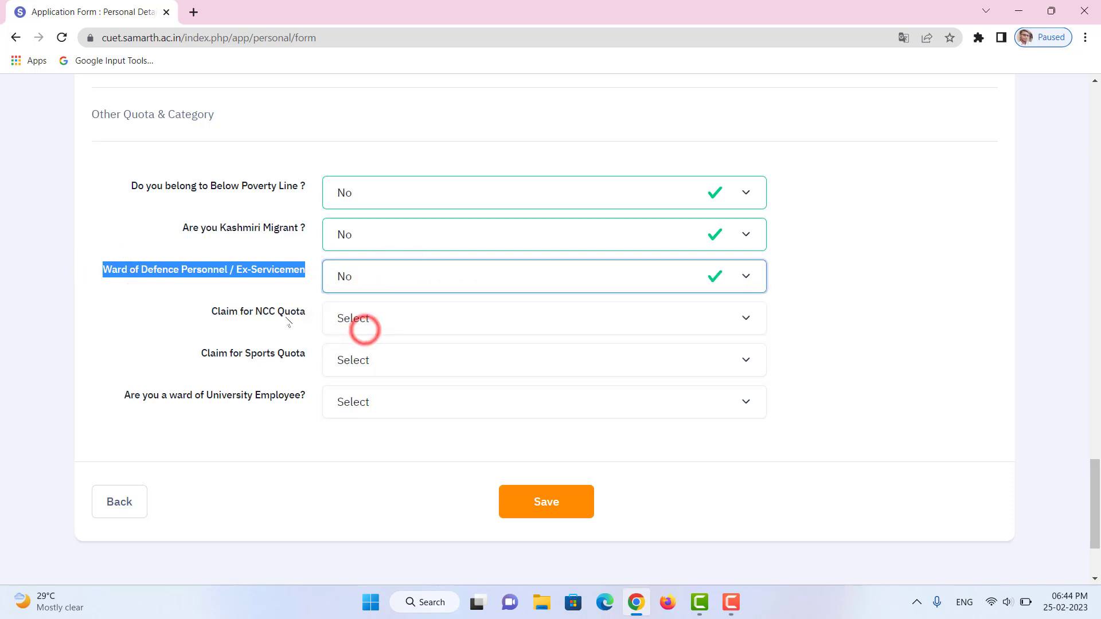
# - Answer No to the NCC Quota, Sports Quota and University Employee ward questions
pyautogui.click(205, 312)
pyautogui.moveTo(212, 314); pyautogui.dragTo(312, 319)
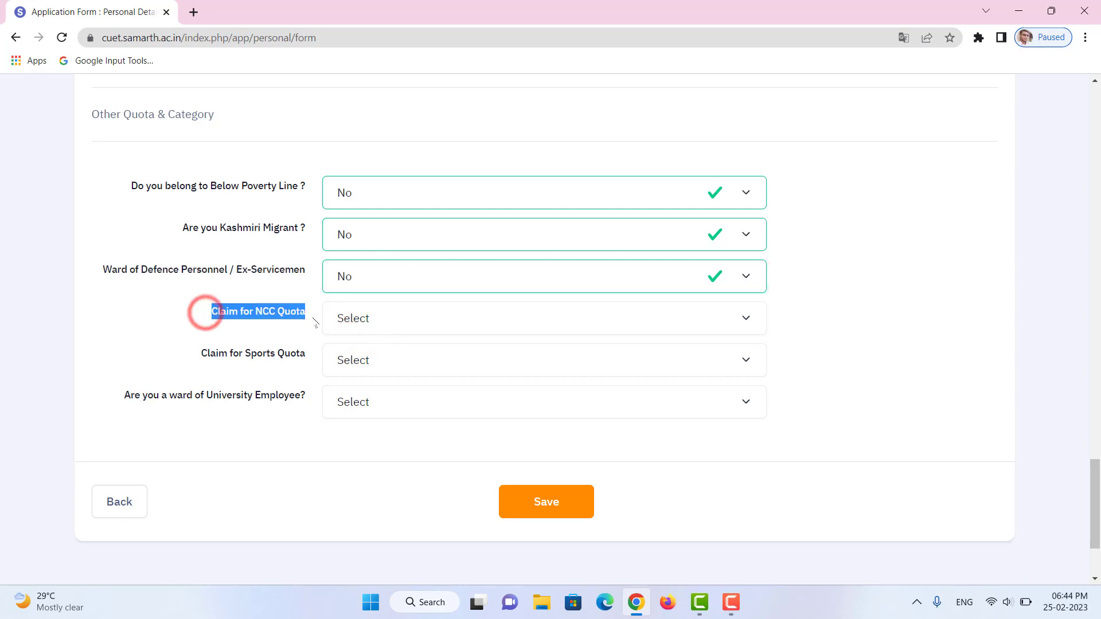
pyautogui.click(370, 319)
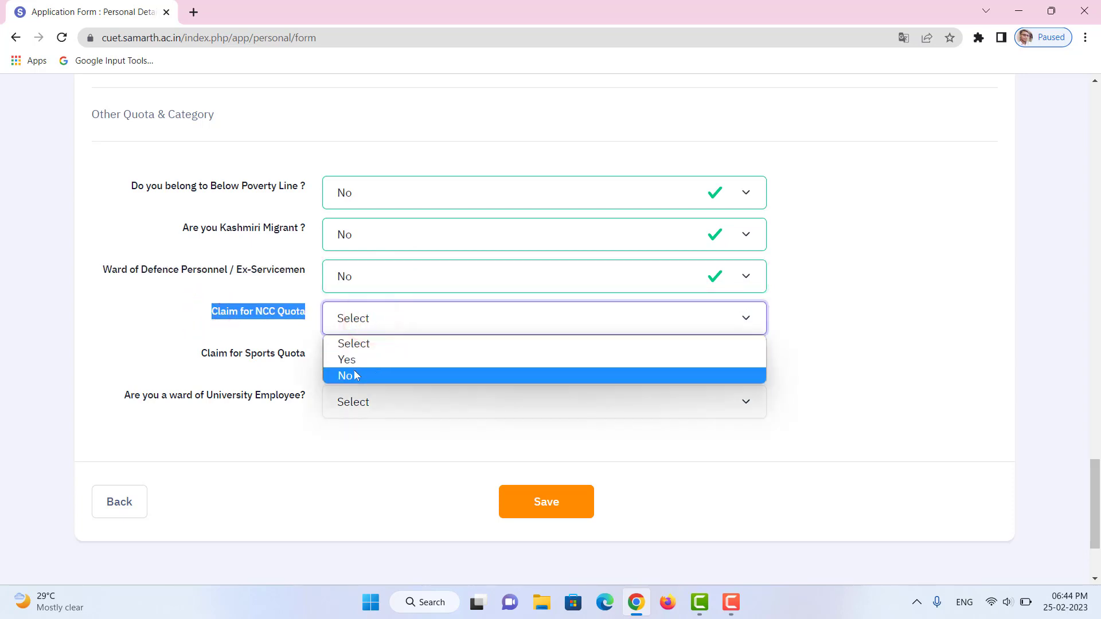
pyautogui.click(355, 371)
pyautogui.click(197, 356)
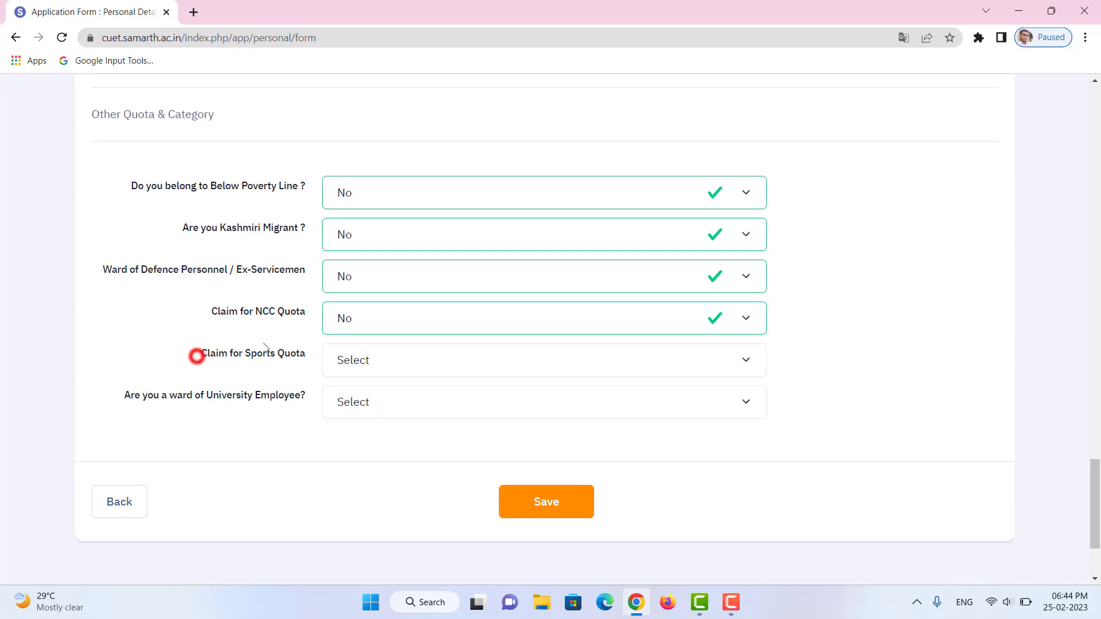
pyautogui.moveTo(196, 356); pyautogui.dragTo(330, 357)
pyautogui.click(385, 362)
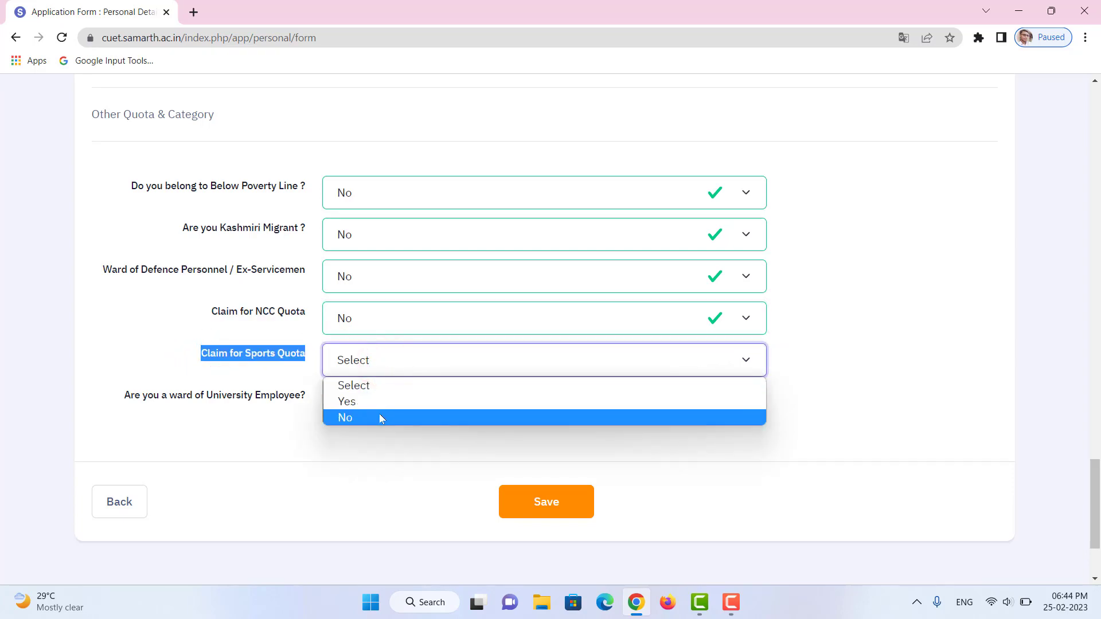
pyautogui.click(379, 415)
pyautogui.moveTo(117, 396); pyautogui.dragTo(302, 412)
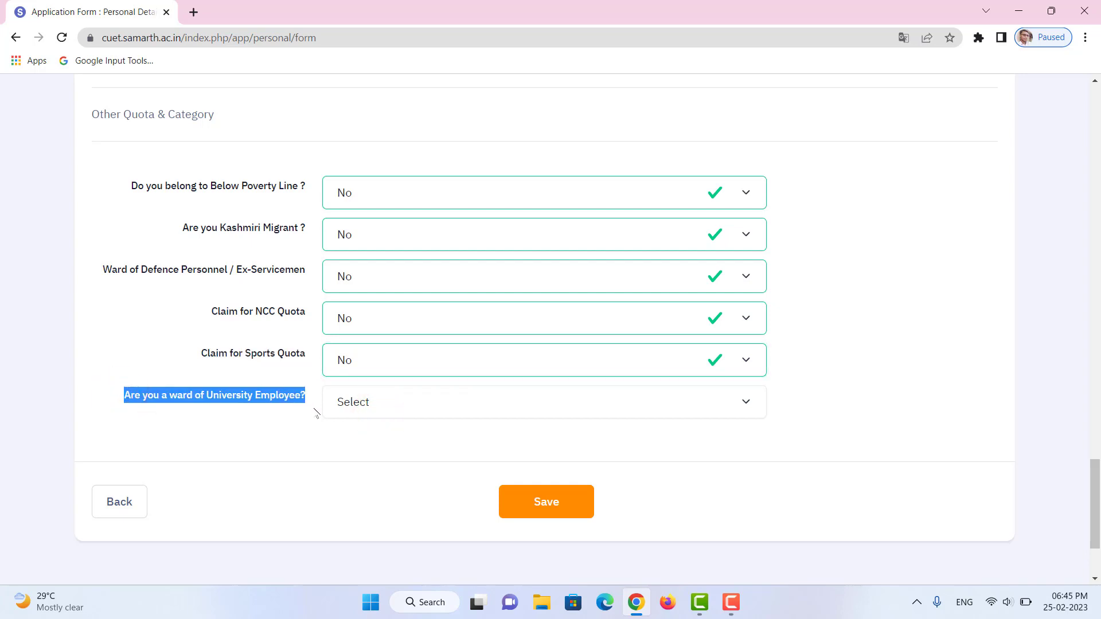
pyautogui.click(382, 404)
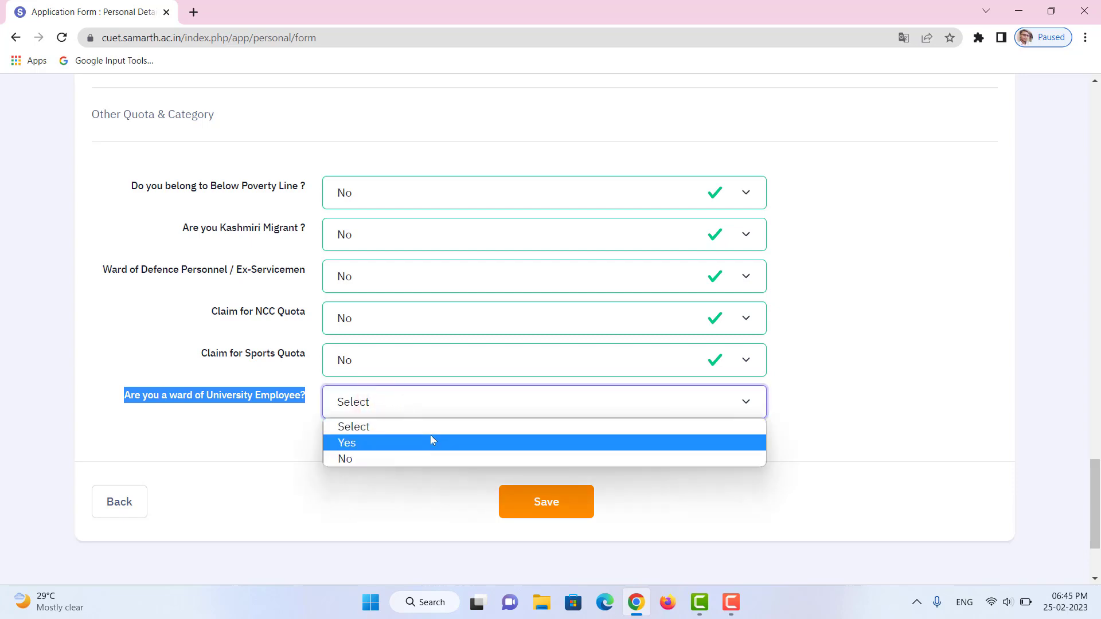
pyautogui.click(384, 457)
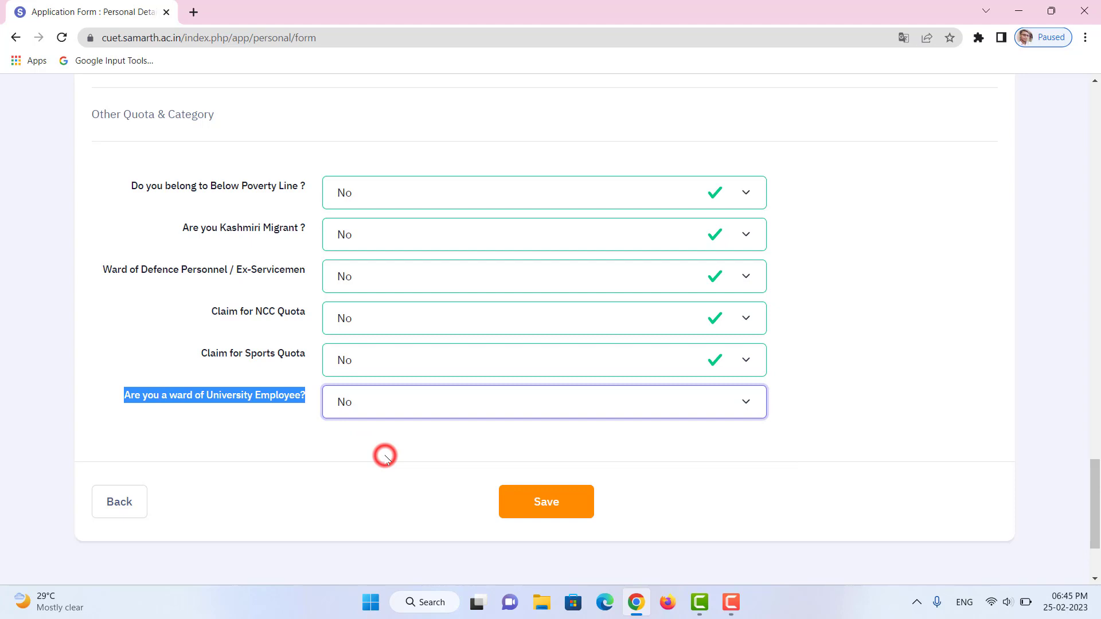
pyautogui.click(301, 421)
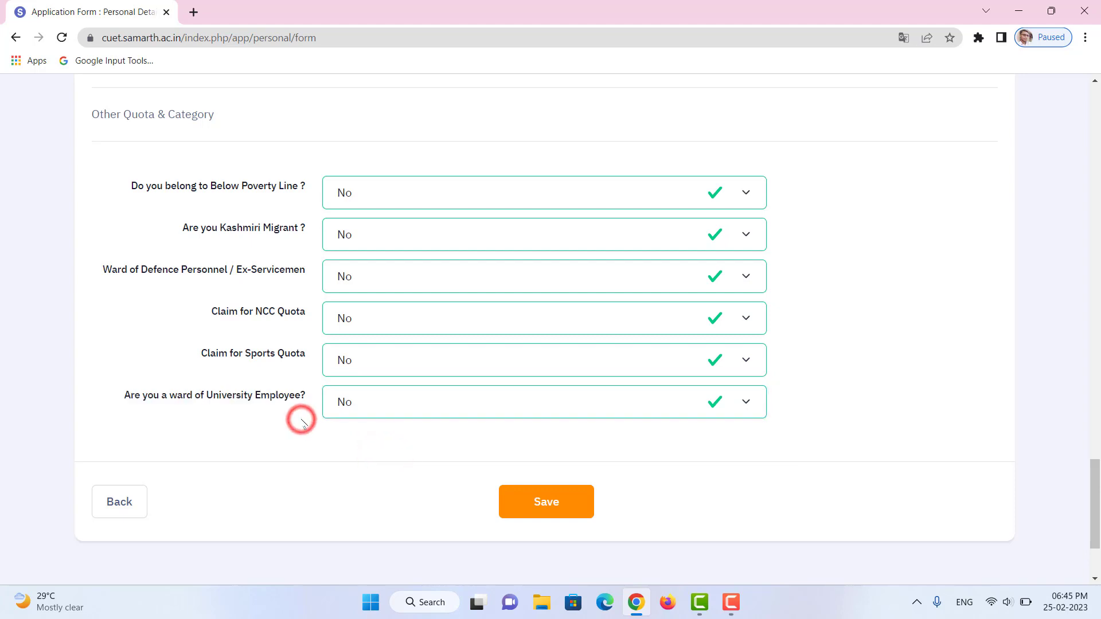
# - Save the personal details, look over the review page, and proceed to Educational Details
pyautogui.click(132, 512)
pyautogui.click(524, 510)
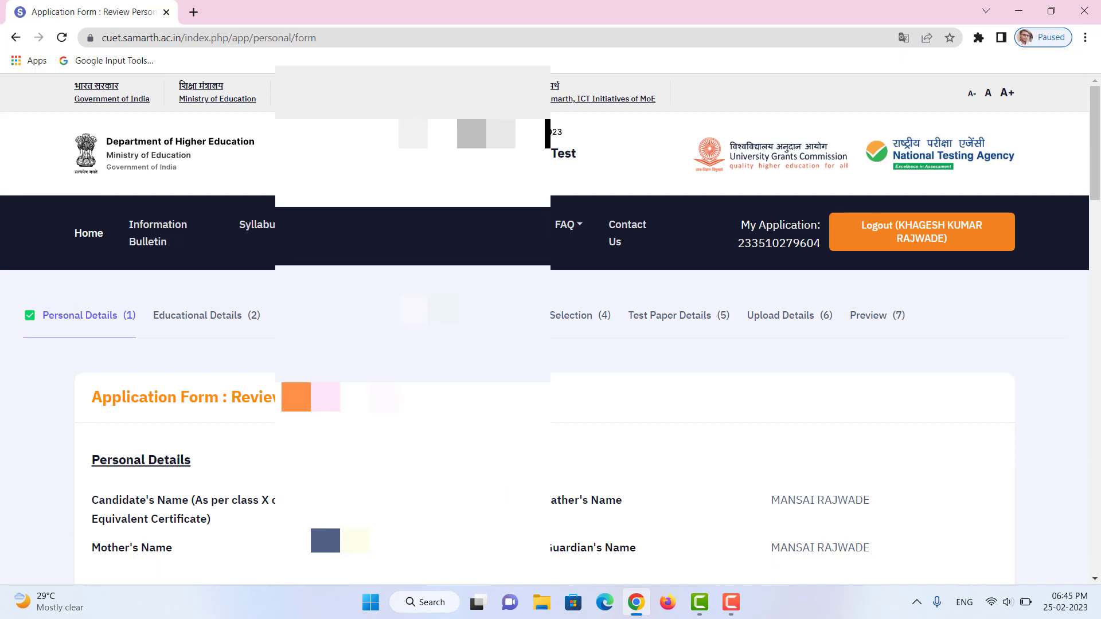
pyautogui.tripleClick(89, 411)
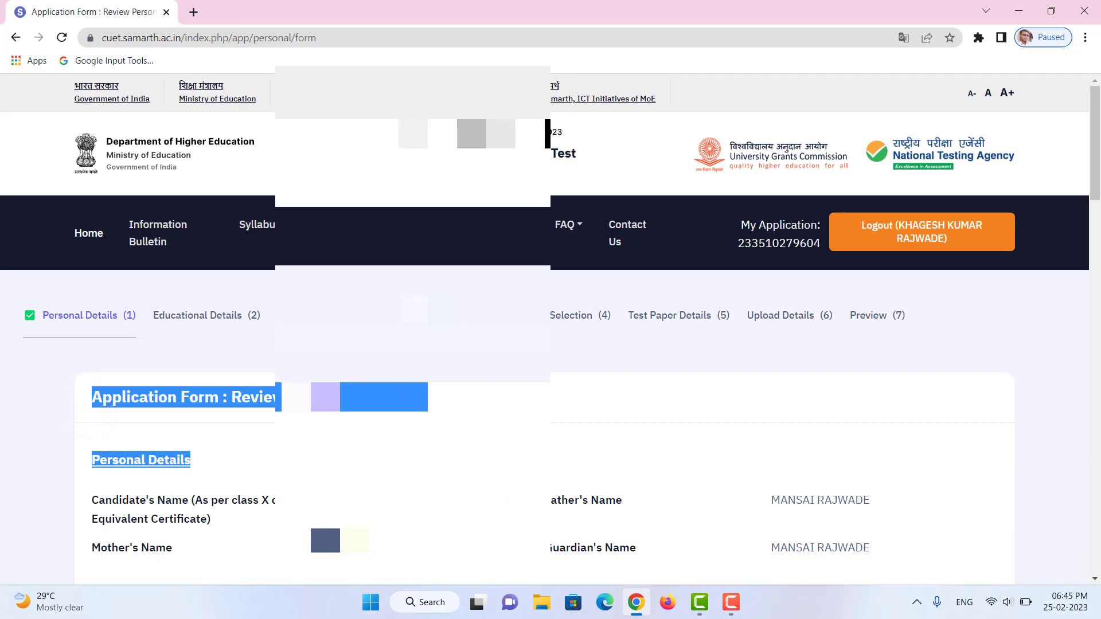
pyautogui.scroll(-10, 550, 326)
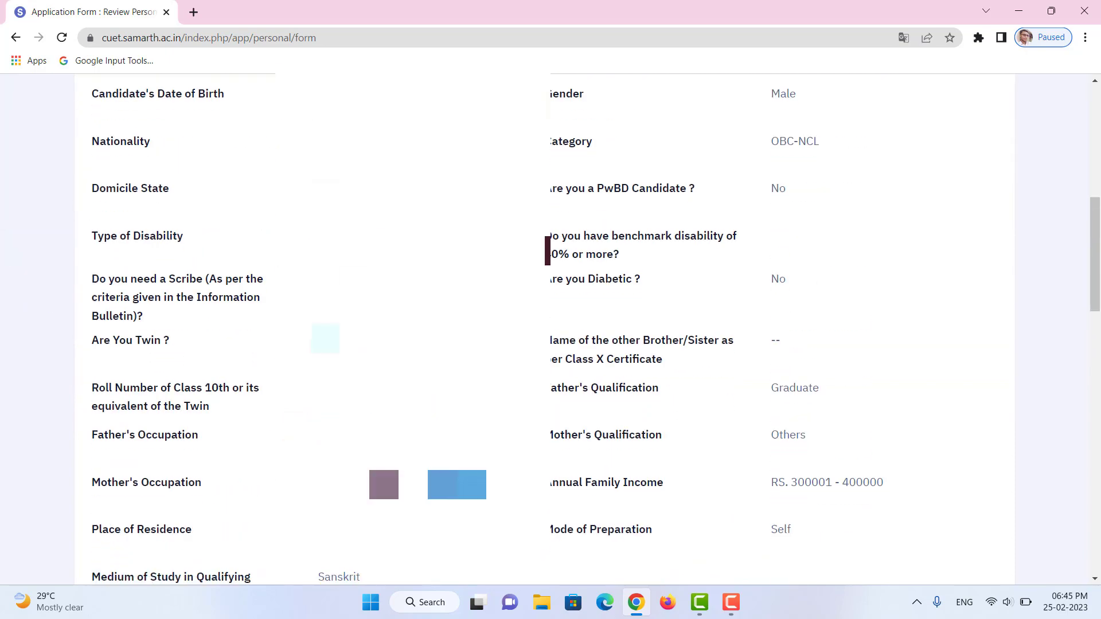
pyautogui.scroll(-10, 319, 452)
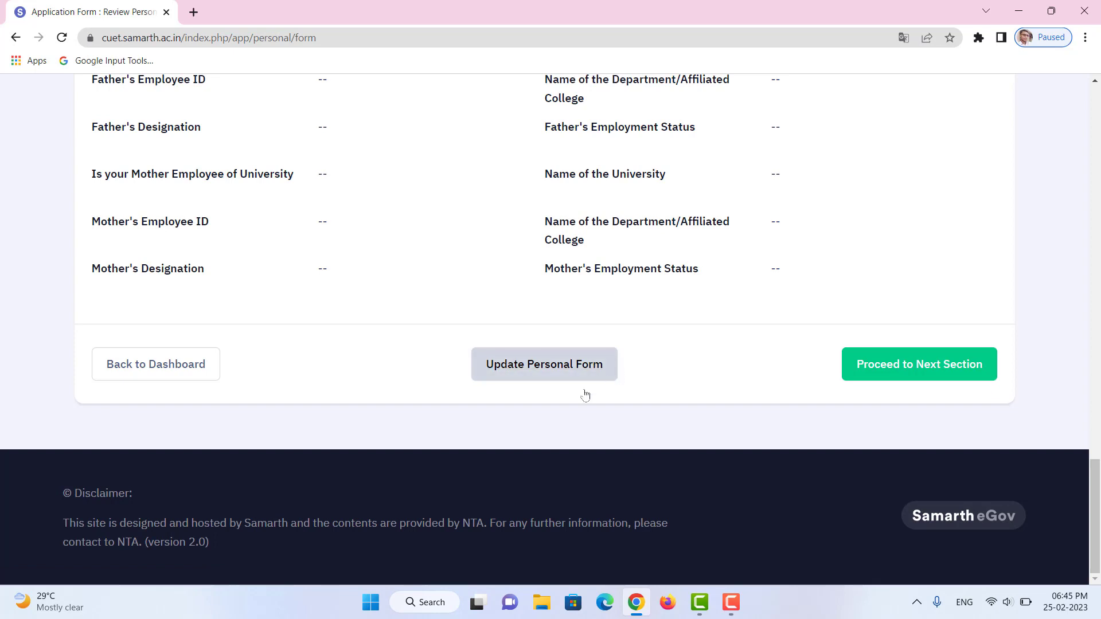
pyautogui.click(929, 370)
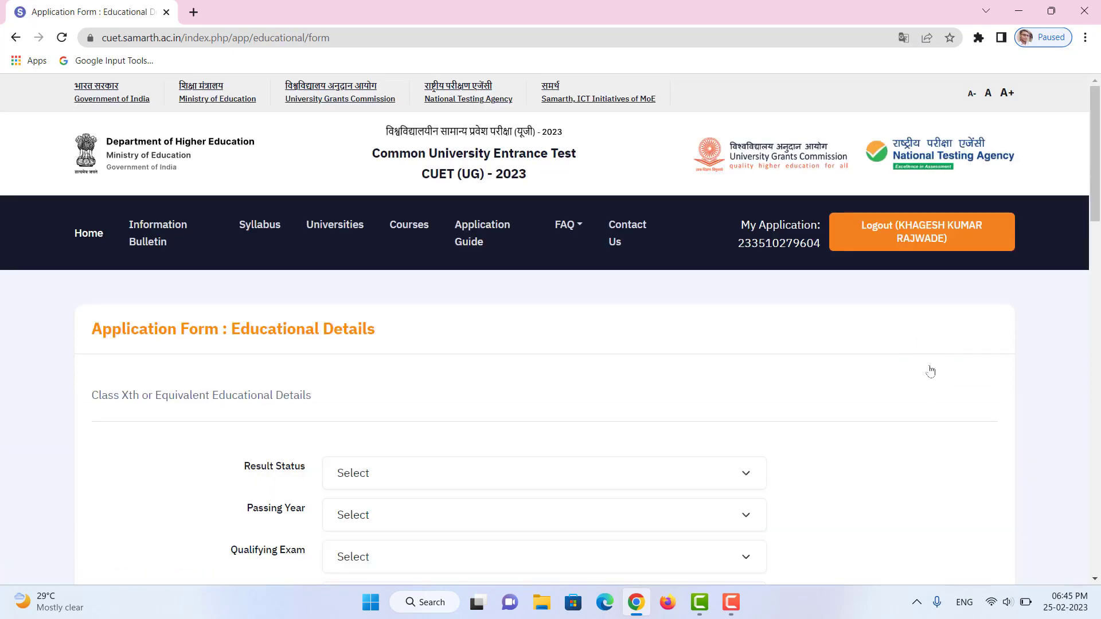
# - Set the Class Xth Result Status to Passed and Passing Year to 2015
pyautogui.moveTo(88, 327); pyautogui.dragTo(392, 331)
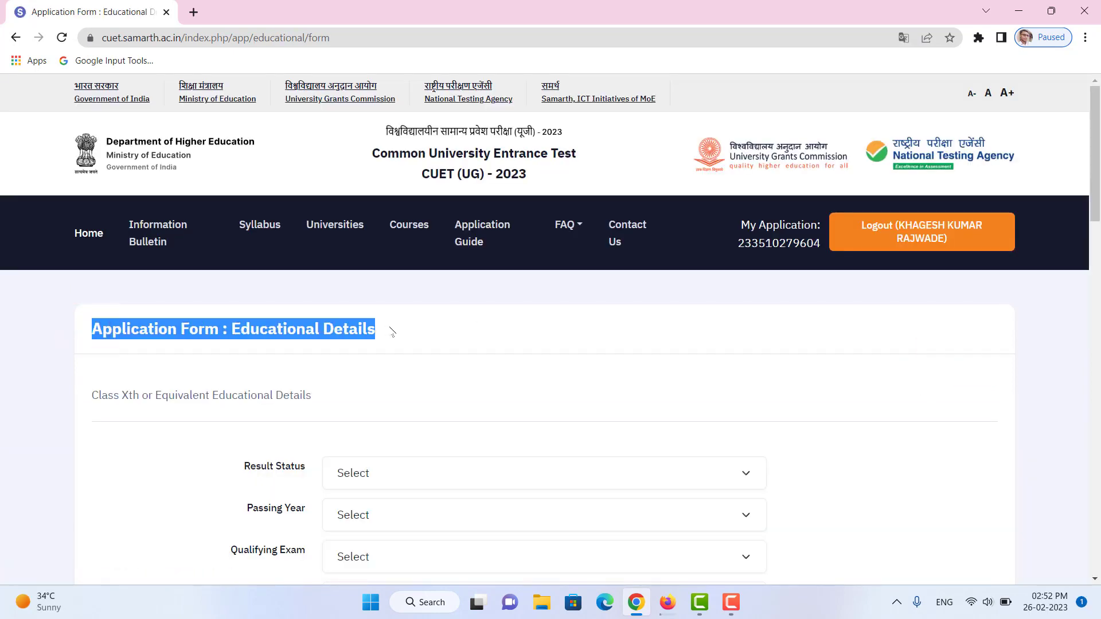
pyautogui.click(391, 332)
pyautogui.scroll(-1, 392, 332)
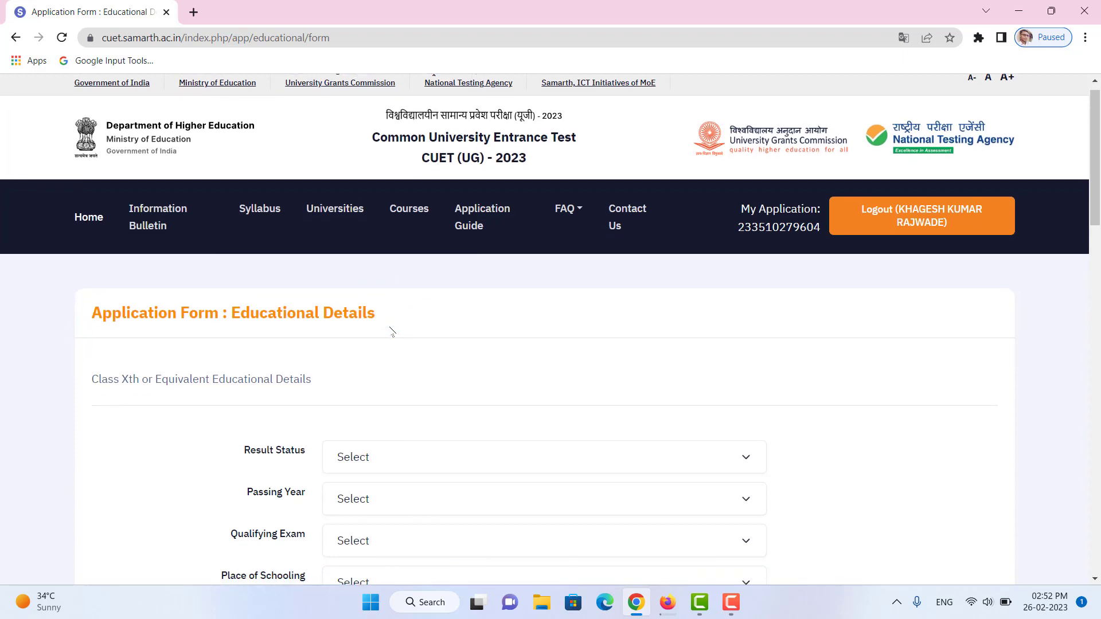
pyautogui.scroll(-3, 392, 331)
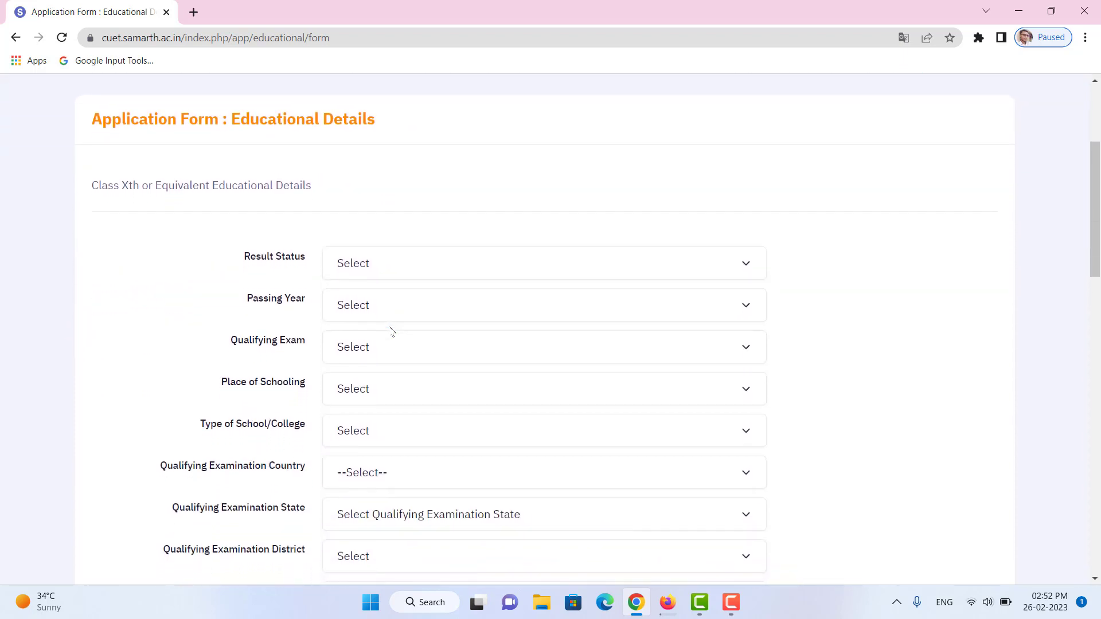
pyautogui.moveTo(88, 187); pyautogui.dragTo(292, 205)
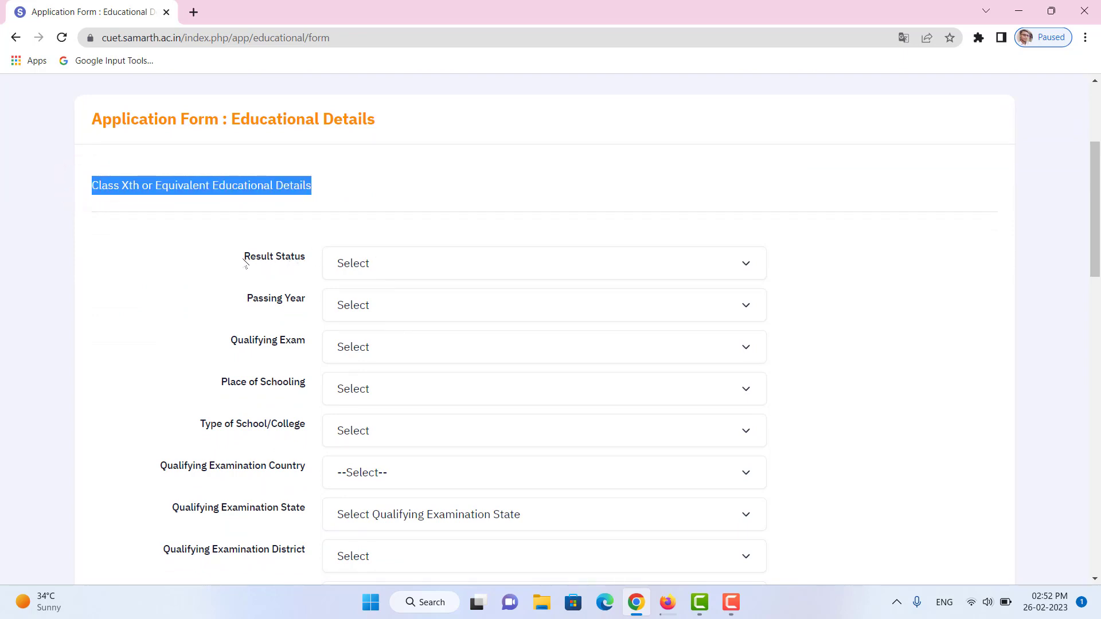
pyautogui.moveTo(243, 258); pyautogui.dragTo(366, 269)
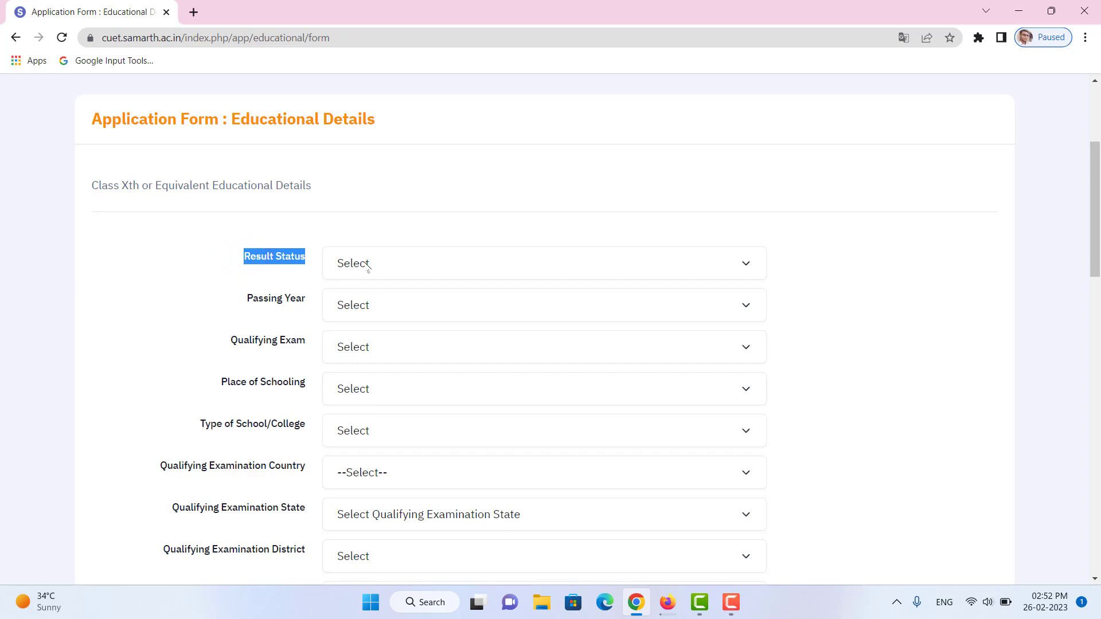
pyautogui.click(367, 265)
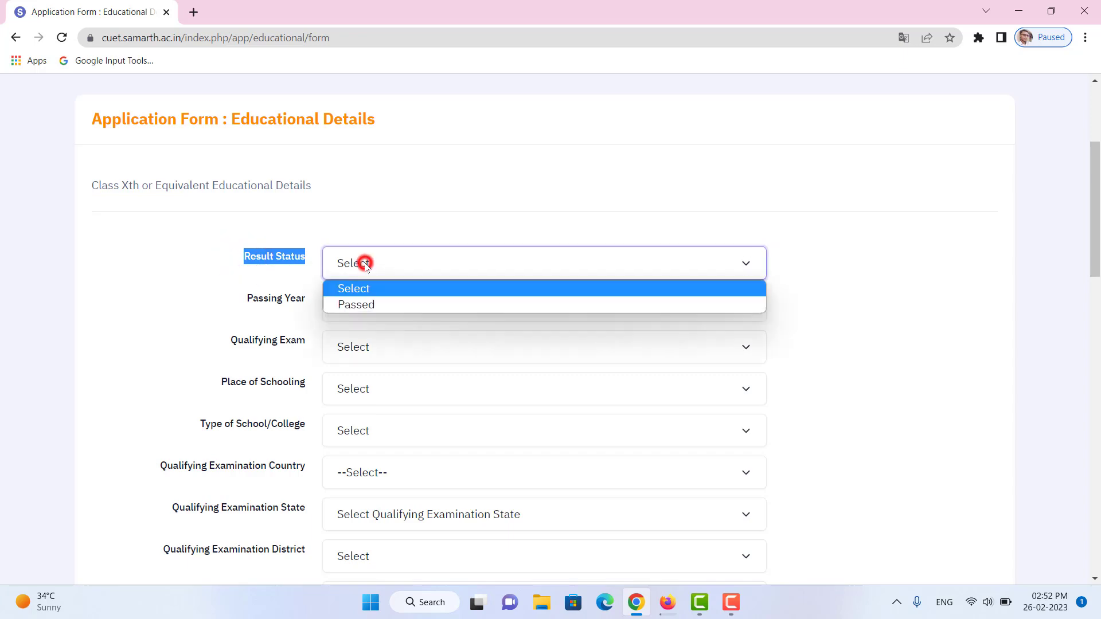
pyautogui.click(383, 304)
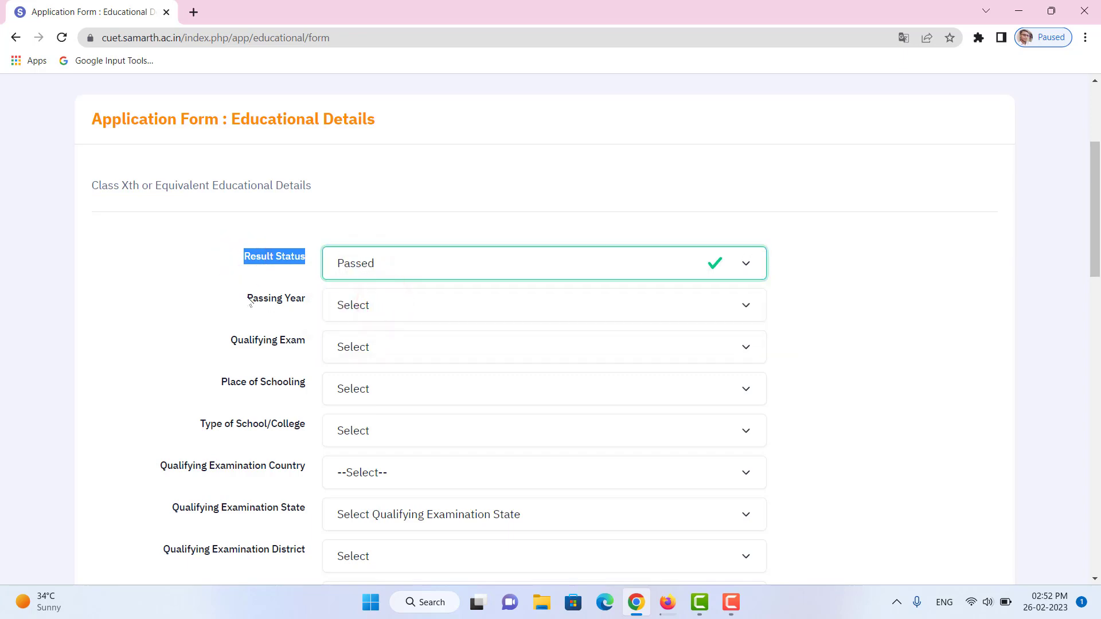
pyautogui.click(247, 298)
pyautogui.tripleClick(247, 298)
pyautogui.click(373, 308)
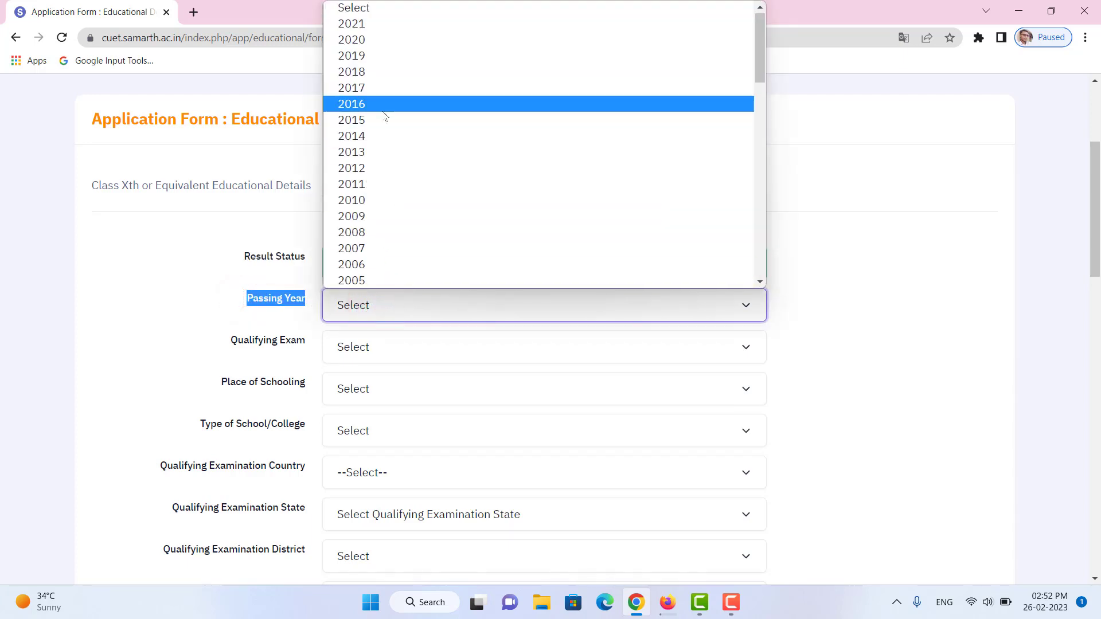
pyautogui.click(379, 123)
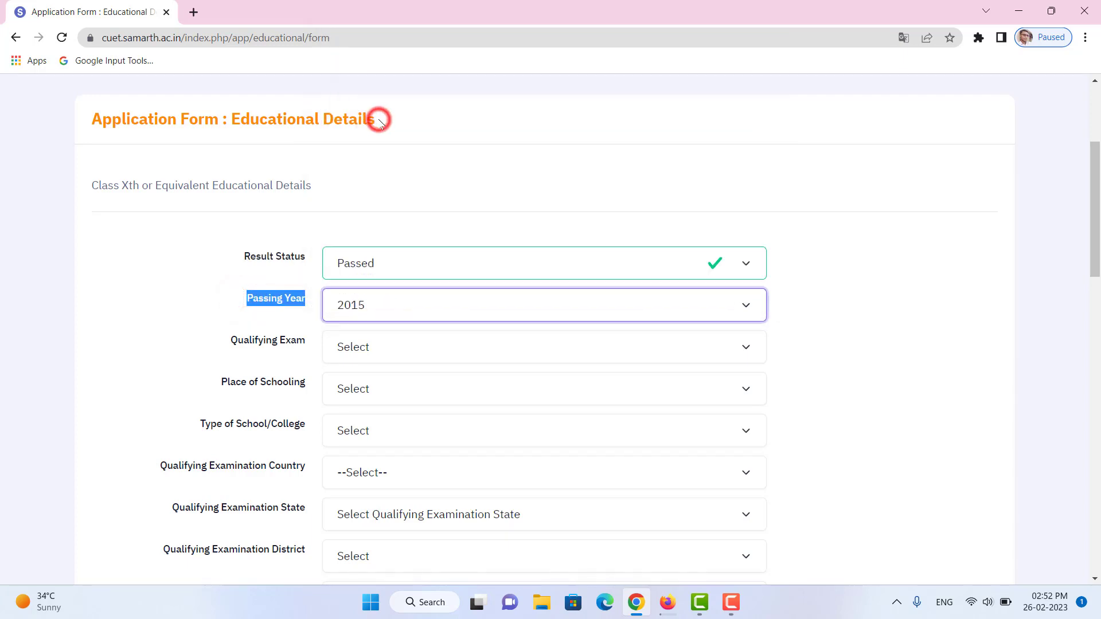
# - Choose 10th or Equivalent as qualifying exam, Rural schooling, and Government School type
pyautogui.tripleClick(231, 340)
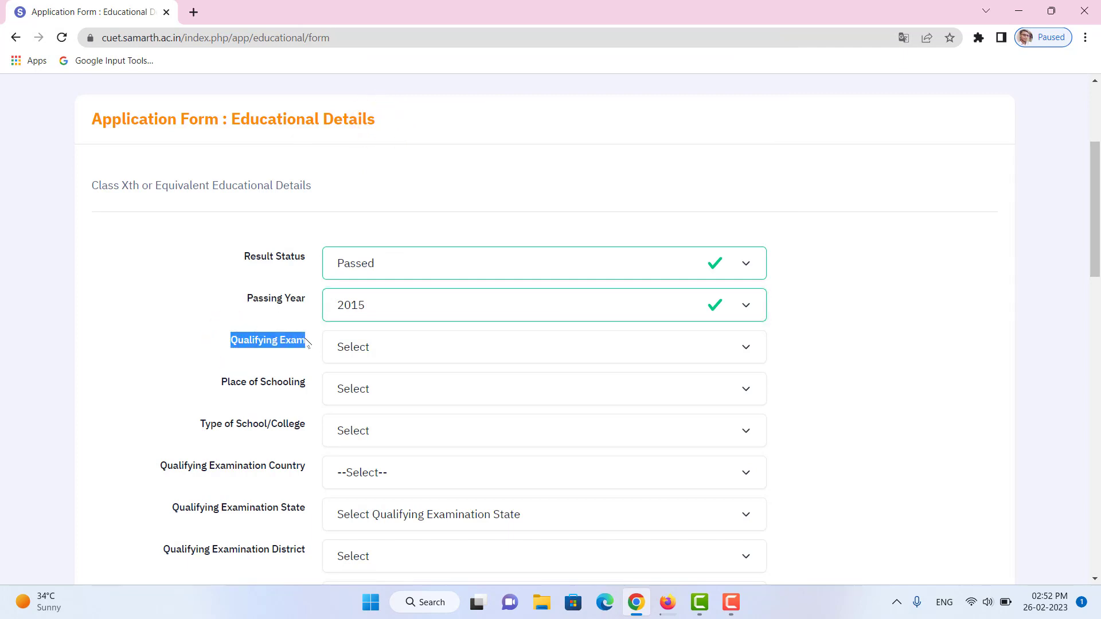
pyautogui.click(365, 347)
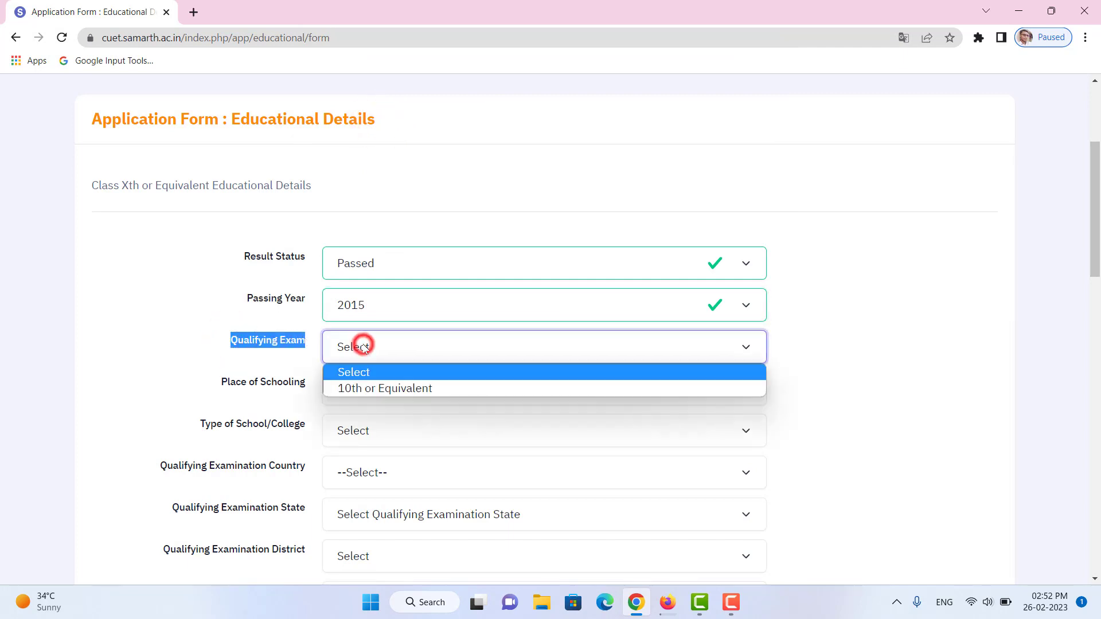
pyautogui.click(412, 388)
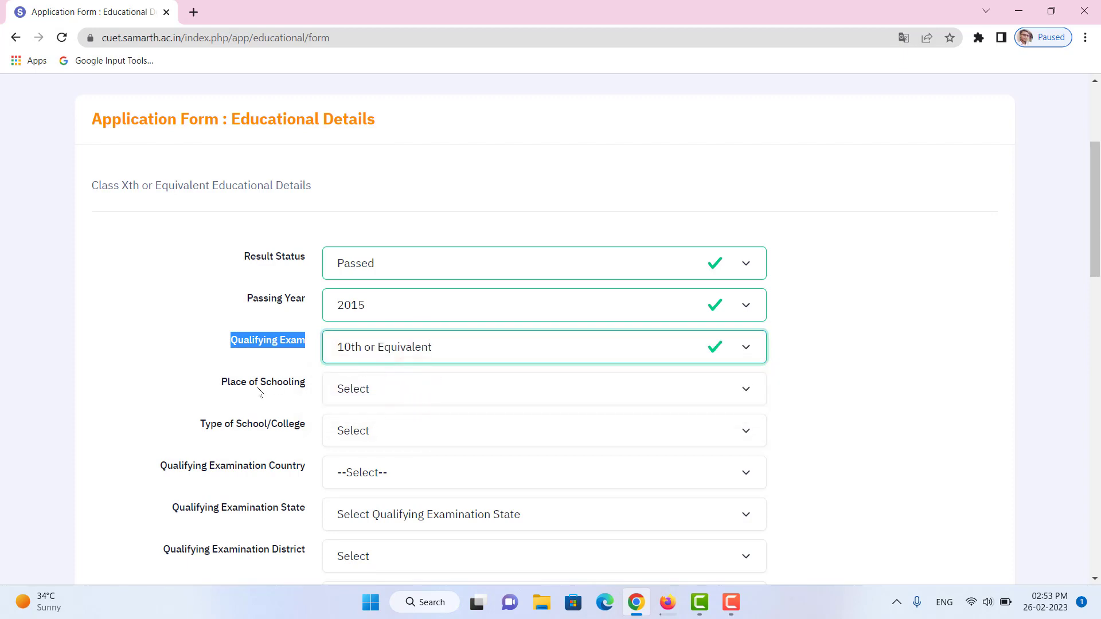
pyautogui.tripleClick(217, 381)
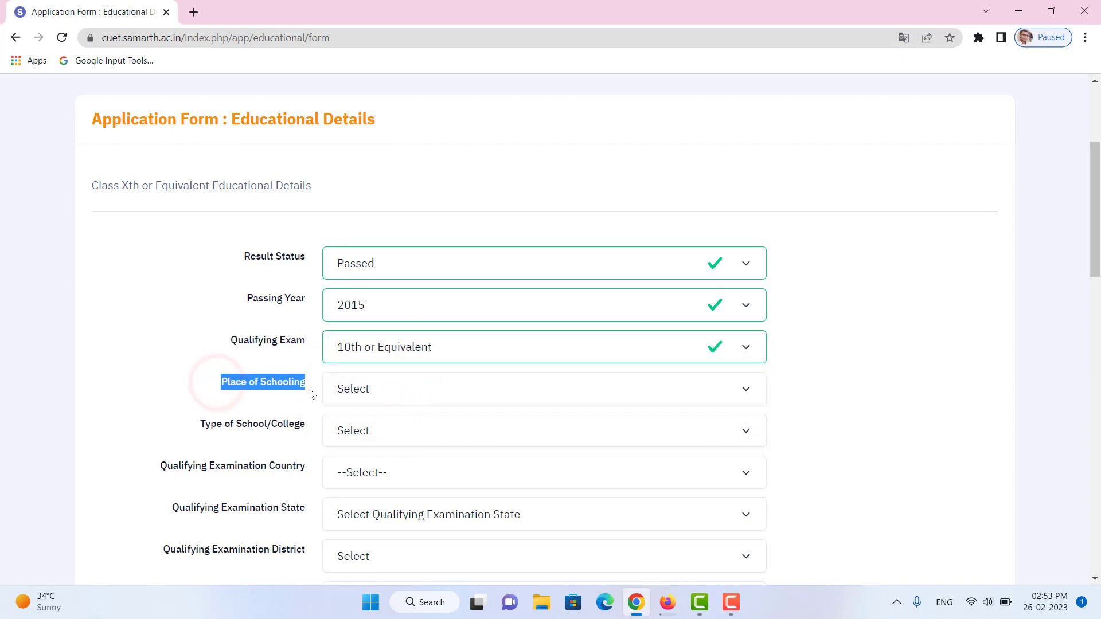
pyautogui.click(362, 390)
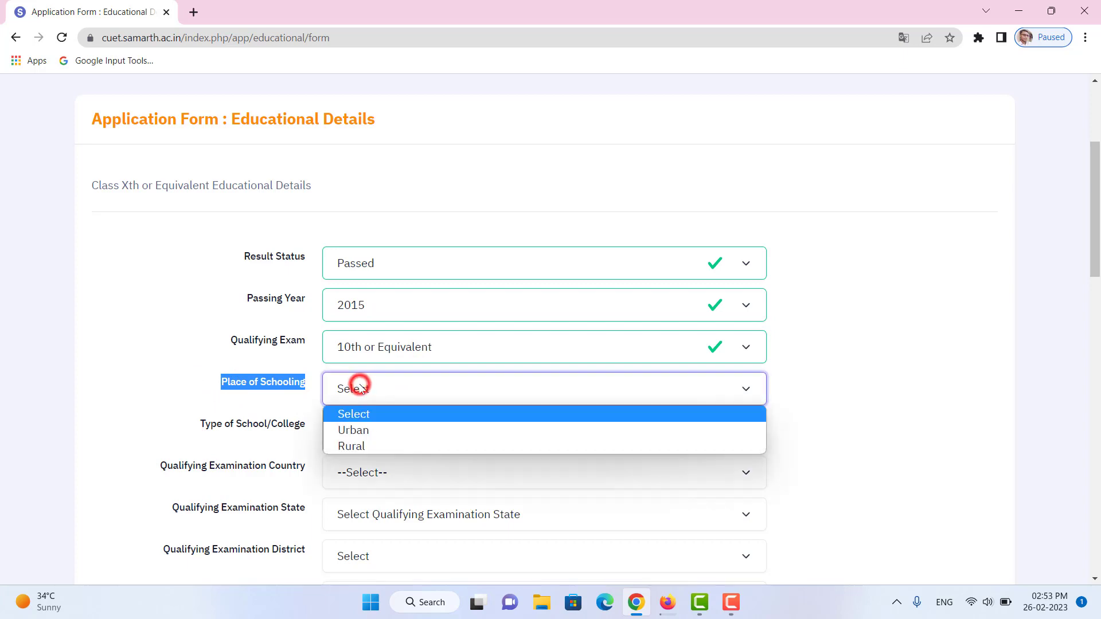
pyautogui.click(373, 444)
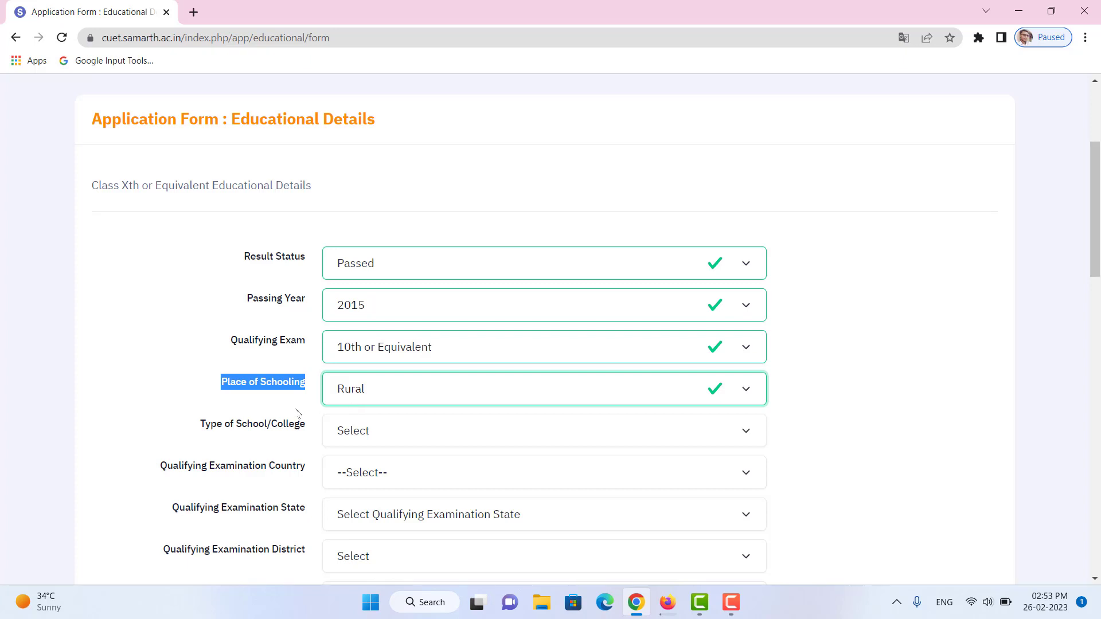
pyautogui.tripleClick(195, 426)
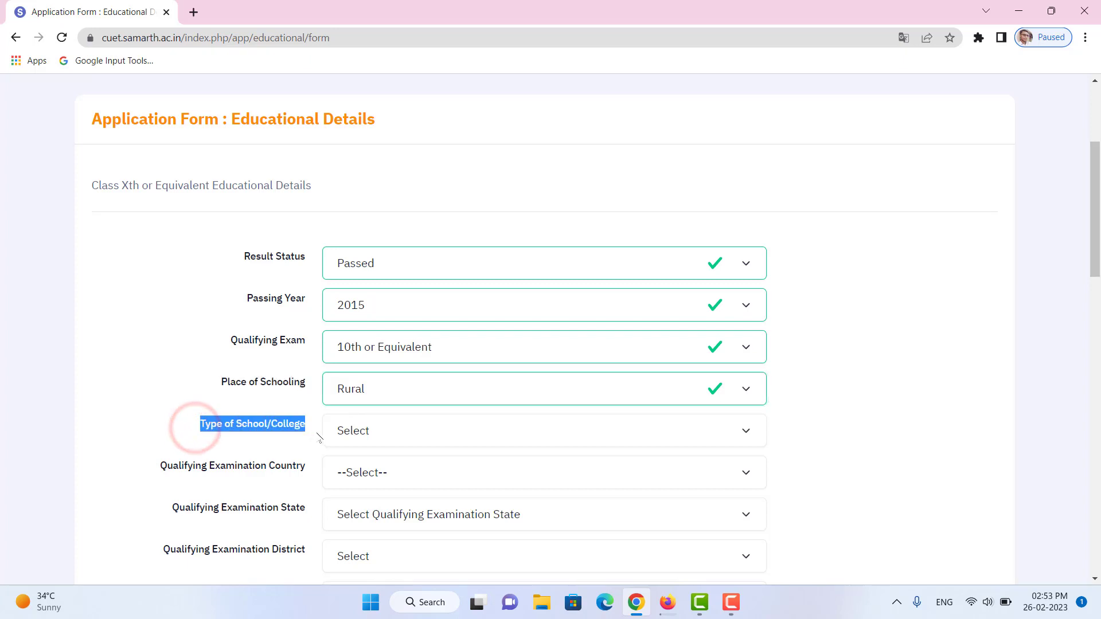
pyautogui.click(353, 433)
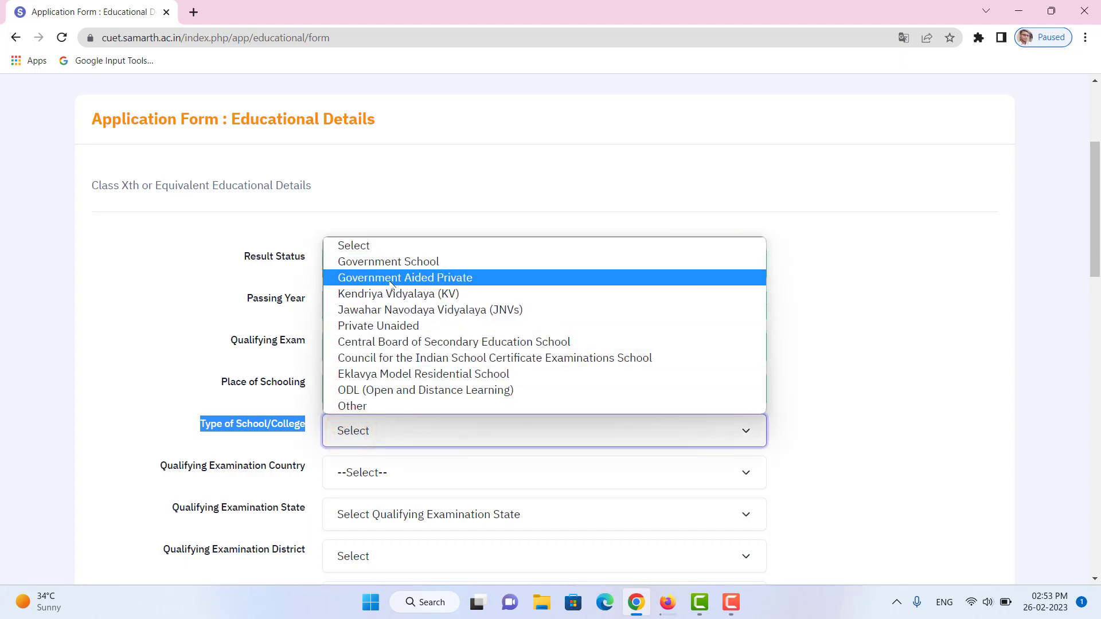
pyautogui.click(423, 264)
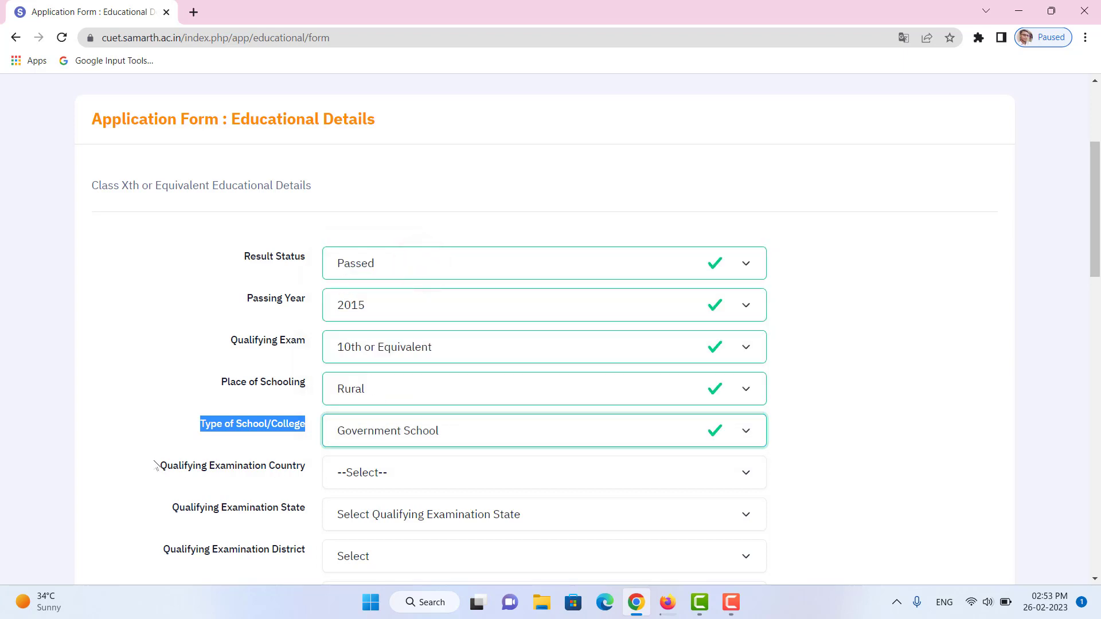
# - Set the qualifying examination location to India, CHHATTISGARH, district JASHPUR
pyautogui.moveTo(154, 464); pyautogui.dragTo(321, 467)
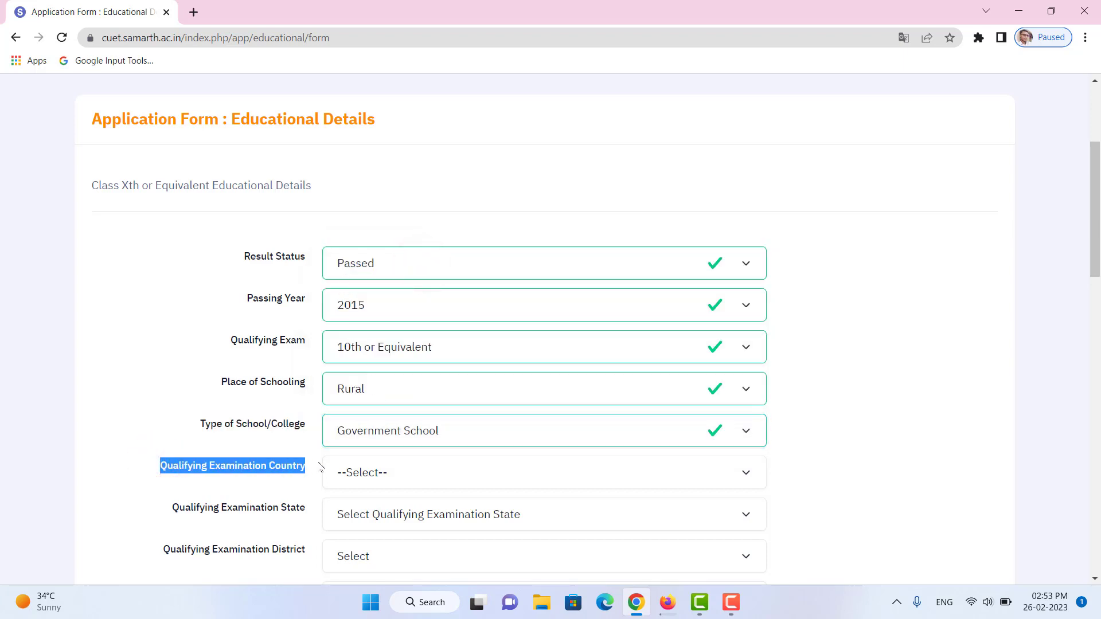
pyautogui.click(364, 472)
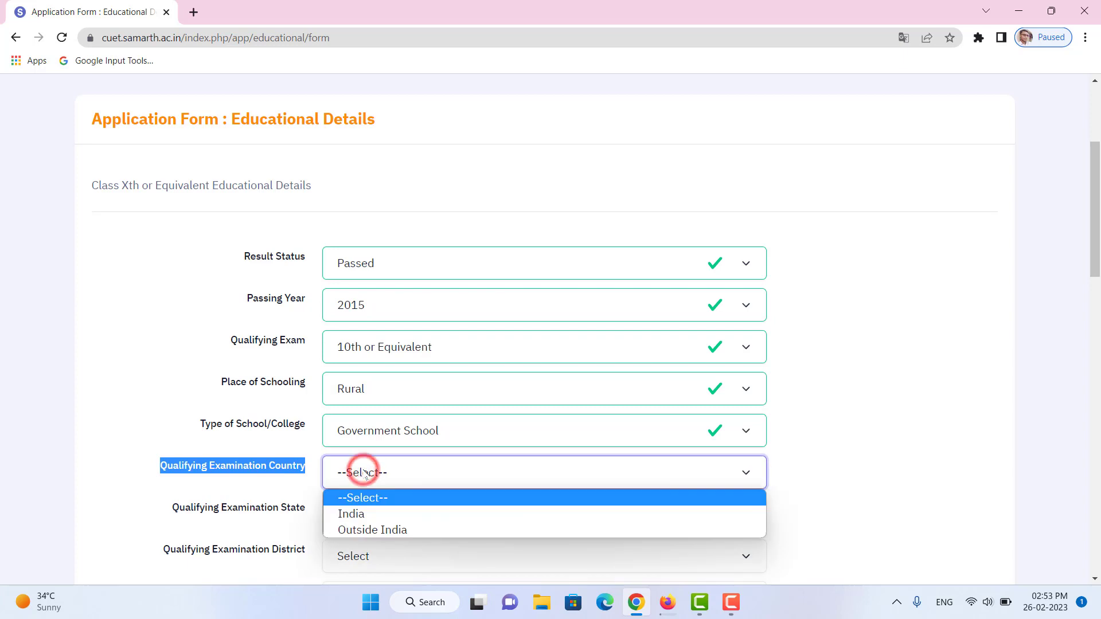
pyautogui.click(374, 513)
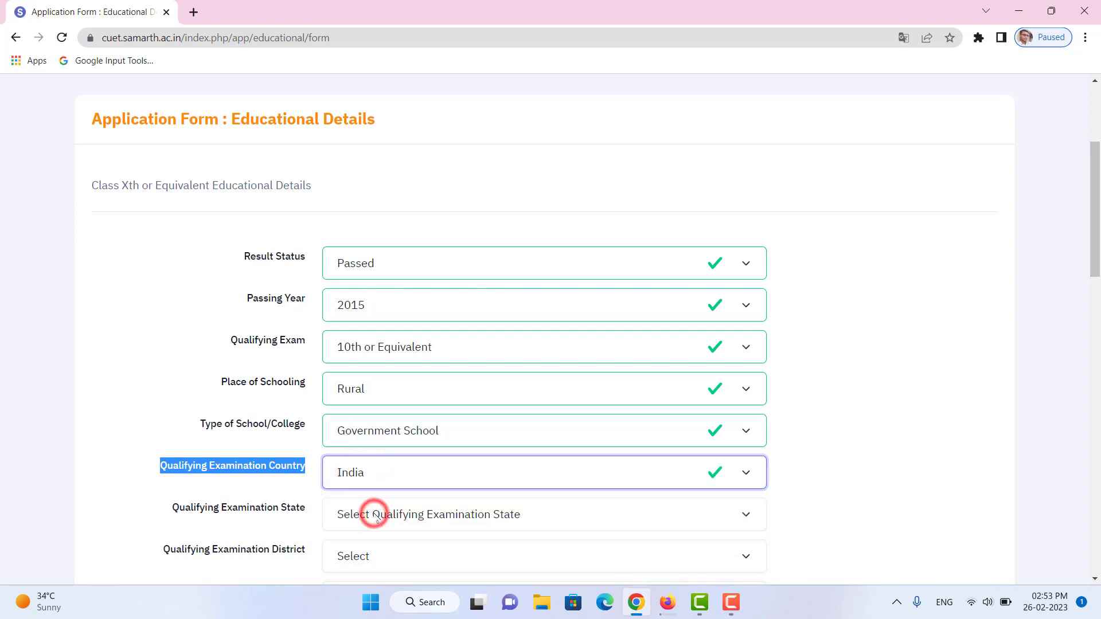
pyautogui.click(164, 509)
pyautogui.moveTo(218, 512); pyautogui.dragTo(310, 512)
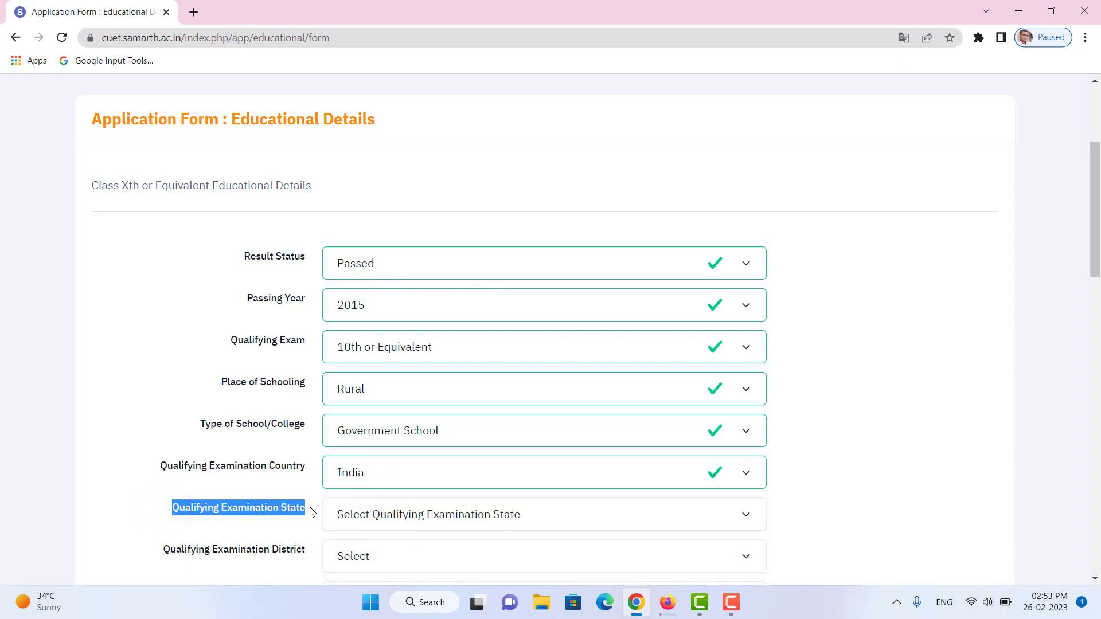
pyautogui.click(391, 516)
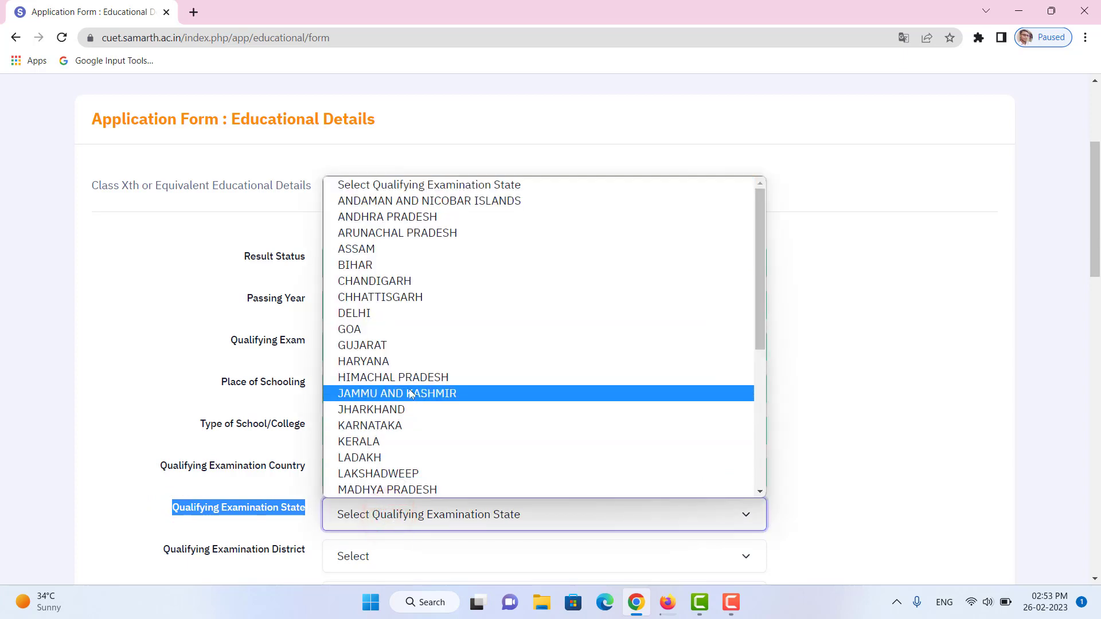
pyautogui.click(422, 297)
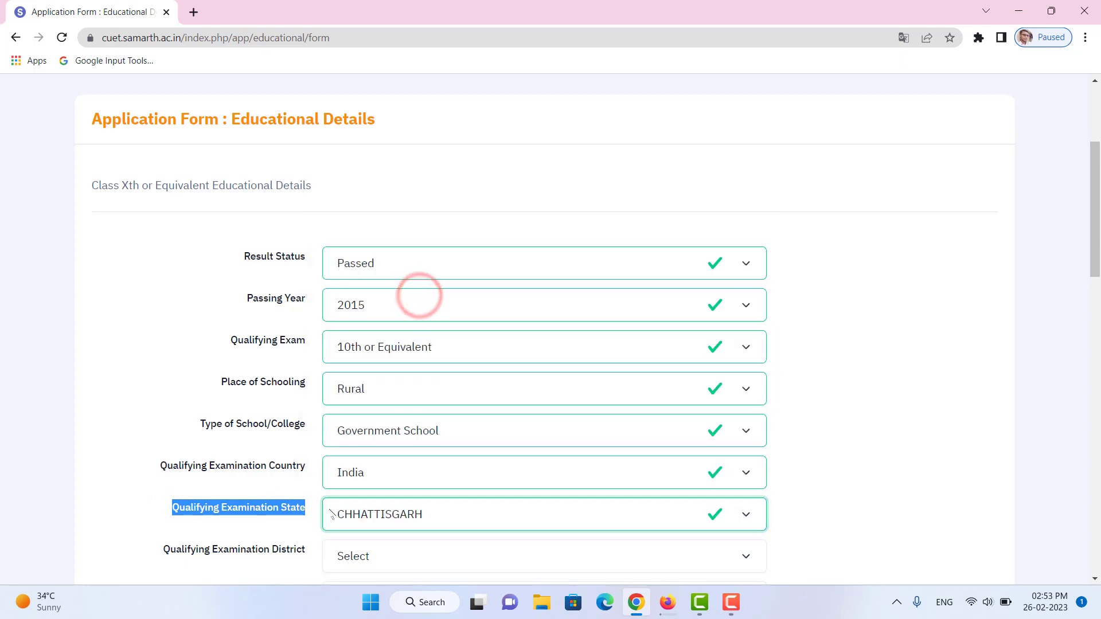
pyautogui.click(260, 543)
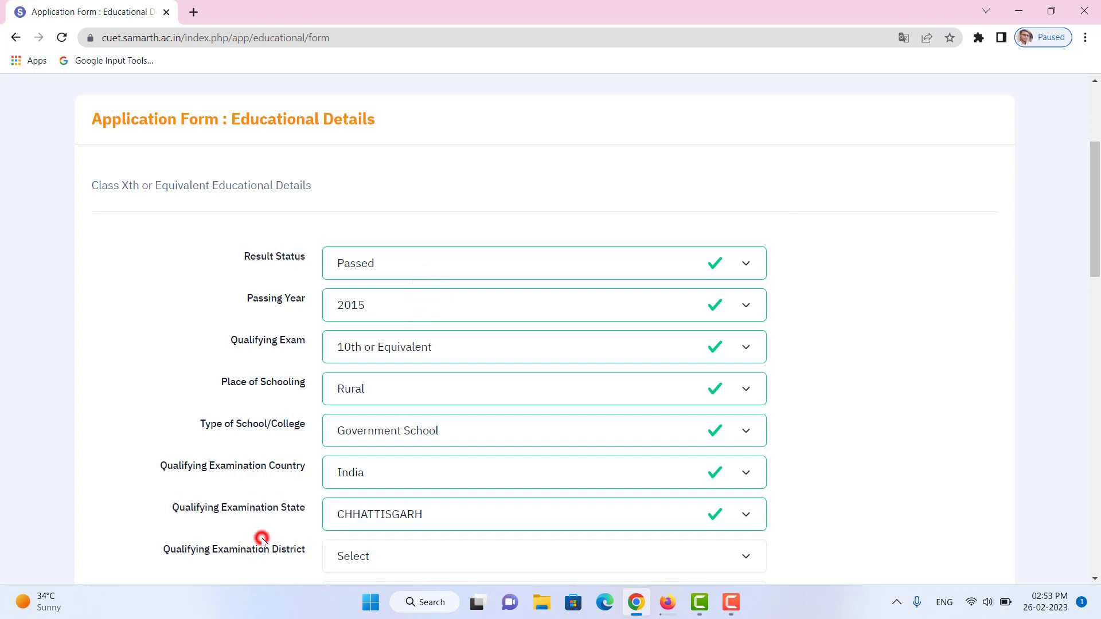
pyautogui.moveTo(162, 549); pyautogui.dragTo(317, 557)
pyautogui.click(386, 558)
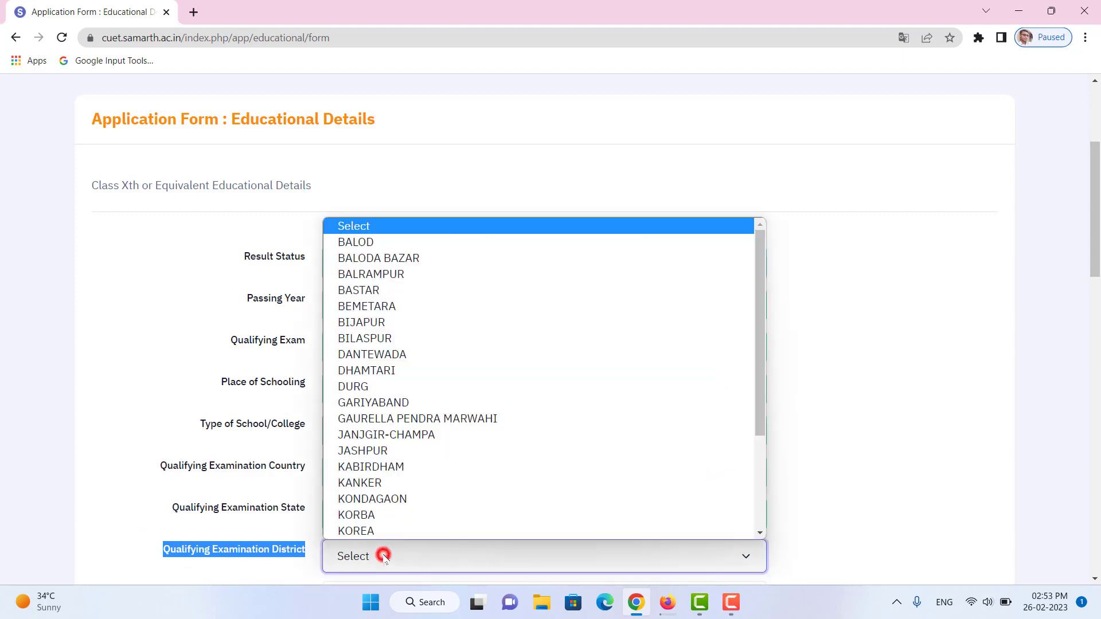
pyautogui.scroll(-3, 425, 315)
pyautogui.click(421, 314)
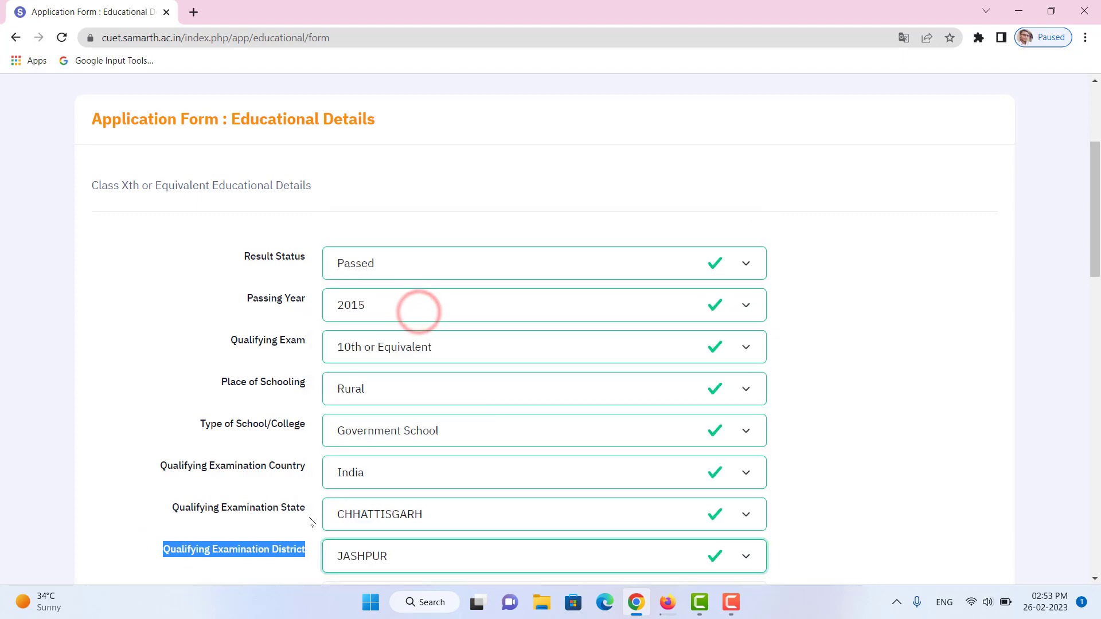
pyautogui.click(304, 536)
pyautogui.scroll(-5, 305, 536)
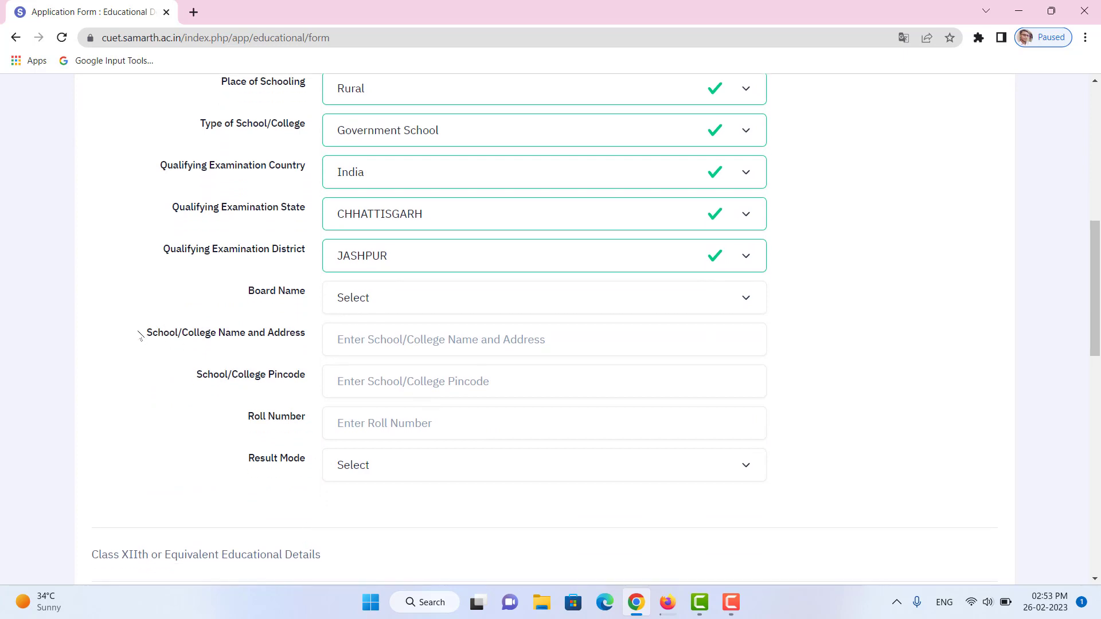
# - Choose OTHER from the Class Xth Board Name list
pyautogui.moveTo(248, 296); pyautogui.dragTo(307, 300)
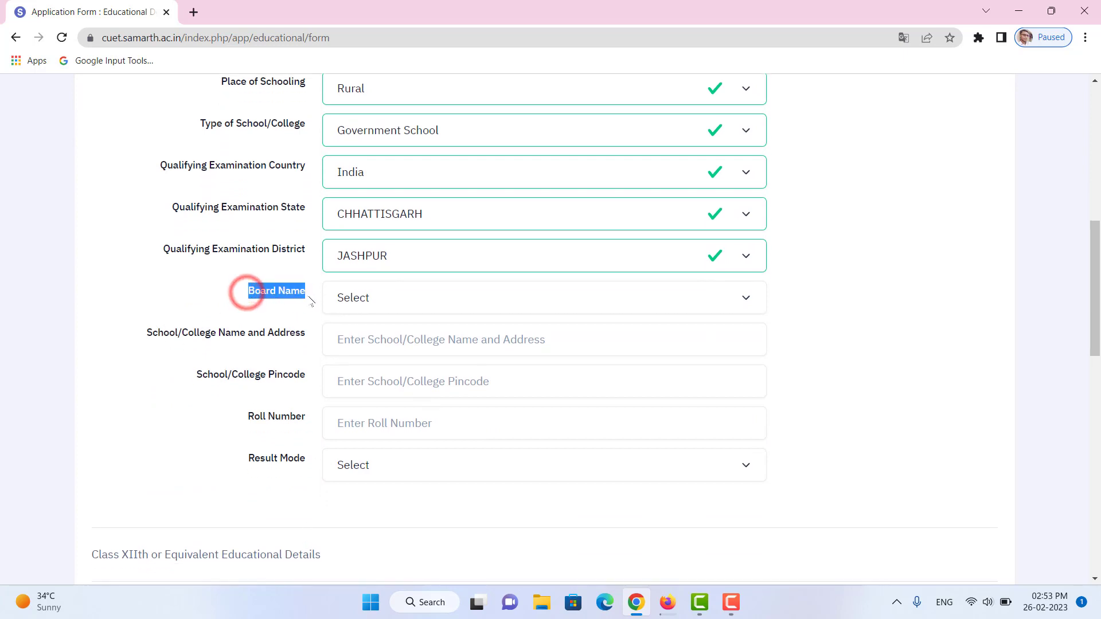
pyautogui.click(388, 300)
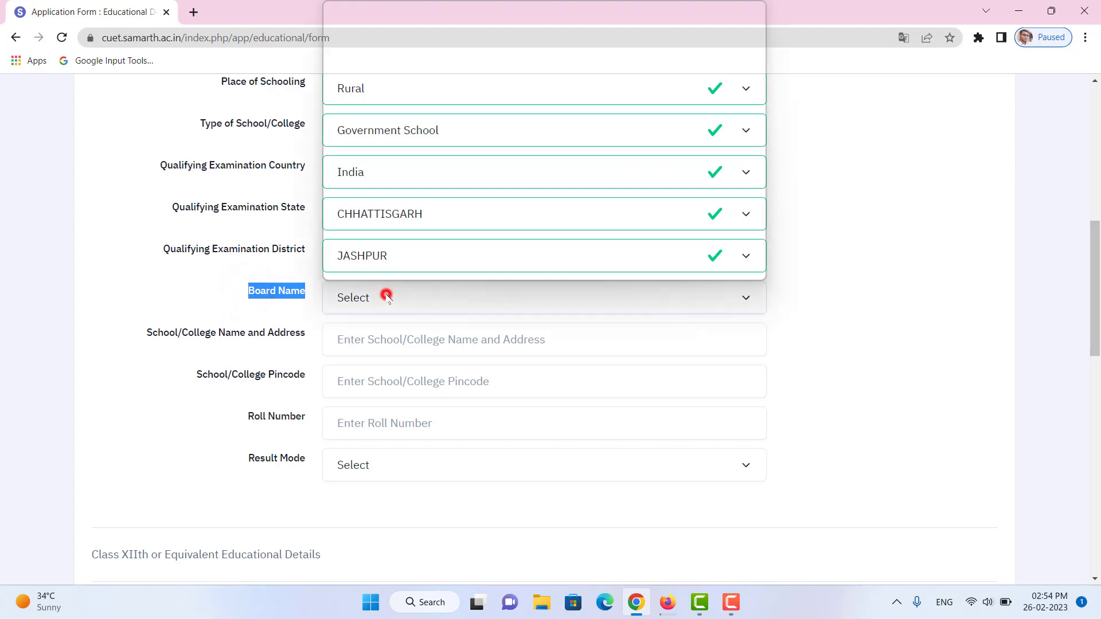
pyautogui.scroll(-1, 413, 246)
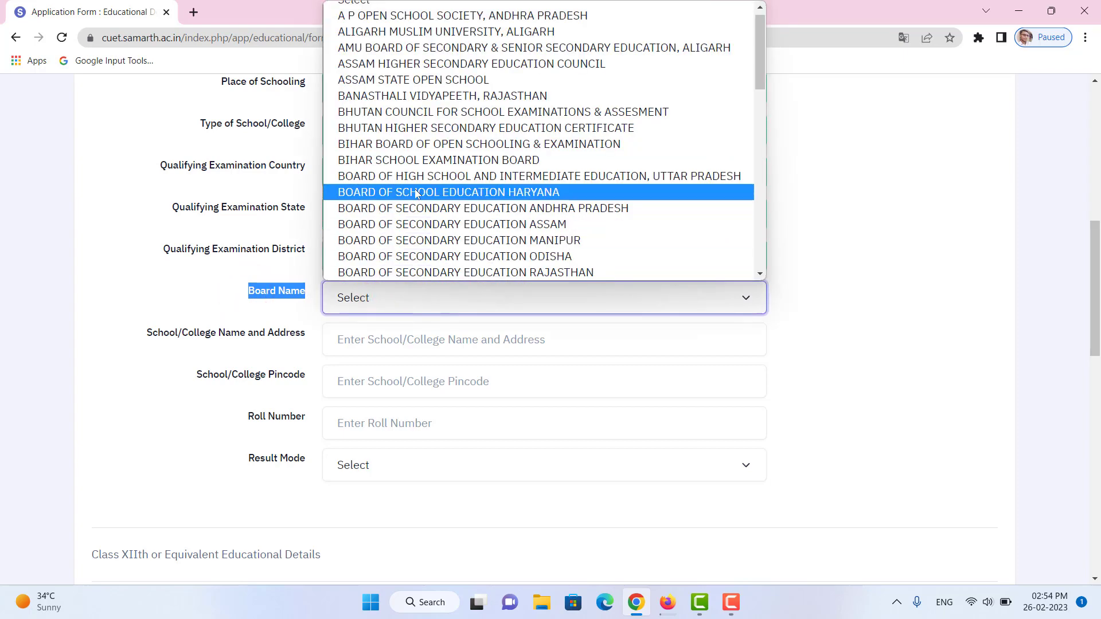
pyautogui.scroll(-3, 422, 78)
pyautogui.scroll(-5, 421, 79)
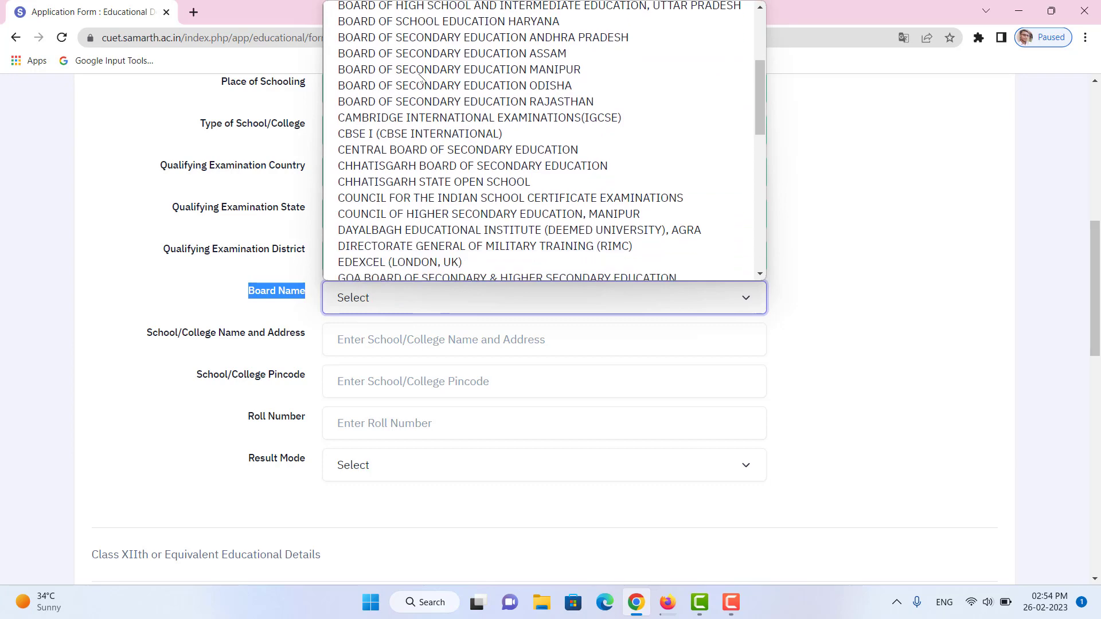
pyautogui.scroll(-5, 422, 78)
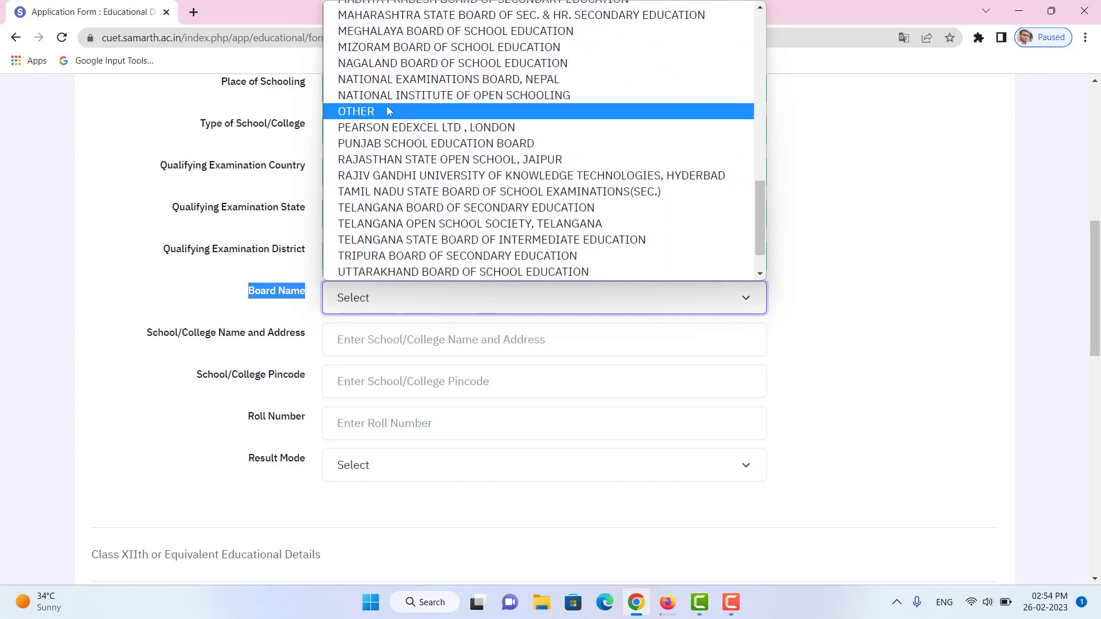
pyautogui.click(413, 109)
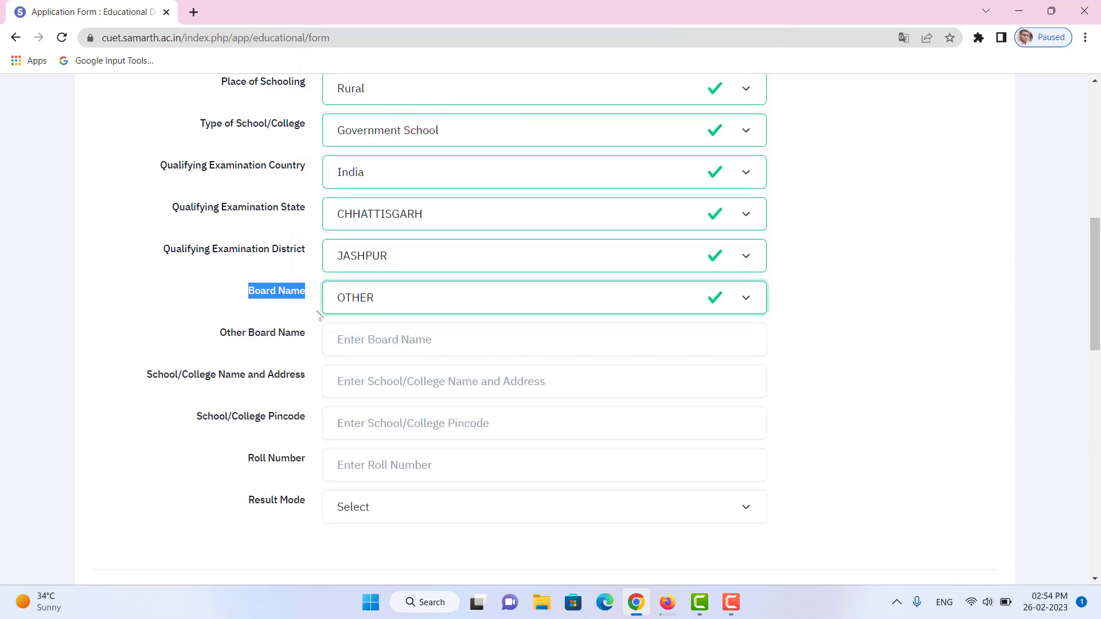
# - Fill Other Board Name with the suggestion CG SANSKRIT BOARD RAIPUR
pyautogui.moveTo(222, 340); pyautogui.dragTo(309, 342)
pyautogui.click(382, 341)
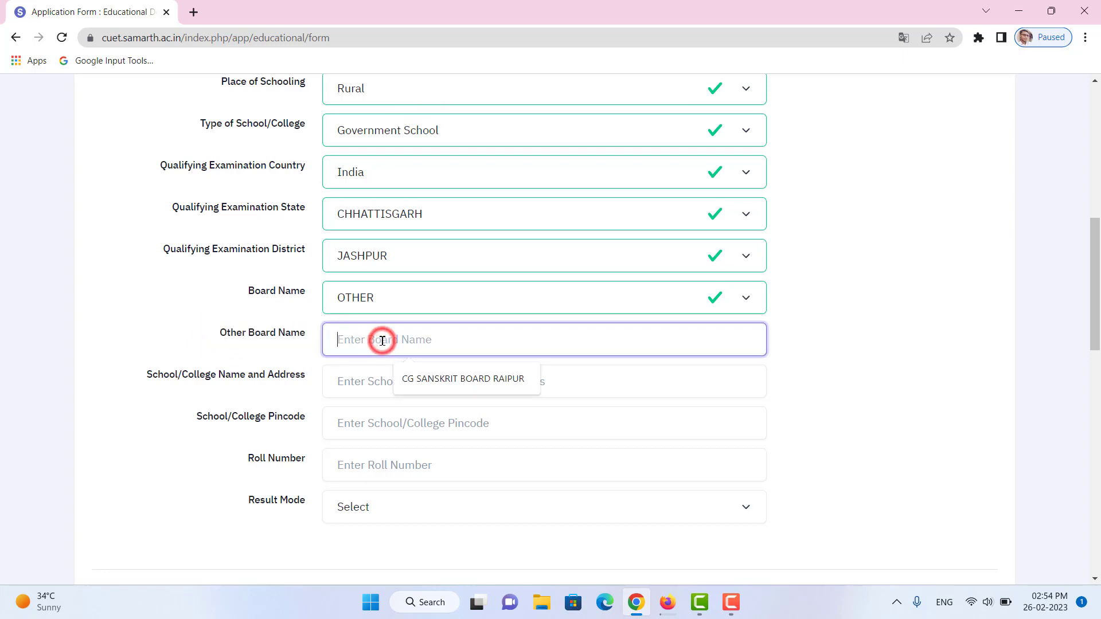
pyautogui.click(431, 375)
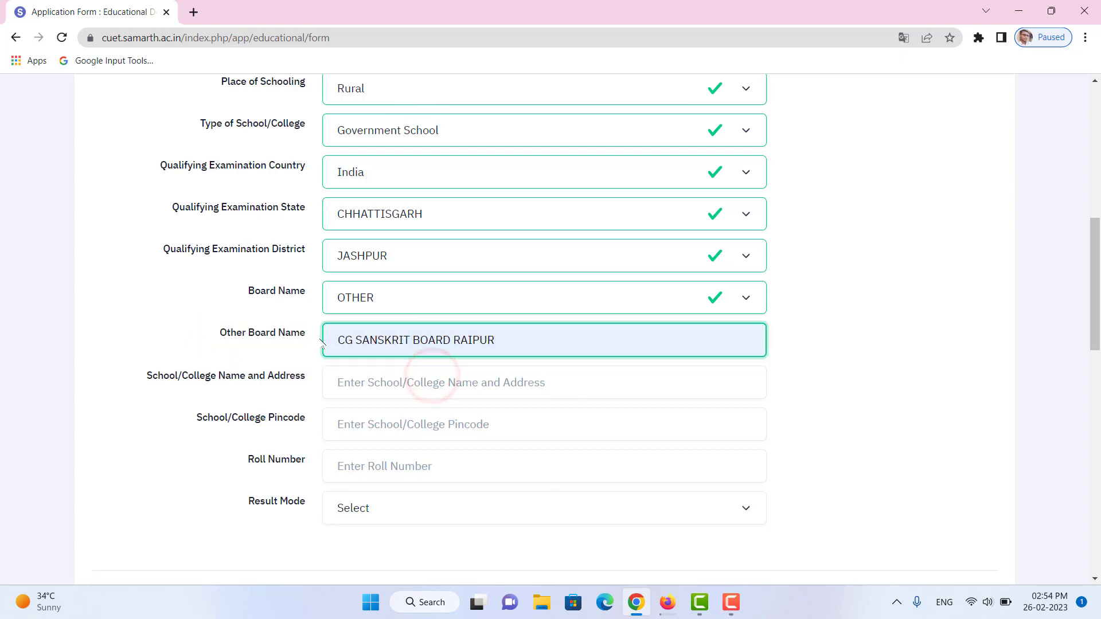
pyautogui.moveTo(143, 380); pyautogui.dragTo(313, 384)
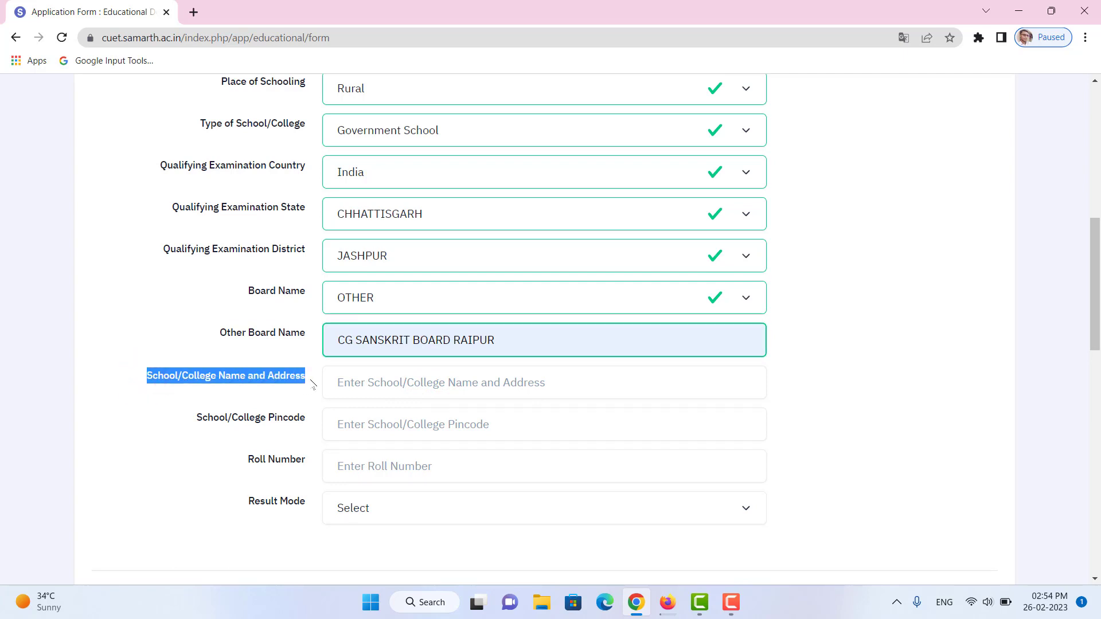
# - Enter school SRGGS SCHOOL SAMAR BAR, the school's pincode, and the suggested roll number
pyautogui.click(400, 380)
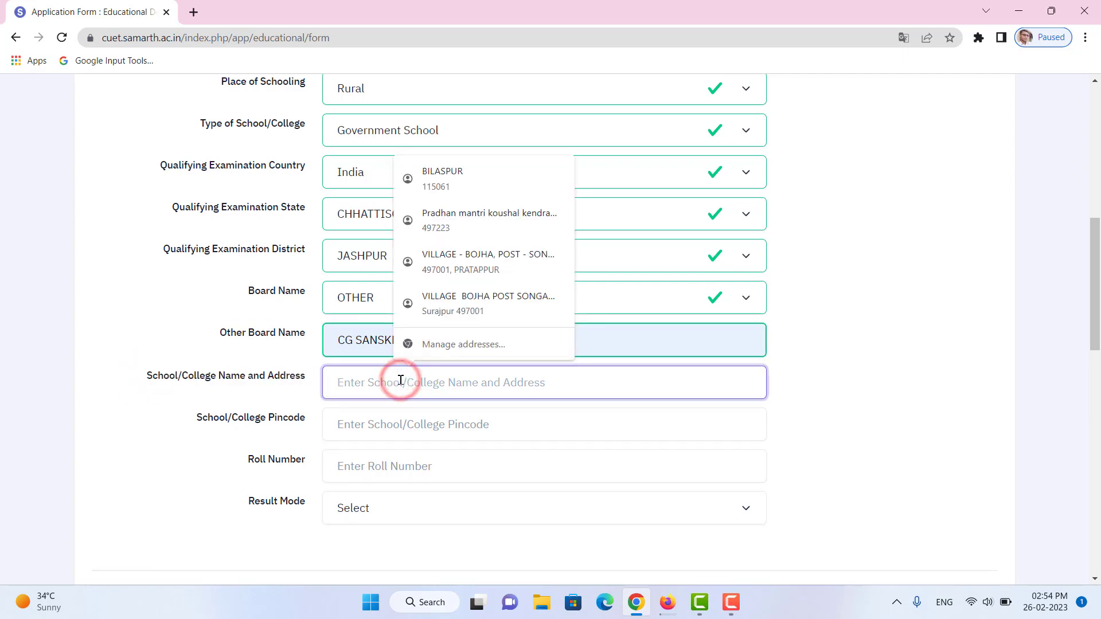
pyautogui.write('SRGGS SCHOOL SAMAR BAR')
pyautogui.click(478, 424)
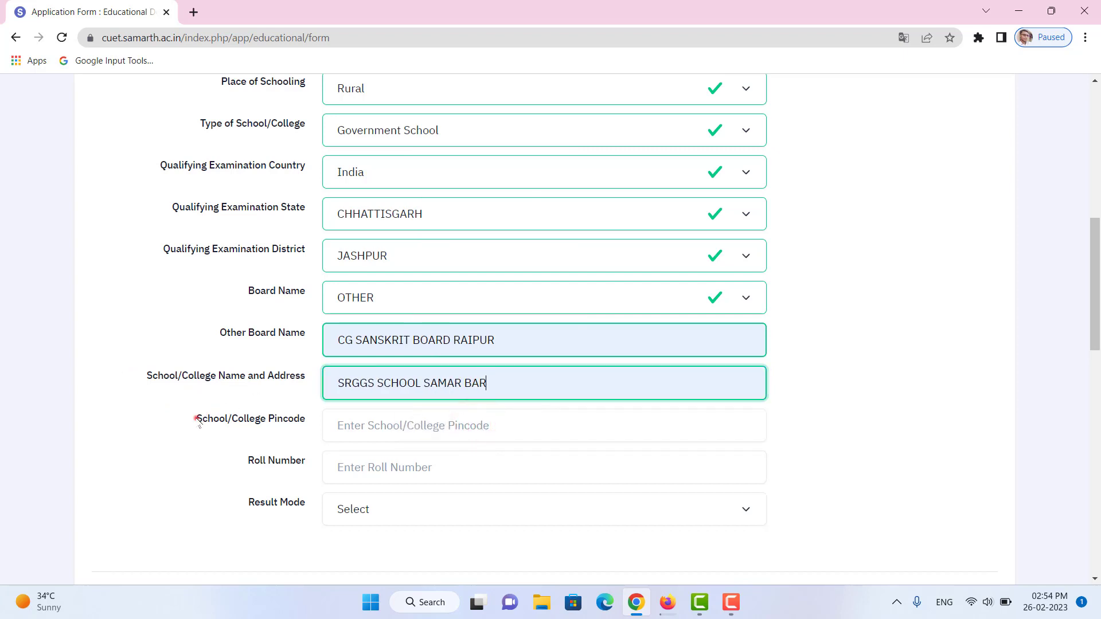
pyautogui.moveTo(198, 422); pyautogui.dragTo(314, 424)
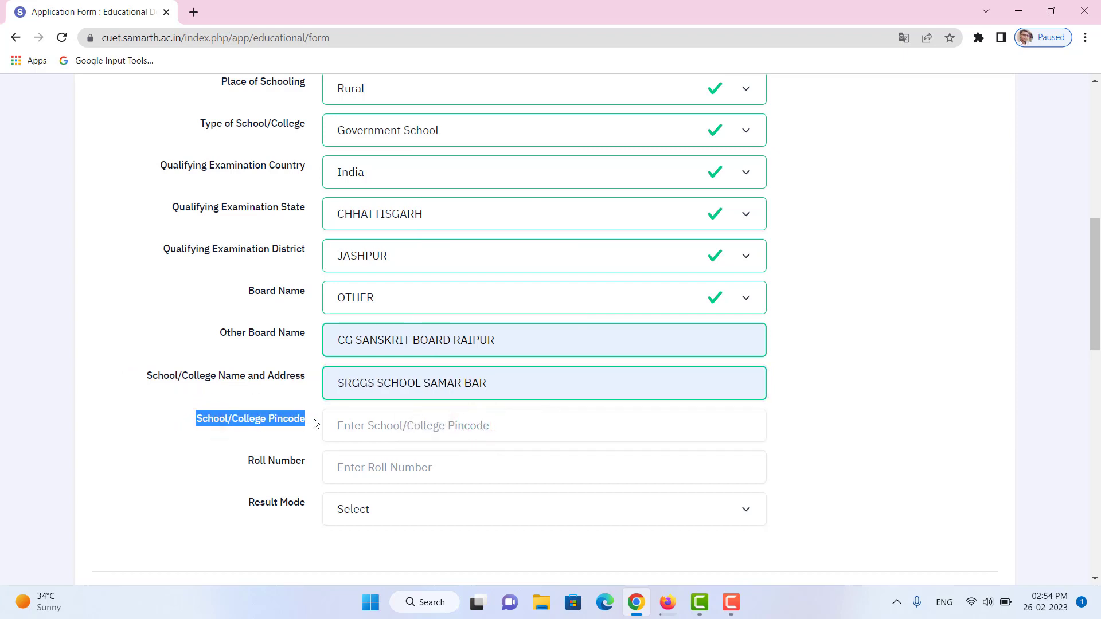
pyautogui.click(387, 426)
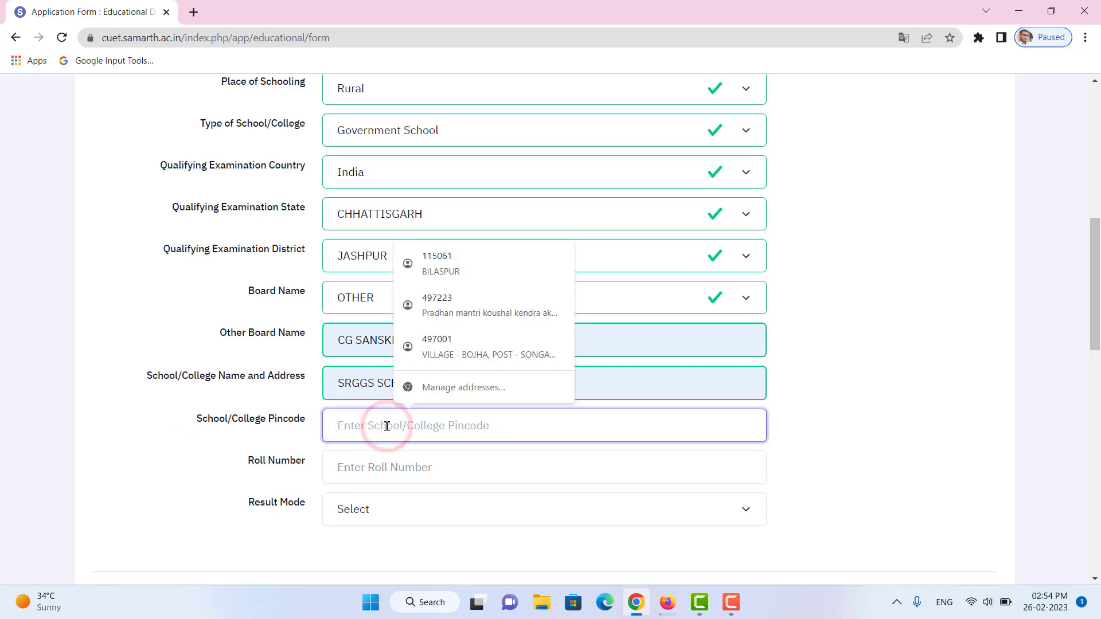
pyautogui.write('496224')
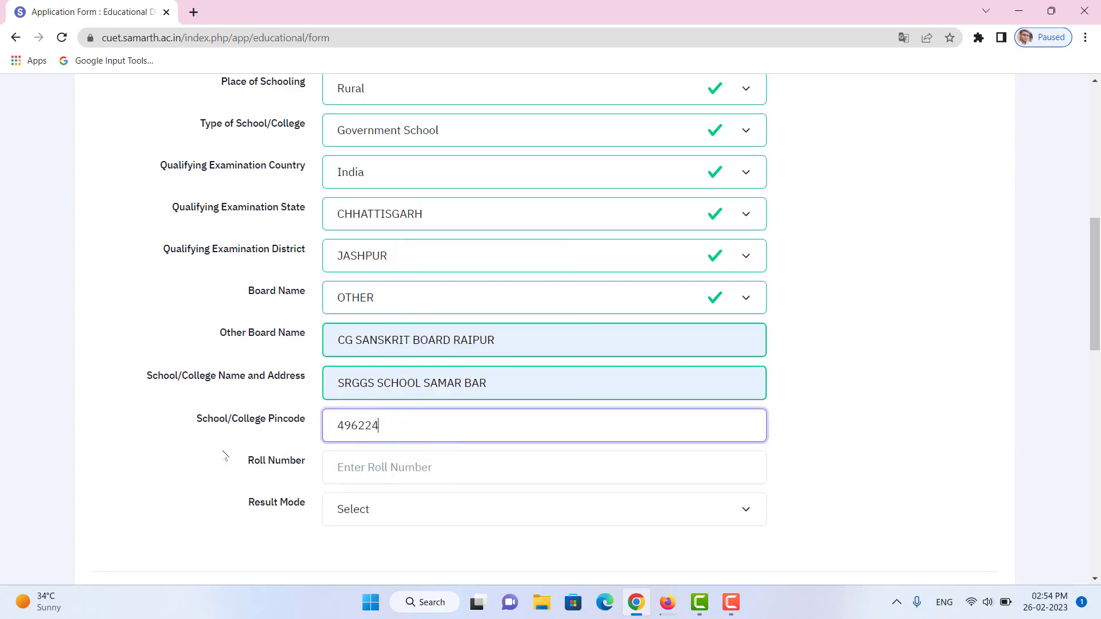
pyautogui.moveTo(244, 461); pyautogui.dragTo(314, 467)
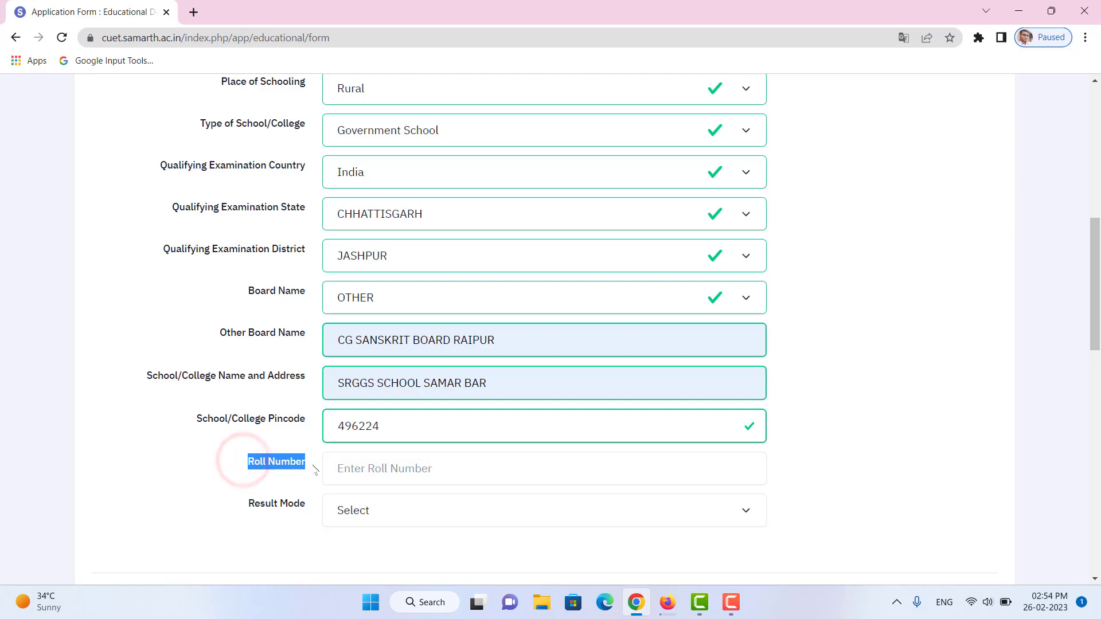
pyautogui.click(382, 464)
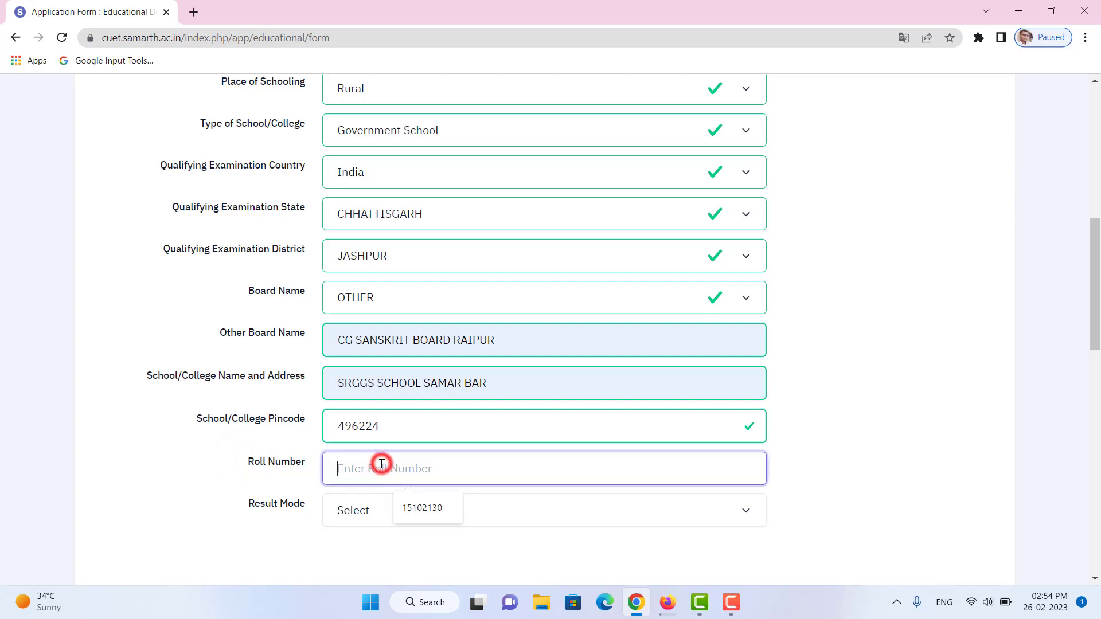
pyautogui.click(434, 502)
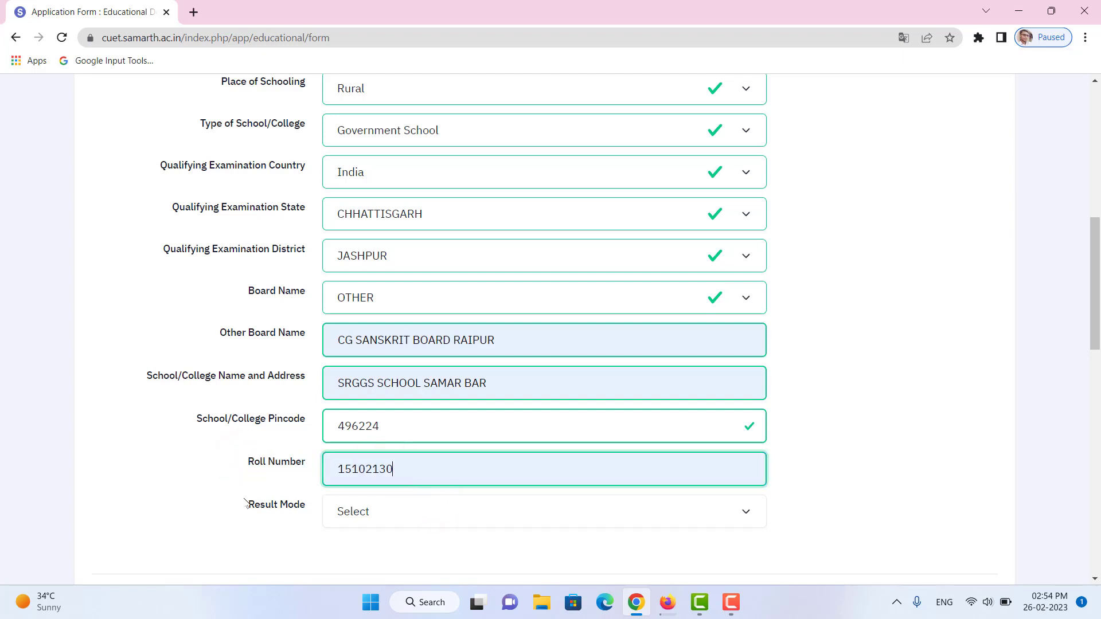
pyautogui.moveTo(245, 507); pyautogui.dragTo(313, 509)
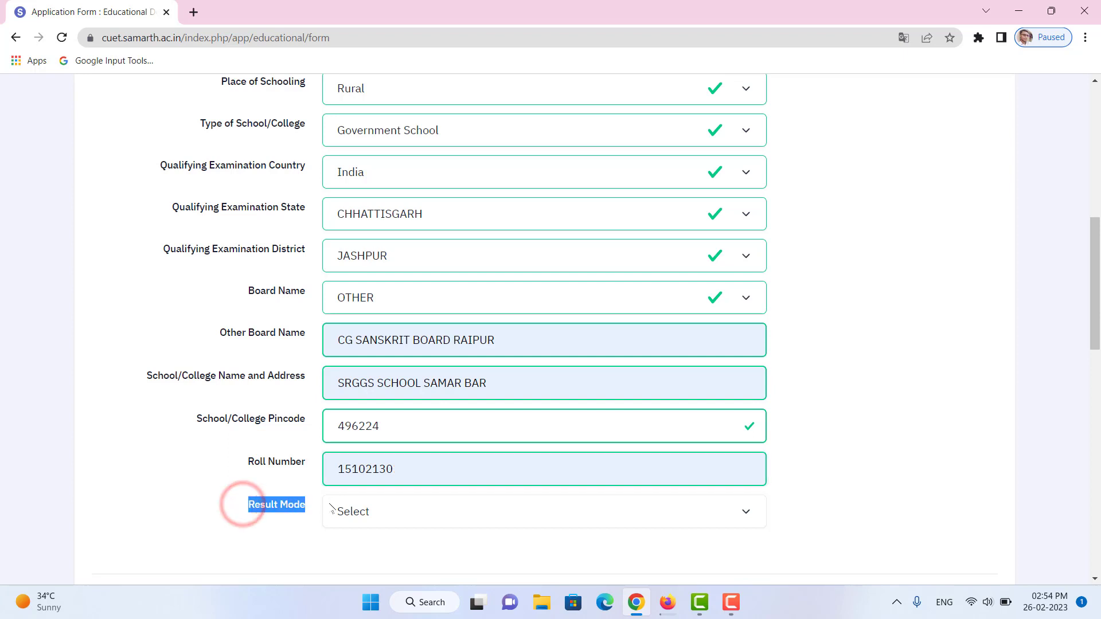
# - Set the Class Xth Result Mode to Percentage
pyautogui.click(381, 512)
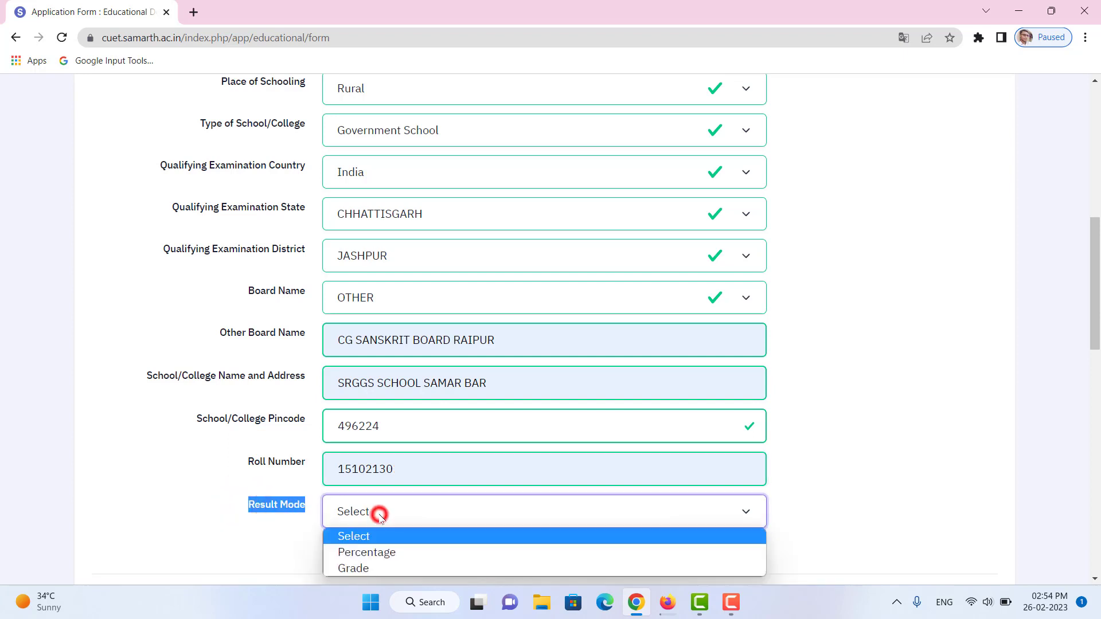
pyautogui.click(410, 553)
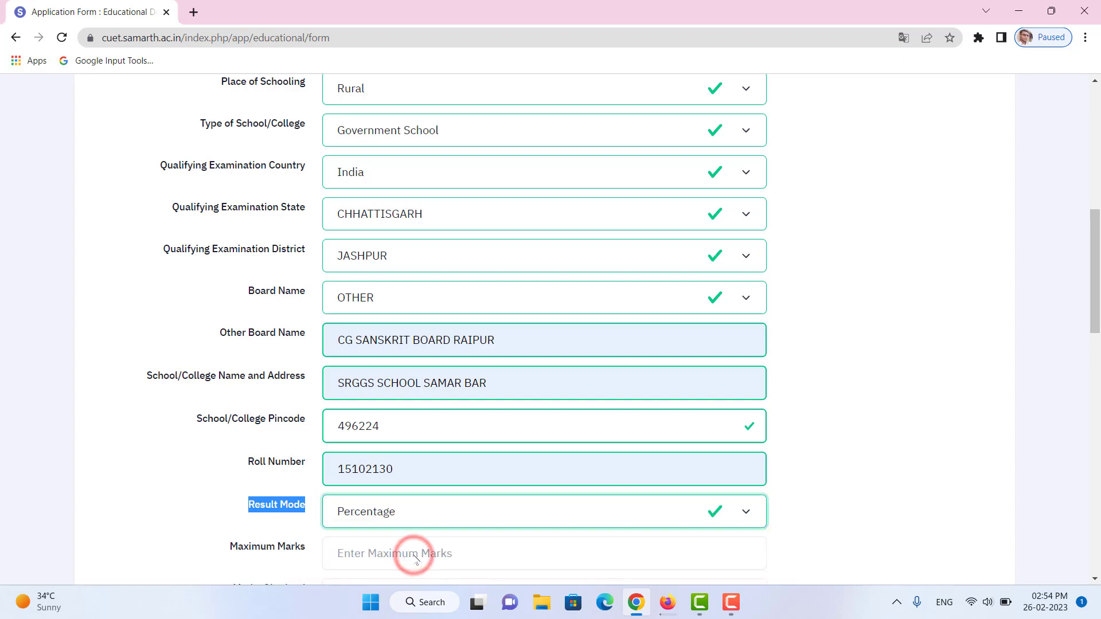
pyautogui.scroll(-2, 416, 559)
pyautogui.scroll(-3, 416, 559)
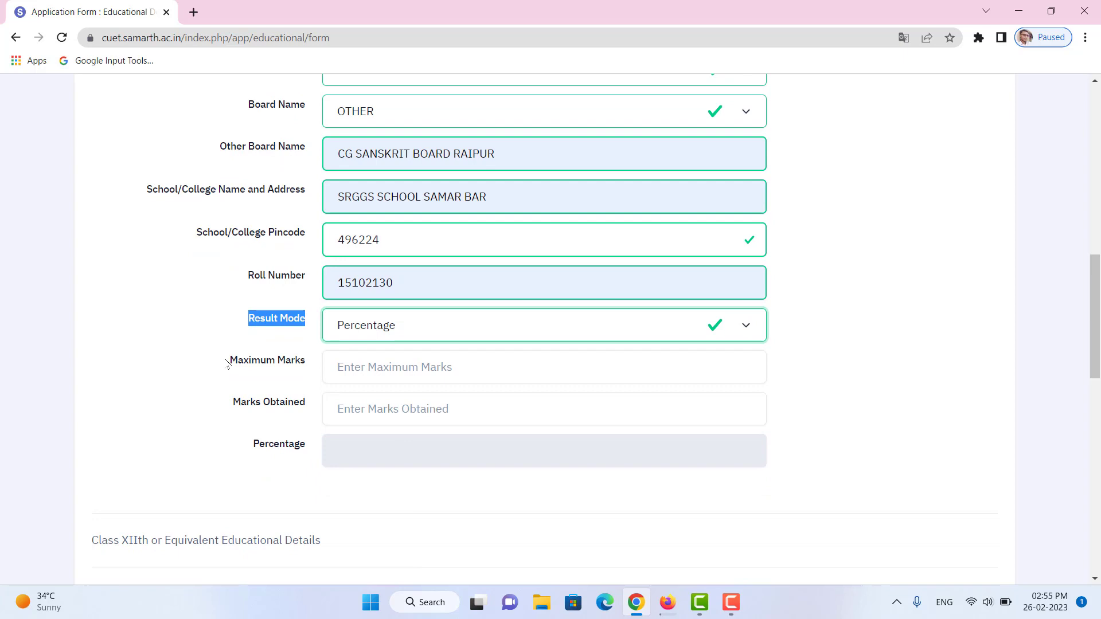
# - Enter 500 maximum marks and 381 marks obtained, giving 76.20 percent
pyautogui.moveTo(227, 363); pyautogui.dragTo(315, 364)
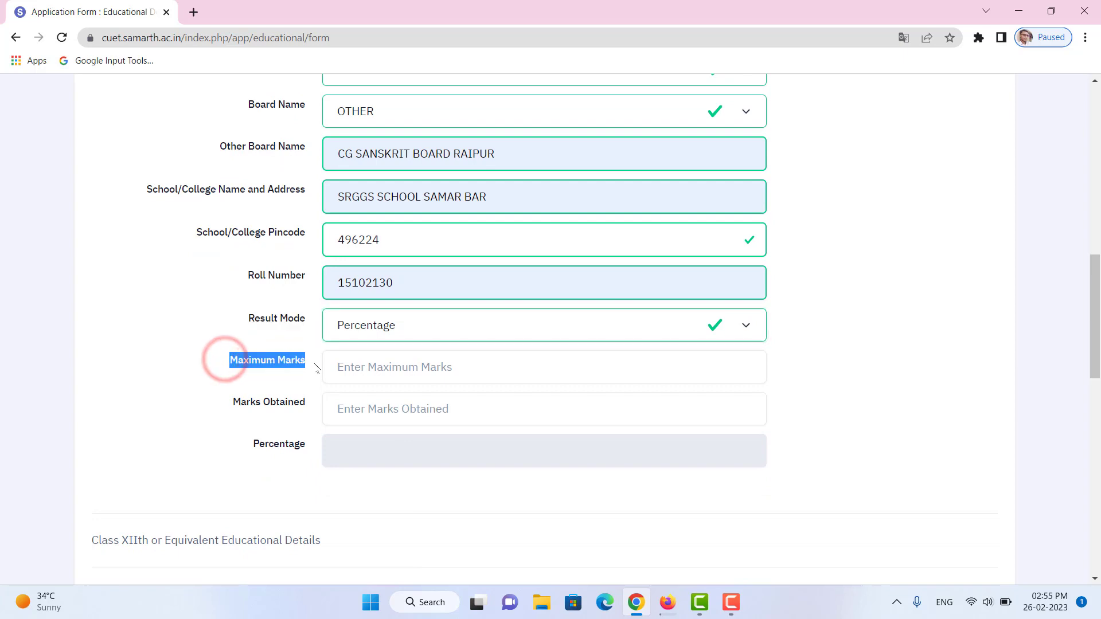
pyautogui.click(391, 363)
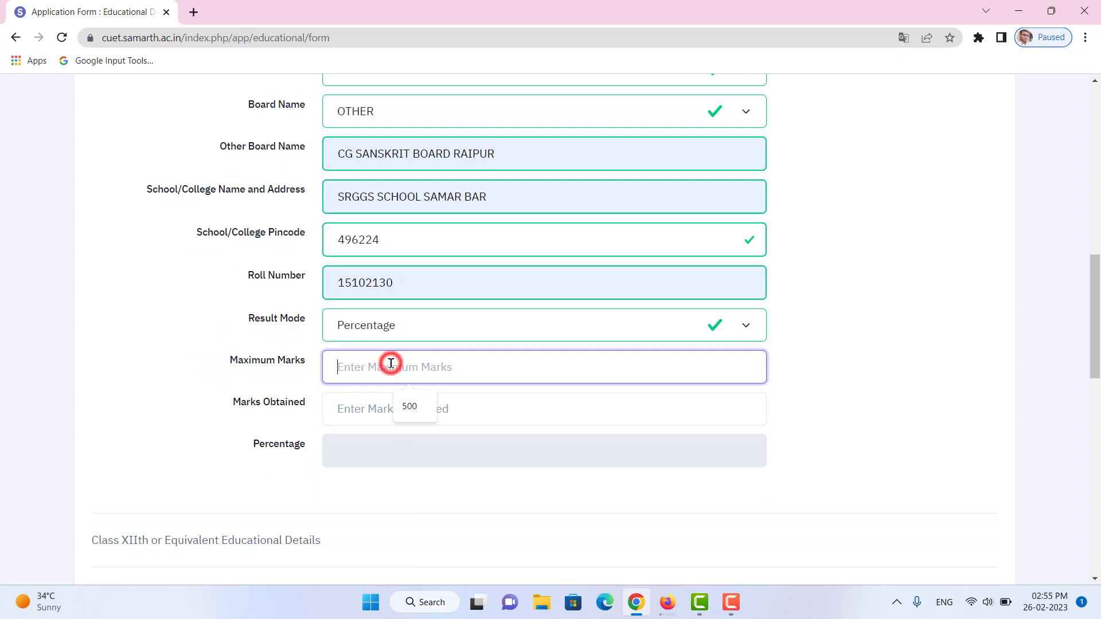
pyautogui.click(412, 407)
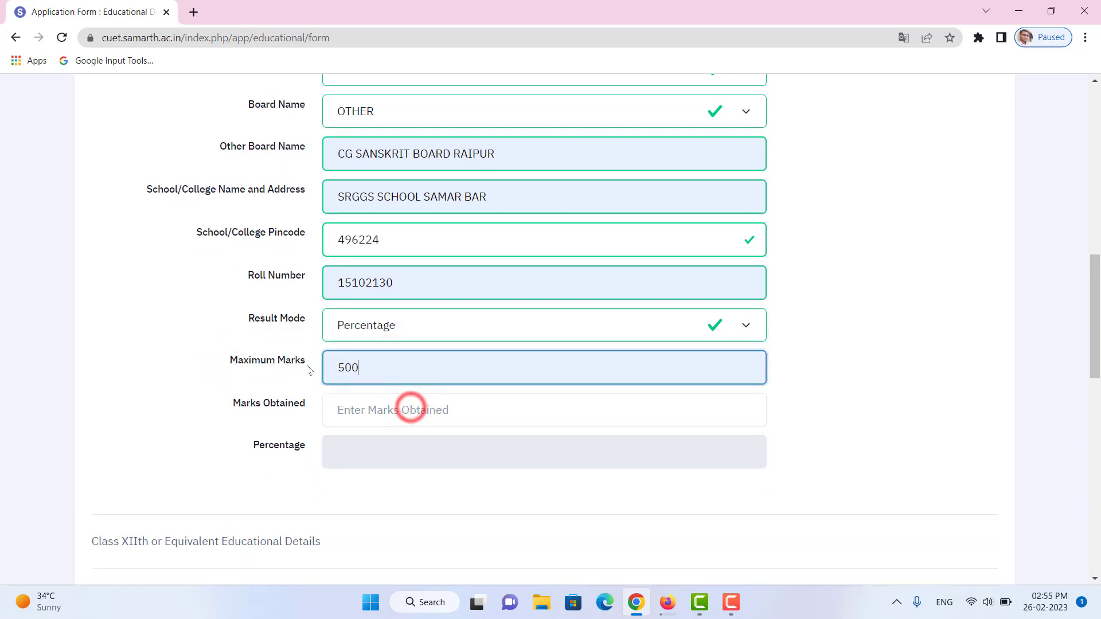
pyautogui.tripleClick(232, 407)
pyautogui.click(383, 407)
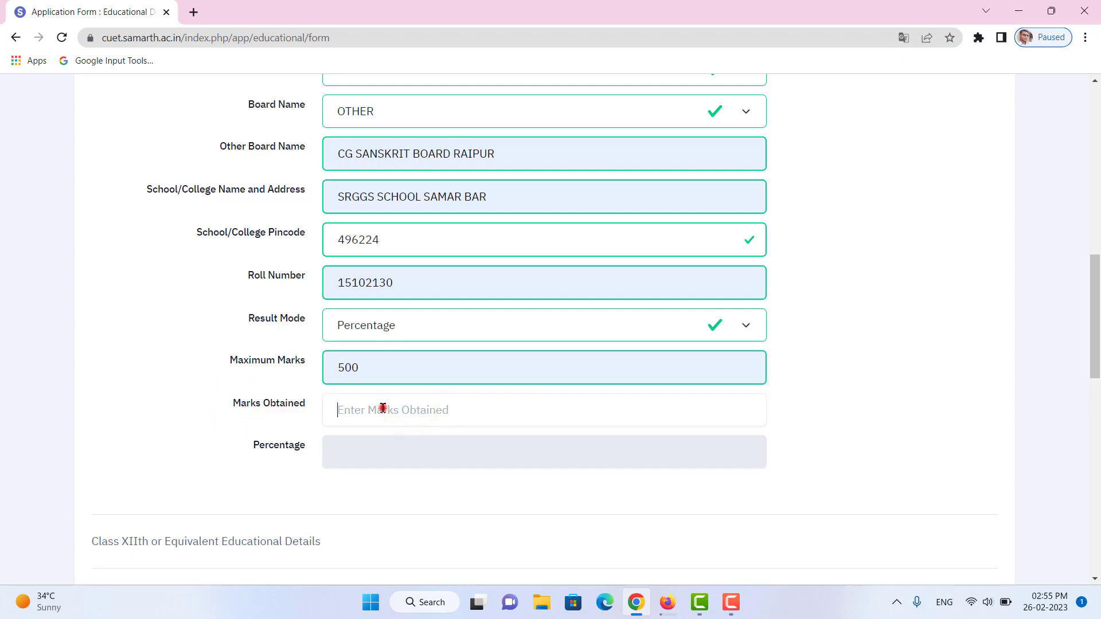
pyautogui.click(382, 407)
pyautogui.click(412, 448)
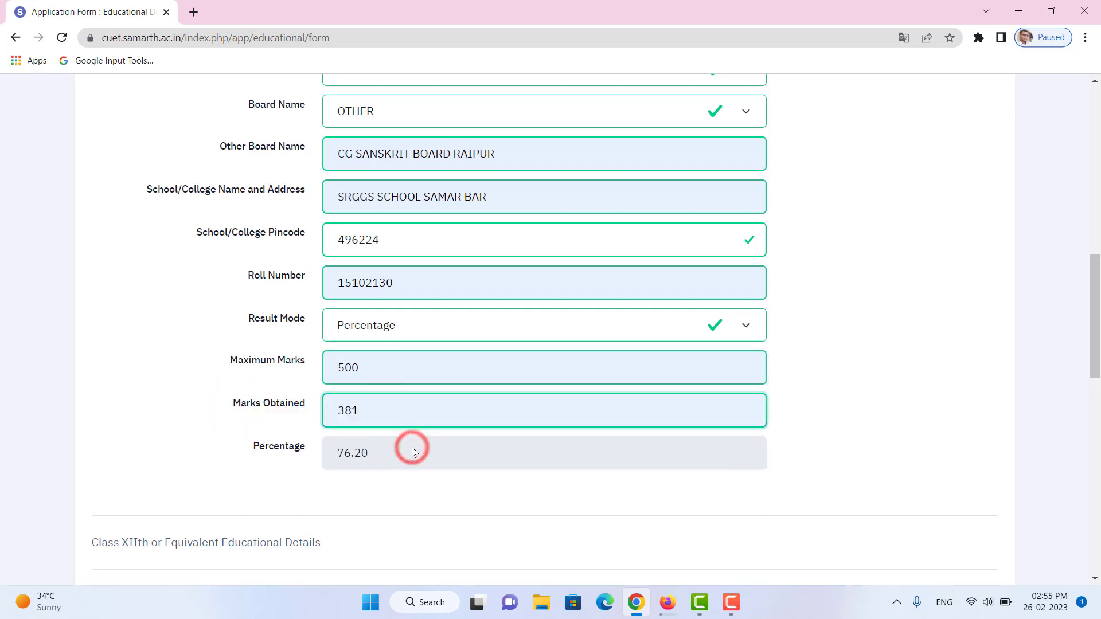
pyautogui.tripleClick(254, 446)
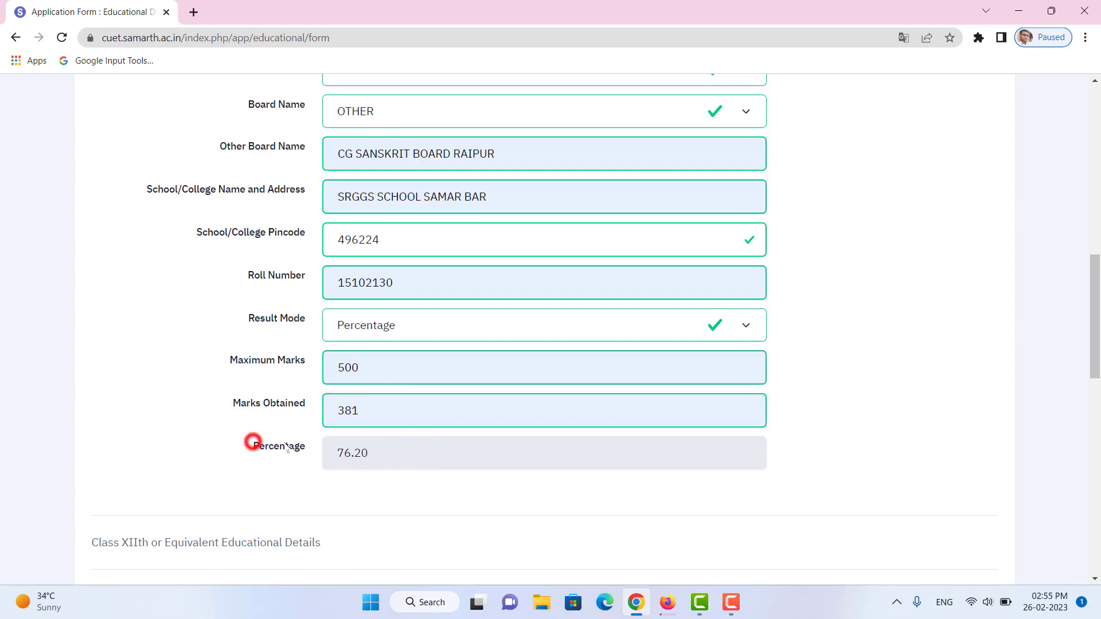
pyautogui.click(374, 482)
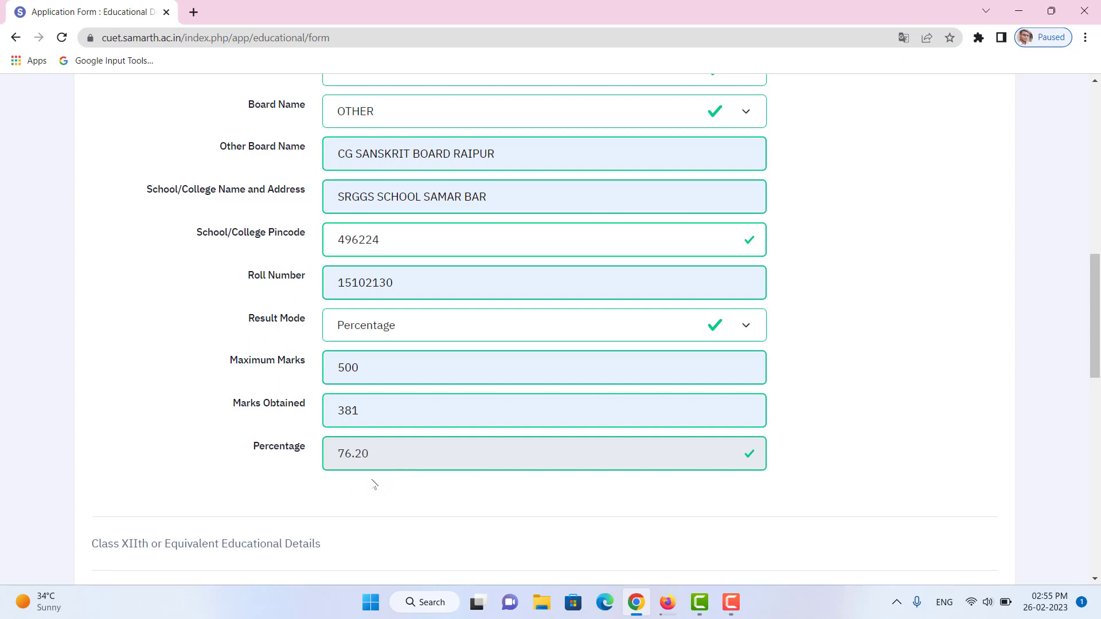
# - Set Class XIIth Result Status to Passed (correcting an Appearing pick) and Passing Year 2017
pyautogui.scroll(-8, 374, 484)
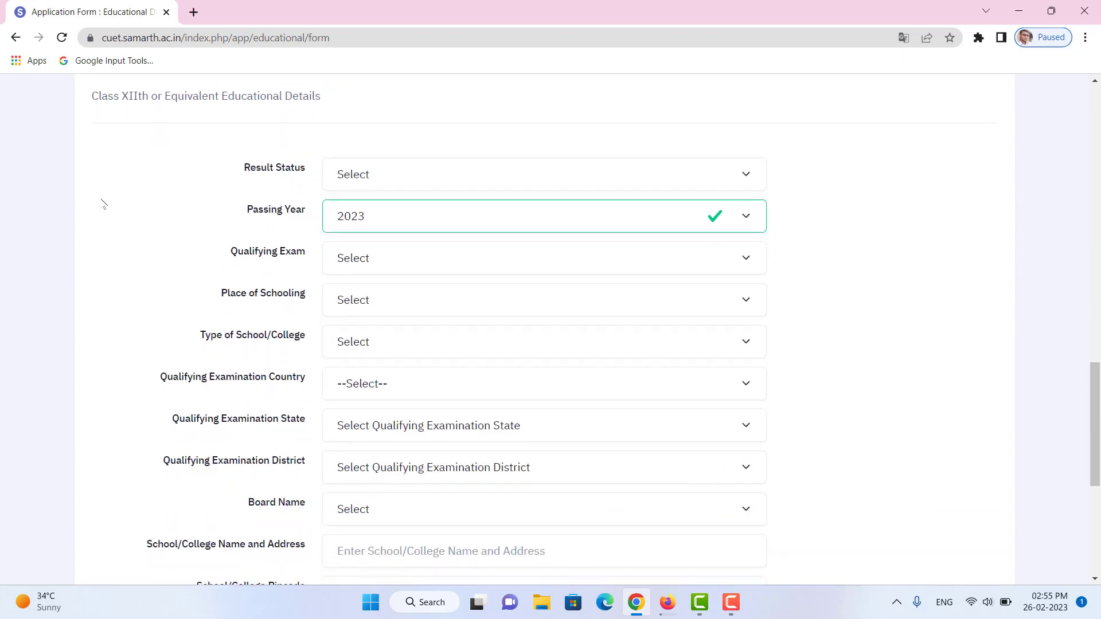
pyautogui.moveTo(86, 98); pyautogui.dragTo(259, 116)
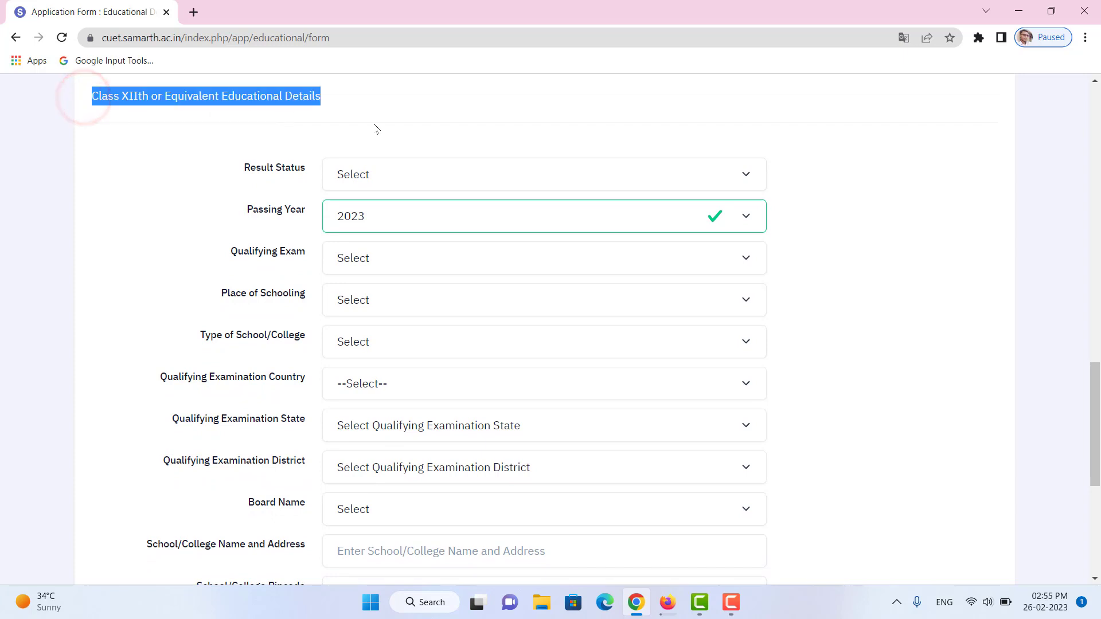
pyautogui.moveTo(241, 172); pyautogui.dragTo(310, 172)
pyautogui.click(368, 175)
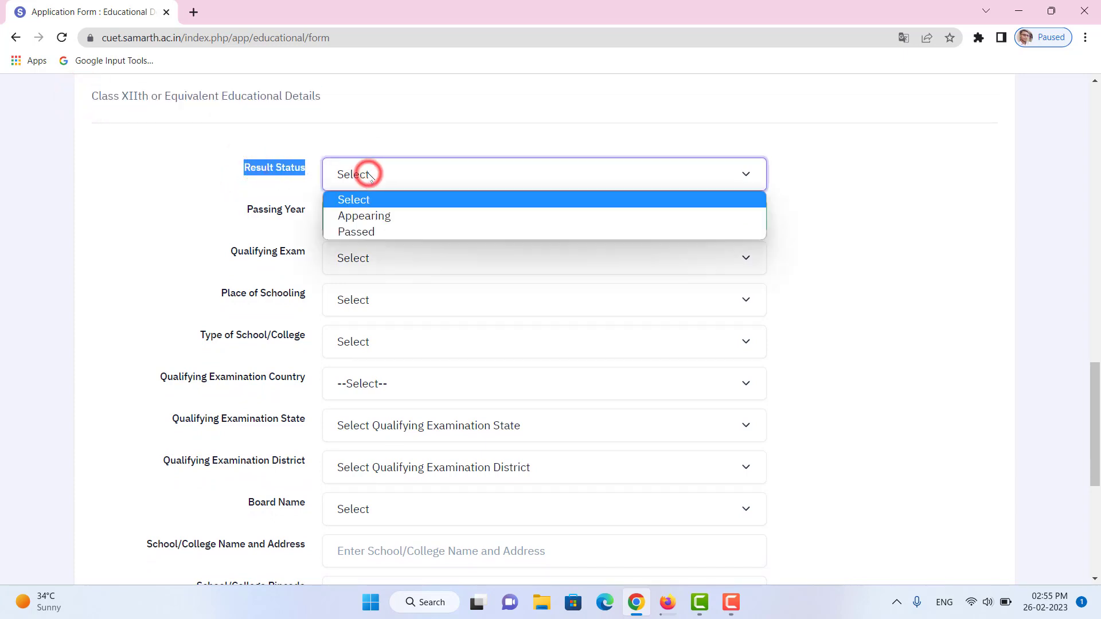
pyautogui.click(392, 216)
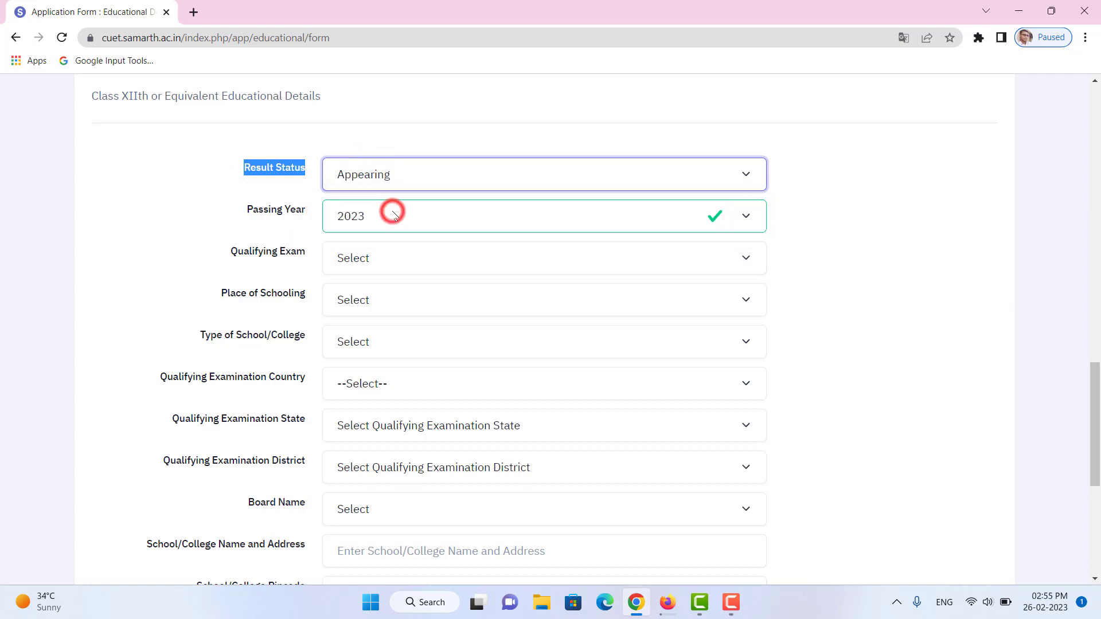
pyautogui.click(308, 133)
pyautogui.click(398, 172)
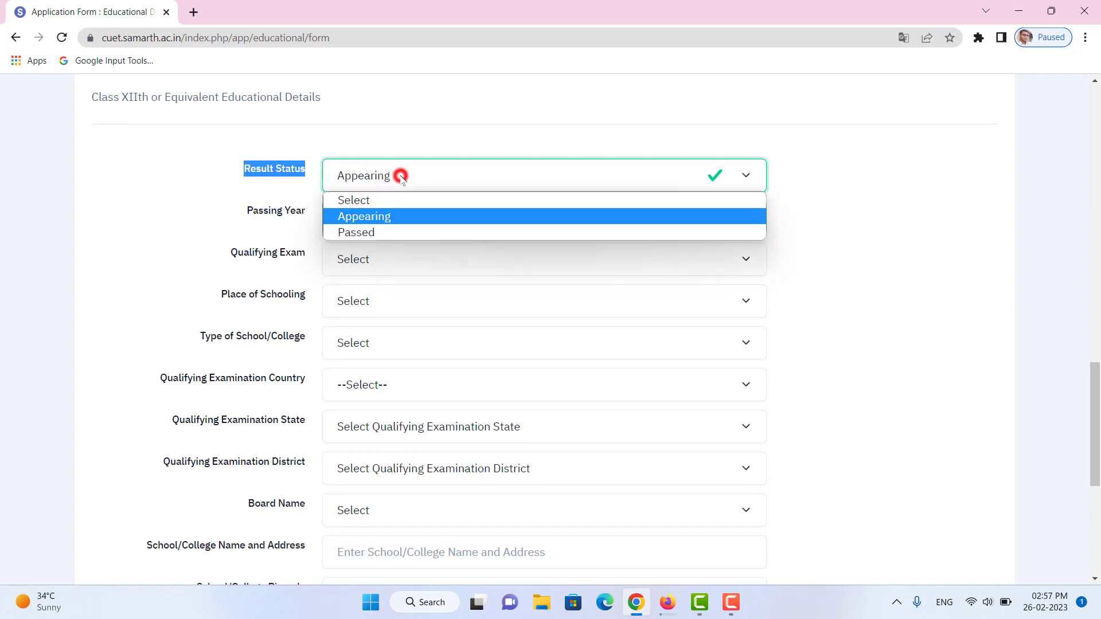
pyautogui.click(387, 231)
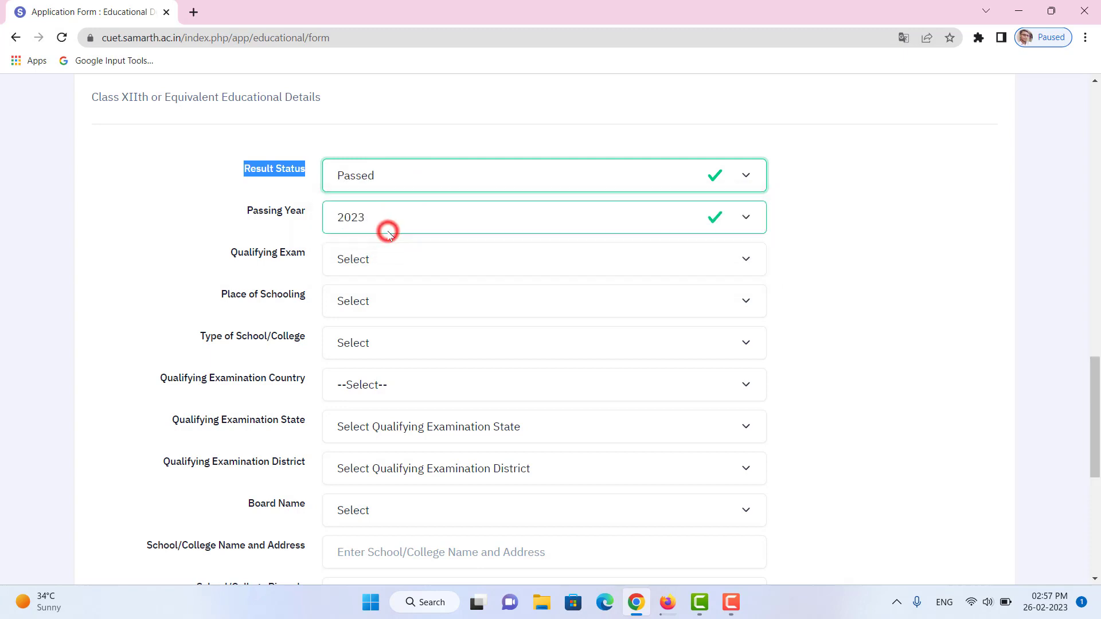
pyautogui.click(247, 211)
pyautogui.click(388, 226)
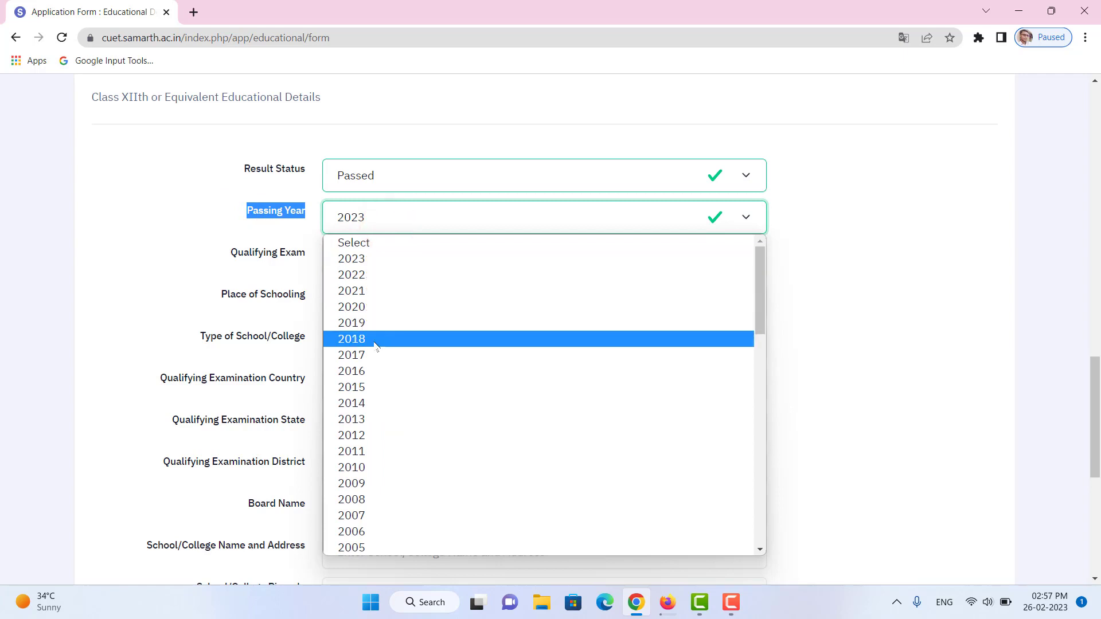
pyautogui.click(364, 355)
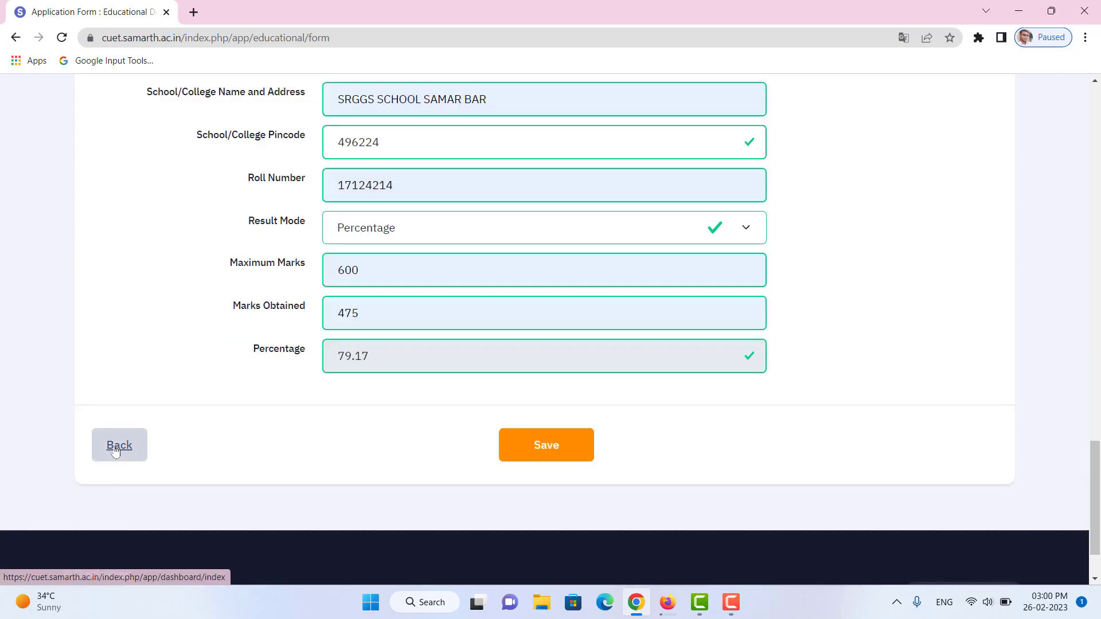
# - Save the educational details, review the Class X and XII record, and proceed to Examination Center Selection
pyautogui.click(541, 451)
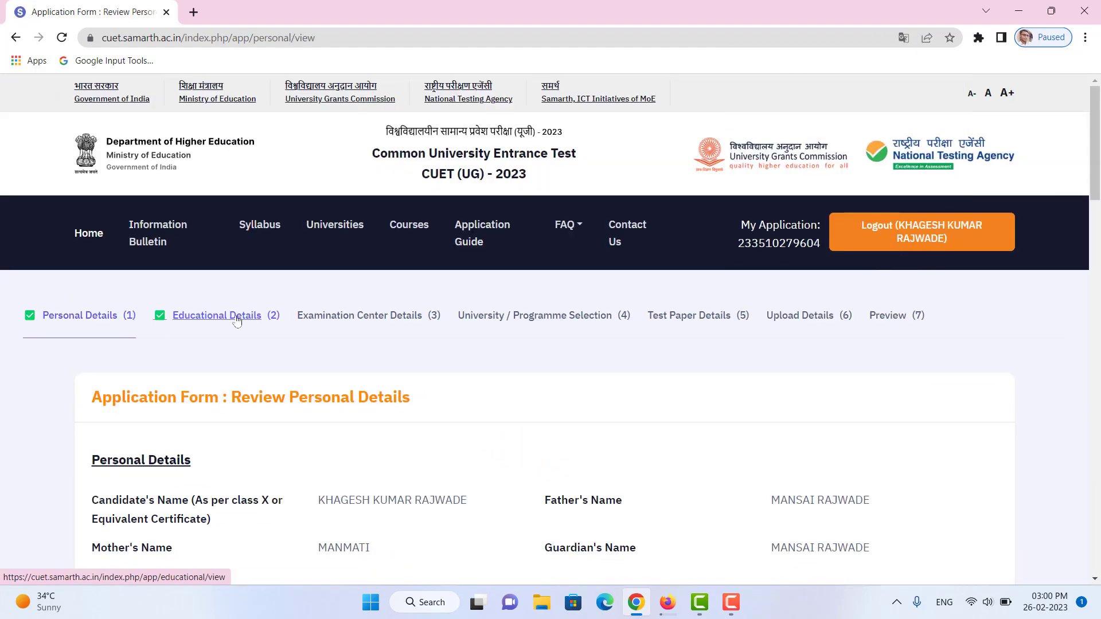
pyautogui.click(237, 319)
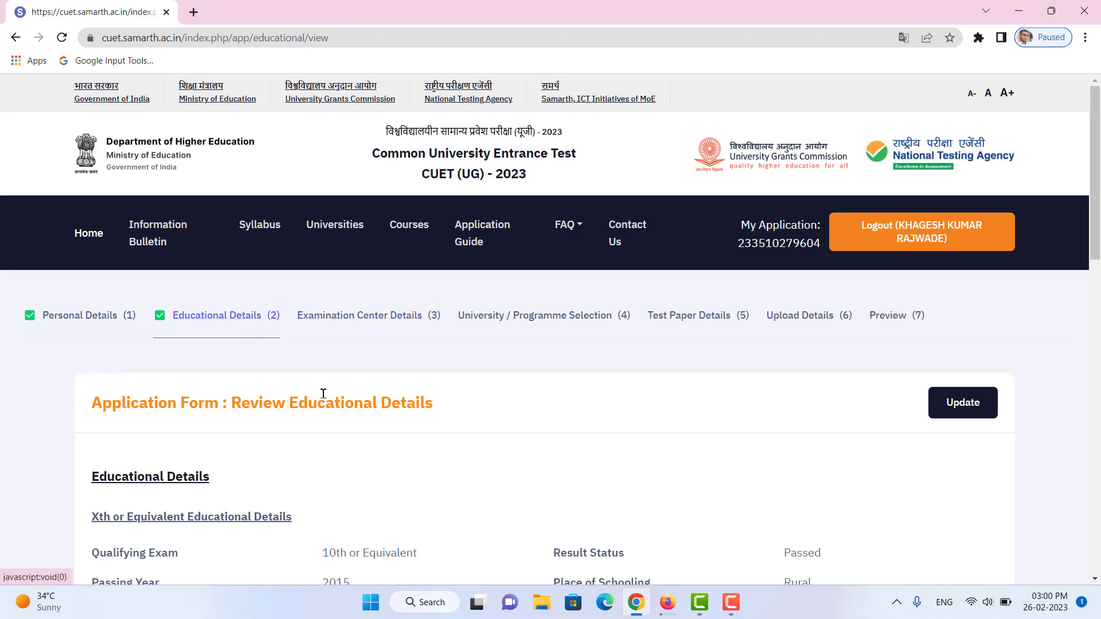
pyautogui.scroll(-1, 321, 393)
pyautogui.scroll(-14, 324, 393)
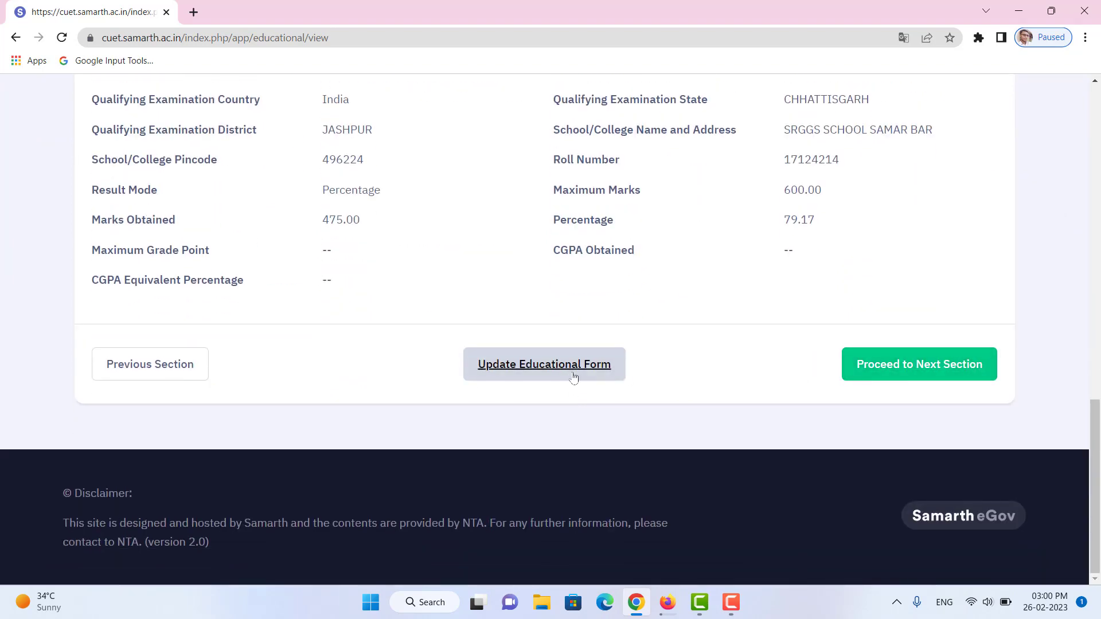
pyautogui.click(881, 367)
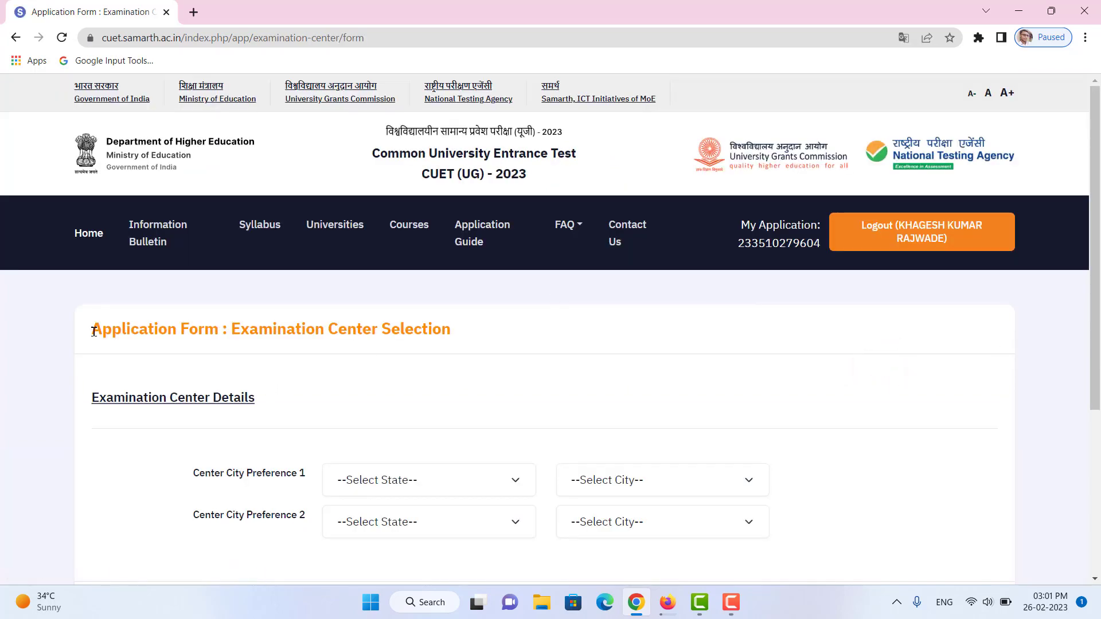
# - Set exam city Preference 1 to CHHATTISGARH / BILASPUR (CG02)
pyautogui.moveTo(93, 331); pyautogui.dragTo(467, 307)
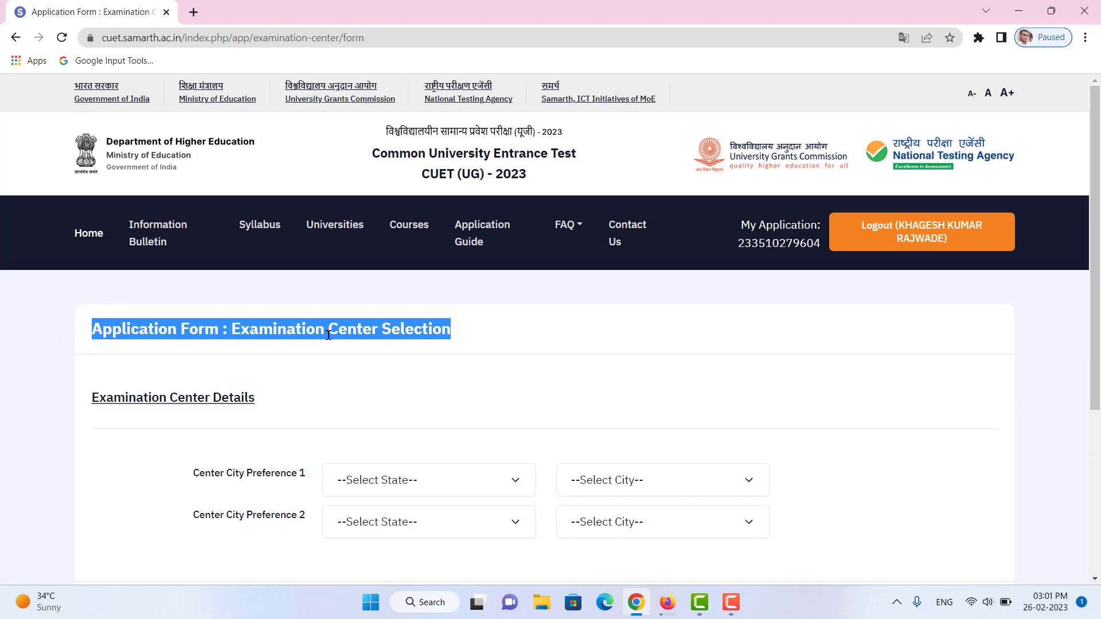
pyautogui.scroll(-3, 328, 335)
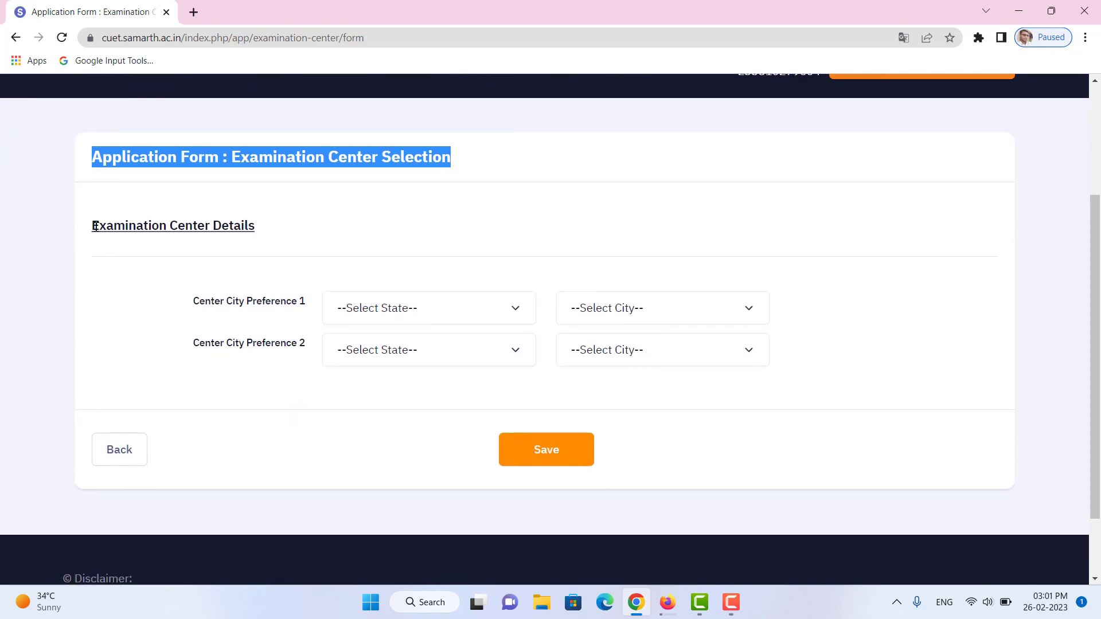
pyautogui.moveTo(196, 306); pyautogui.dragTo(317, 312)
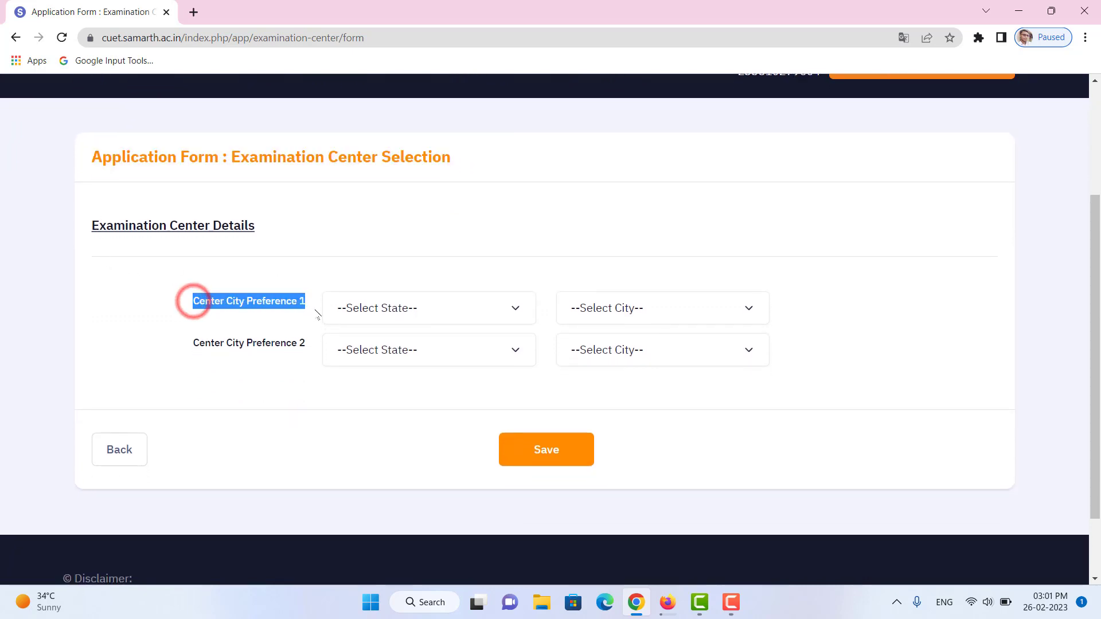
pyautogui.click(430, 311)
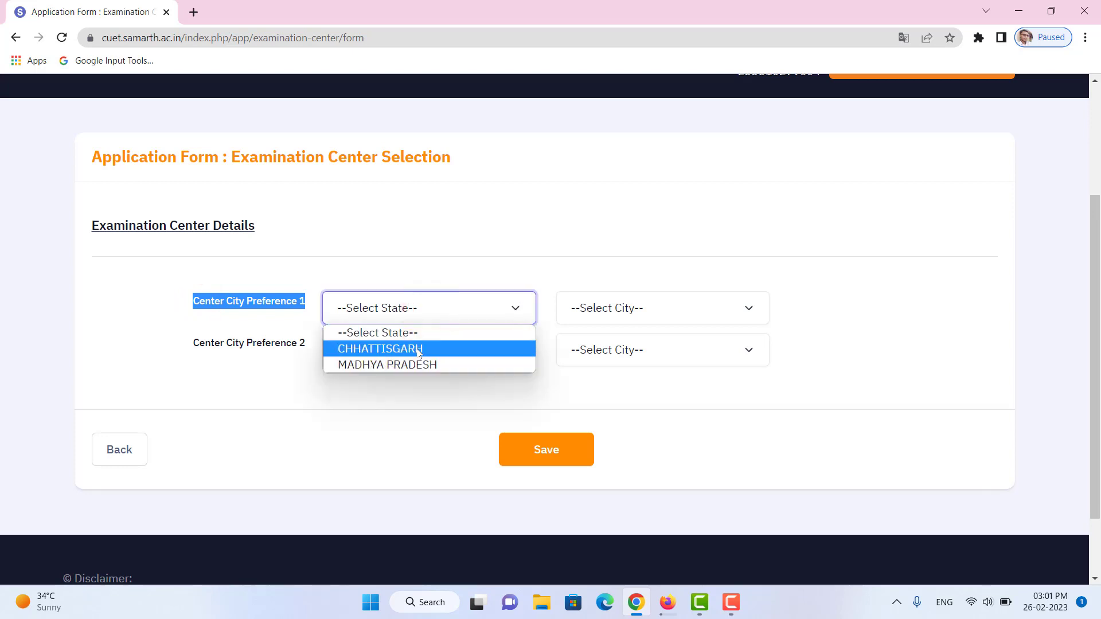
pyautogui.click(420, 351)
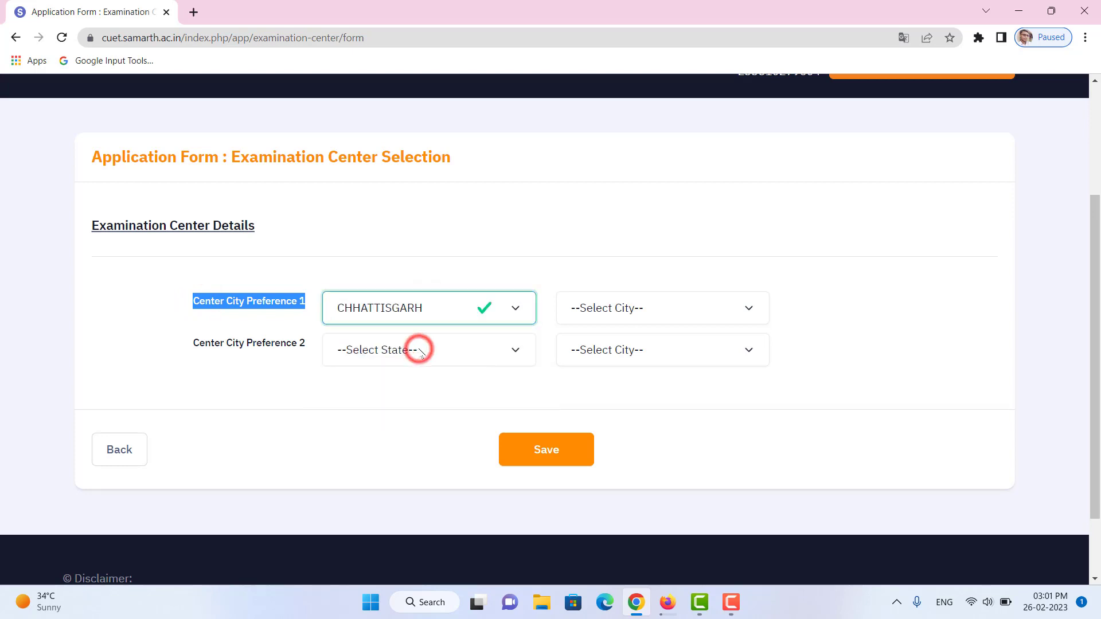
pyautogui.click(612, 312)
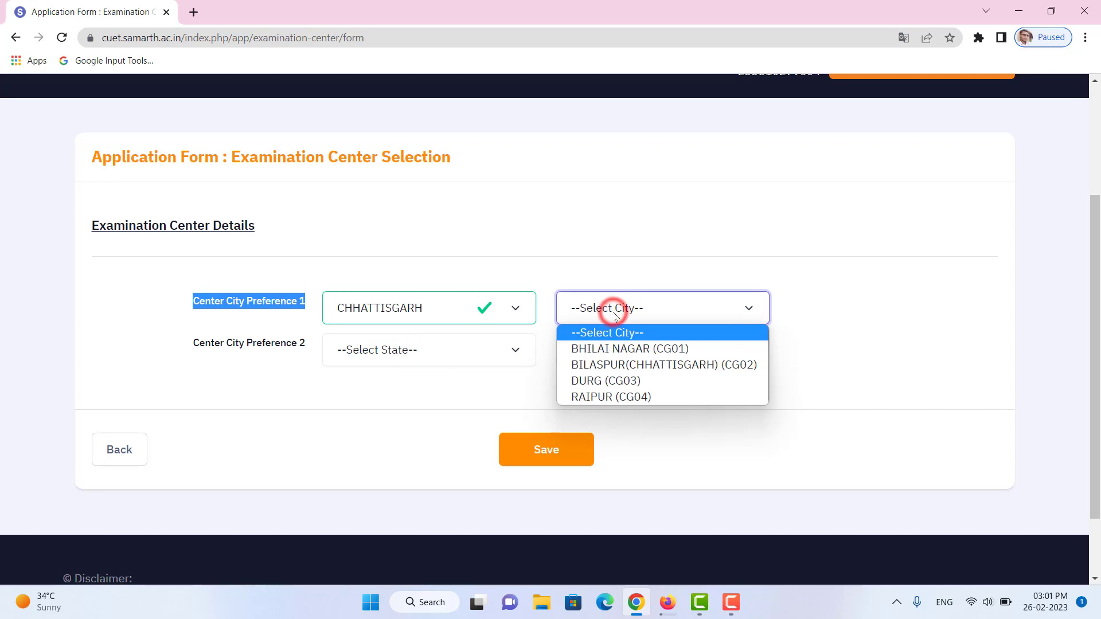
pyautogui.click(624, 366)
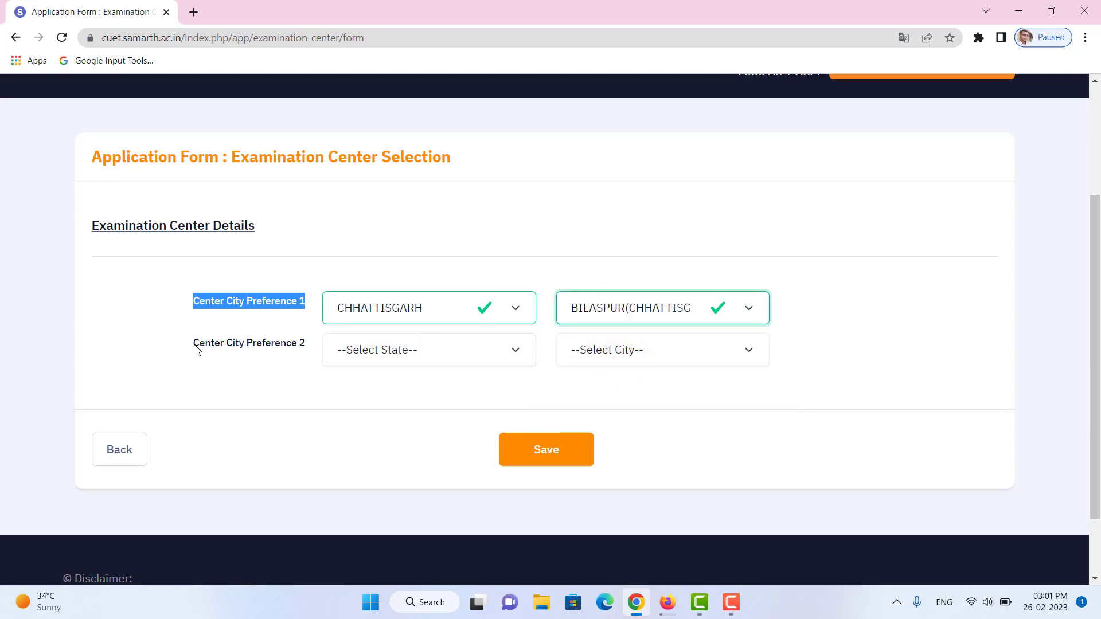
# - Set Preference 2 to CHHATTISGARH / RAIPUR (CG04) and save both preferences
pyautogui.moveTo(196, 347); pyautogui.dragTo(315, 354)
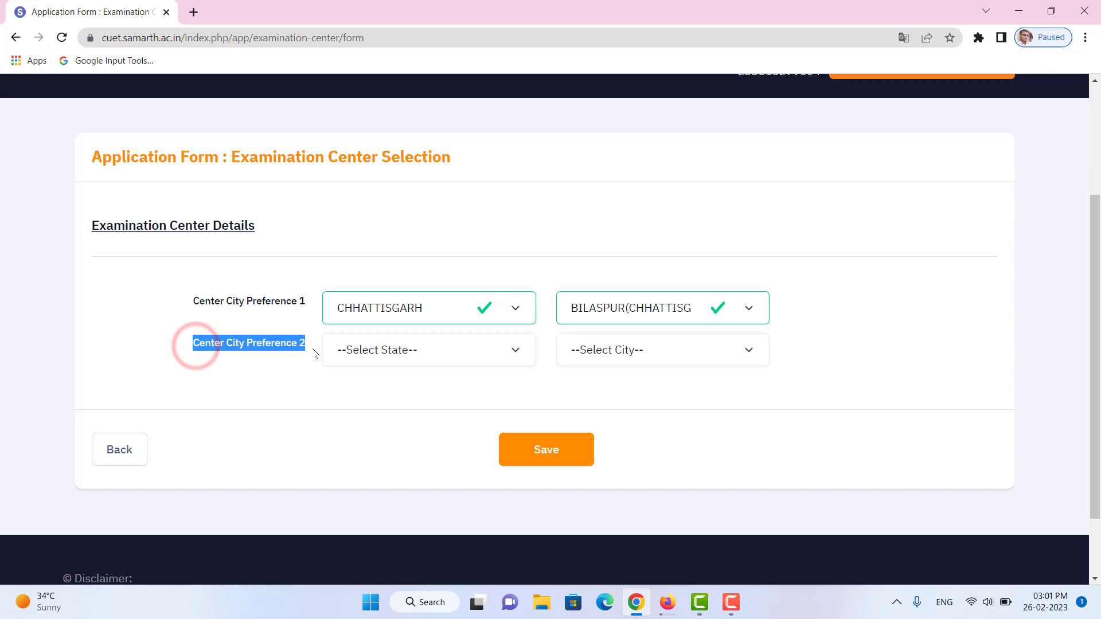
pyautogui.click(382, 352)
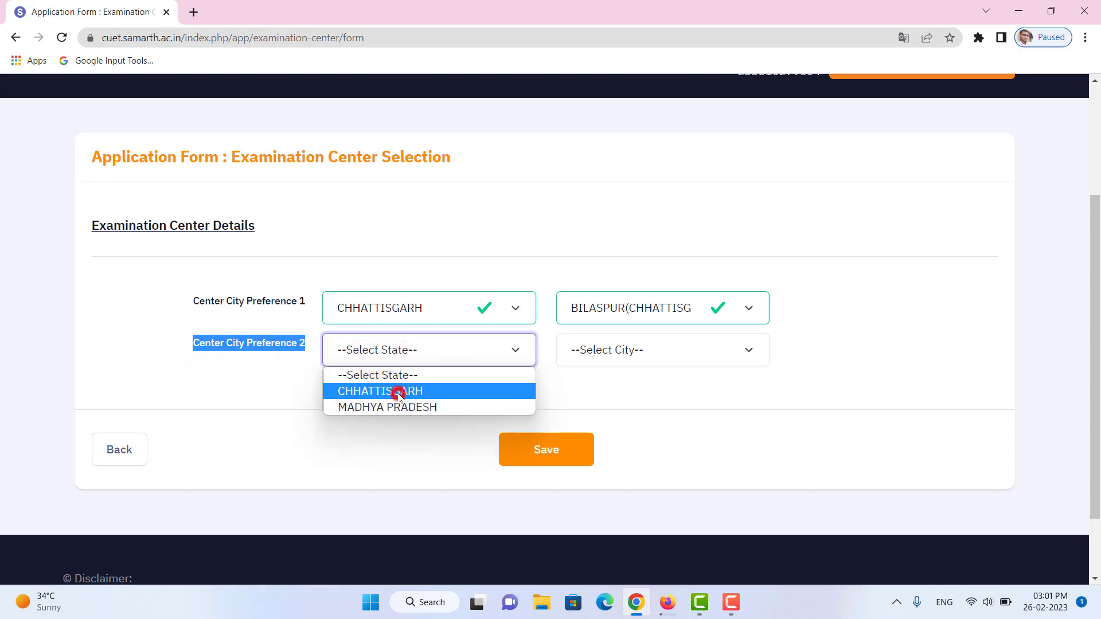
pyautogui.click(399, 393)
pyautogui.click(596, 351)
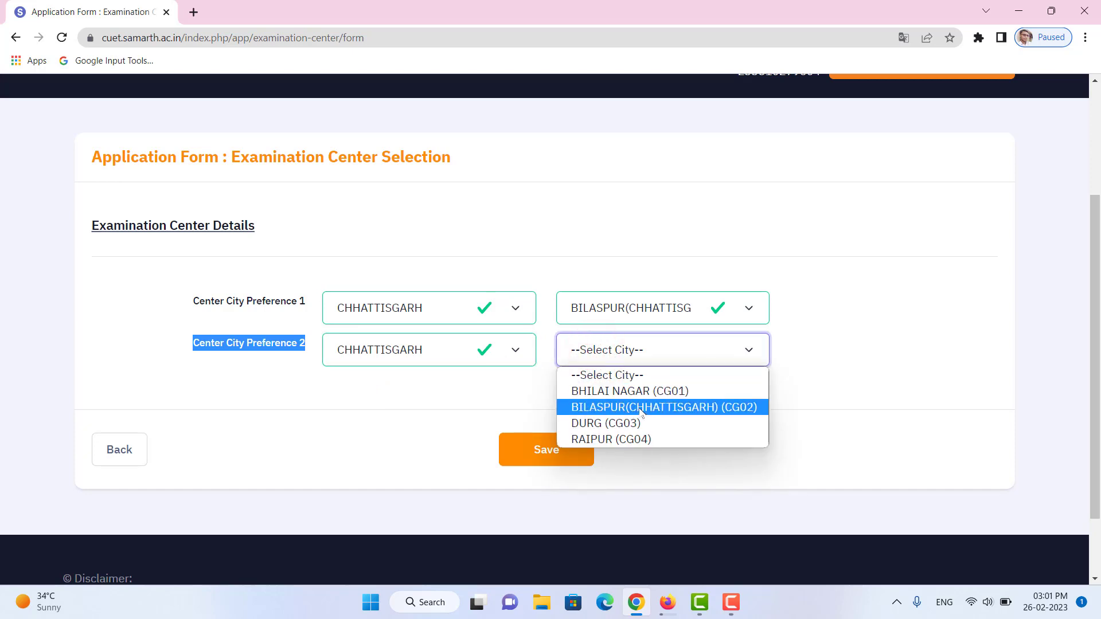
pyautogui.click(613, 438)
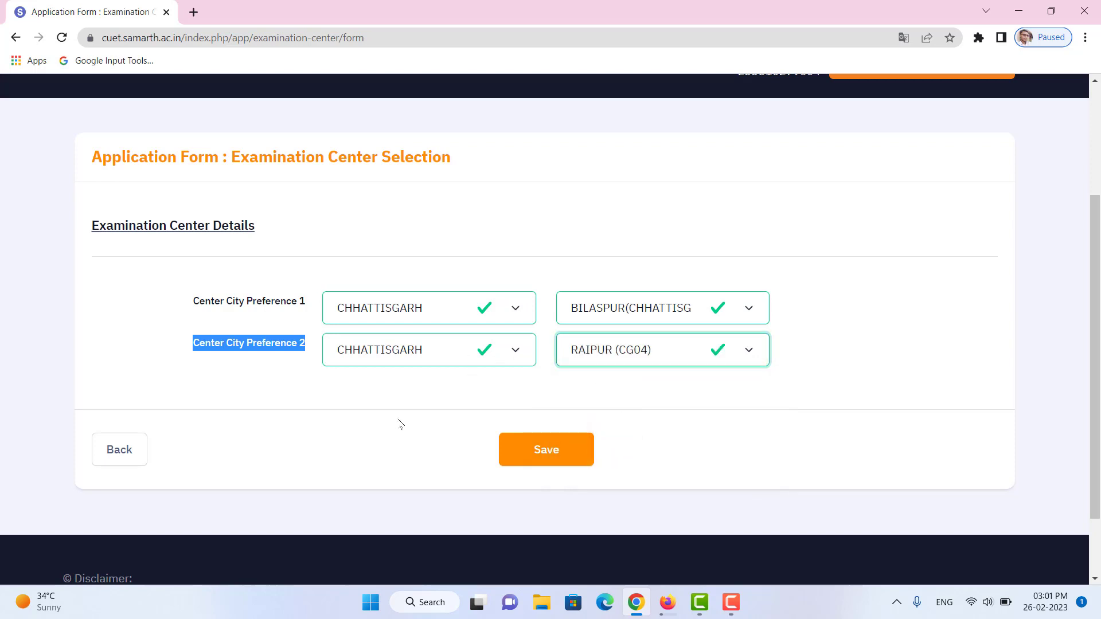
pyautogui.click(529, 451)
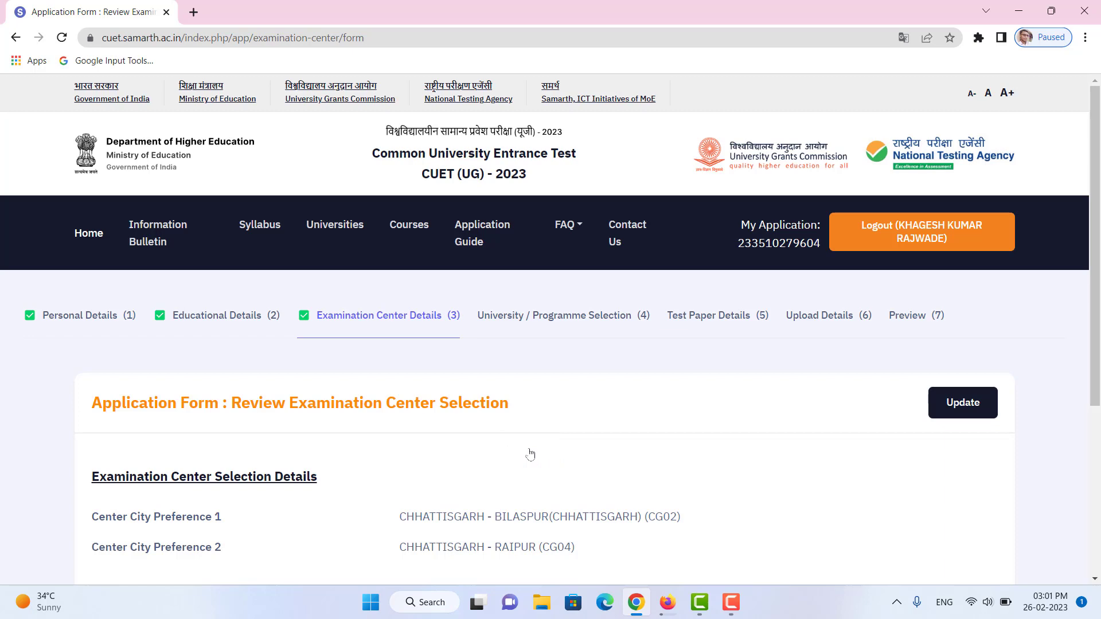
# - Scroll past the exam centre review and proceed to the University / Programme Selection form
pyautogui.scroll(-4, 530, 454)
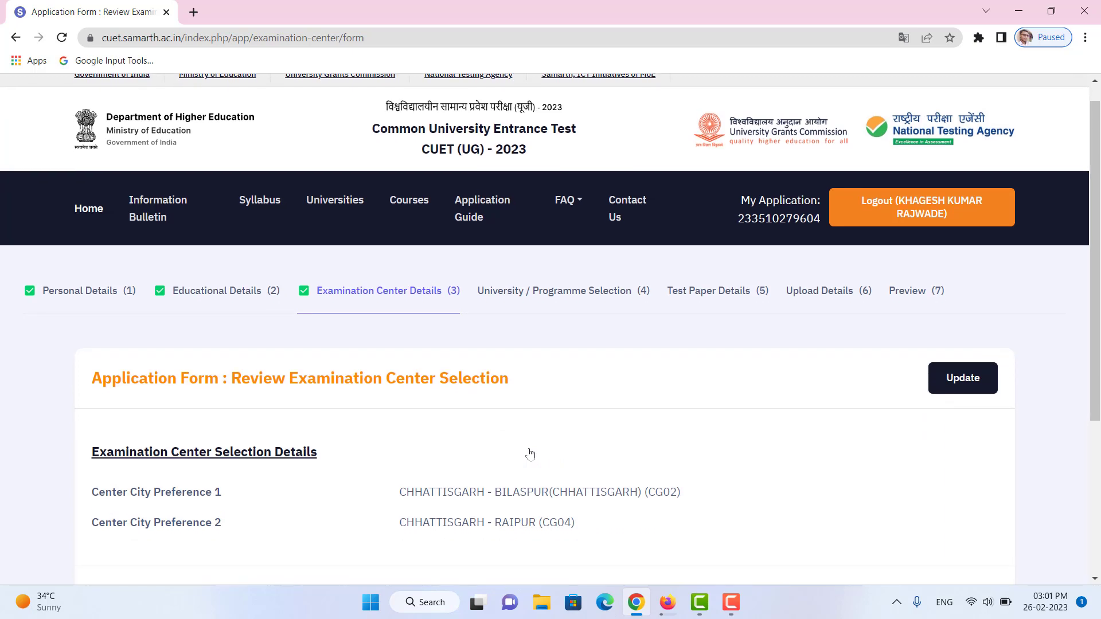
pyautogui.scroll(-1, 530, 454)
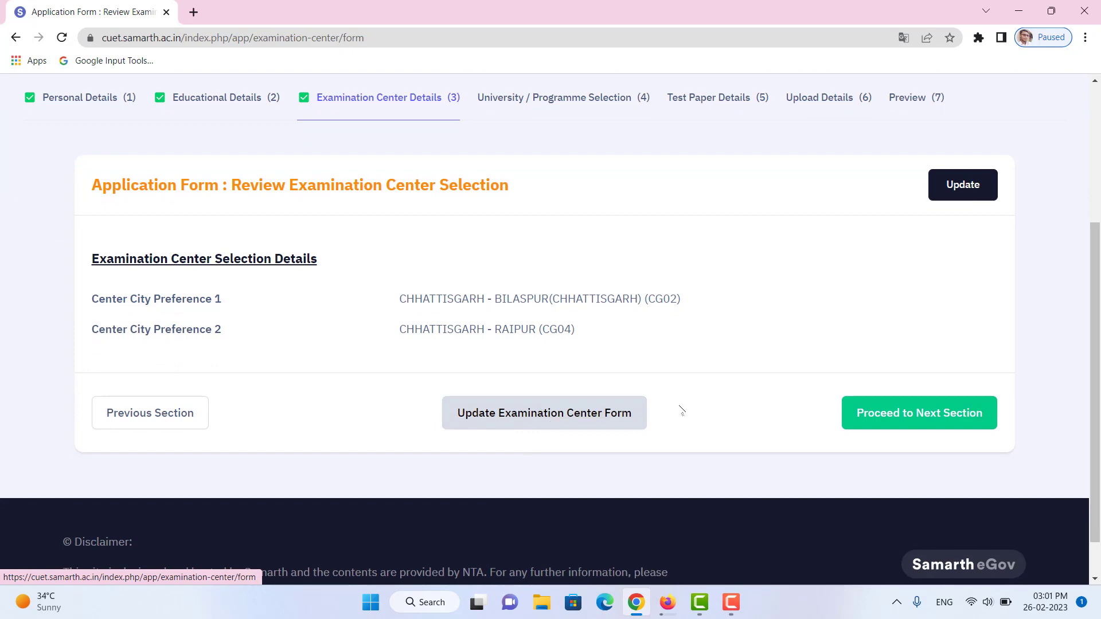
pyautogui.click(876, 417)
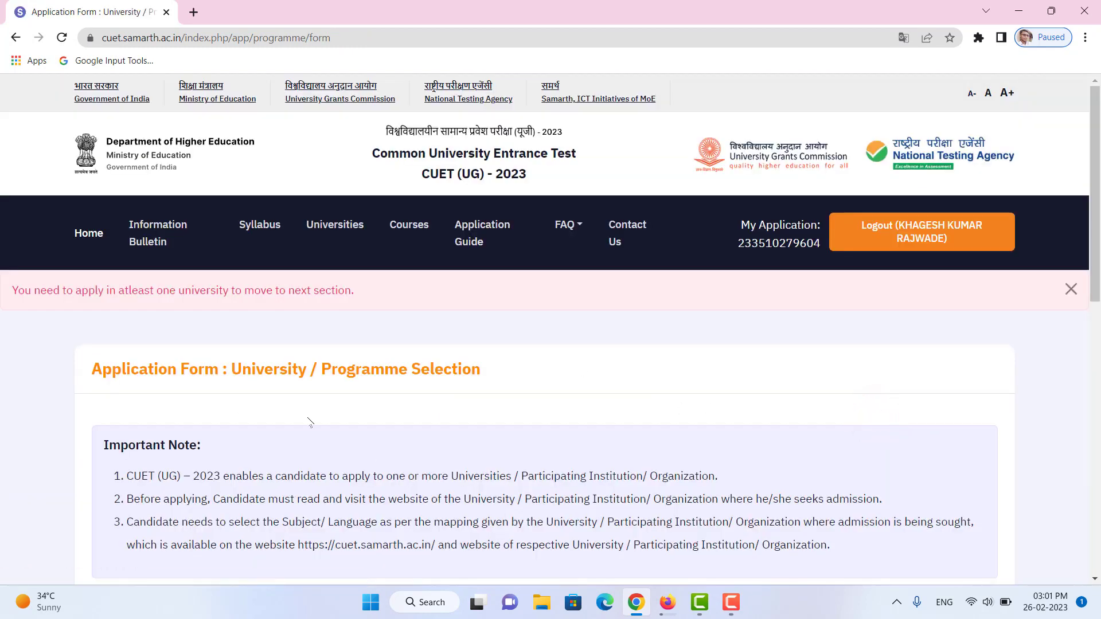
pyautogui.moveTo(92, 370); pyautogui.dragTo(553, 359)
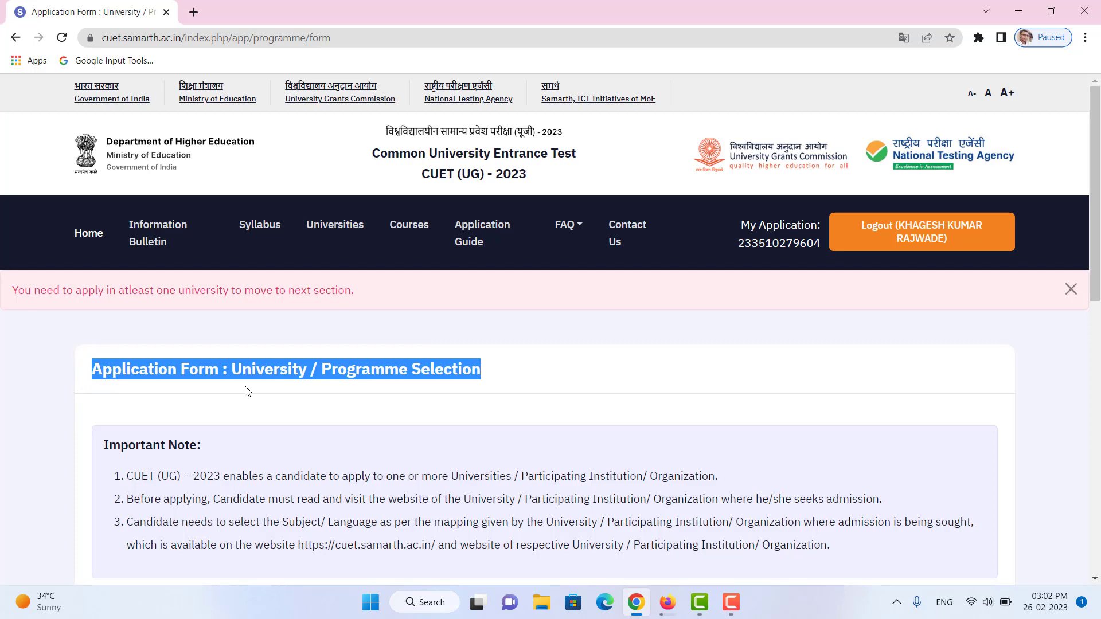
pyautogui.scroll(-2, 247, 392)
pyautogui.scroll(-2, 247, 391)
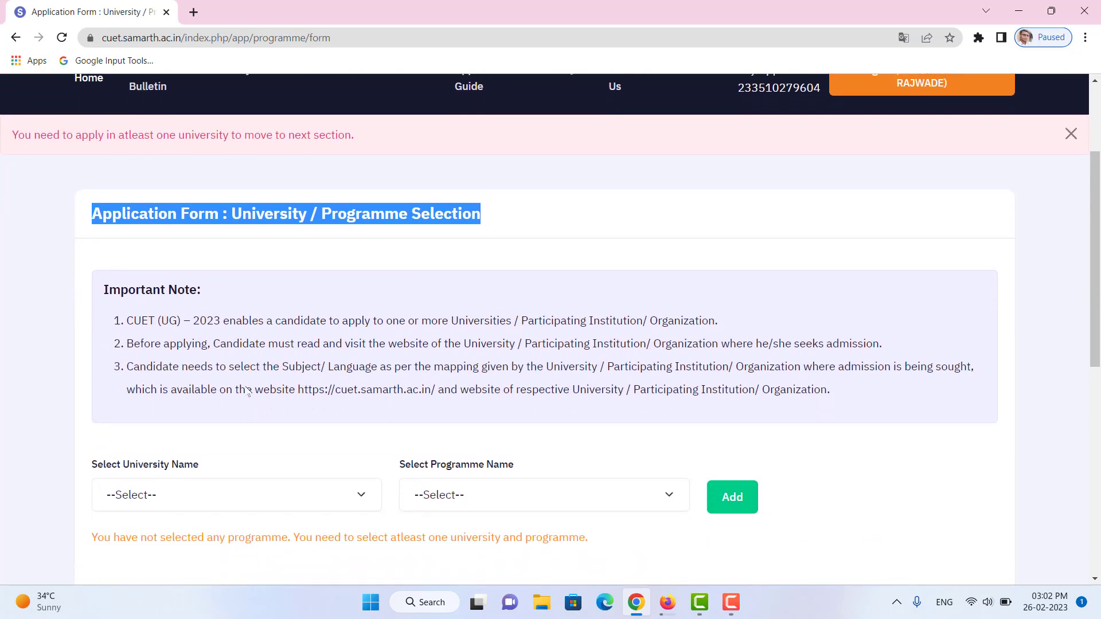
pyautogui.scroll(-2, 247, 391)
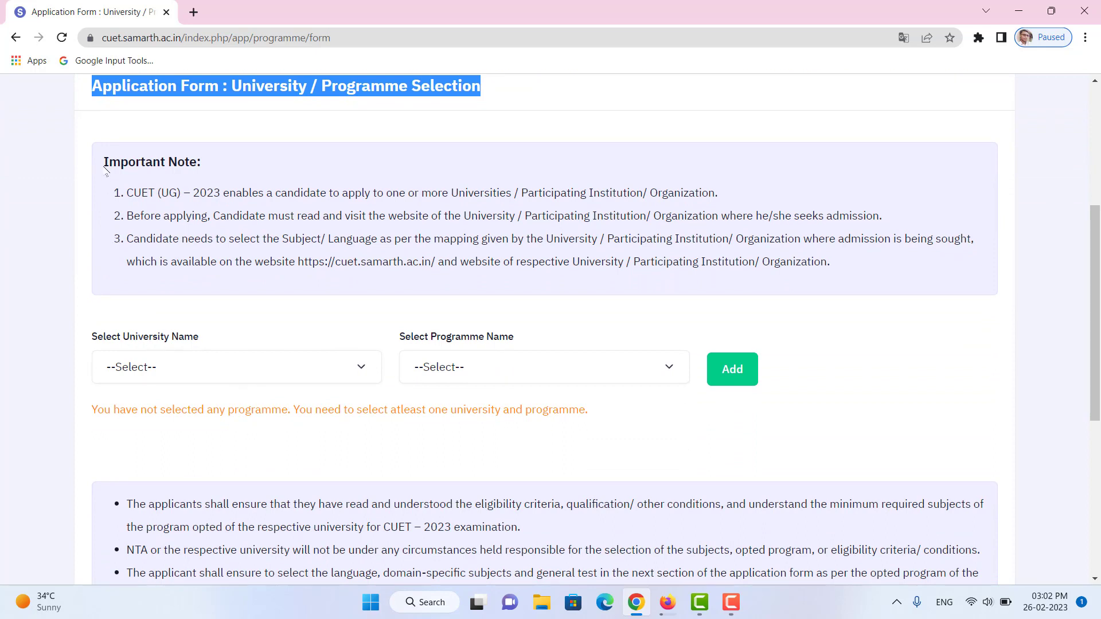
pyautogui.moveTo(106, 170); pyautogui.dragTo(207, 165)
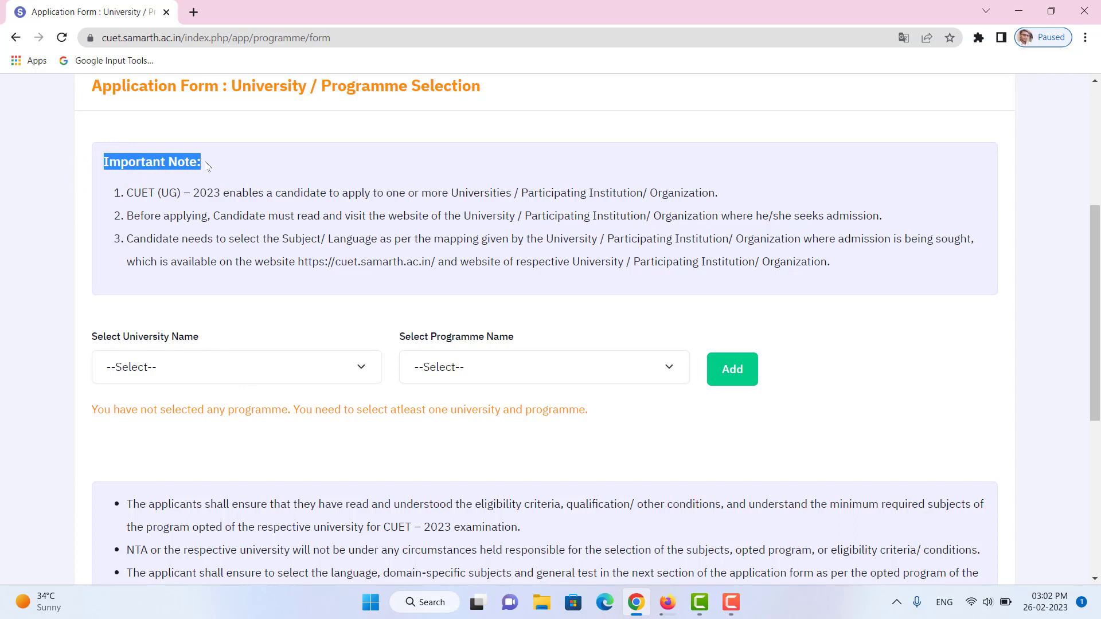
pyautogui.click(166, 198)
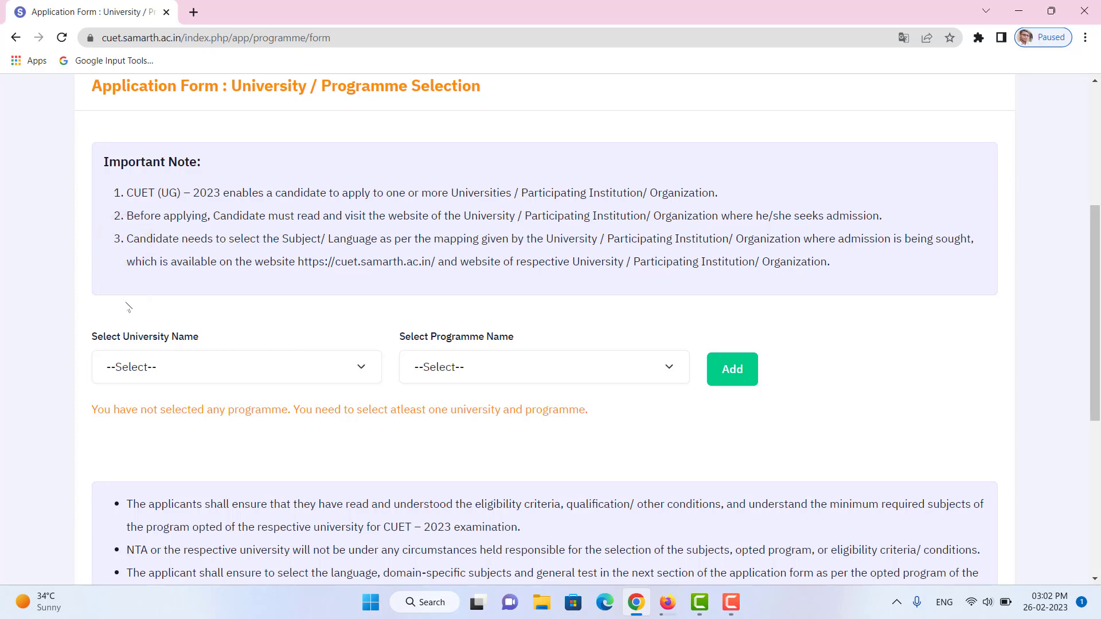
# - Select CENTRAL SANSKRIT UNIVERSITY with the Shastri & Shastri Pratishtha (Three/Four years) Vyakarana programme
pyautogui.moveTo(93, 337); pyautogui.dragTo(212, 341)
pyautogui.click(242, 369)
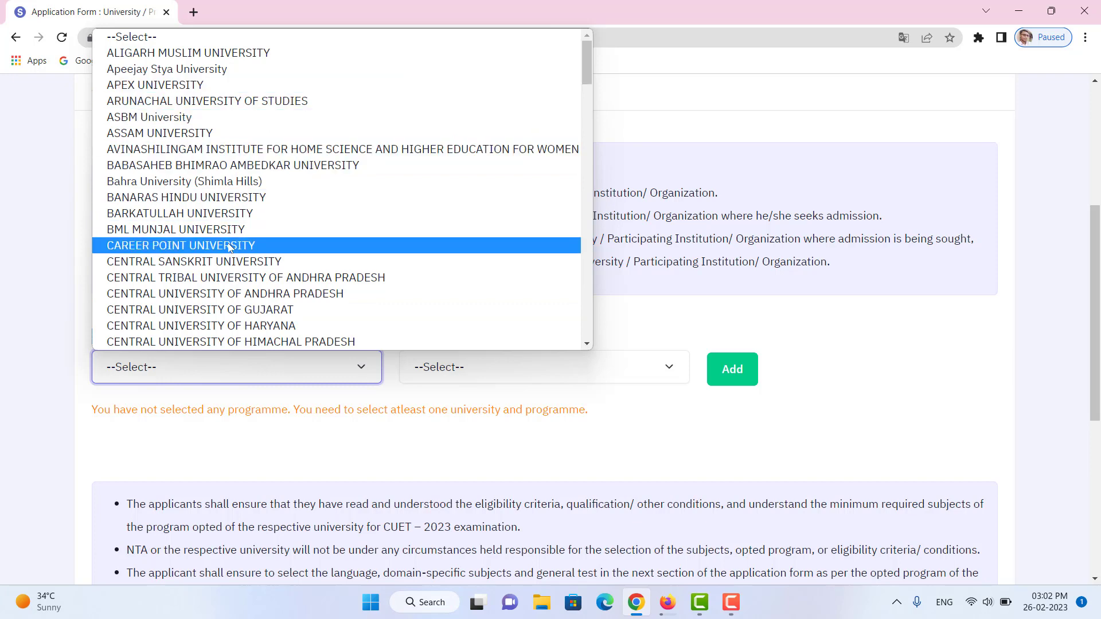
pyautogui.scroll(-1, 229, 247)
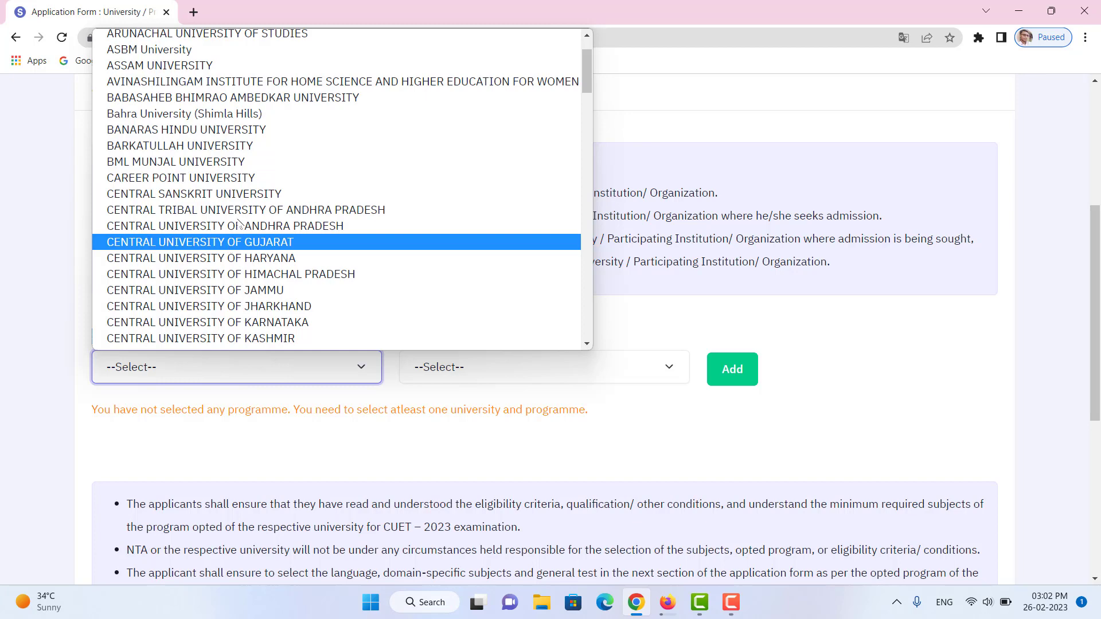
pyautogui.click(248, 194)
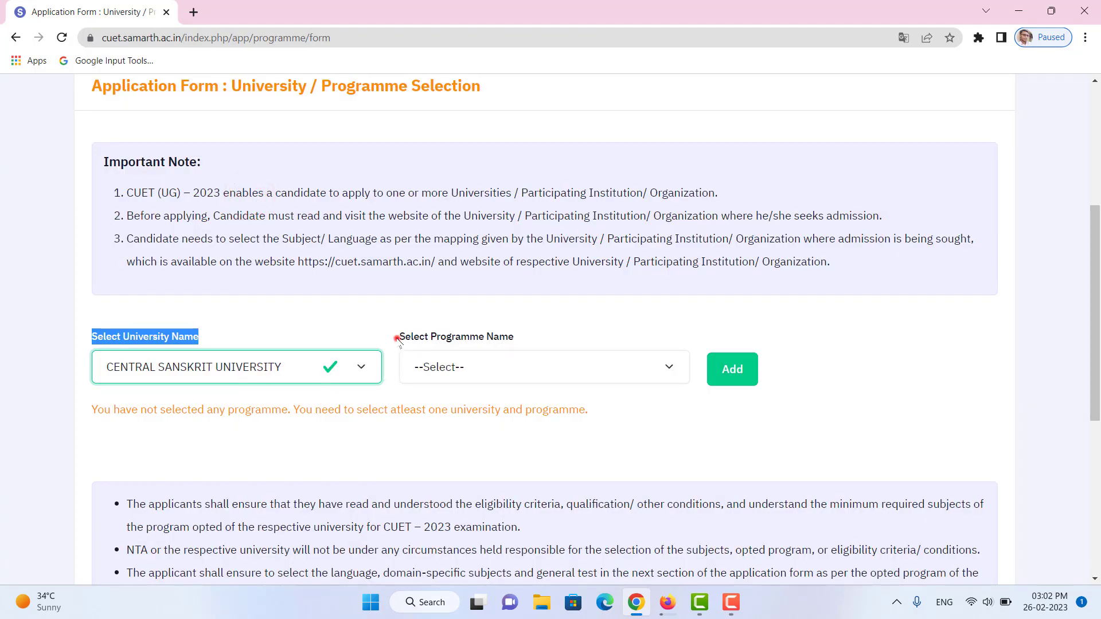
pyautogui.moveTo(397, 338); pyautogui.dragTo(545, 364)
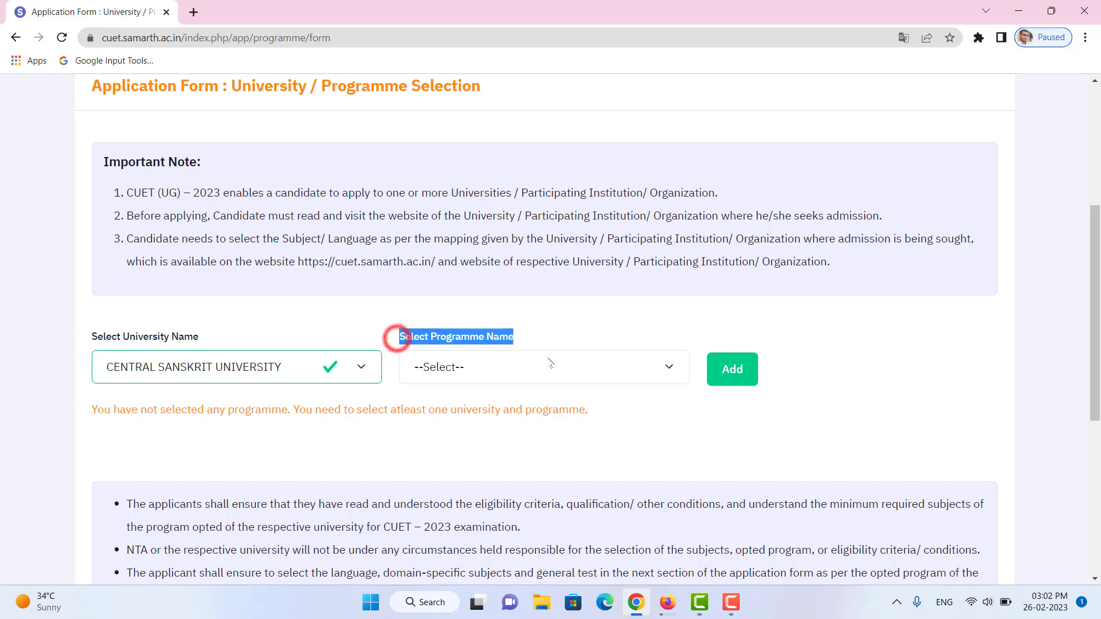
pyautogui.click(517, 370)
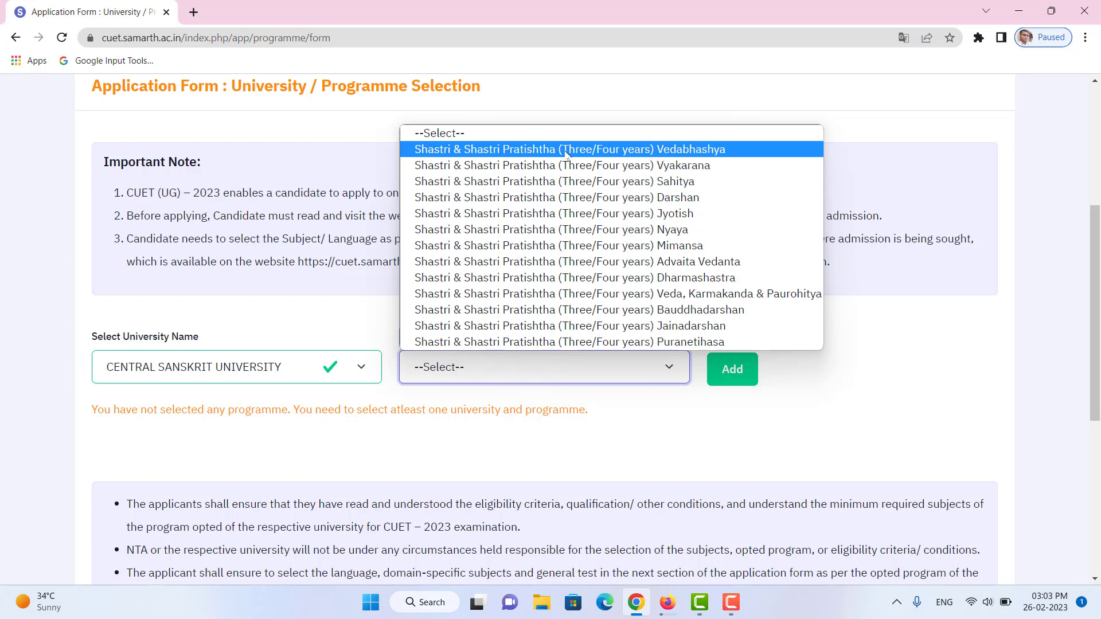
pyautogui.click(700, 168)
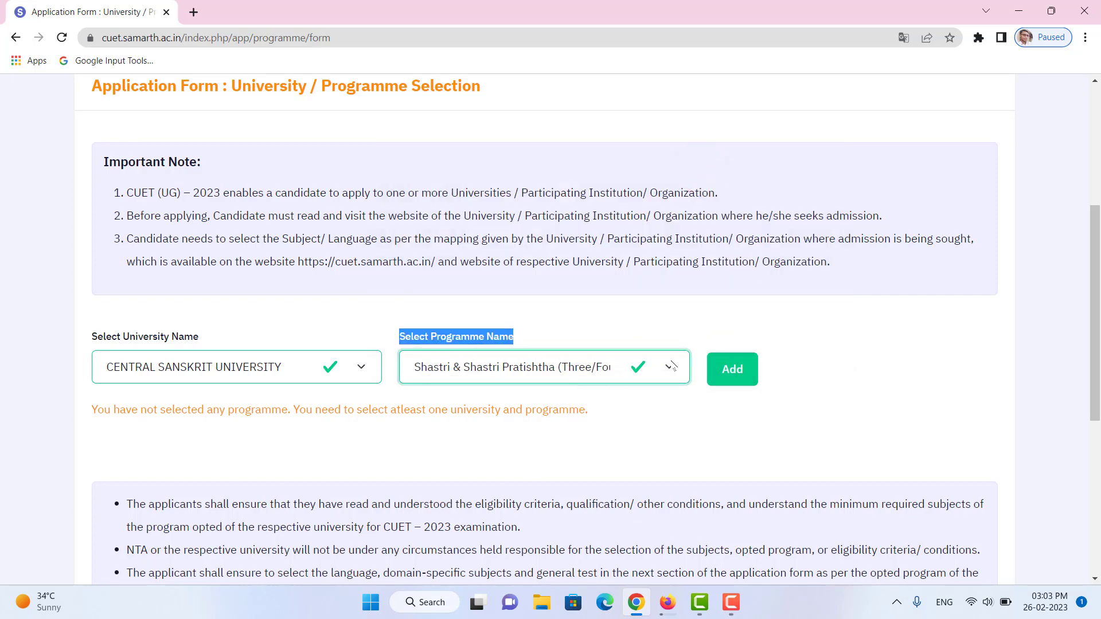
pyautogui.click(700, 331)
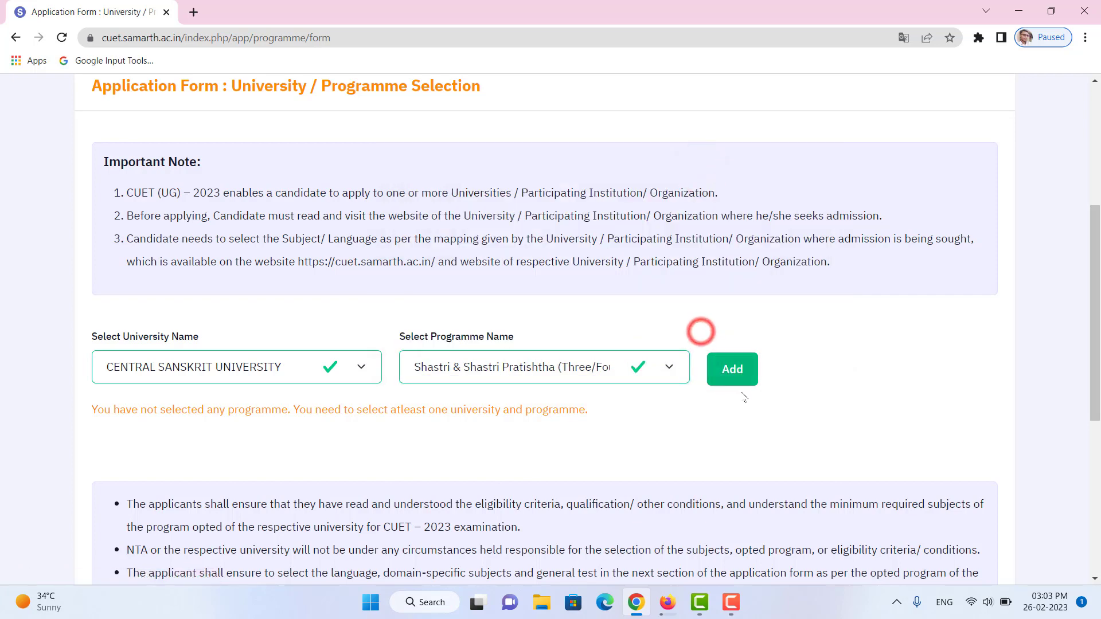
# - Add Central Sanskrit University's Shastri Vyakarana programme to the selection table
pyautogui.click(738, 380)
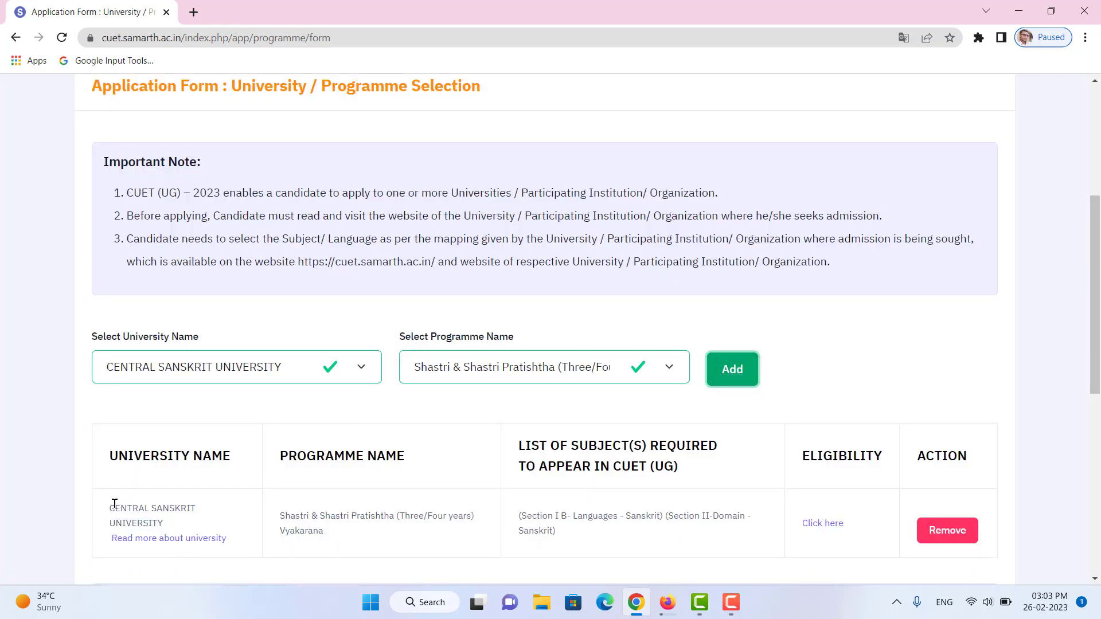
pyautogui.tripleClick(108, 455)
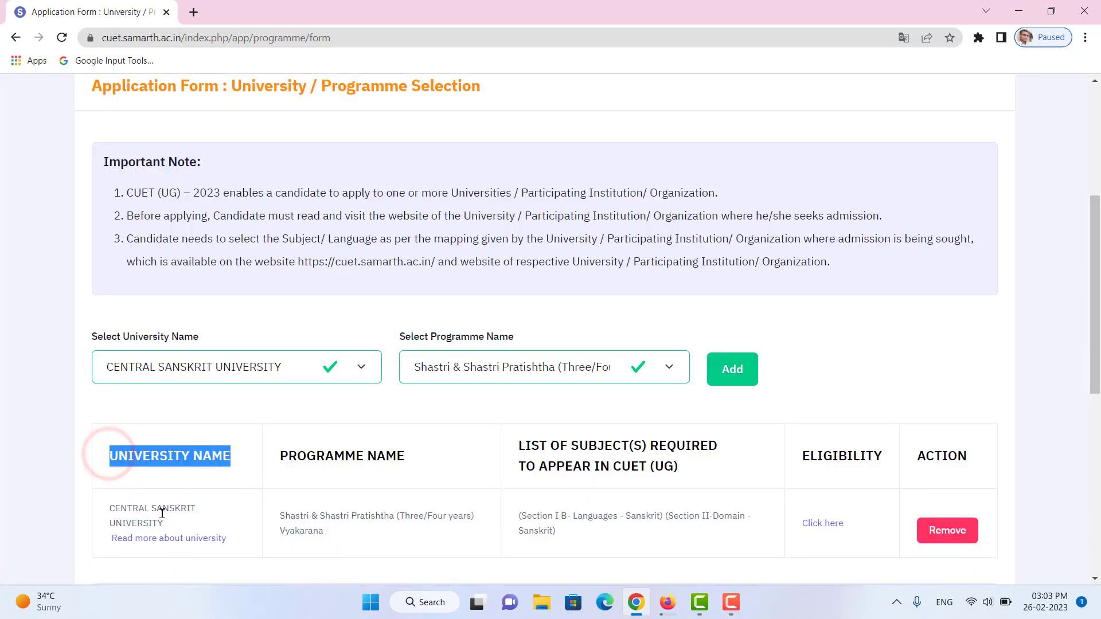
pyautogui.click(181, 522)
pyautogui.click(357, 535)
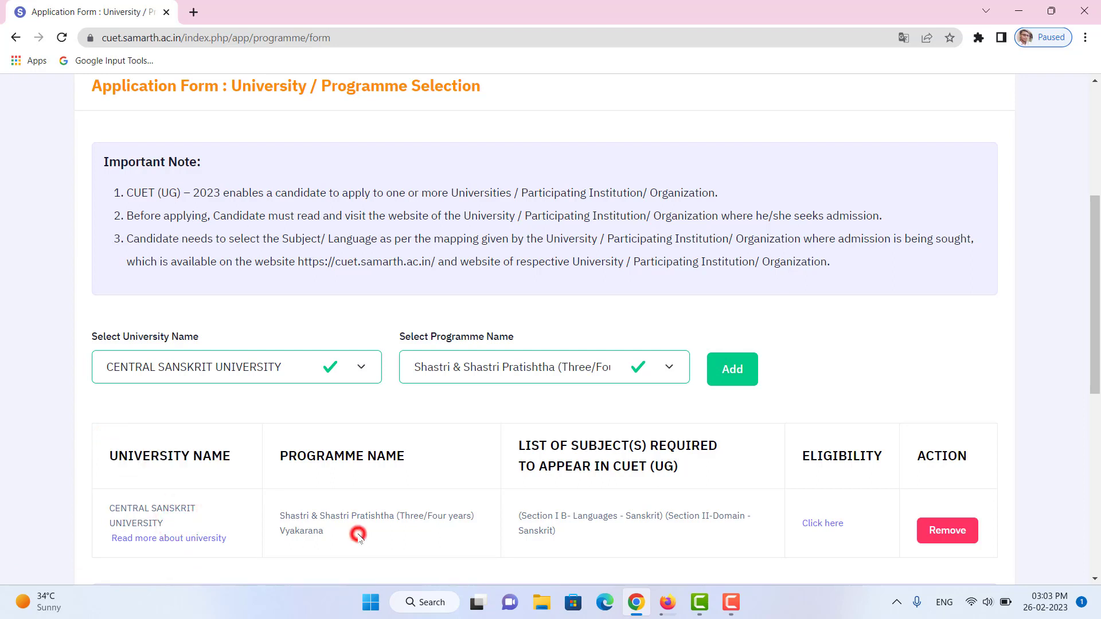
pyautogui.click(582, 534)
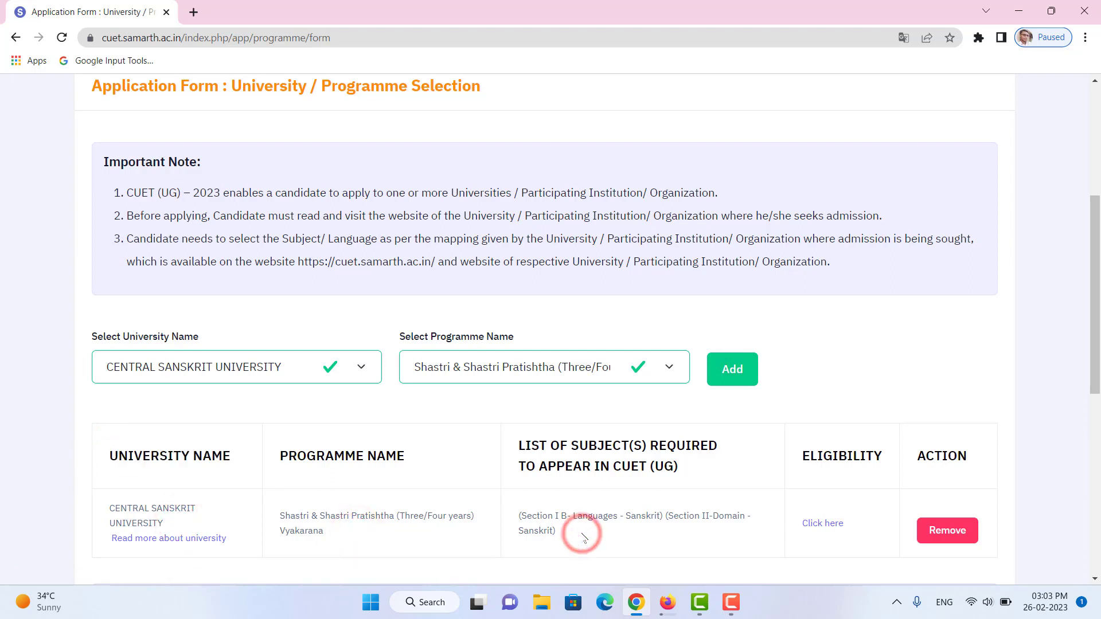
pyautogui.tripleClick(519, 518)
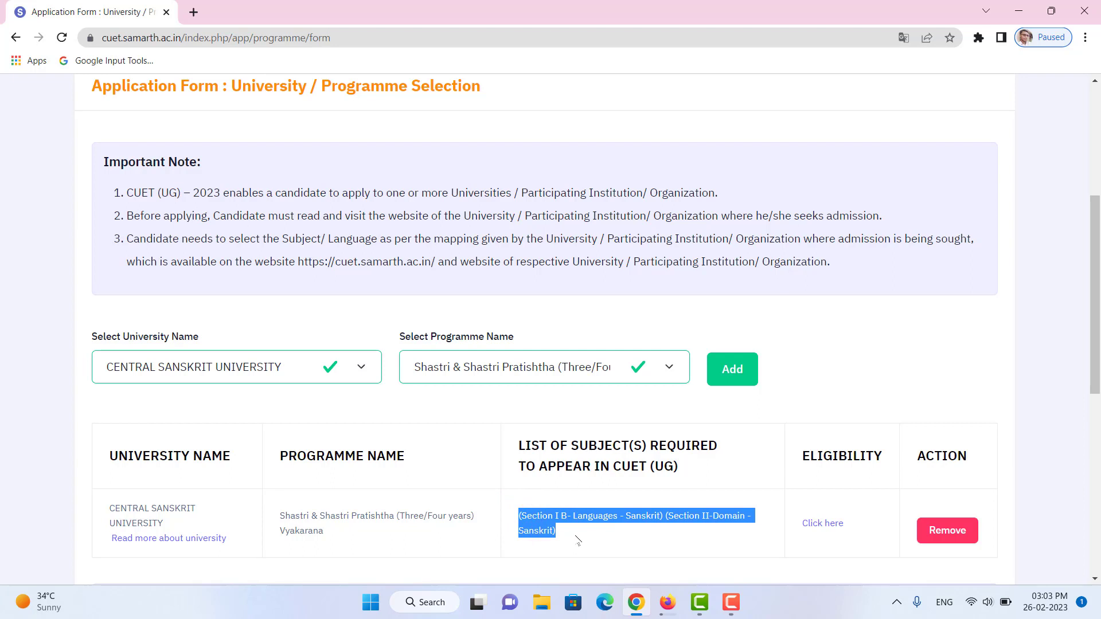
pyautogui.click(756, 538)
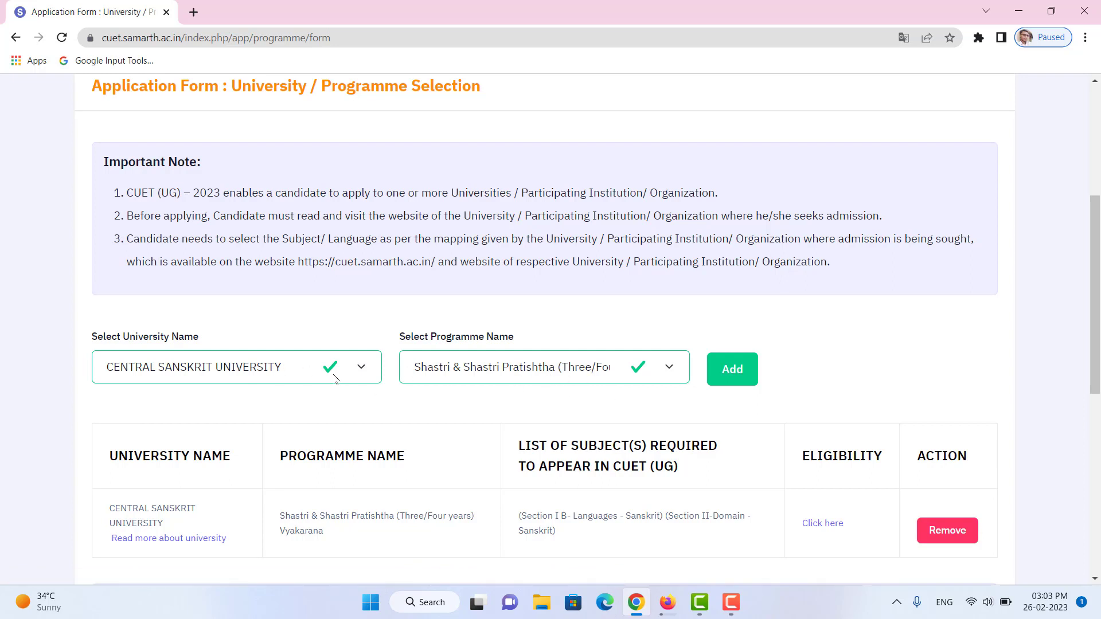
# - Choose and add the Shastri Sahitya programme to the table
pyautogui.click(668, 369)
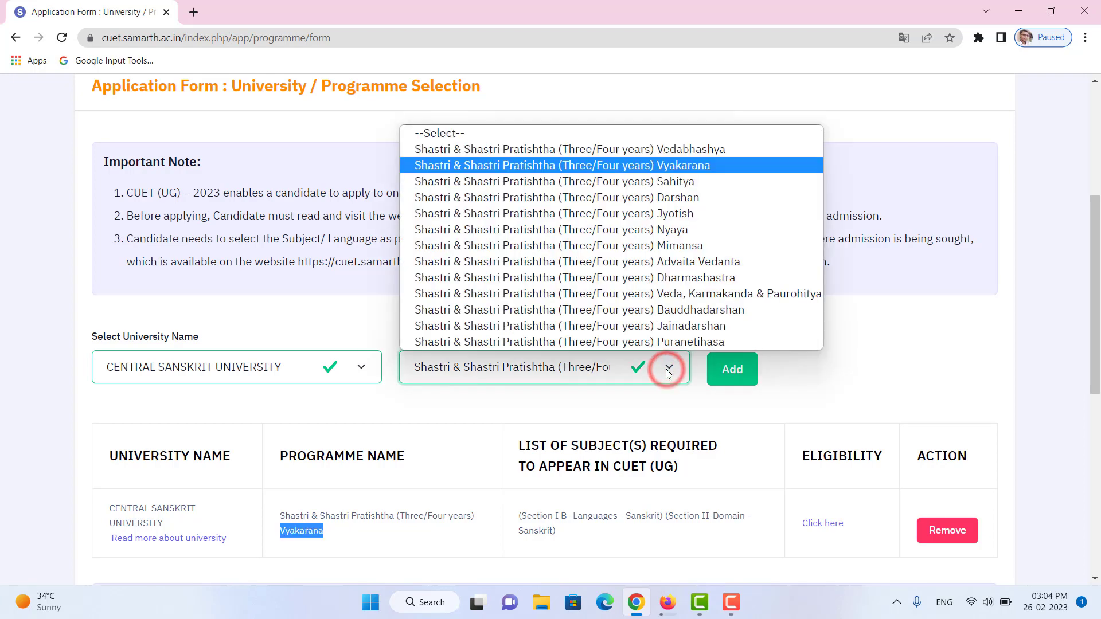
pyautogui.click(714, 183)
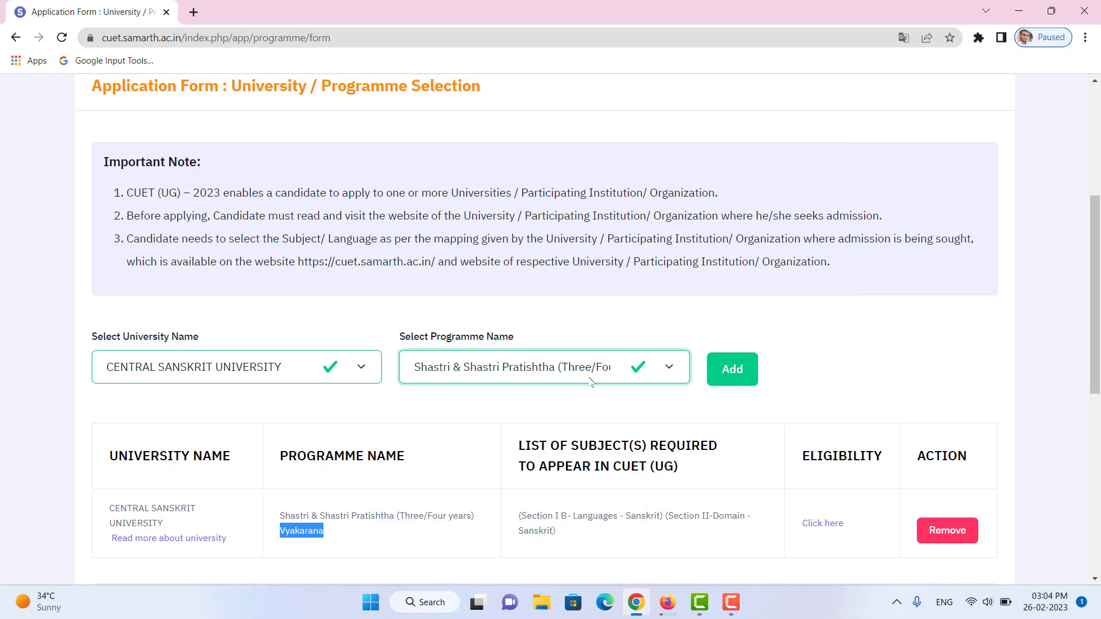
pyautogui.click(746, 373)
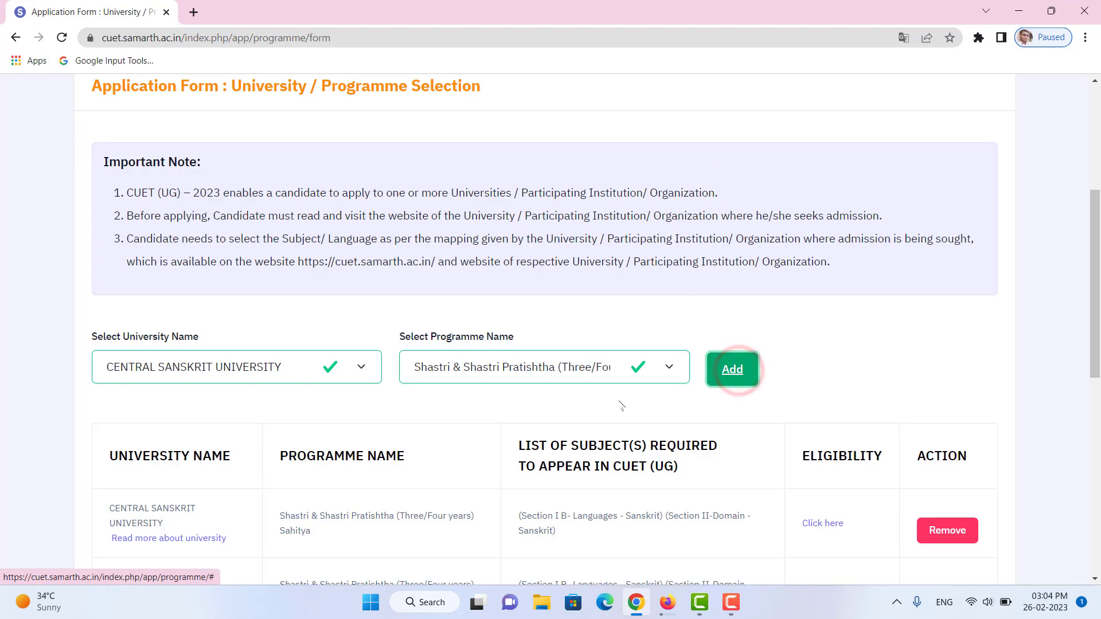
pyautogui.scroll(-3, 453, 512)
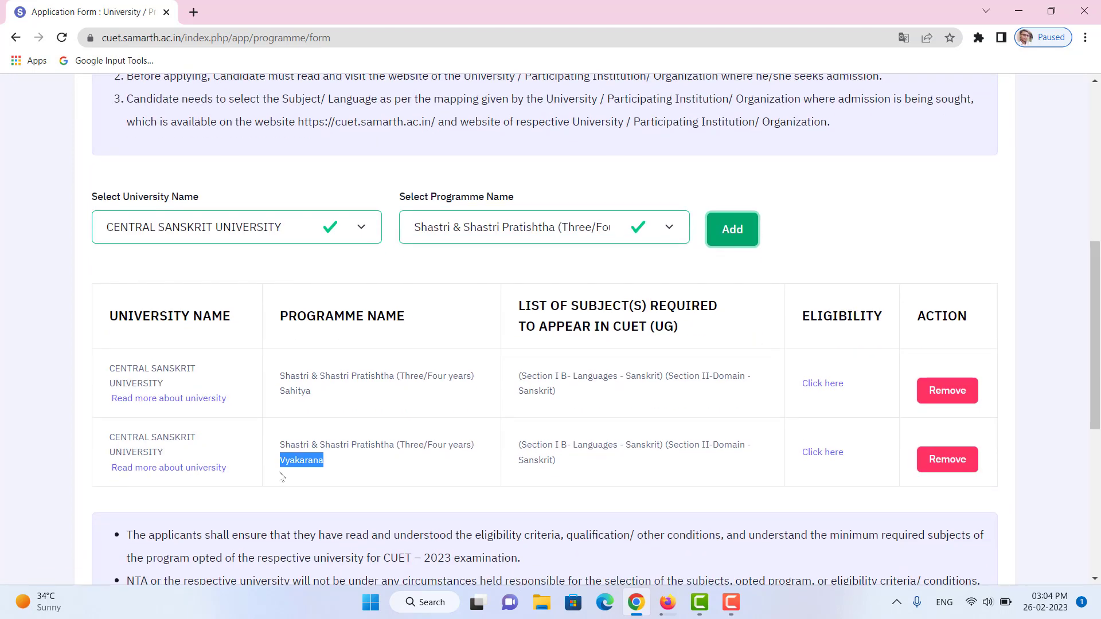
pyautogui.click(311, 479)
pyautogui.moveTo(278, 393); pyautogui.dragTo(372, 411)
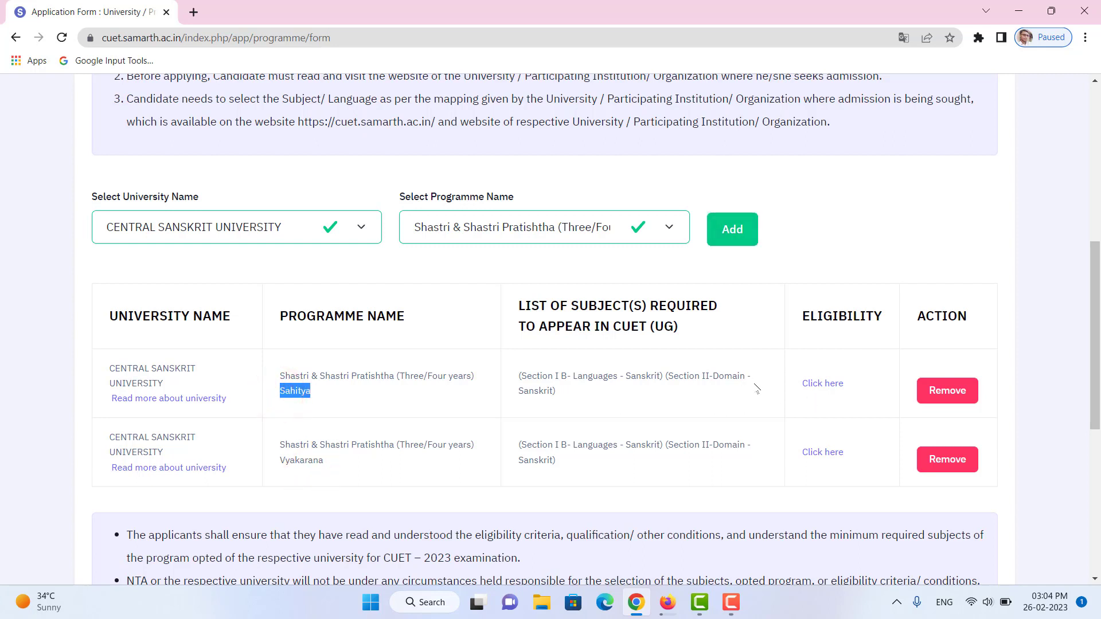
pyautogui.click(630, 258)
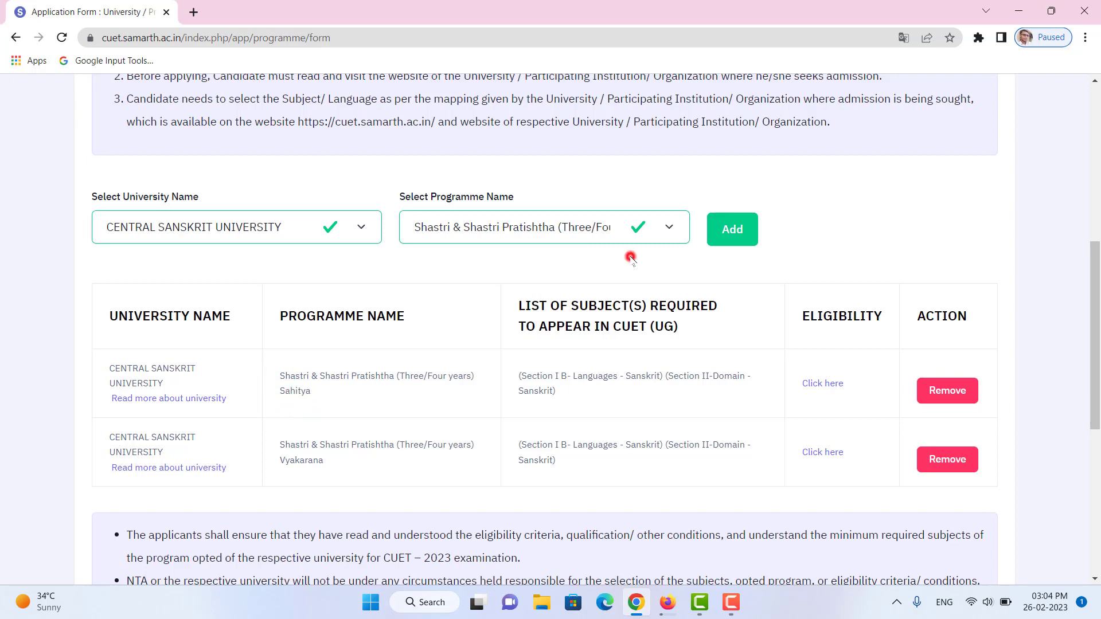
# - Choose and add the Shastri Darshan programme to the table
pyautogui.click(669, 229)
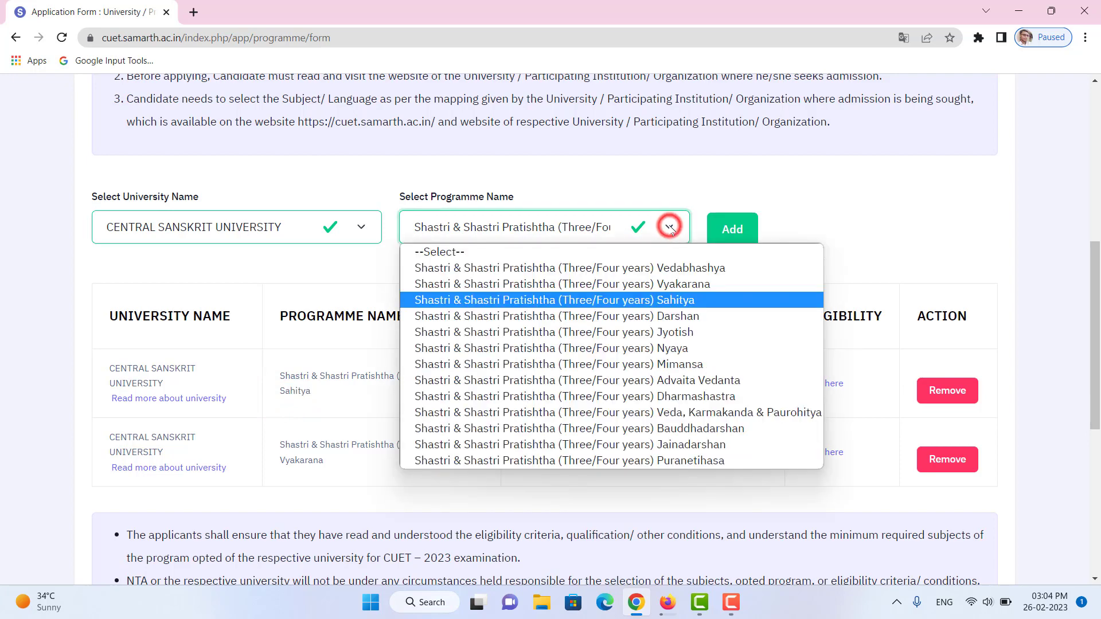
pyautogui.click(687, 317)
pyautogui.click(731, 231)
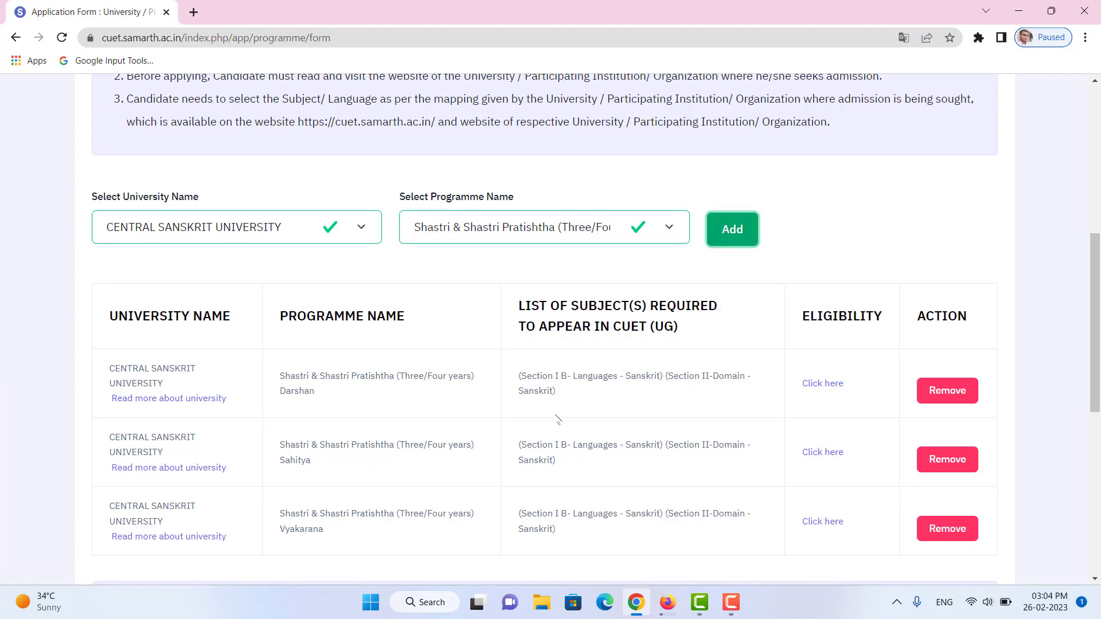
pyautogui.doubleClick(282, 392)
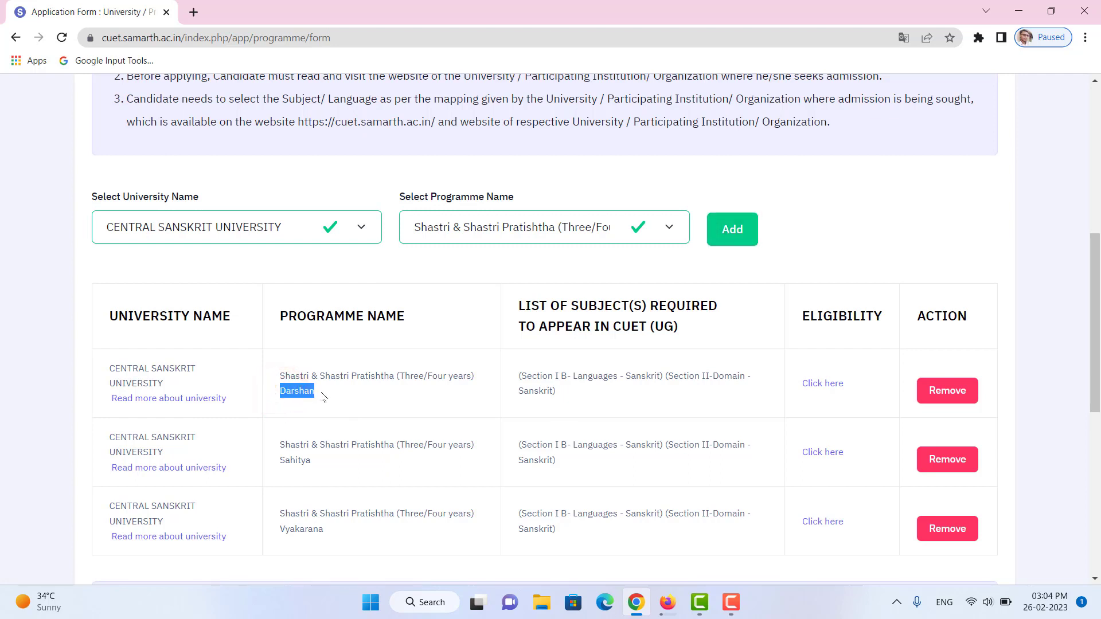
pyautogui.click(436, 255)
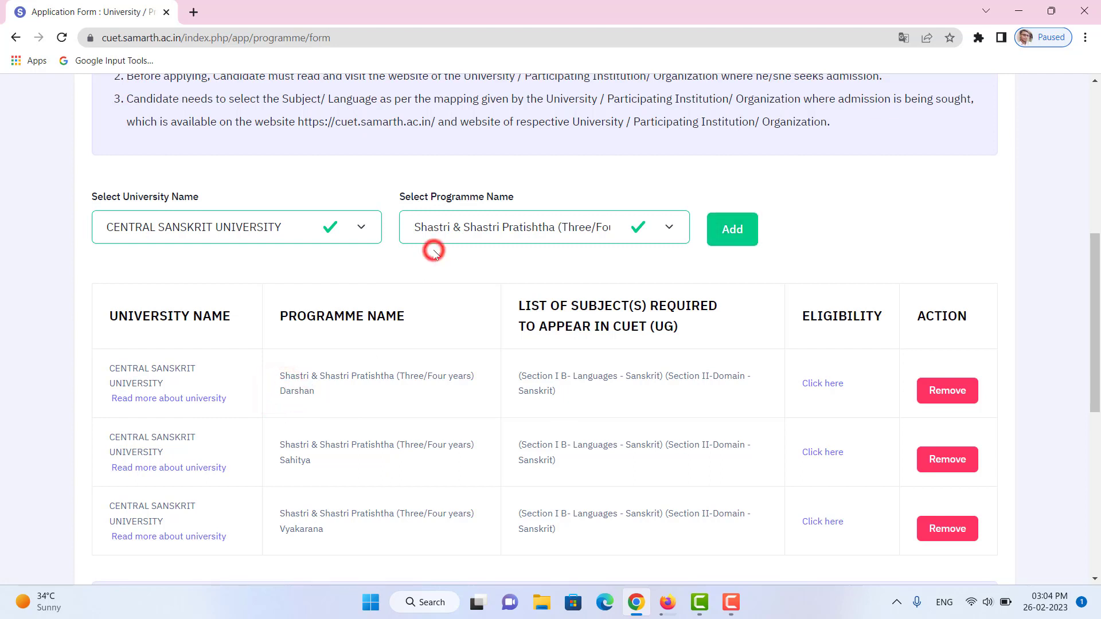
pyautogui.click(362, 227)
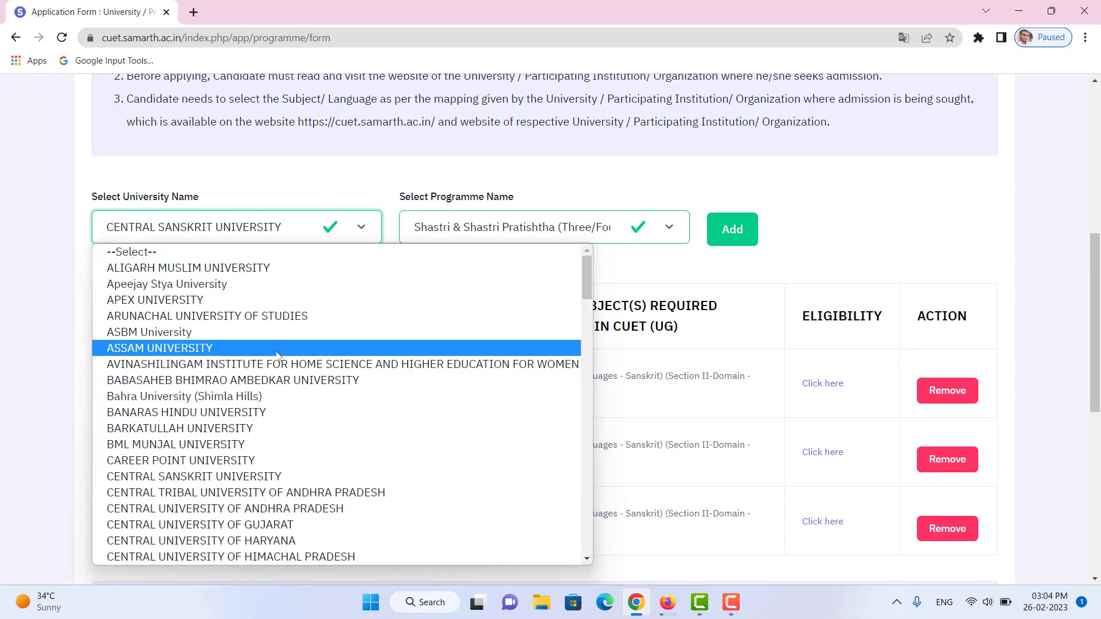
# - Switch to NATIONAL SANSKRIT UNIVERSITY and add its Sastri in Sastras (Vyakarana) programme
pyautogui.scroll(-15, 258, 384)
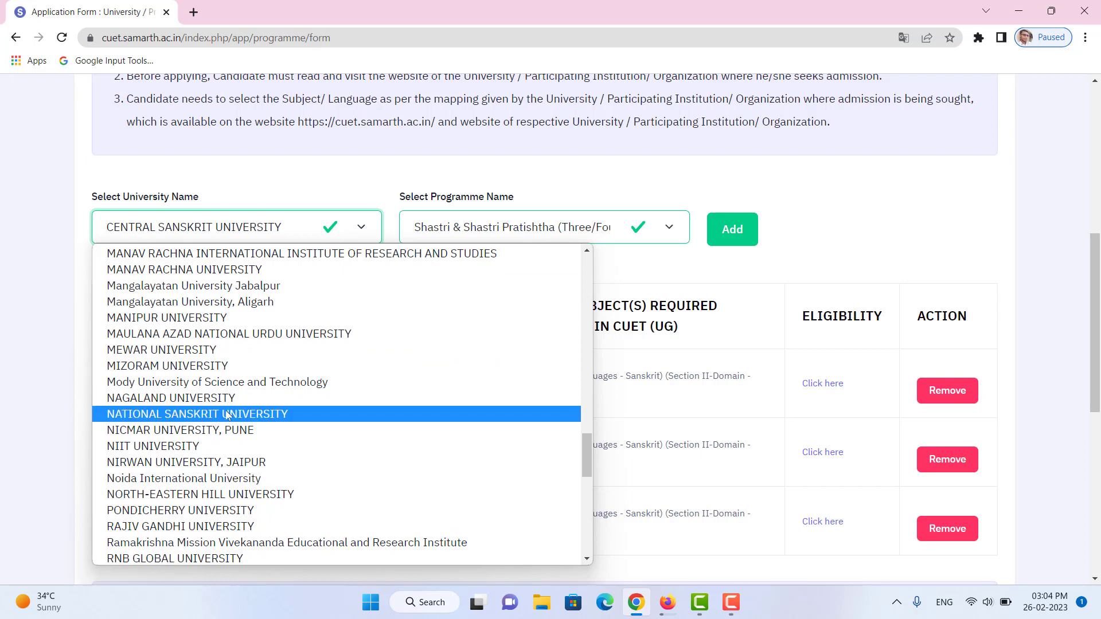
pyautogui.click(289, 414)
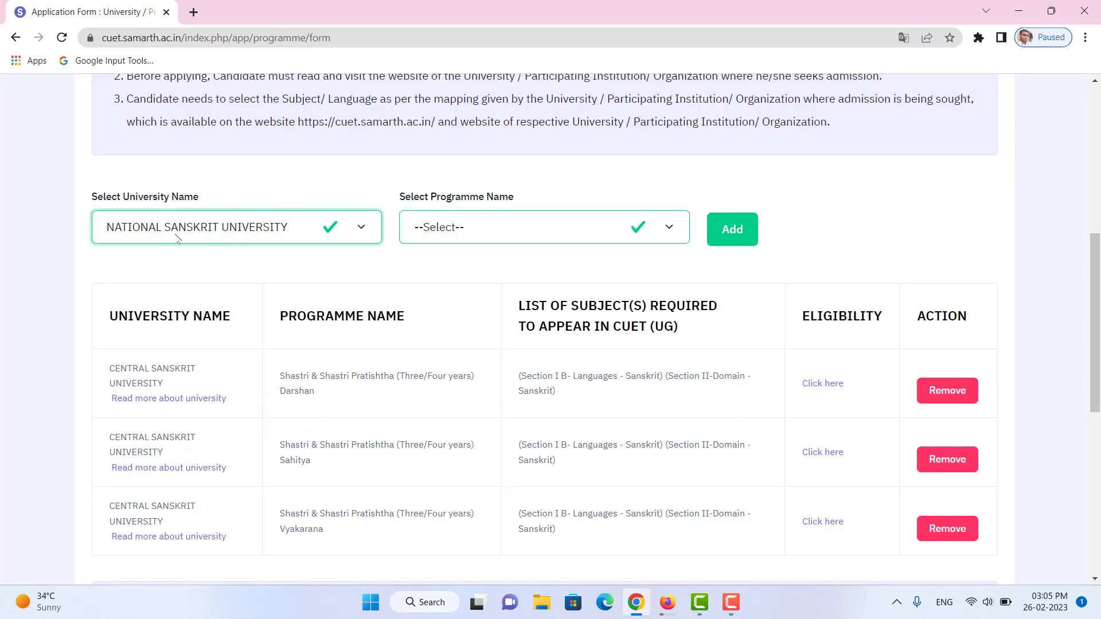
pyautogui.click(433, 228)
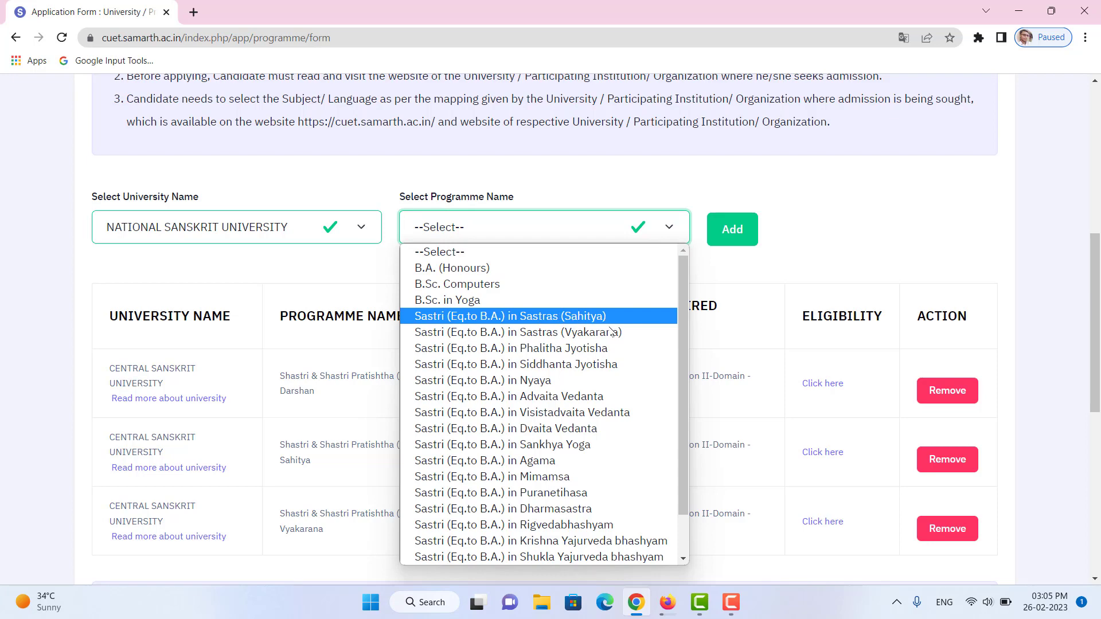
pyautogui.click(638, 335)
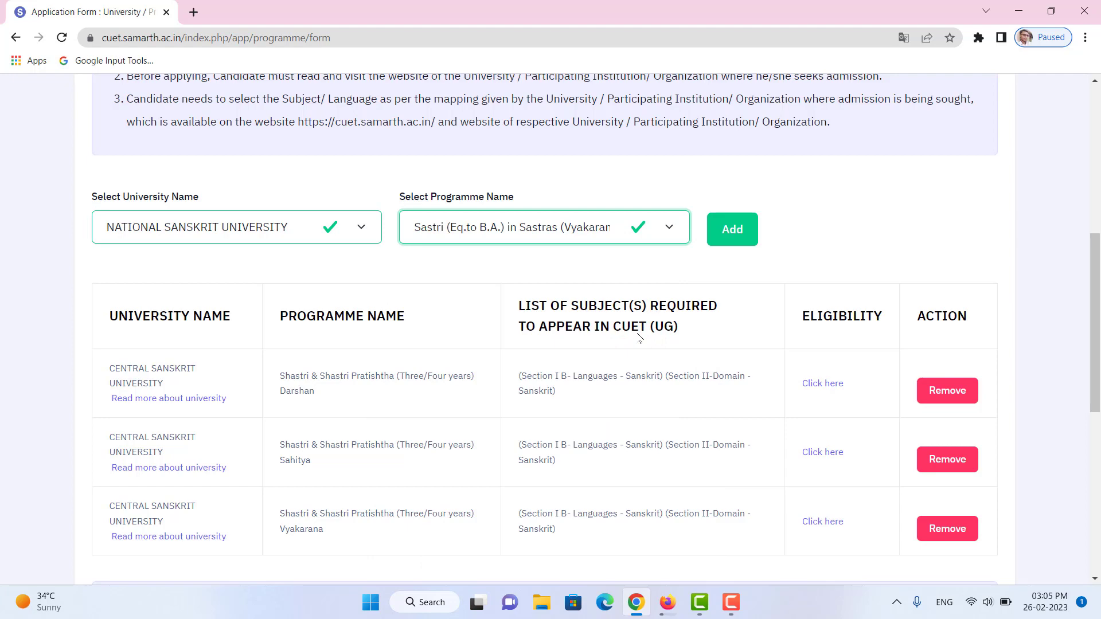
pyautogui.click(715, 234)
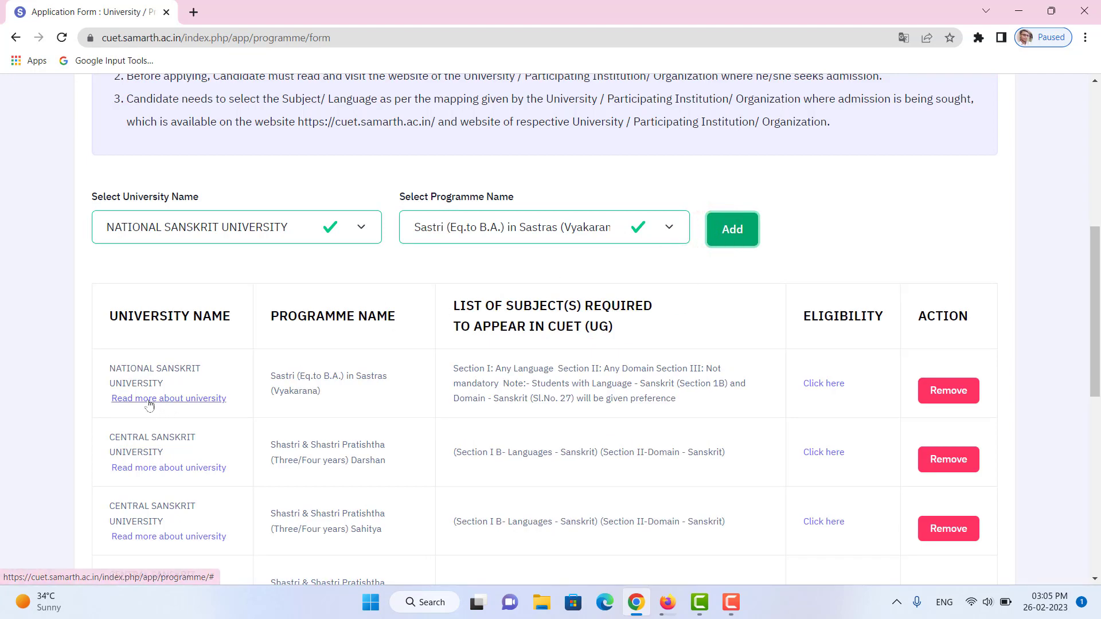
pyautogui.moveTo(109, 367); pyautogui.dragTo(351, 400)
pyautogui.moveTo(451, 373); pyautogui.dragTo(715, 423)
pyautogui.click(690, 400)
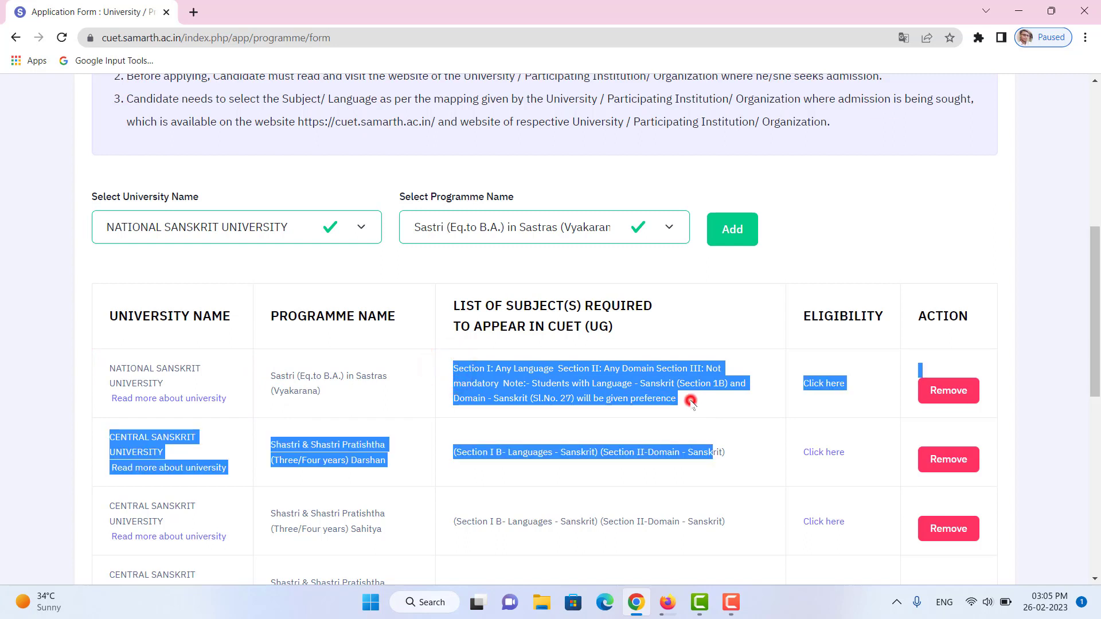
pyautogui.click(448, 365)
pyautogui.moveTo(540, 380); pyautogui.dragTo(695, 399)
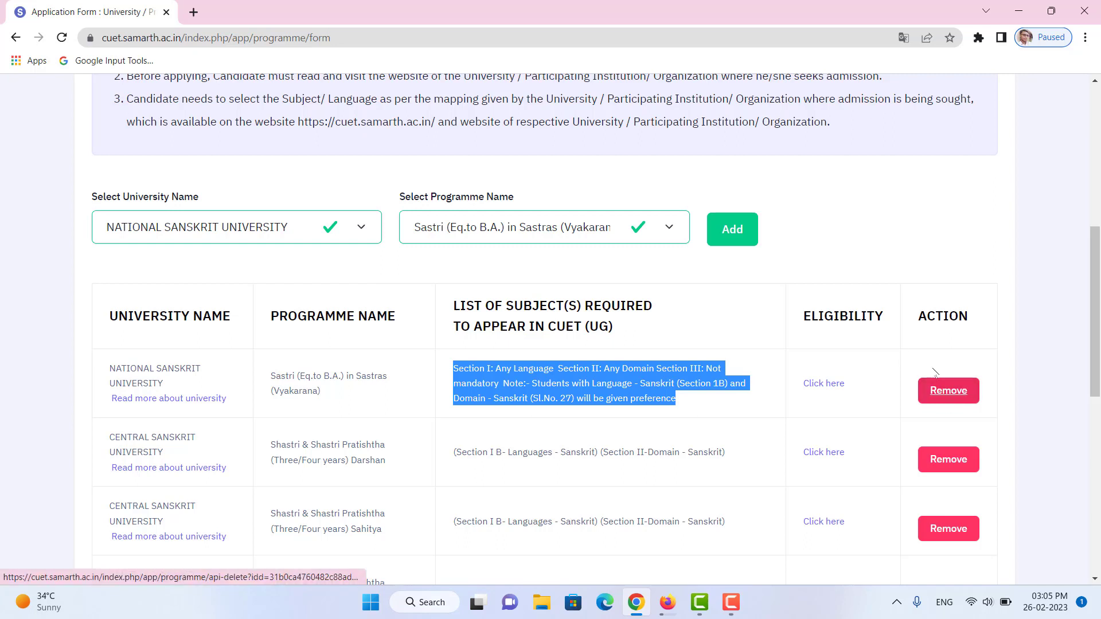
pyautogui.click(743, 326)
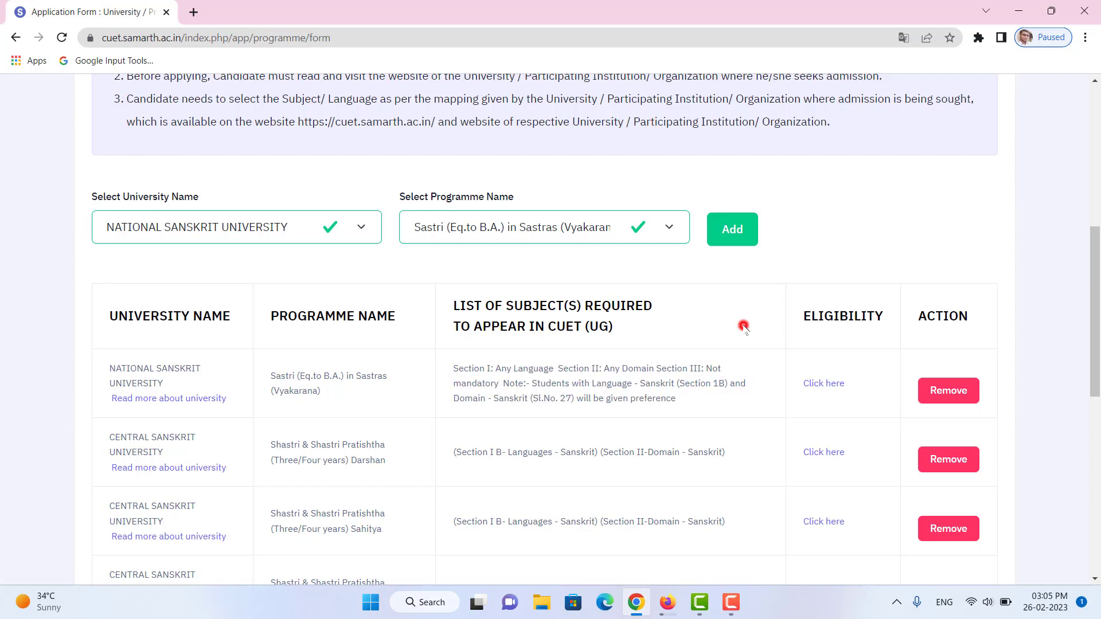
# - Add the Sastri in Sastras (Sahitya) programme
pyautogui.click(665, 229)
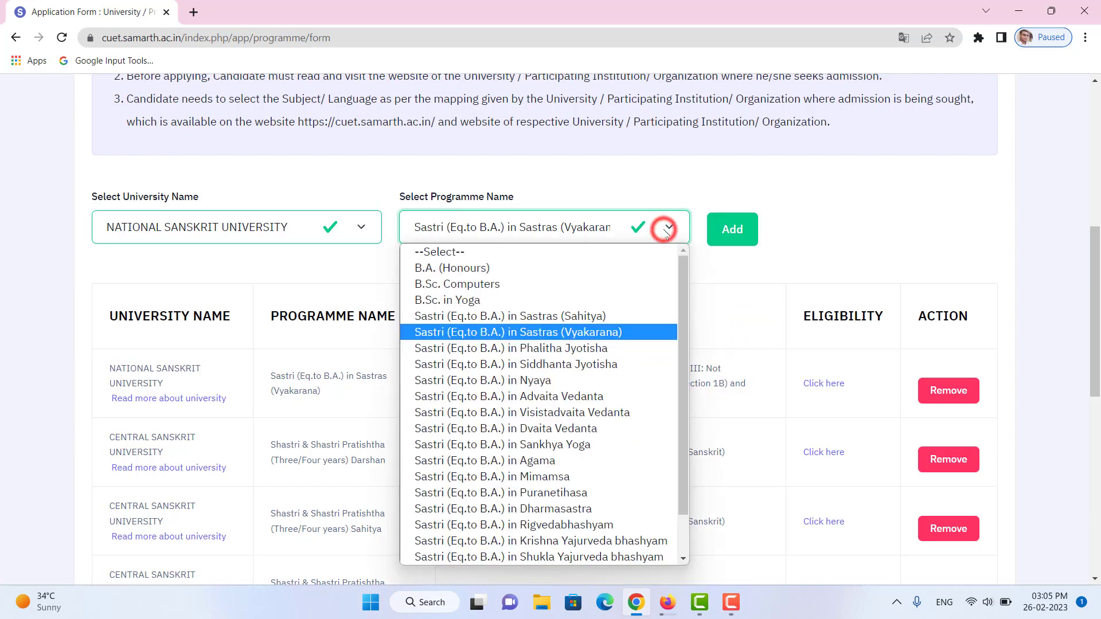
pyautogui.click(568, 317)
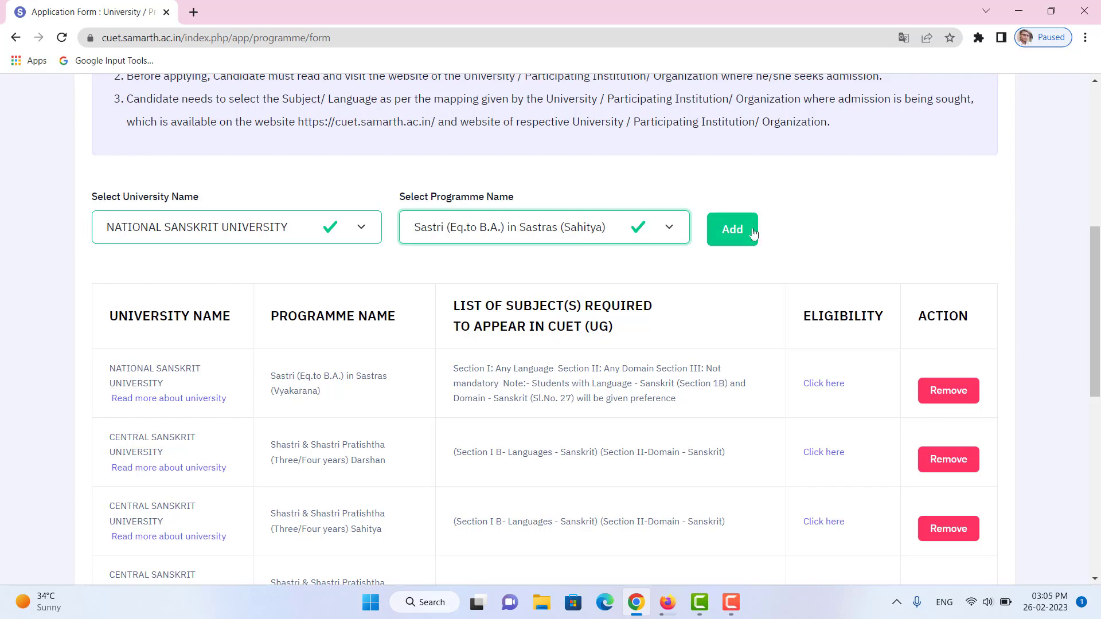
pyautogui.click(732, 229)
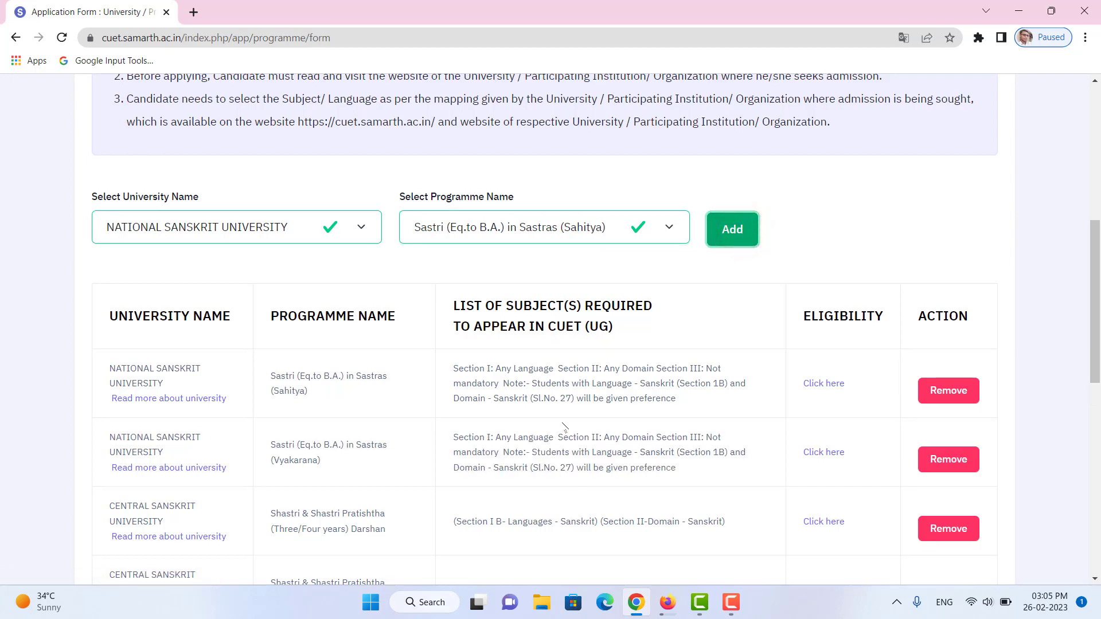
pyautogui.doubleClick(272, 391)
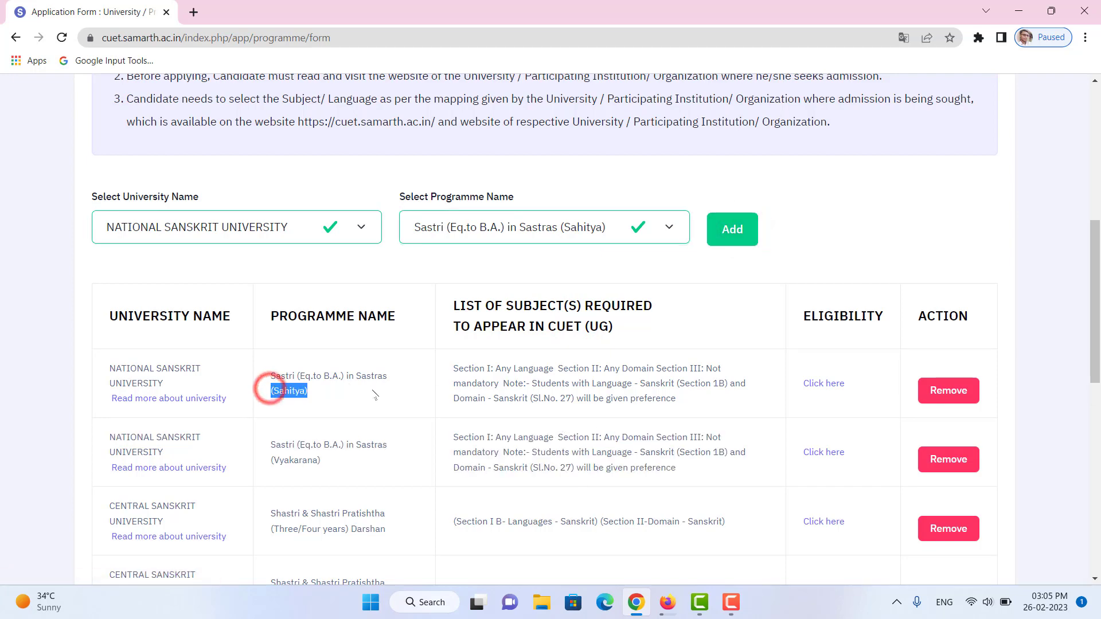
# - Add the Sastri (Eq. to B.A.) in Dvaita Vedanta programme
pyautogui.click(459, 259)
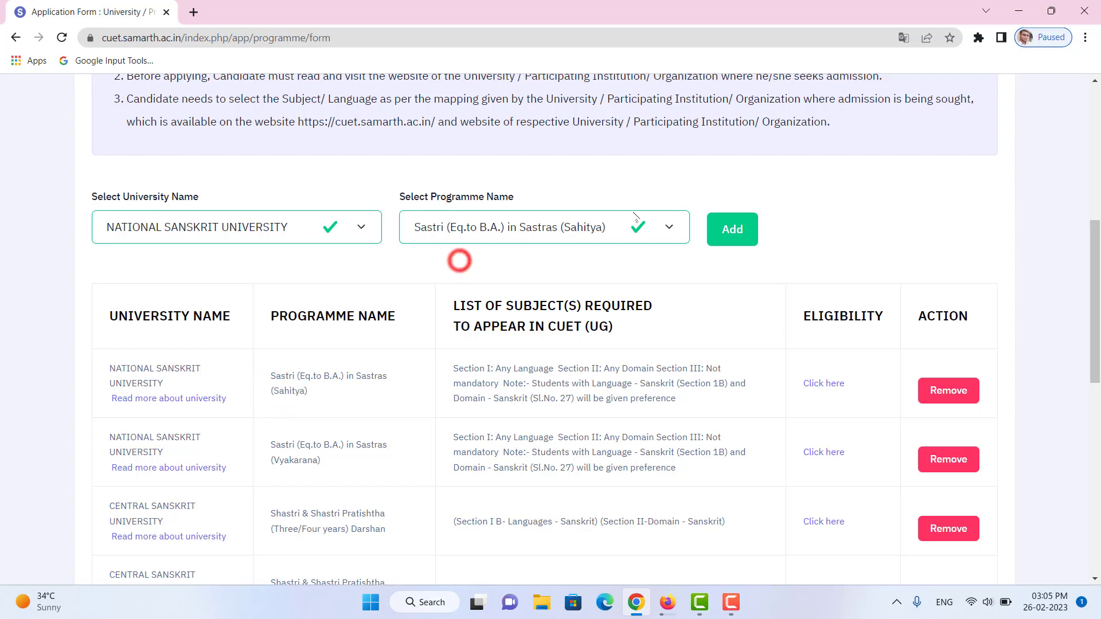
pyautogui.click(659, 224)
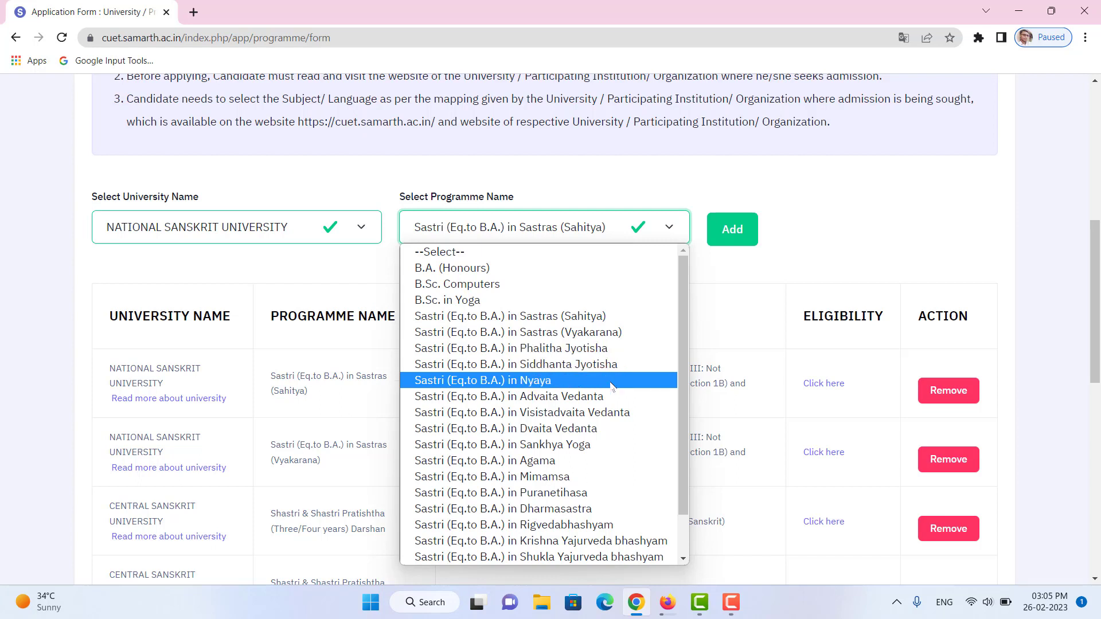
pyautogui.click(602, 430)
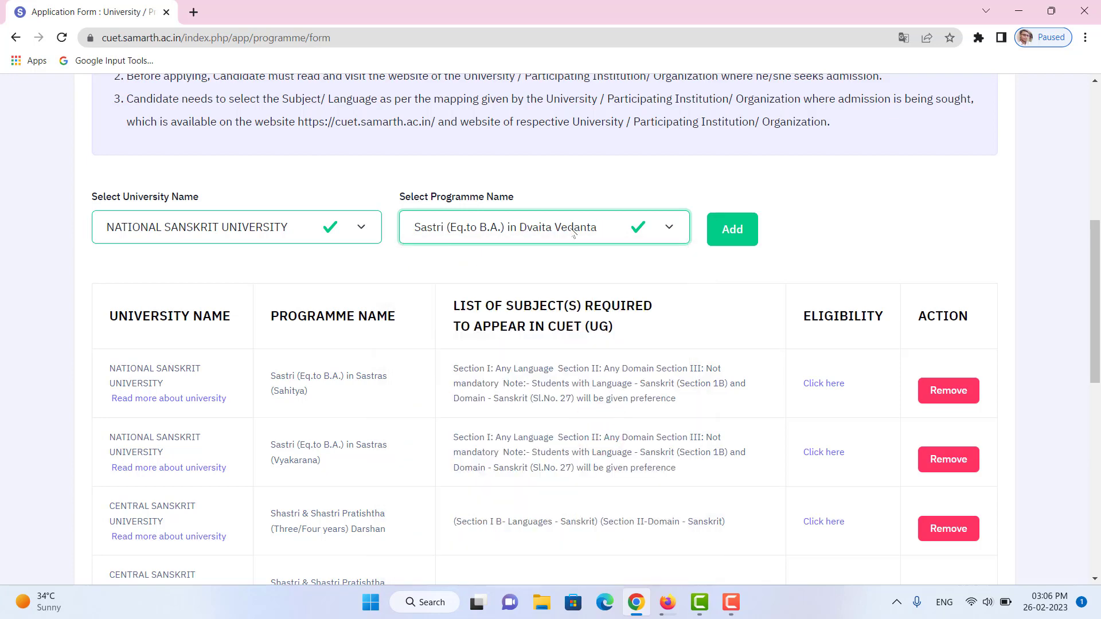
pyautogui.click(734, 237)
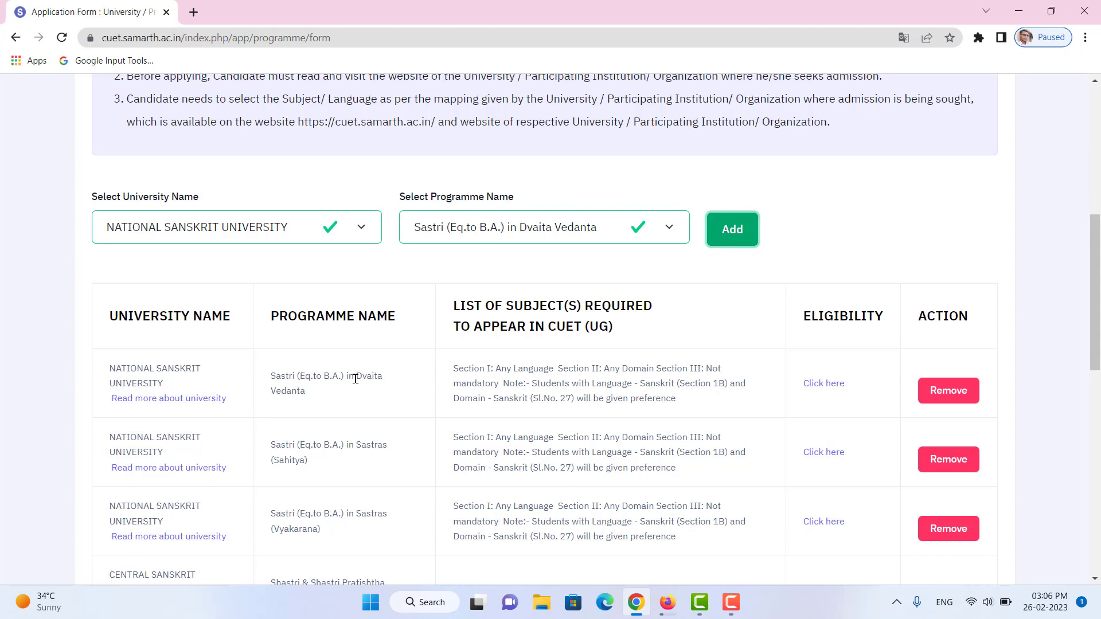
pyautogui.moveTo(355, 378); pyautogui.dragTo(389, 393)
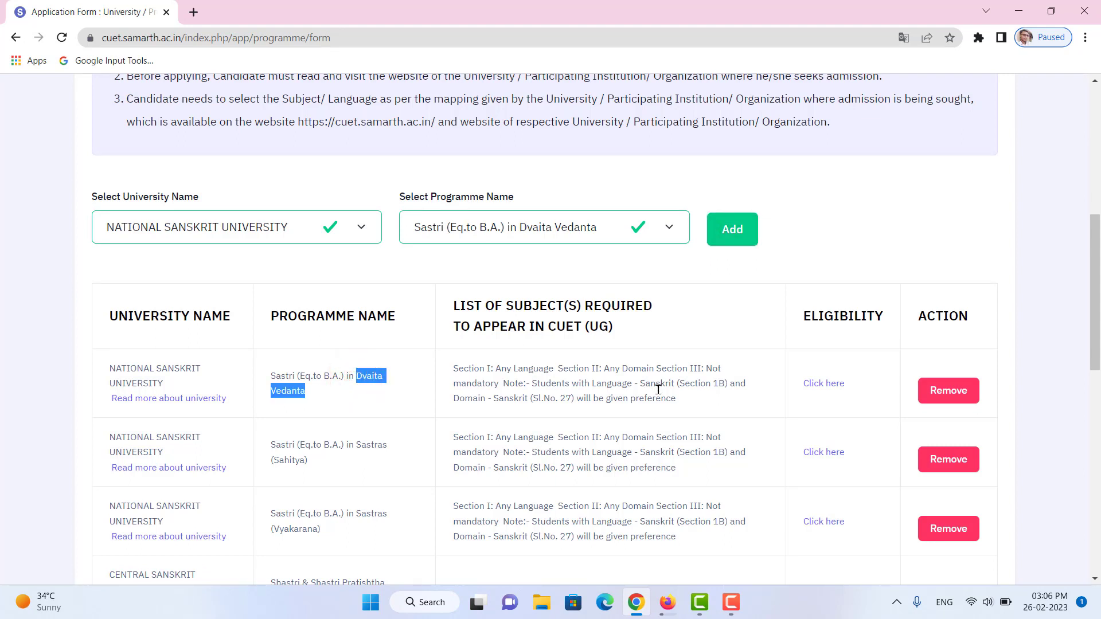
pyautogui.click(778, 329)
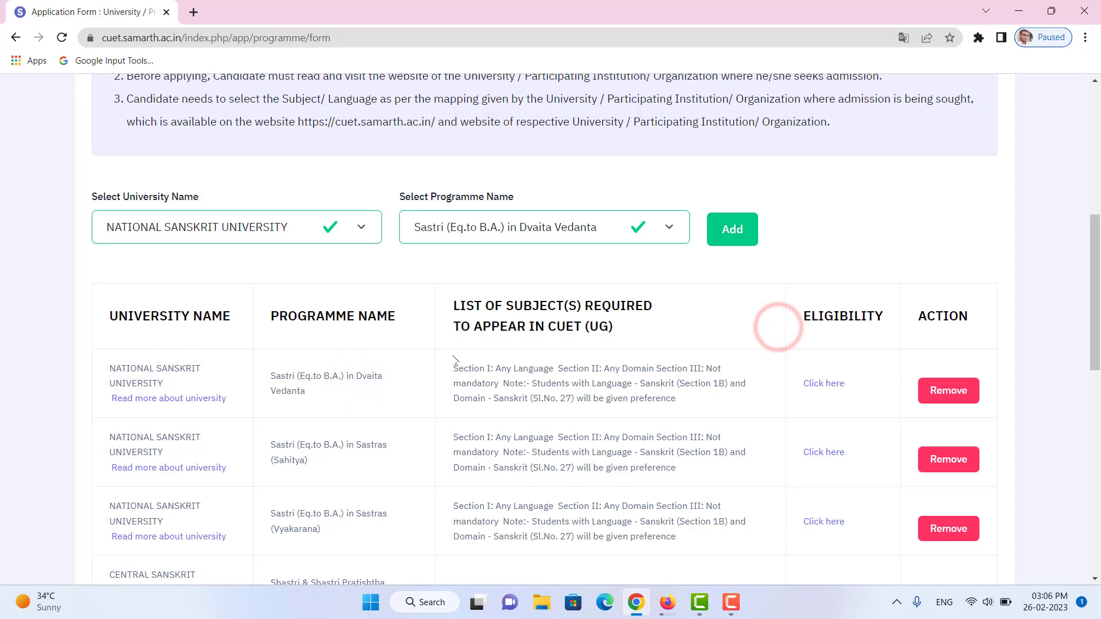
pyautogui.click(180, 247)
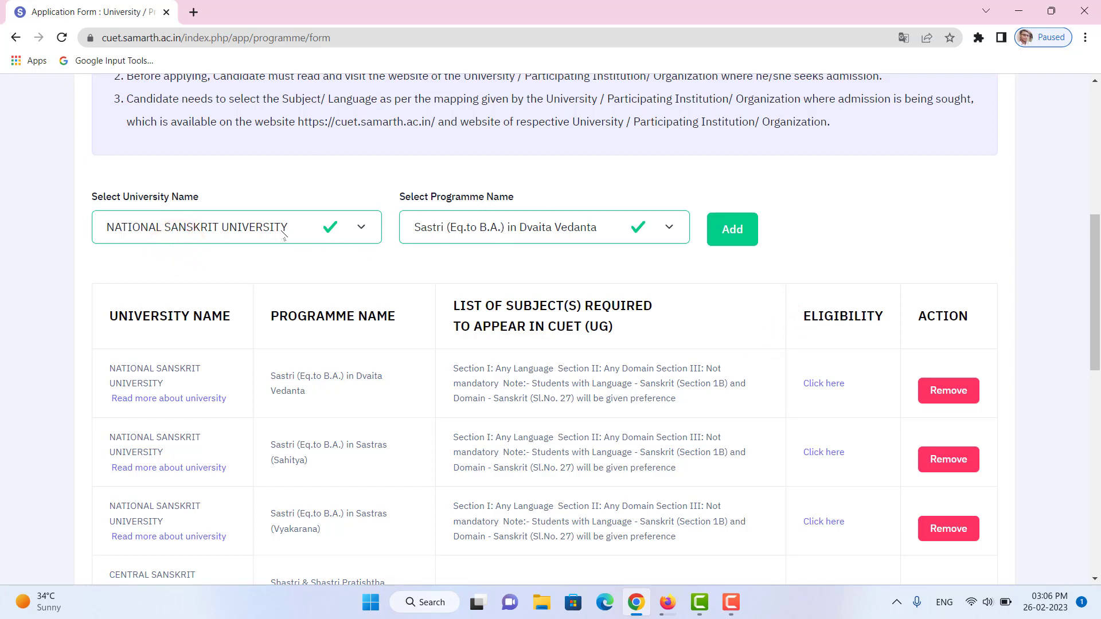
# - Select Shri Lal Bahadur Shastri National Sanskrit University and add its Shastri (Navya Vyakarana) programme
pyautogui.click(355, 230)
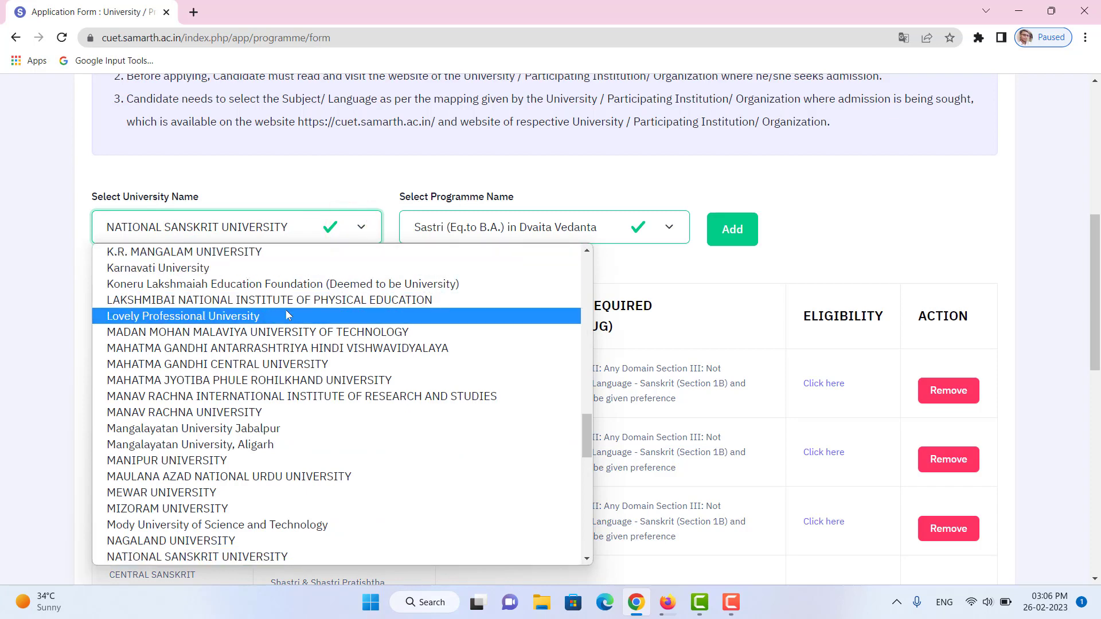
pyautogui.scroll(-10, 286, 314)
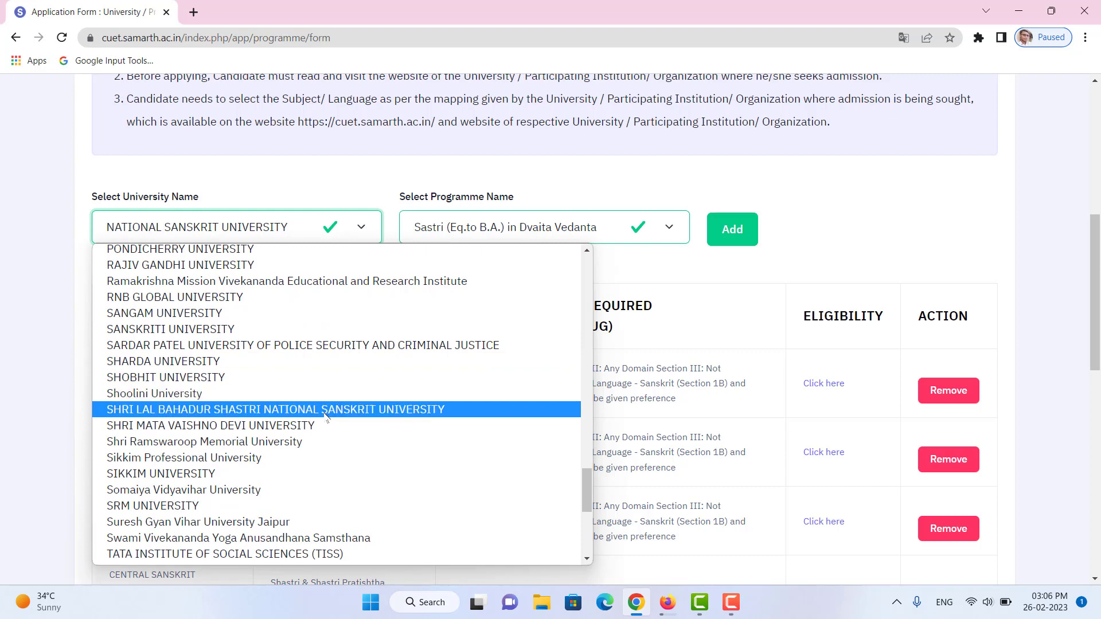
pyautogui.click(357, 411)
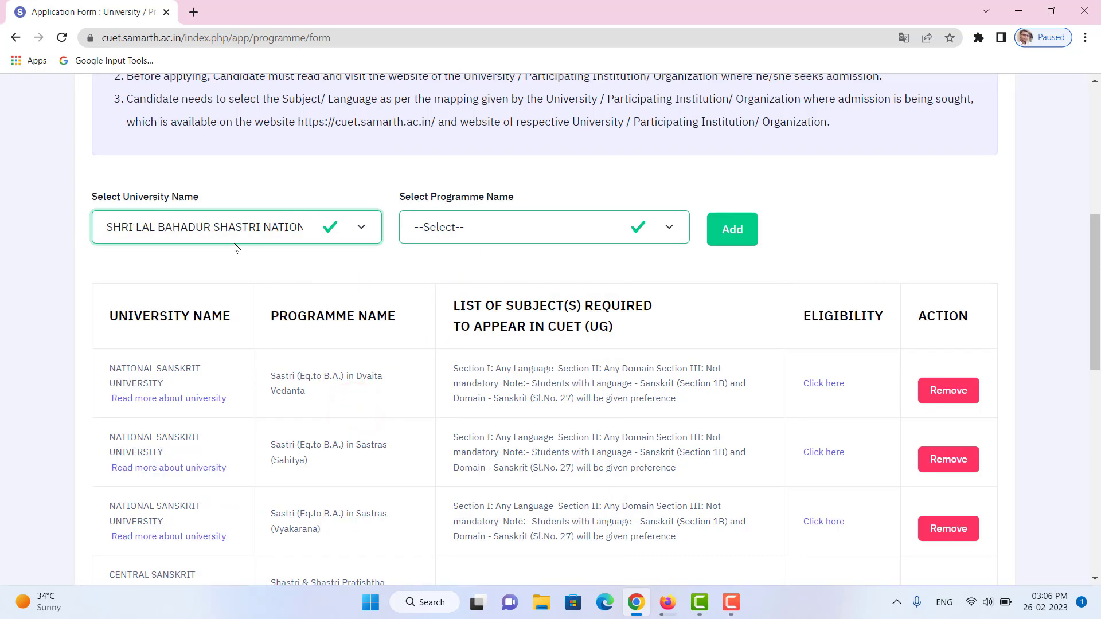
pyautogui.click(458, 228)
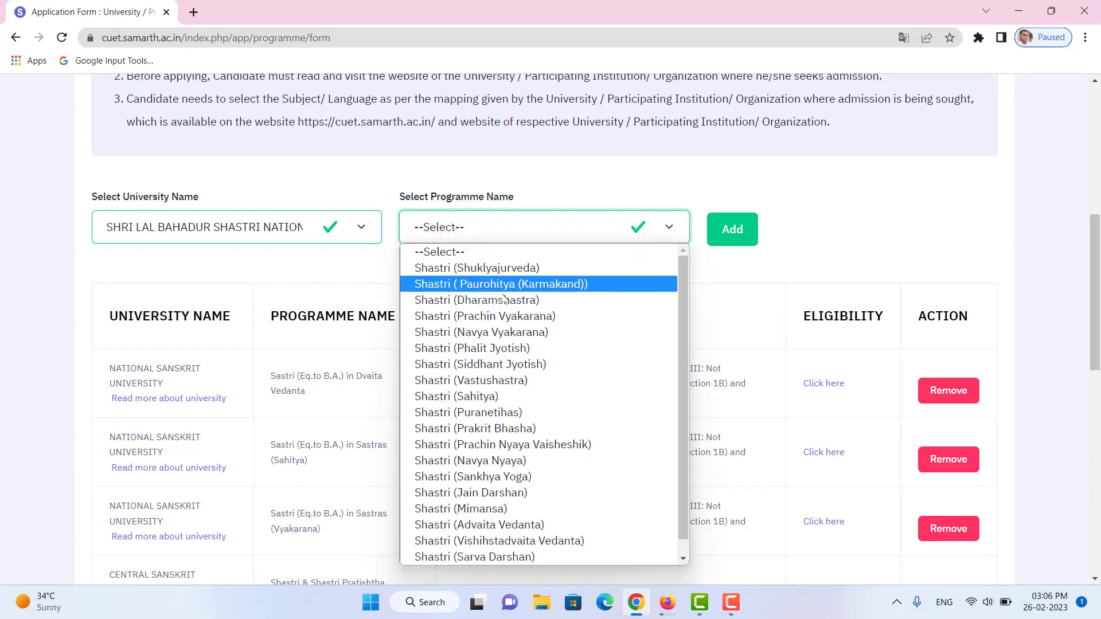
pyautogui.click(554, 333)
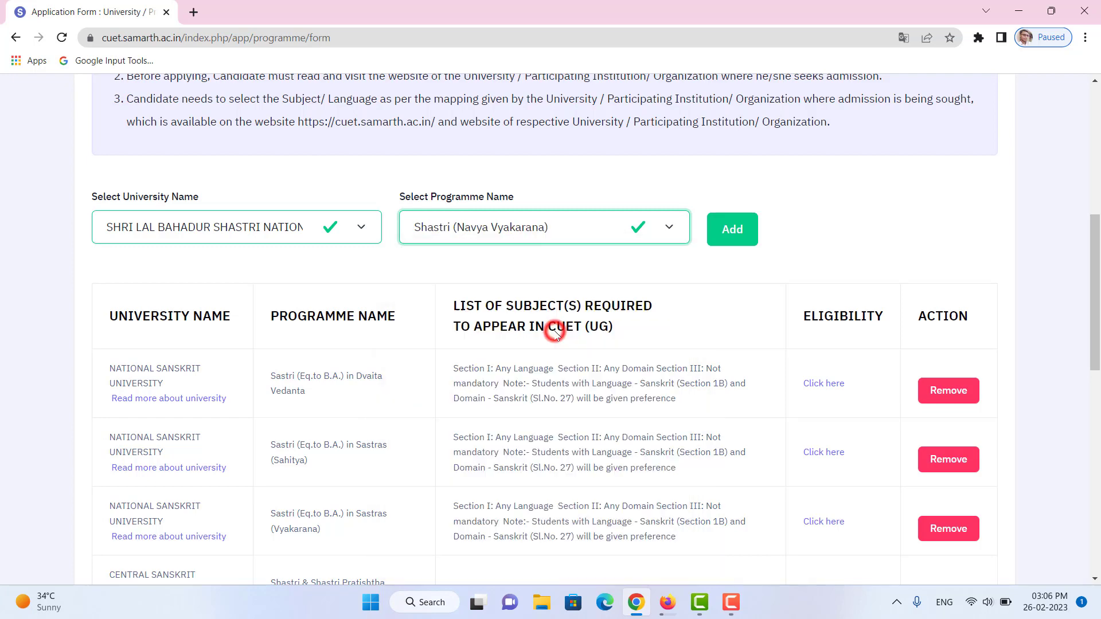
pyautogui.click(731, 233)
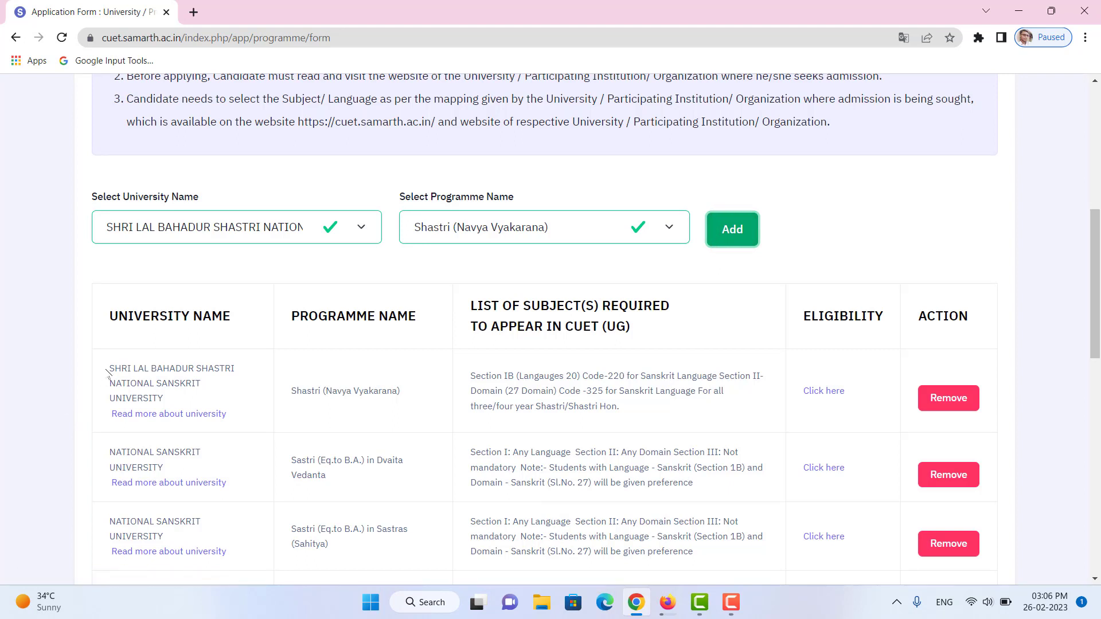
pyautogui.tripleClick(107, 373)
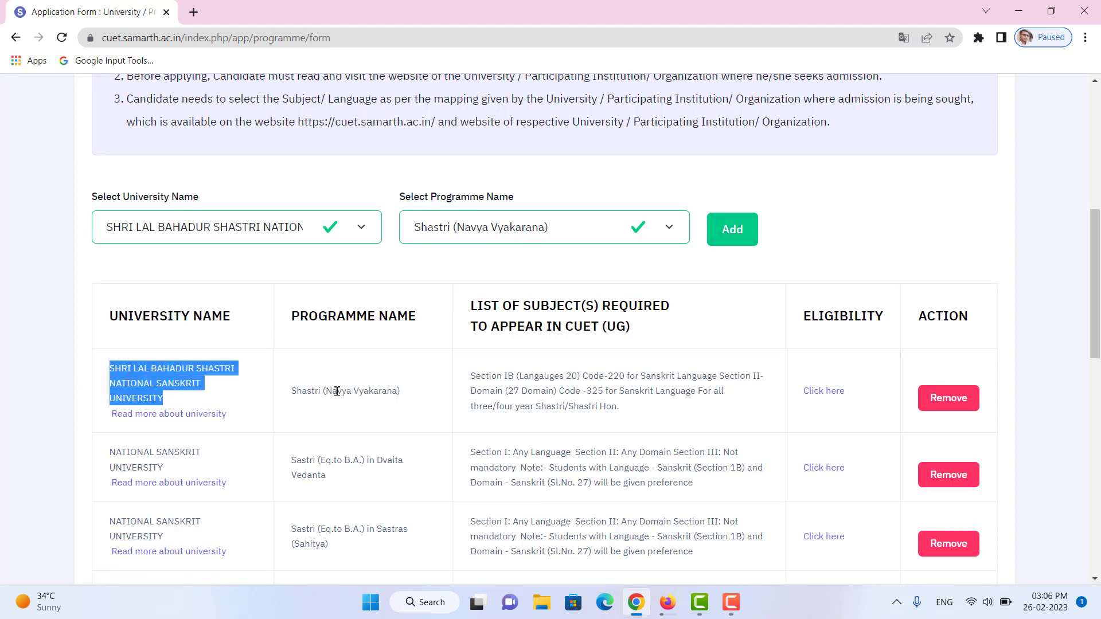
pyautogui.moveTo(323, 390); pyautogui.dragTo(404, 392)
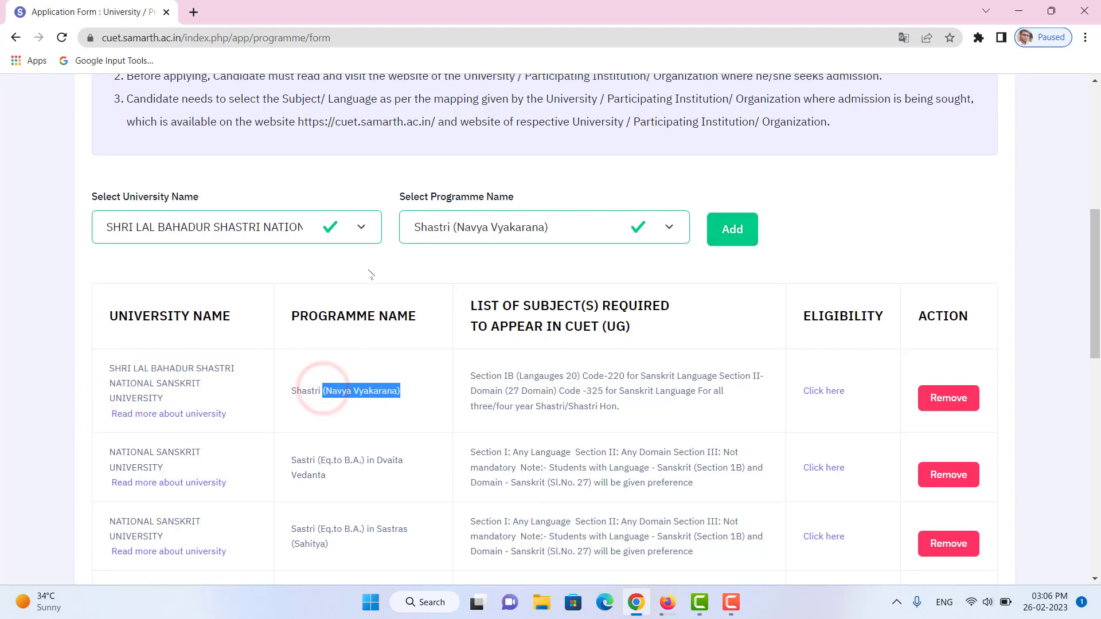
pyautogui.click(387, 261)
# - Add the Shastri (Sahitya) programme
pyautogui.click(539, 227)
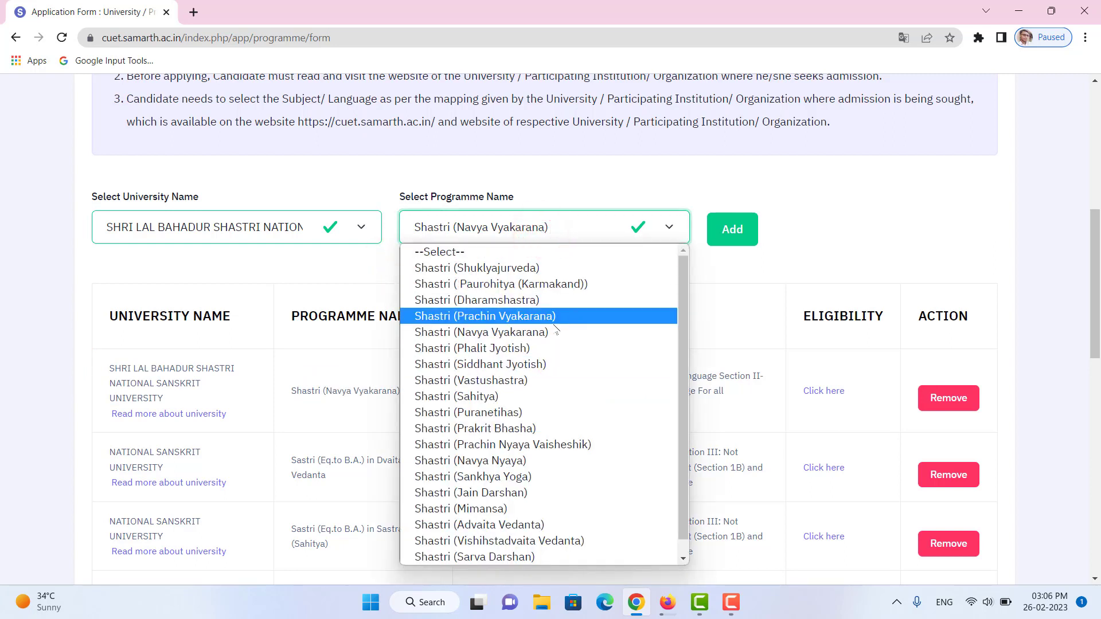
pyautogui.click(528, 393)
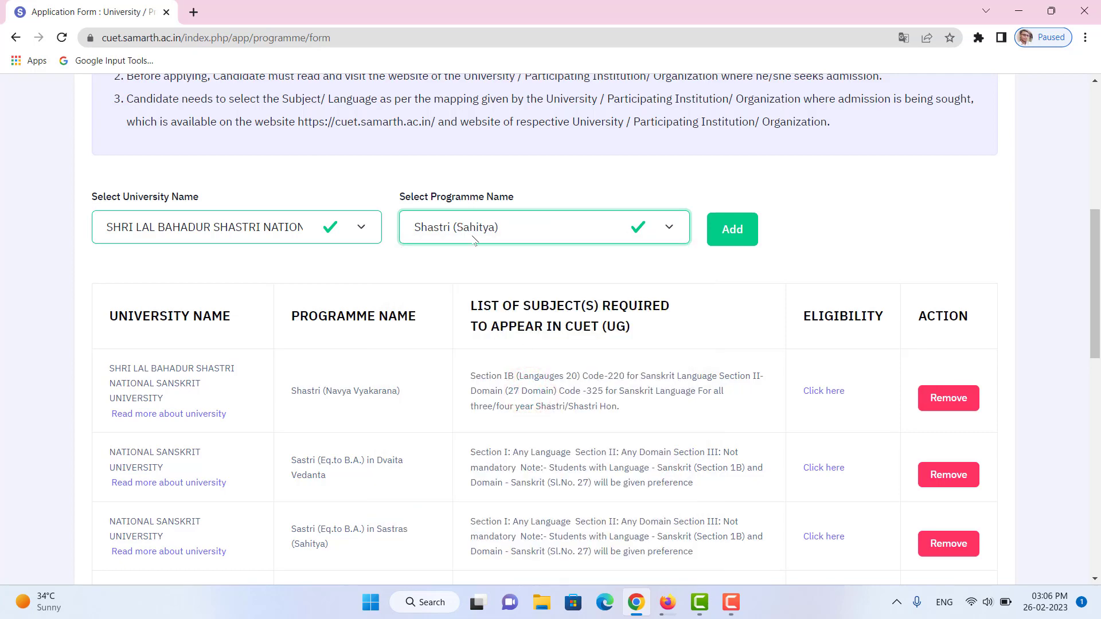
pyautogui.click(744, 231)
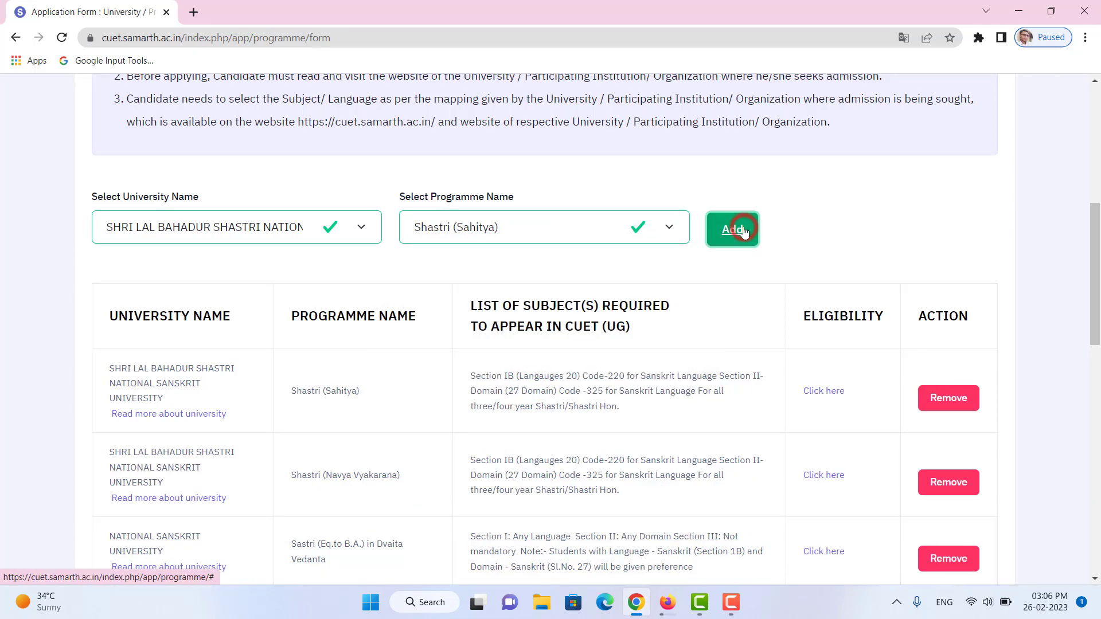
pyautogui.moveTo(295, 396); pyautogui.dragTo(368, 403)
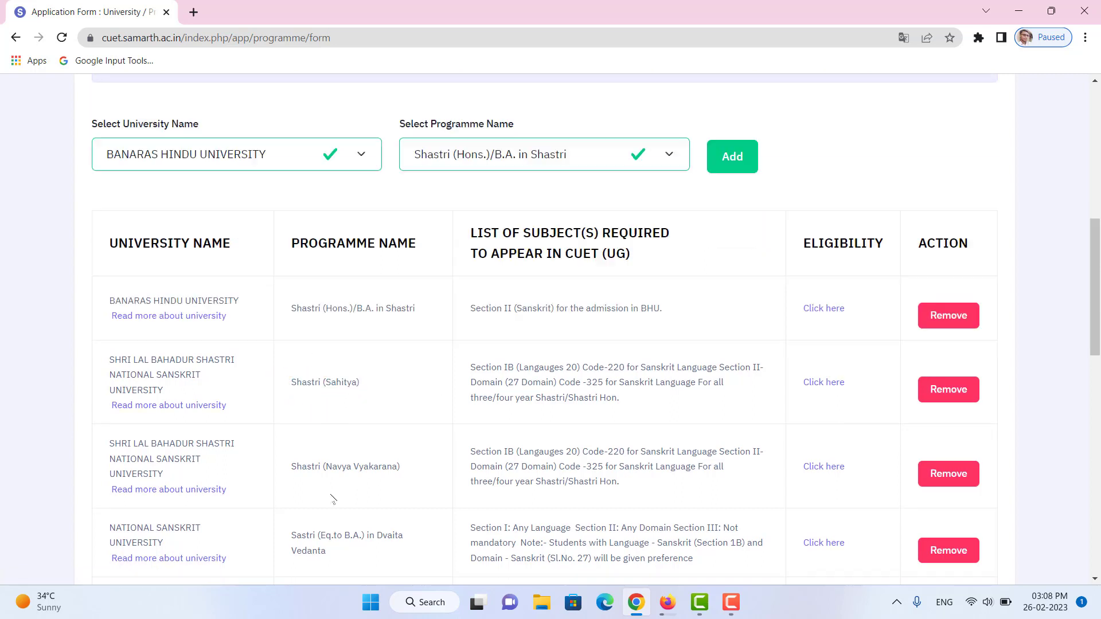
# - Review the BHU and Shastri (Sahitya) subject requirements and scroll through the nine-programme table
pyautogui.moveTo(471, 232); pyautogui.dragTo(652, 256)
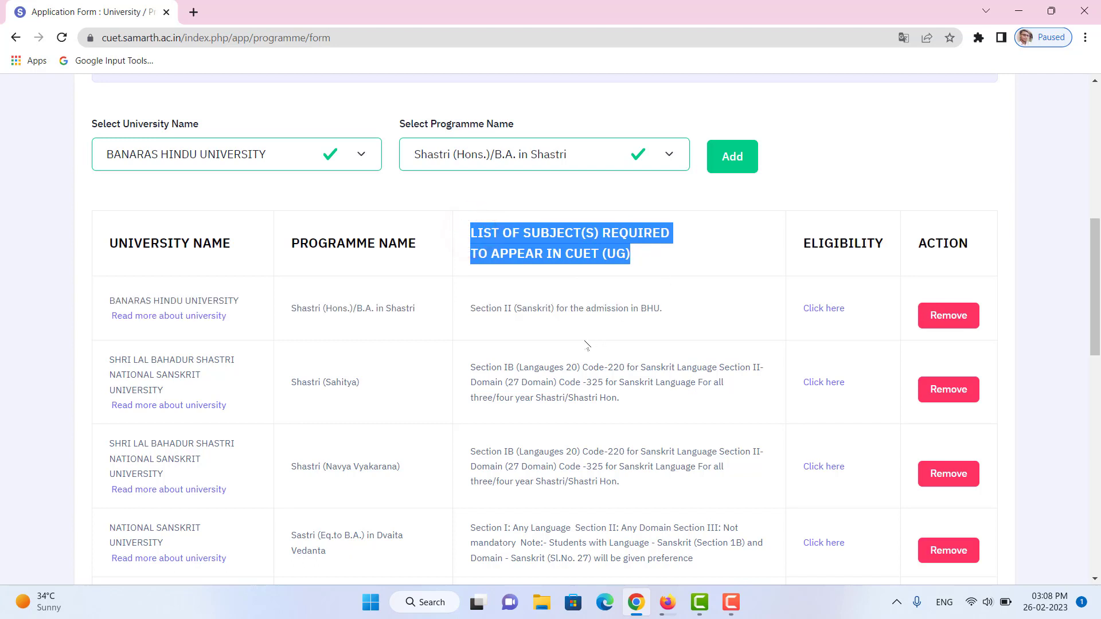
pyautogui.moveTo(465, 314); pyautogui.dragTo(666, 331)
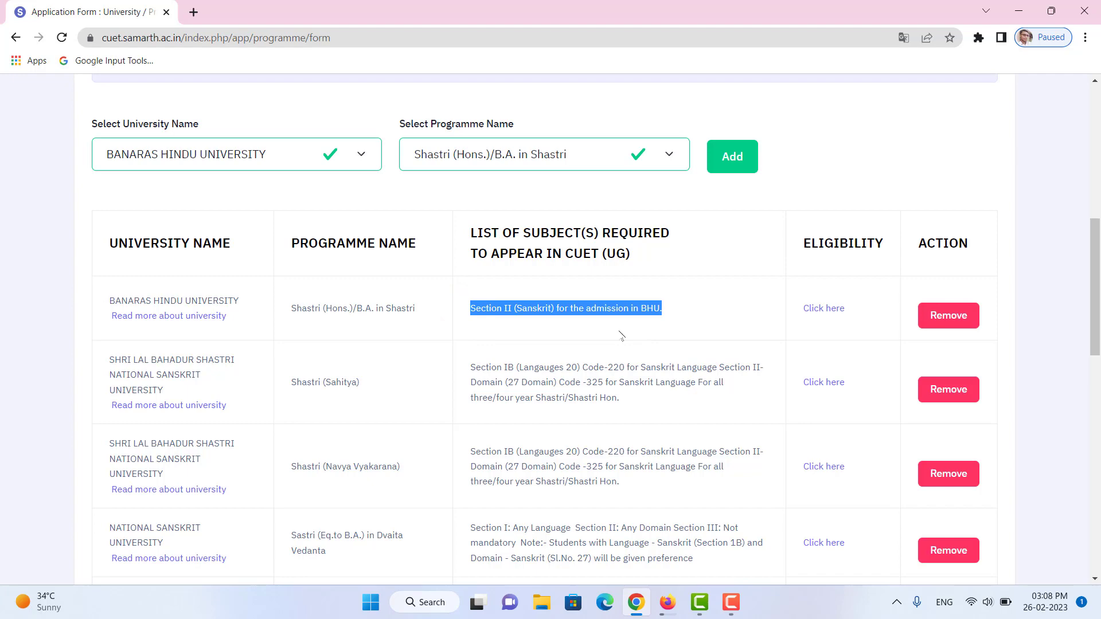
pyautogui.tripleClick(467, 362)
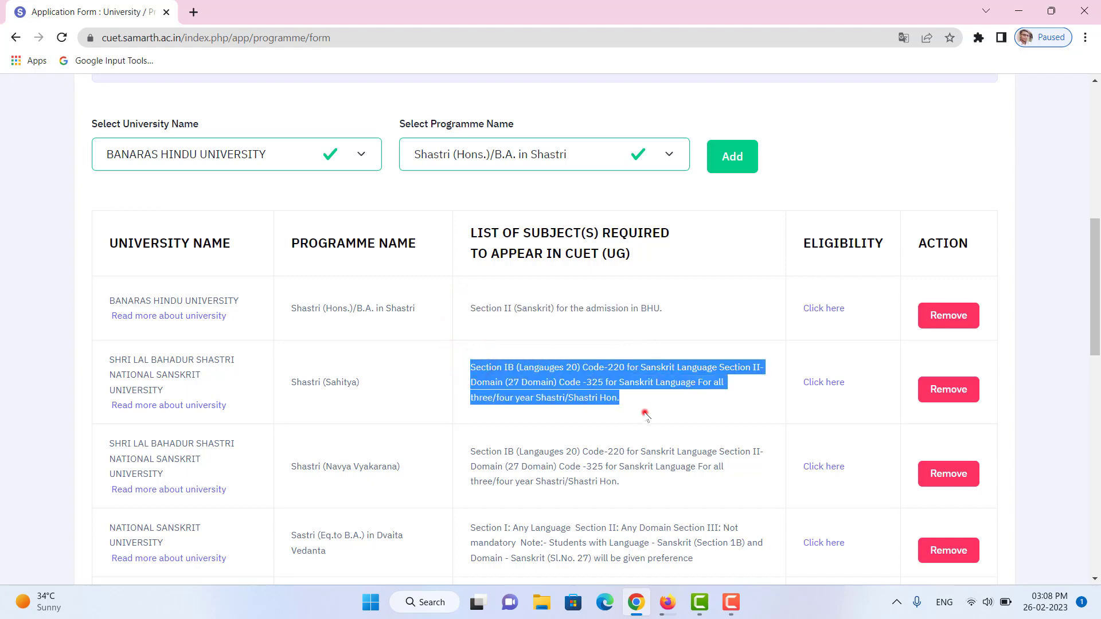
pyautogui.click(645, 414)
pyautogui.scroll(-5, 645, 414)
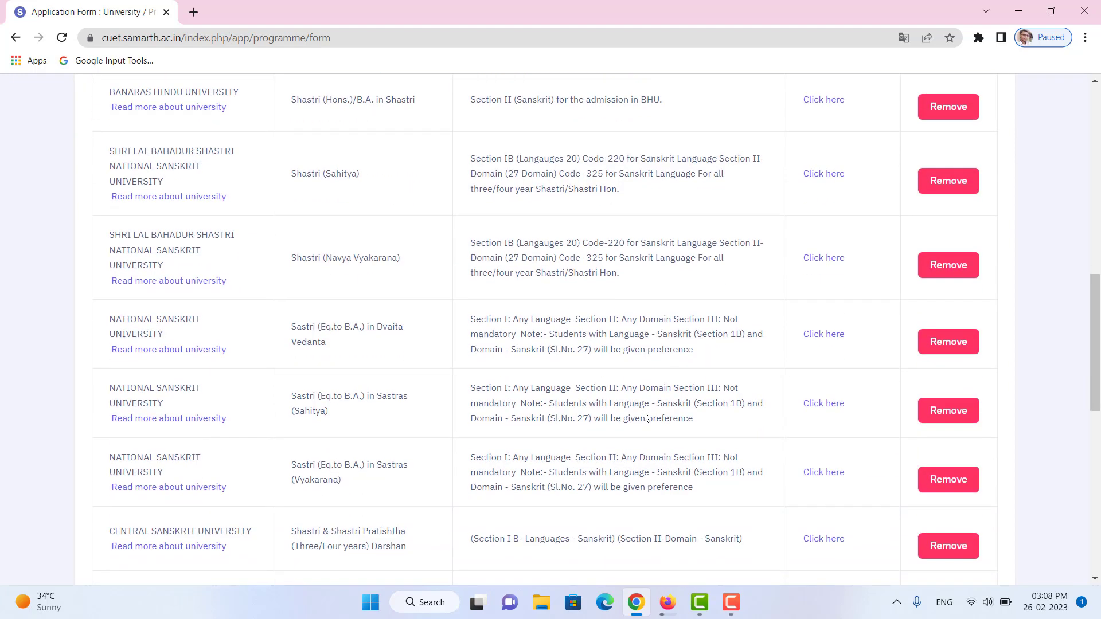
pyautogui.scroll(-4, 646, 414)
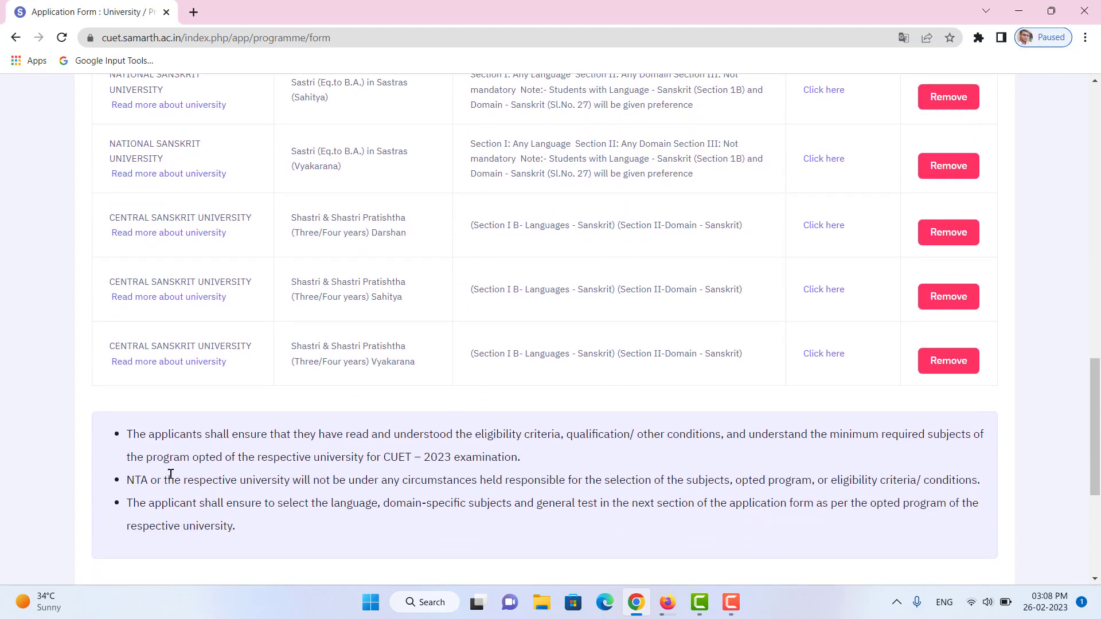
pyautogui.scroll(-3, 319, 565)
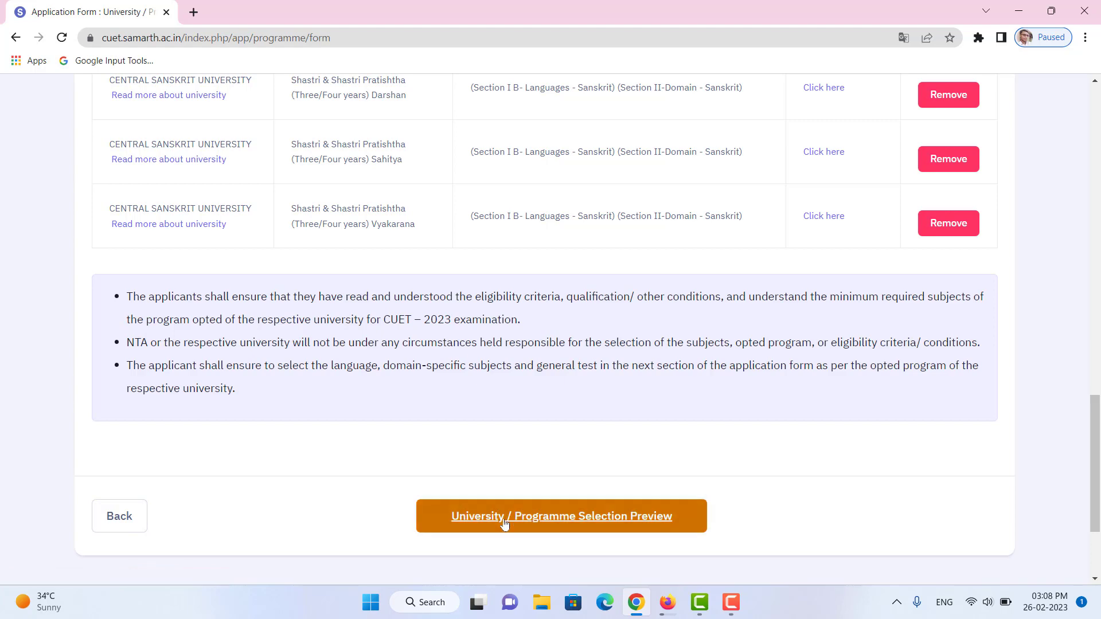
pyautogui.click(547, 518)
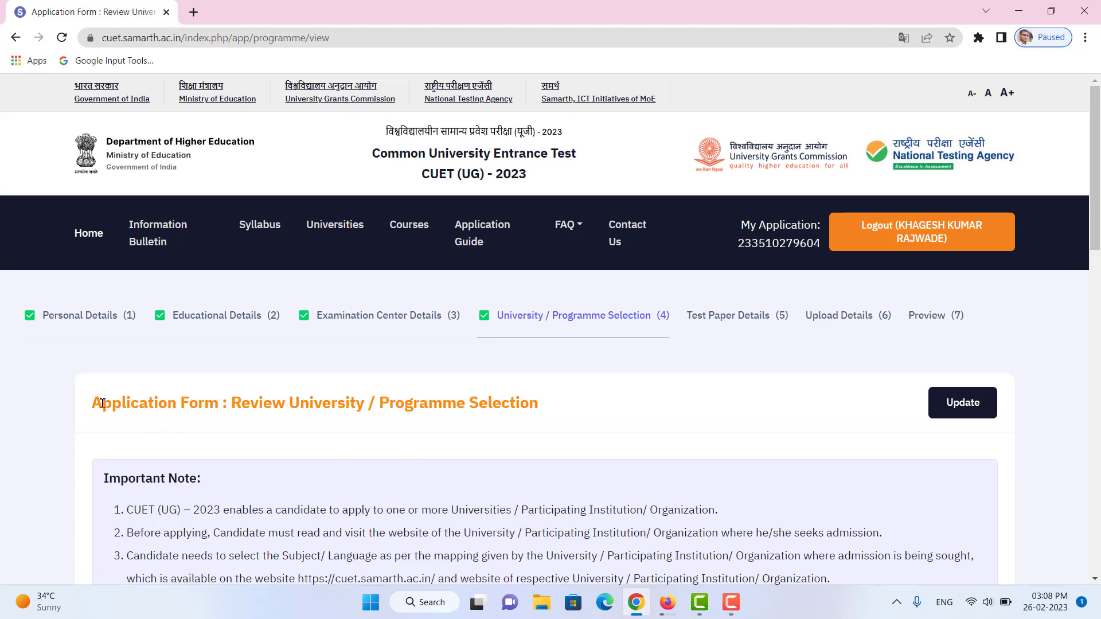
pyautogui.moveTo(95, 404); pyautogui.dragTo(545, 394)
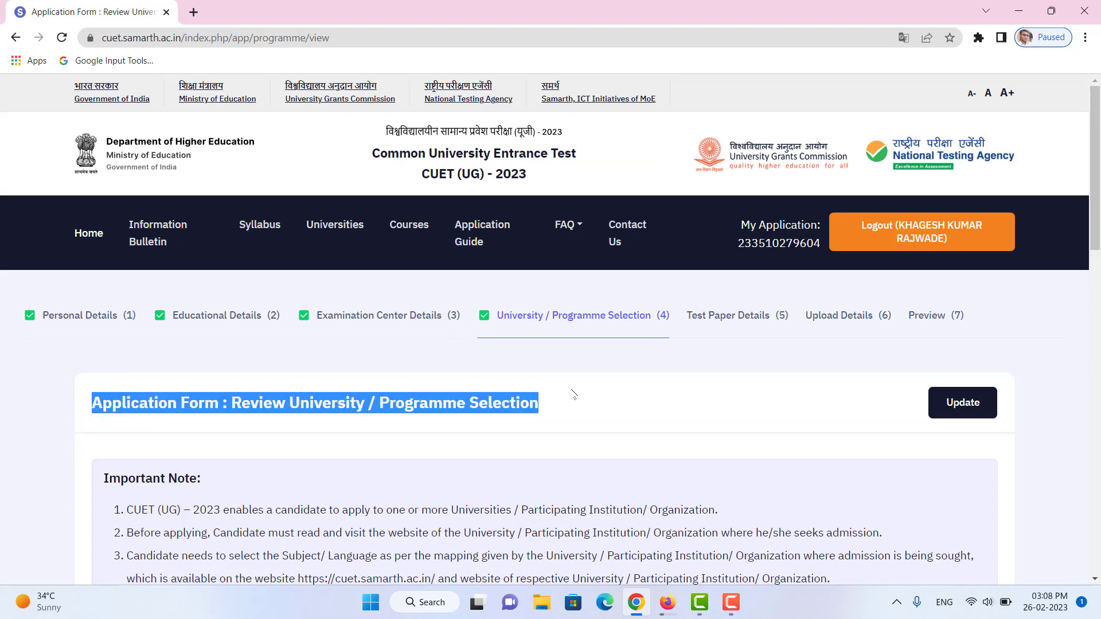
pyautogui.scroll(-6, 419, 446)
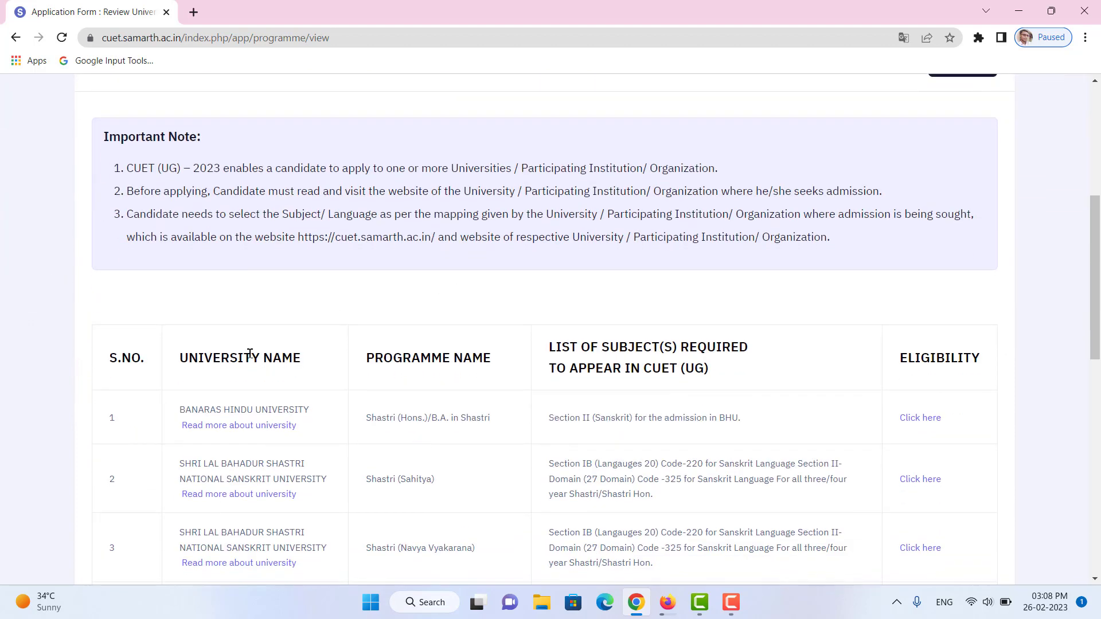
pyautogui.scroll(-4, 286, 382)
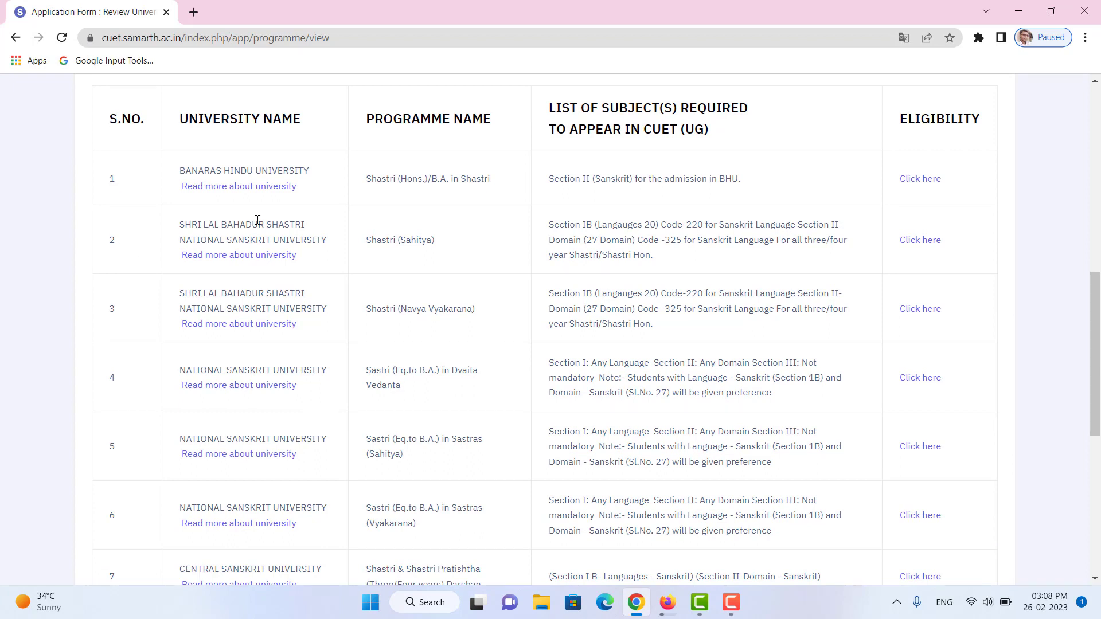
pyautogui.scroll(-1, 344, 274)
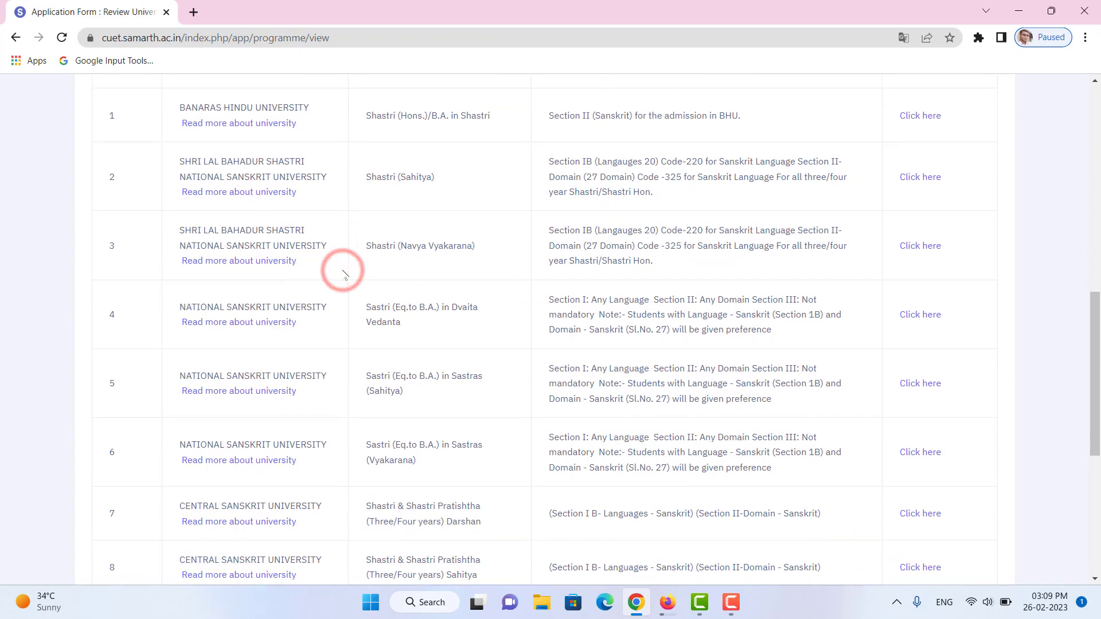
pyautogui.scroll(-1, 345, 274)
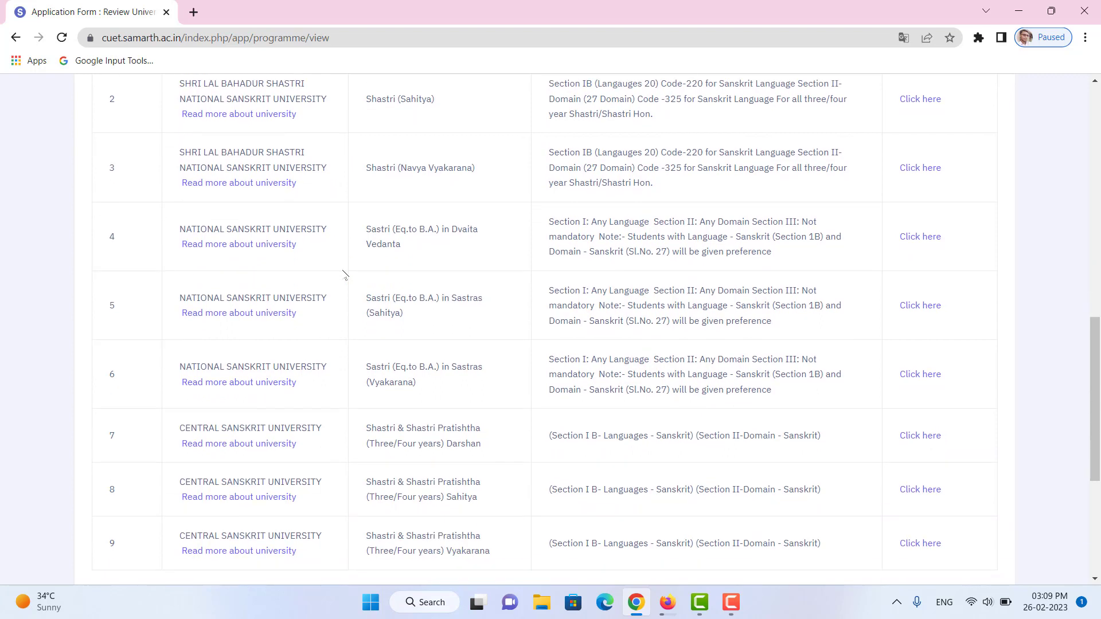
pyautogui.scroll(-3, 344, 275)
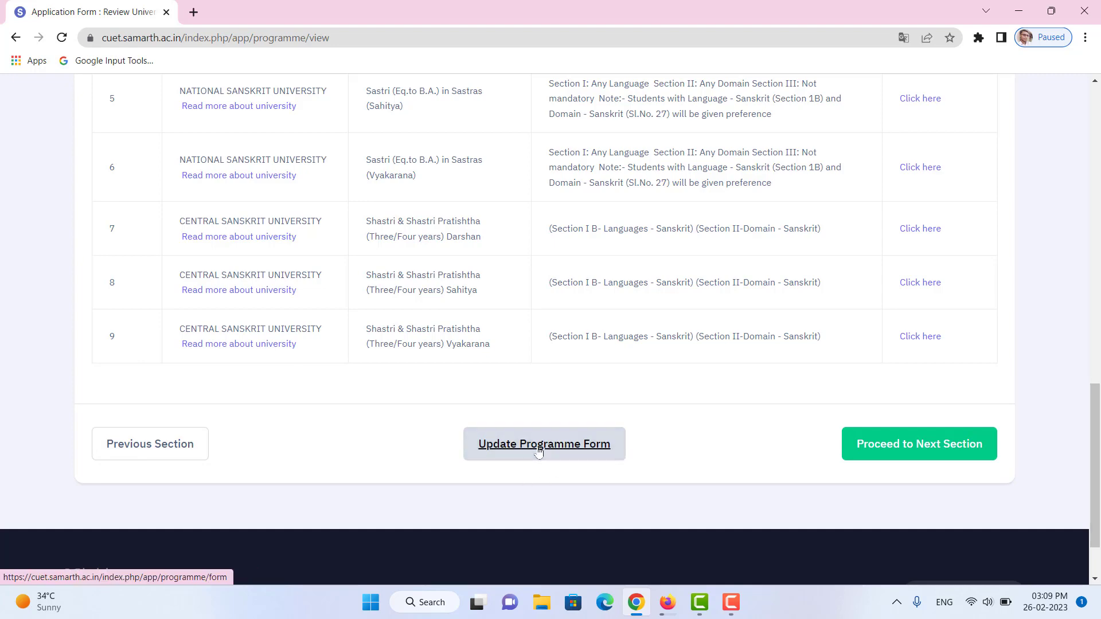
# - Proceed to Test Paper / Subject(s) Selection and scroll through each programme's required subjects
pyautogui.click(932, 453)
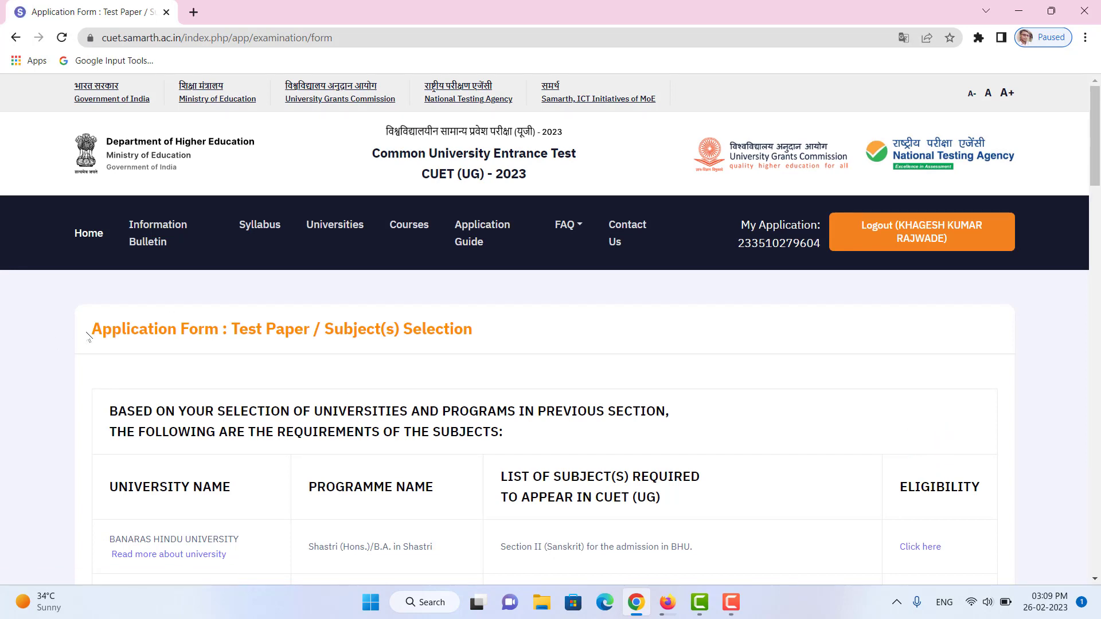
pyautogui.moveTo(90, 335); pyautogui.dragTo(475, 337)
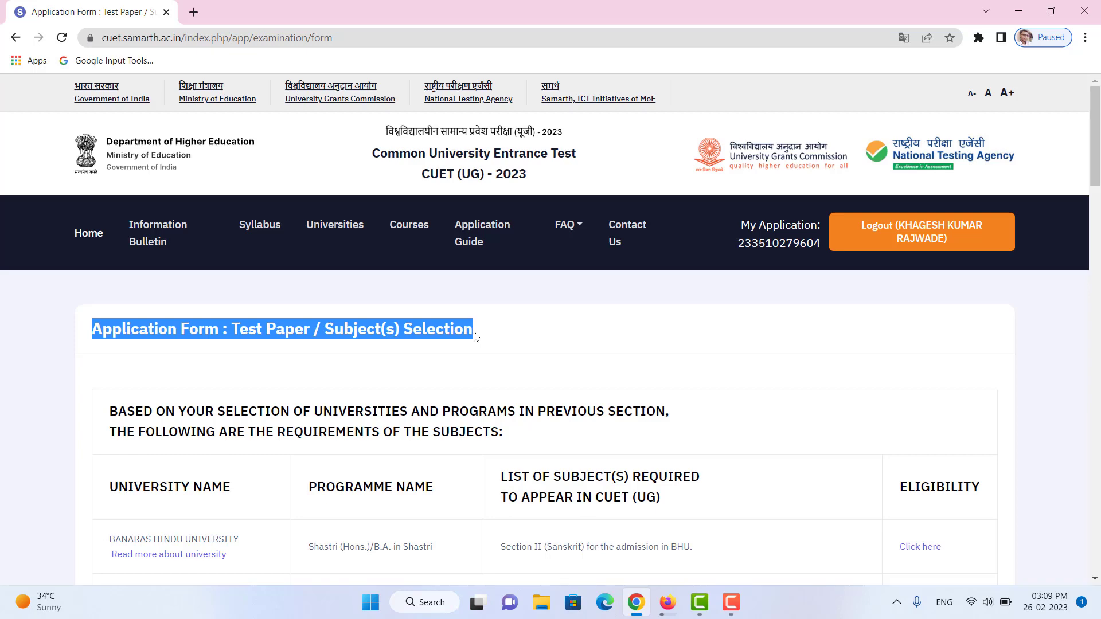
pyautogui.scroll(-2, 476, 337)
pyautogui.scroll(-1, 475, 337)
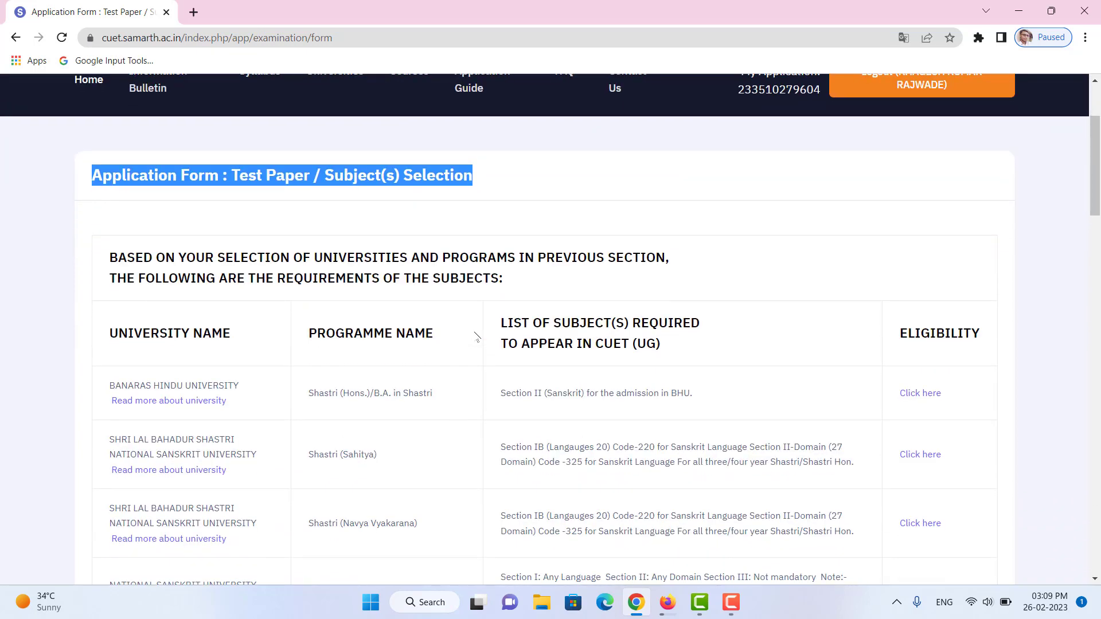
pyautogui.moveTo(500, 403); pyautogui.dragTo(622, 427)
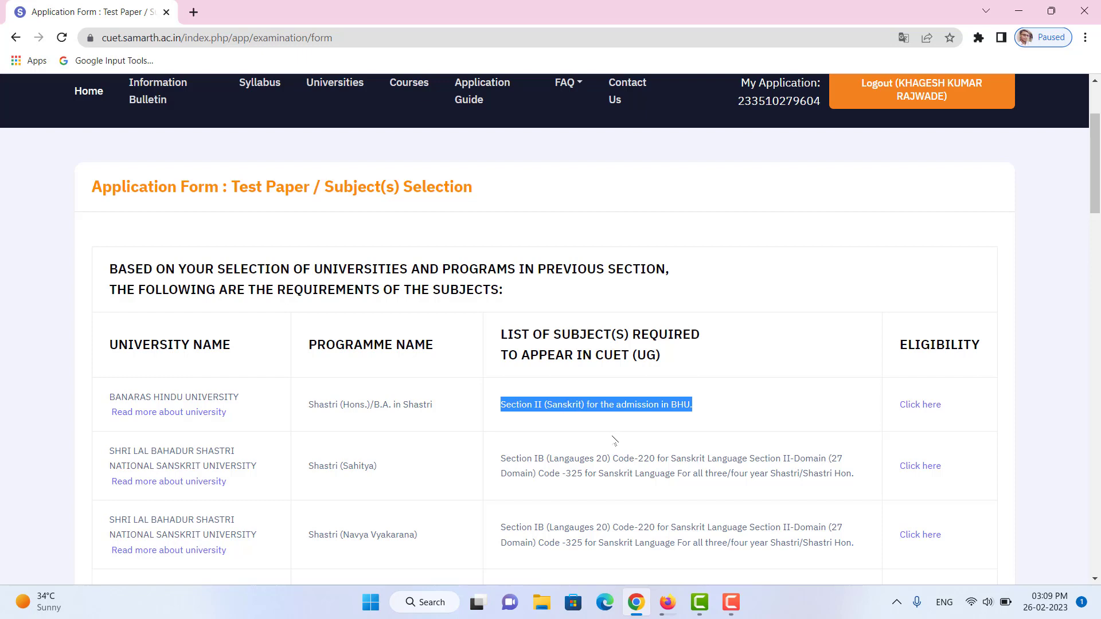
pyautogui.scroll(-1, 589, 395)
pyautogui.moveTo(497, 381); pyautogui.dragTo(759, 410)
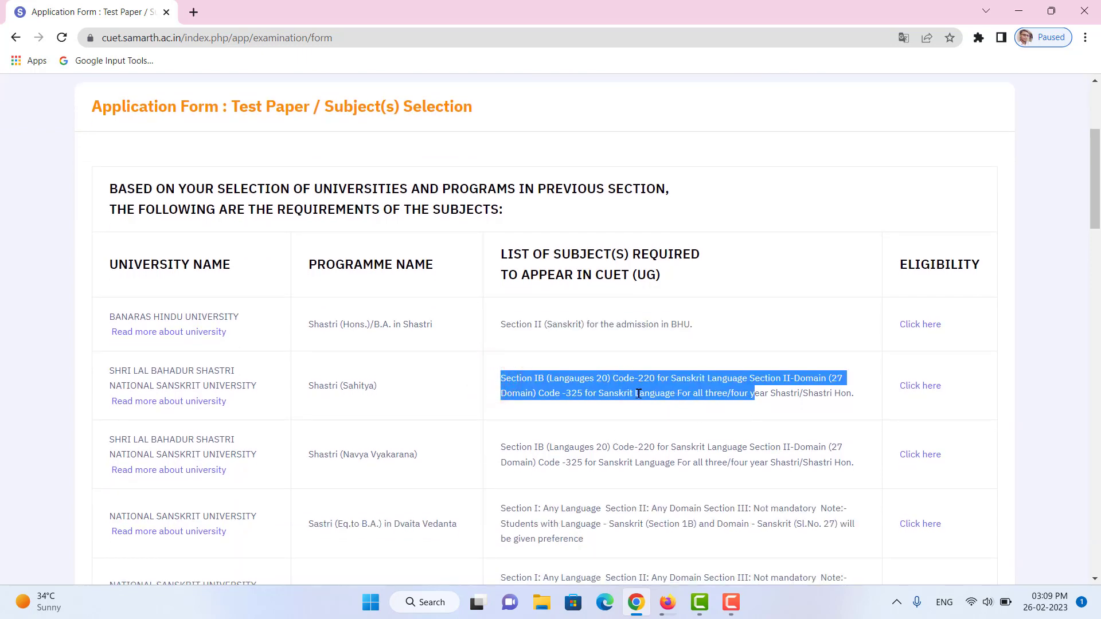
pyautogui.click(584, 415)
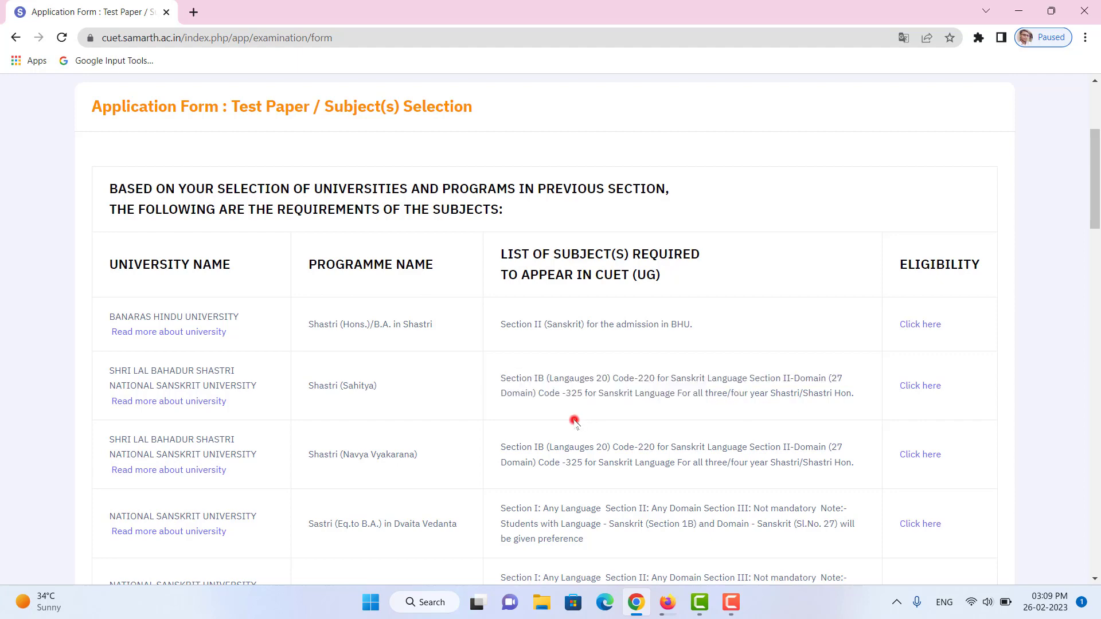
pyautogui.scroll(-2, 573, 419)
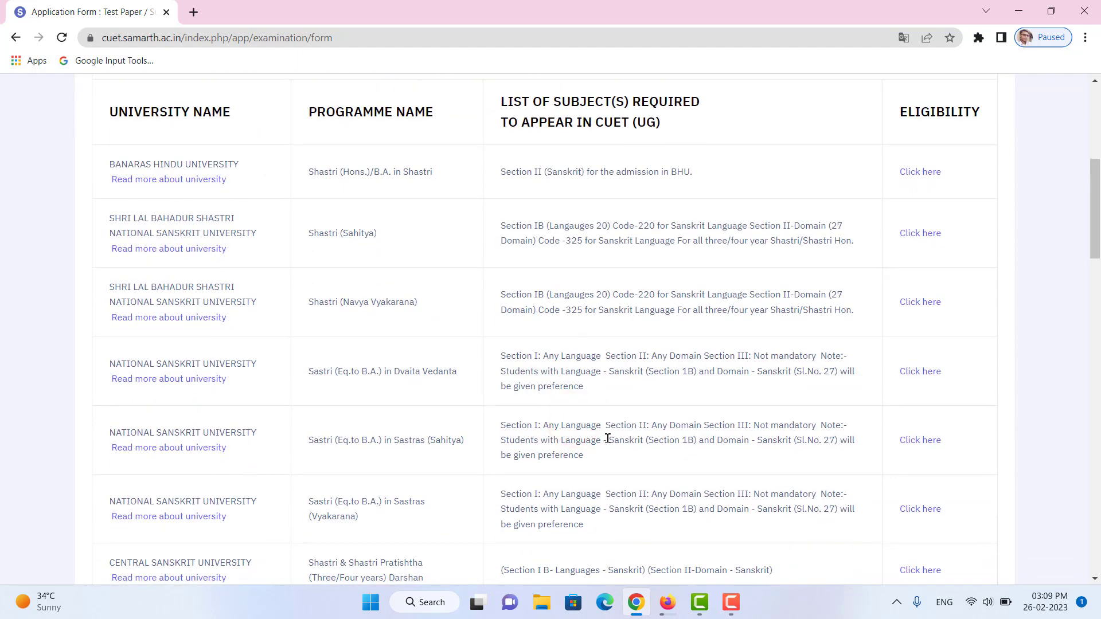
pyautogui.scroll(-6, 608, 438)
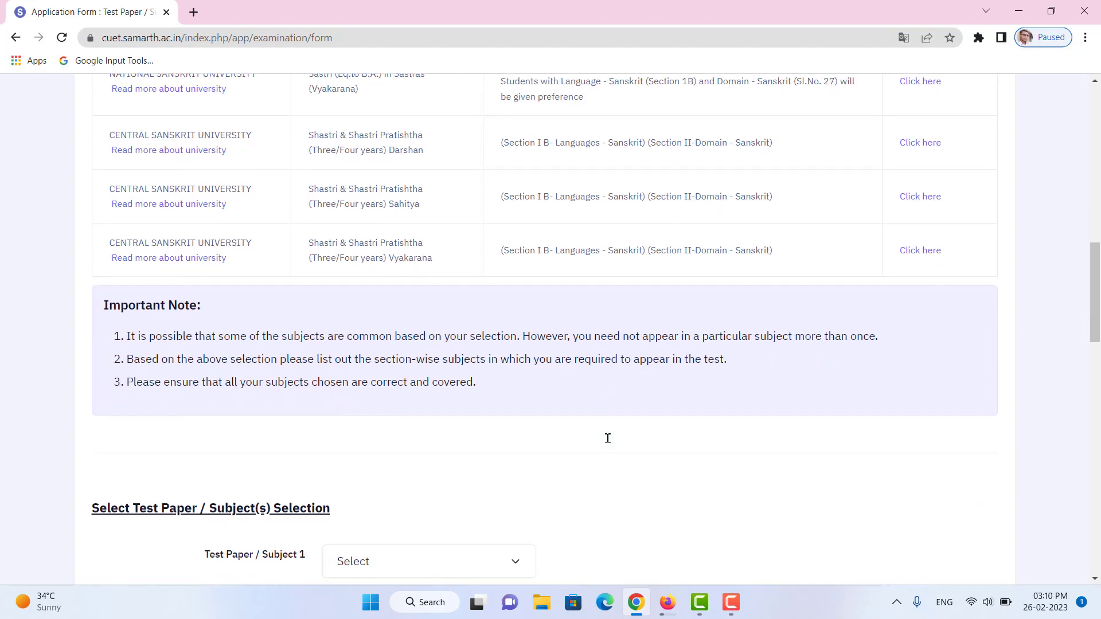
pyautogui.scroll(-5, 608, 438)
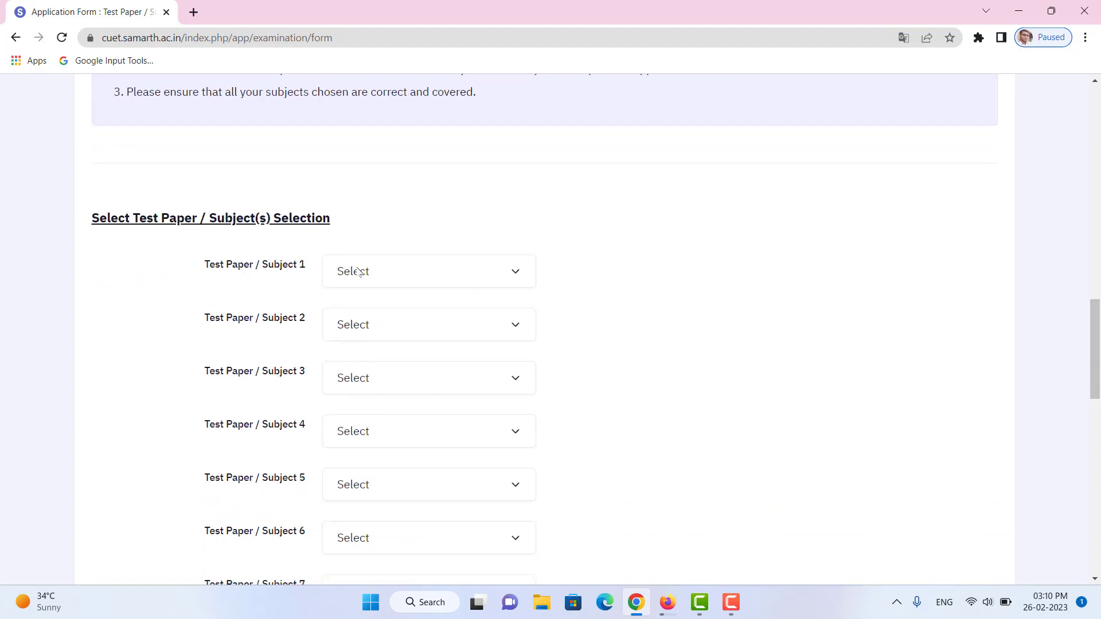
# - Set Test Paper / Subject 1 to 220 : Sanskrit
pyautogui.moveTo(90, 225); pyautogui.dragTo(339, 224)
pyautogui.scroll(1, 208, 282)
pyautogui.moveTo(202, 280); pyautogui.dragTo(315, 292)
pyautogui.click(359, 289)
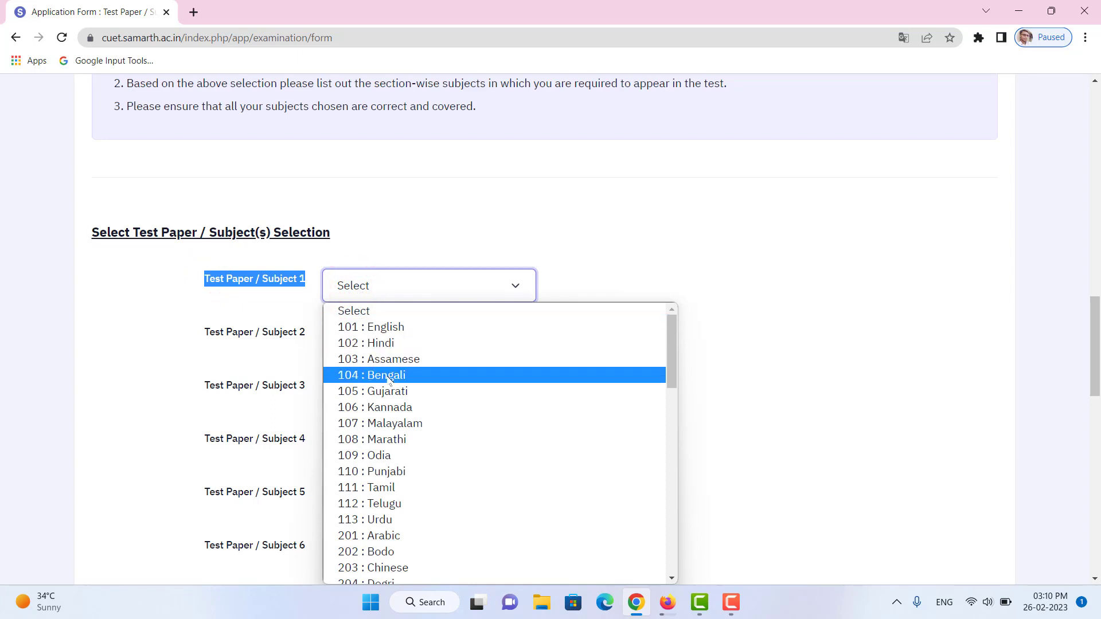
pyautogui.scroll(-2, 389, 380)
pyautogui.scroll(-7, 388, 379)
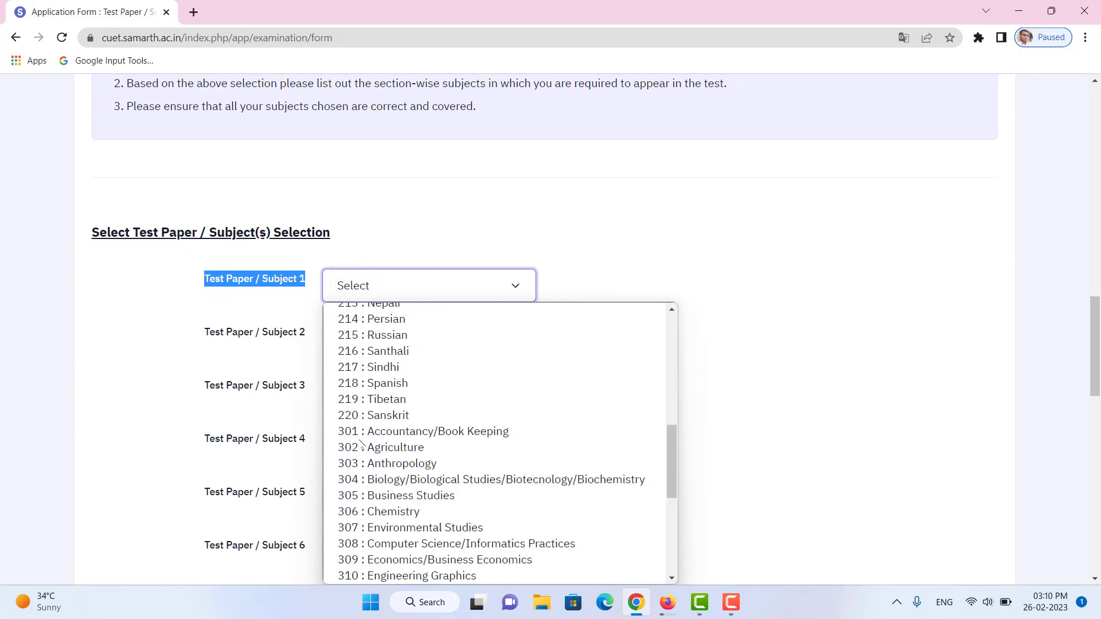
pyautogui.click(422, 415)
pyautogui.click(252, 290)
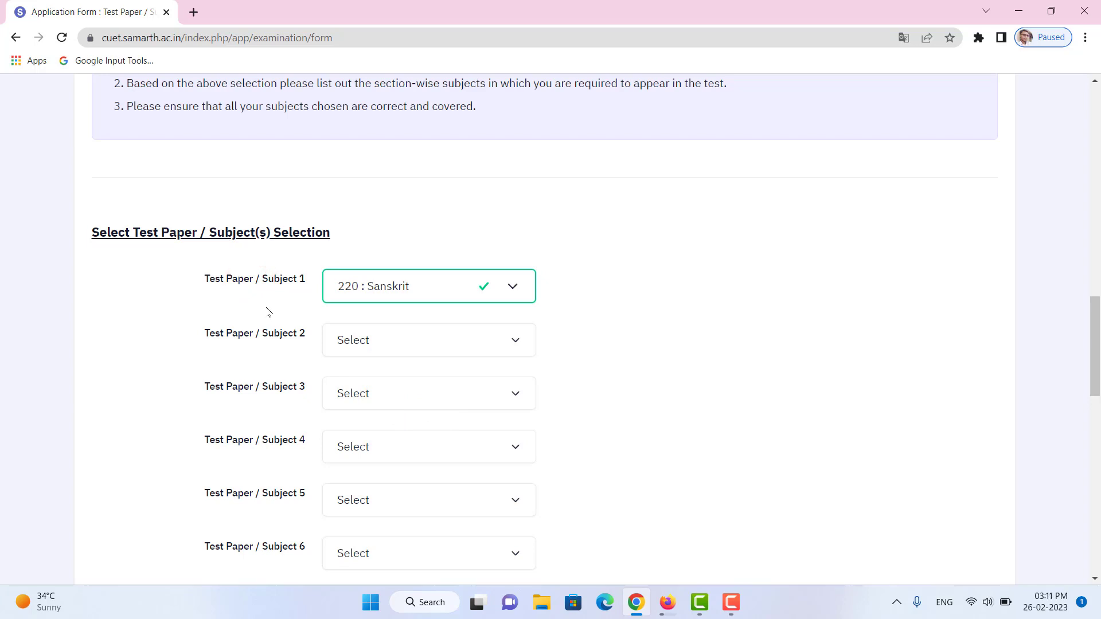
# - Set Test Paper / Subject 2 to 325 : Sanskrit
pyautogui.tripleClick(204, 338)
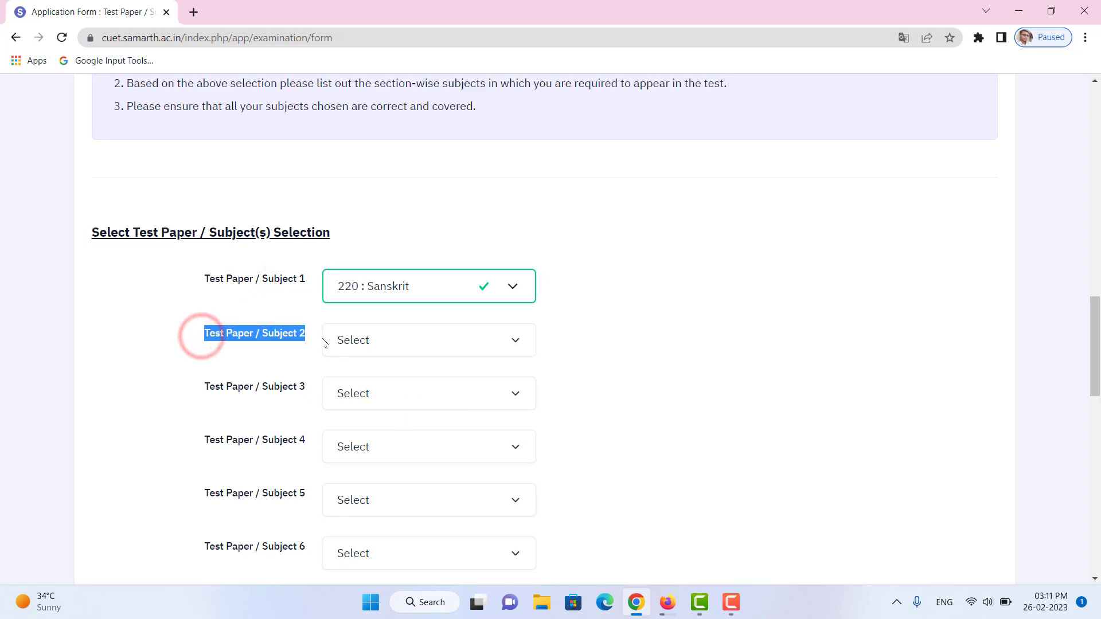
pyautogui.click(371, 340)
pyautogui.scroll(-10, 359, 275)
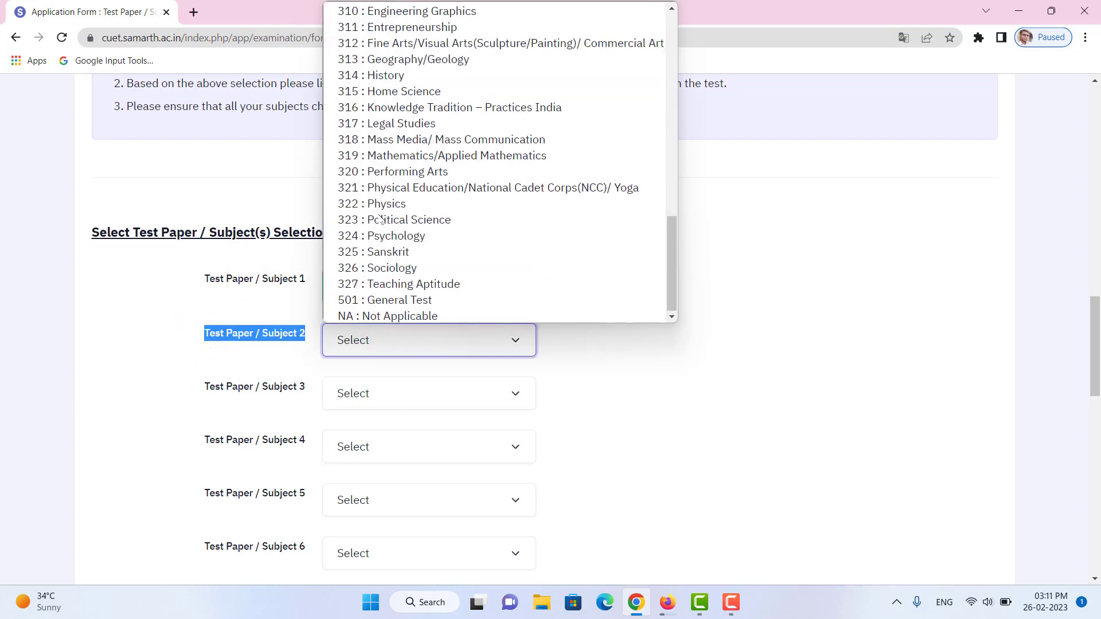
pyautogui.click(362, 253)
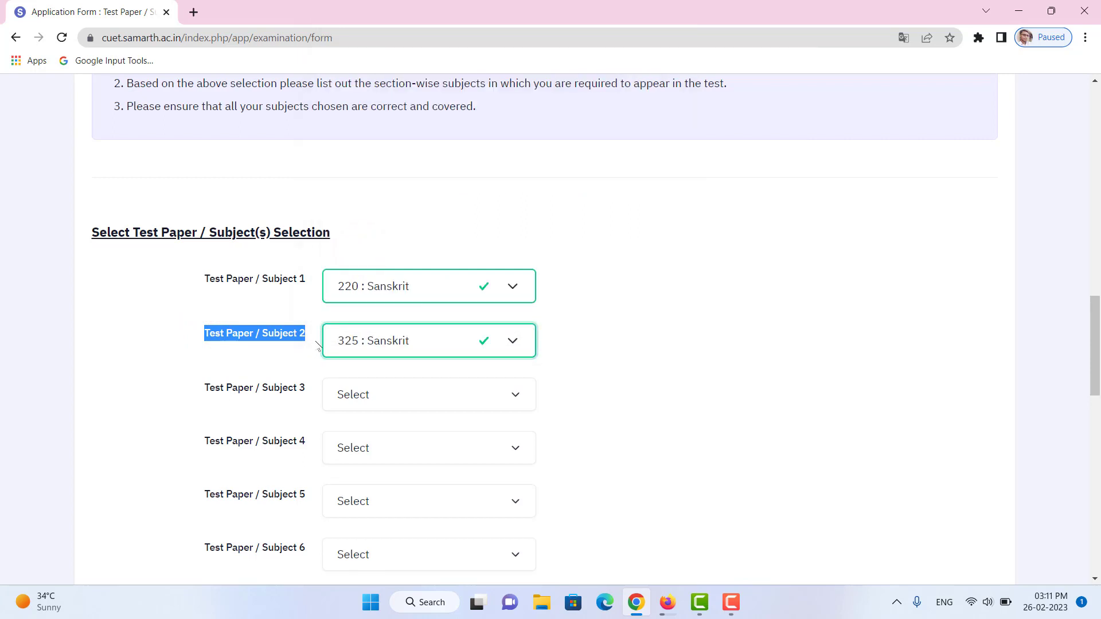
pyautogui.click(332, 310)
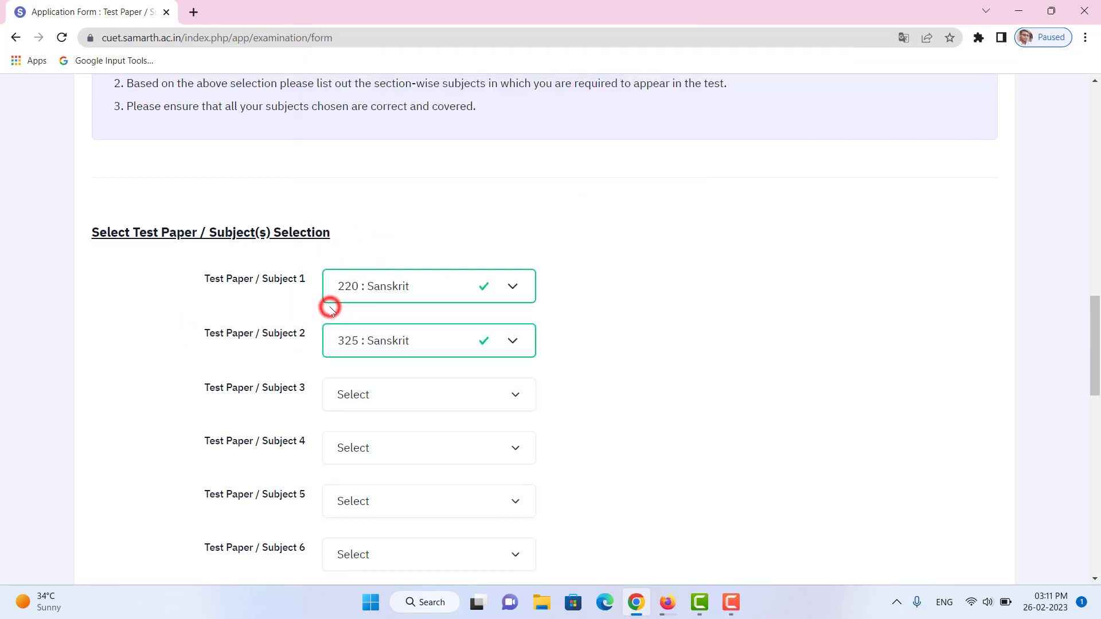
pyautogui.click(206, 279)
pyautogui.tripleClick(207, 279)
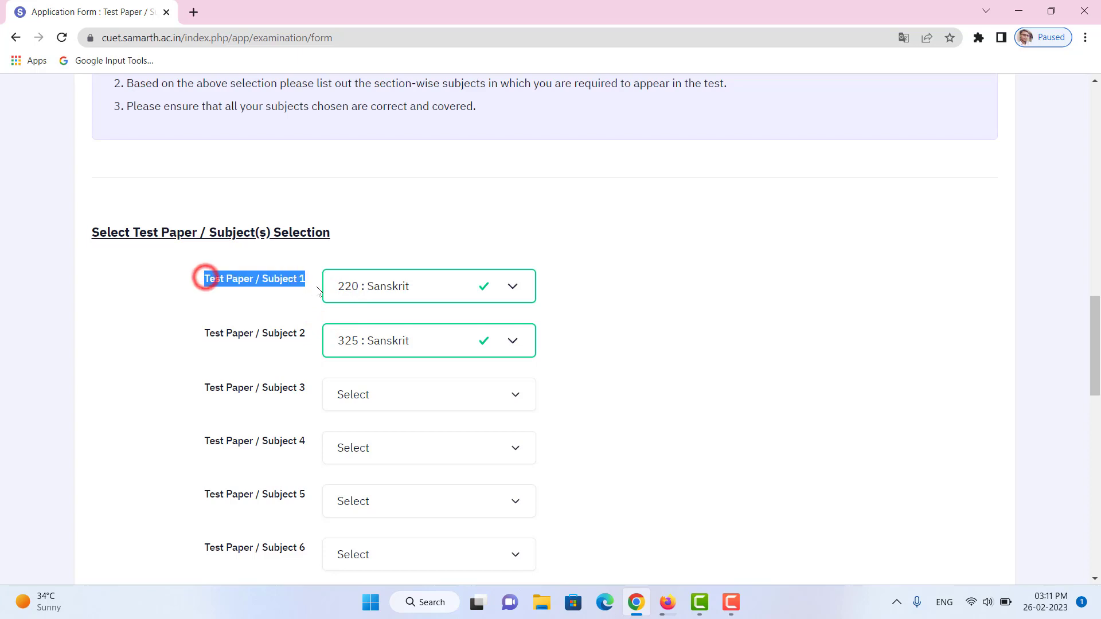
pyautogui.moveTo(202, 335); pyautogui.dragTo(289, 338)
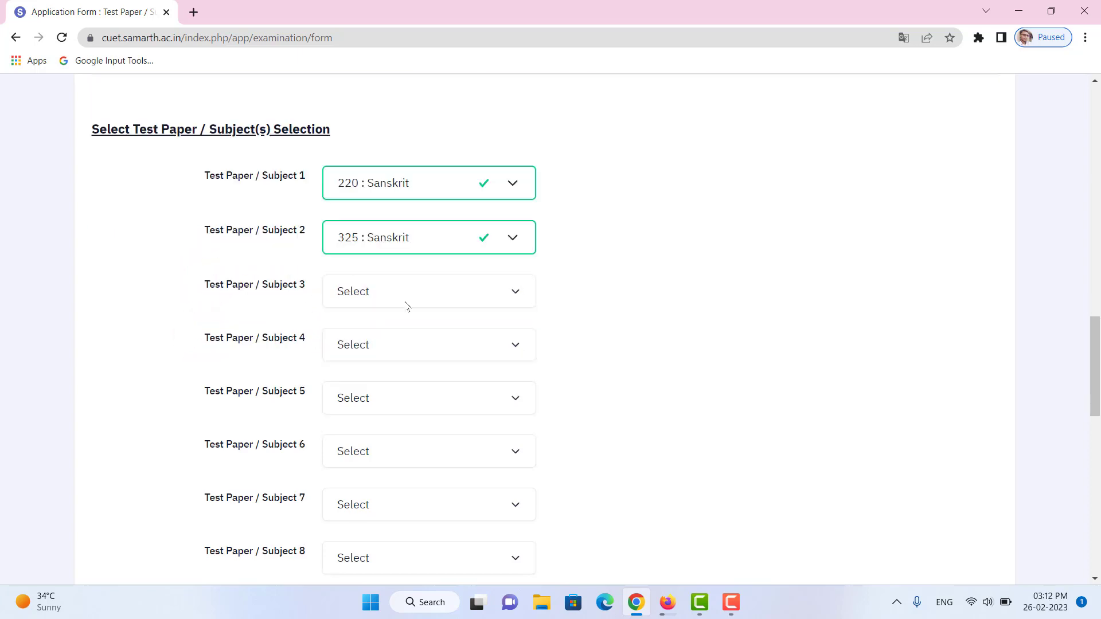
# - Mark Test Paper / Subjects 3 and 4 as NA : Not Applicable
pyautogui.click(406, 303)
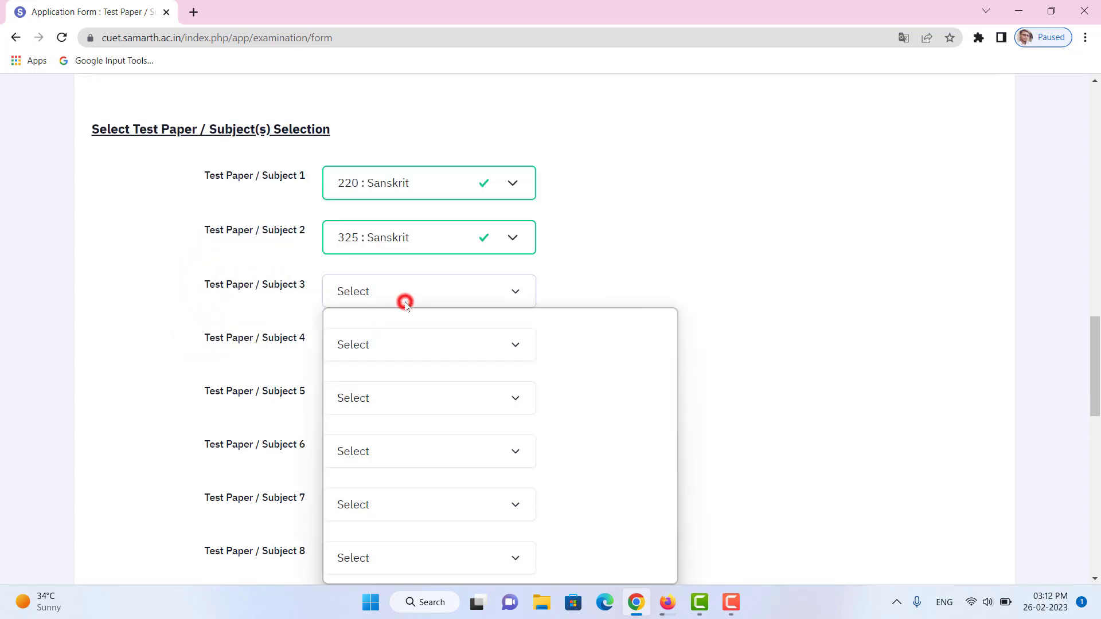
pyautogui.scroll(-4, 388, 396)
pyautogui.scroll(-5, 388, 396)
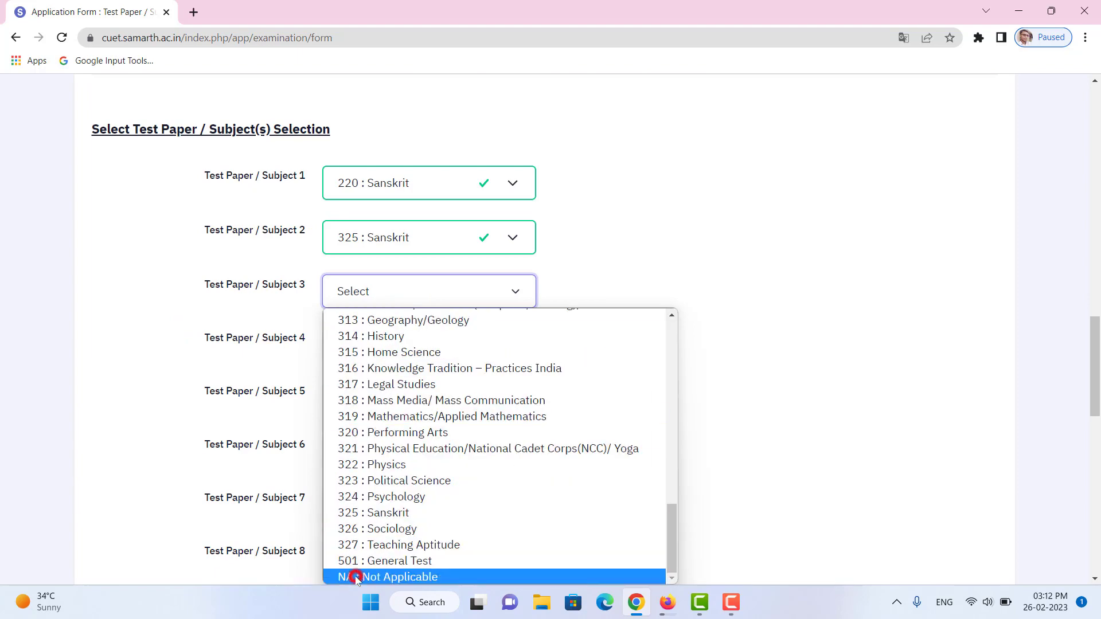
pyautogui.click(355, 576)
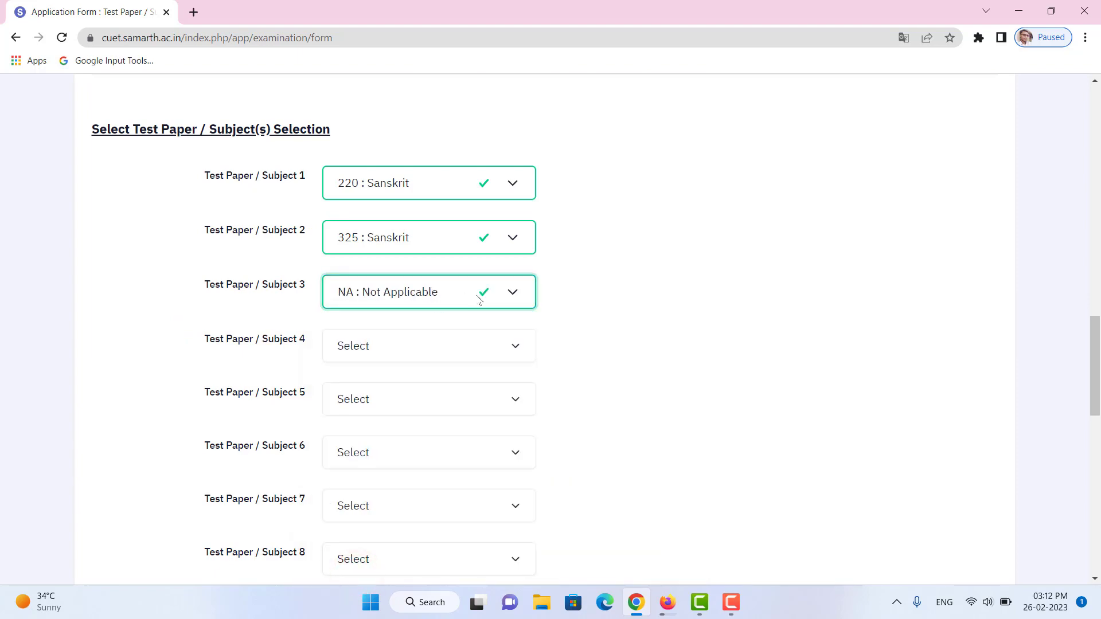
pyautogui.click(421, 342)
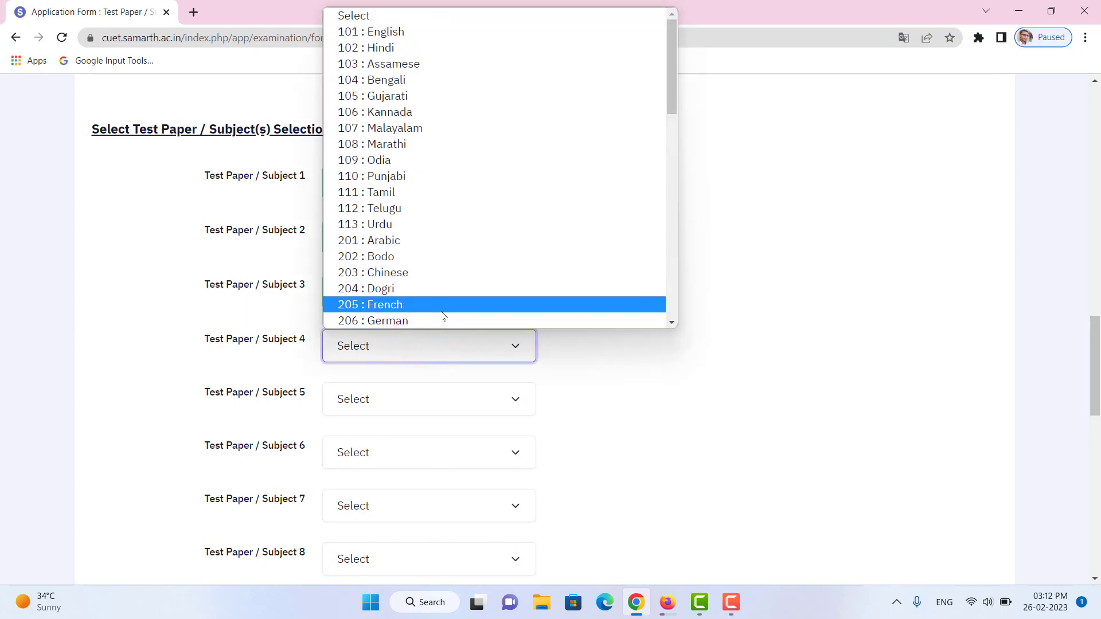
pyautogui.scroll(-9, 441, 316)
pyautogui.click(421, 320)
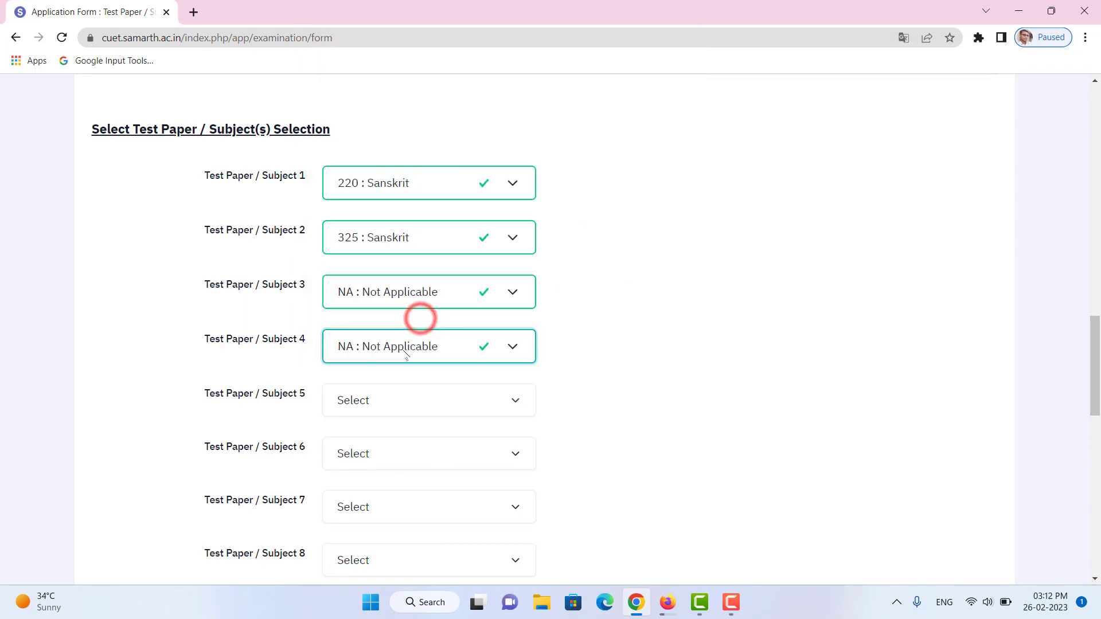
# - Tick the 'I hereby declare' subject-selection declaration below the guidelines
pyautogui.scroll(-4, 331, 310)
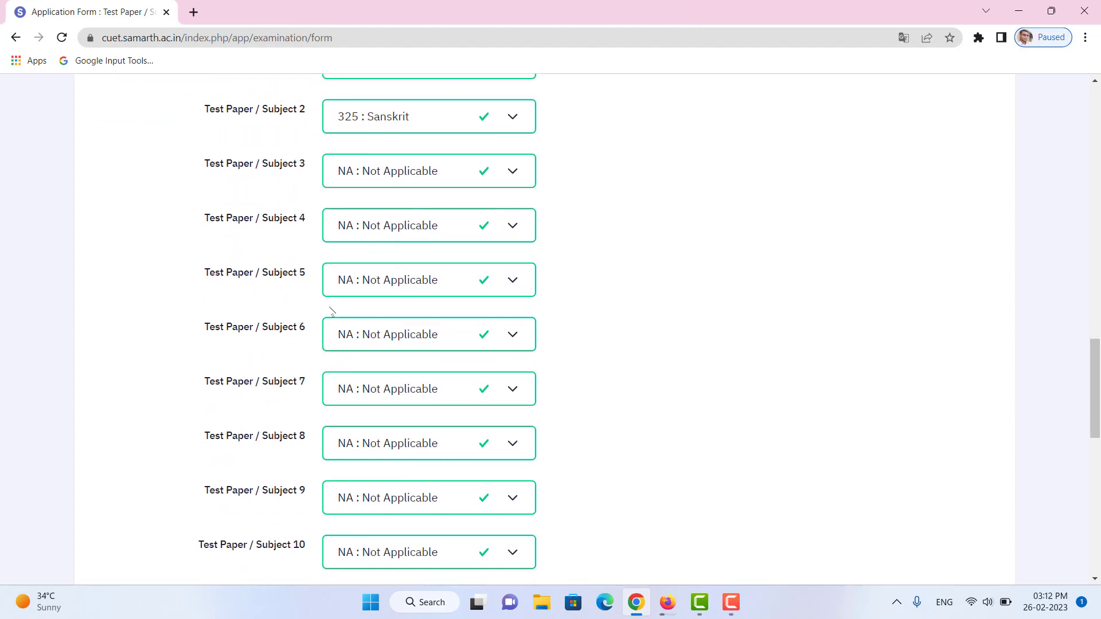
pyautogui.scroll(-1, 331, 310)
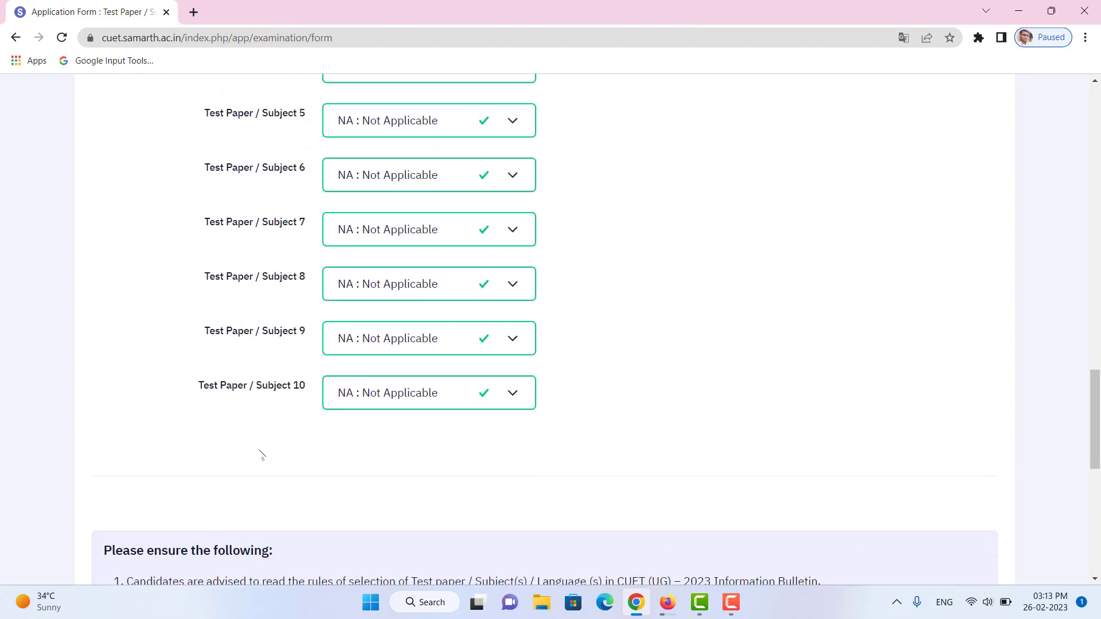
pyautogui.scroll(-5, 244, 462)
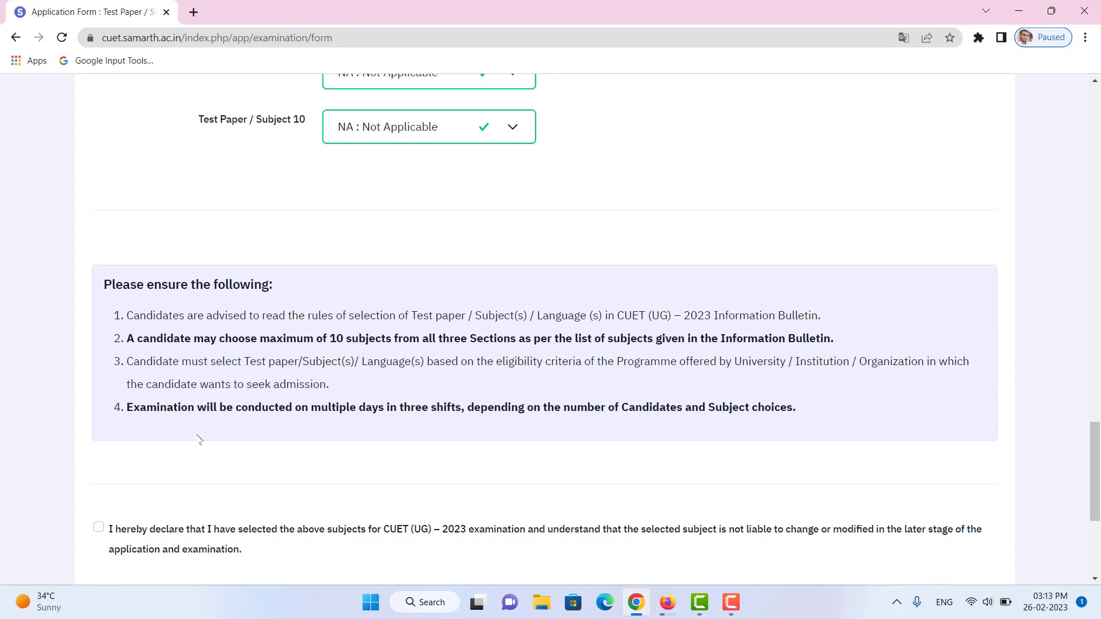
pyautogui.moveTo(104, 282); pyautogui.dragTo(285, 289)
pyautogui.scroll(-1, 361, 442)
pyautogui.click(360, 438)
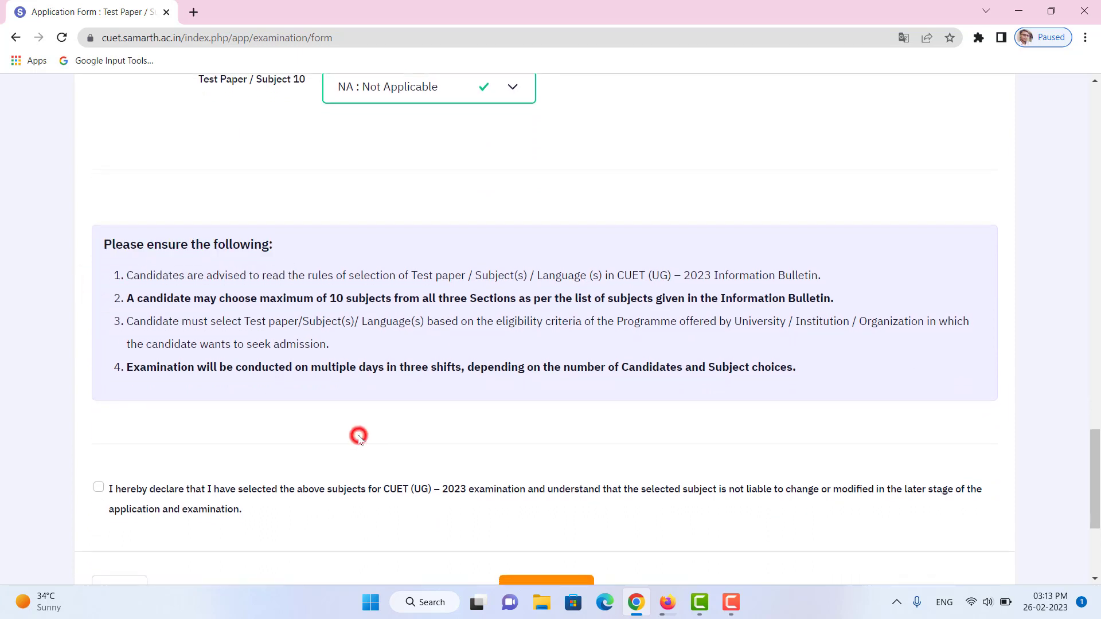
pyautogui.click(98, 488)
pyautogui.scroll(-3, 152, 381)
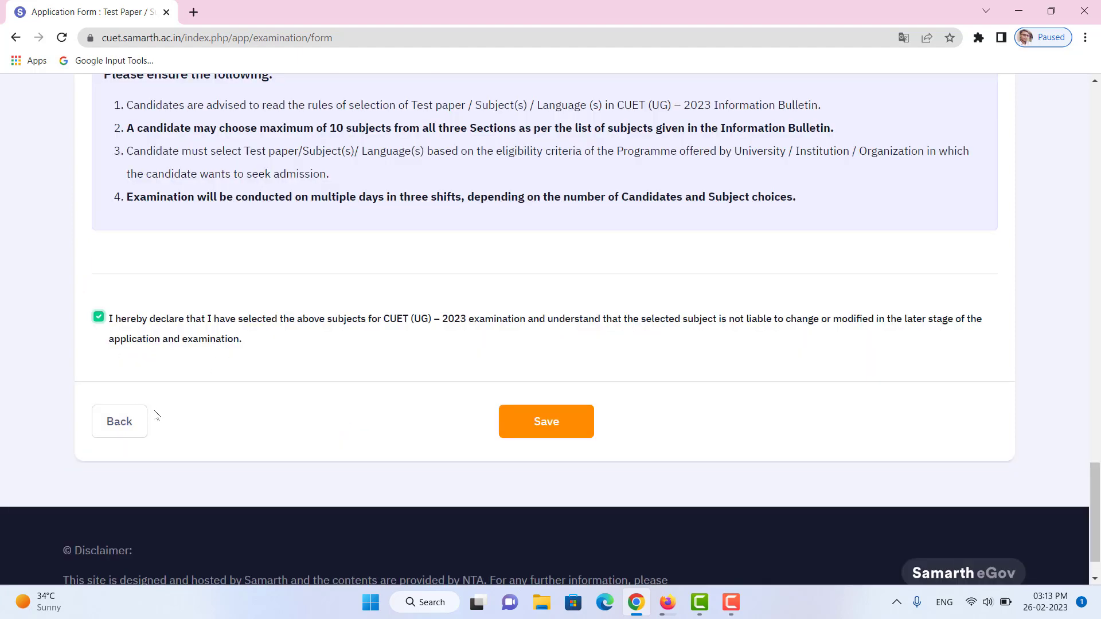
# - Save the test paper subject selection and look over the saved details page
pyautogui.click(536, 426)
pyautogui.moveTo(126, 404); pyautogui.dragTo(96, 406)
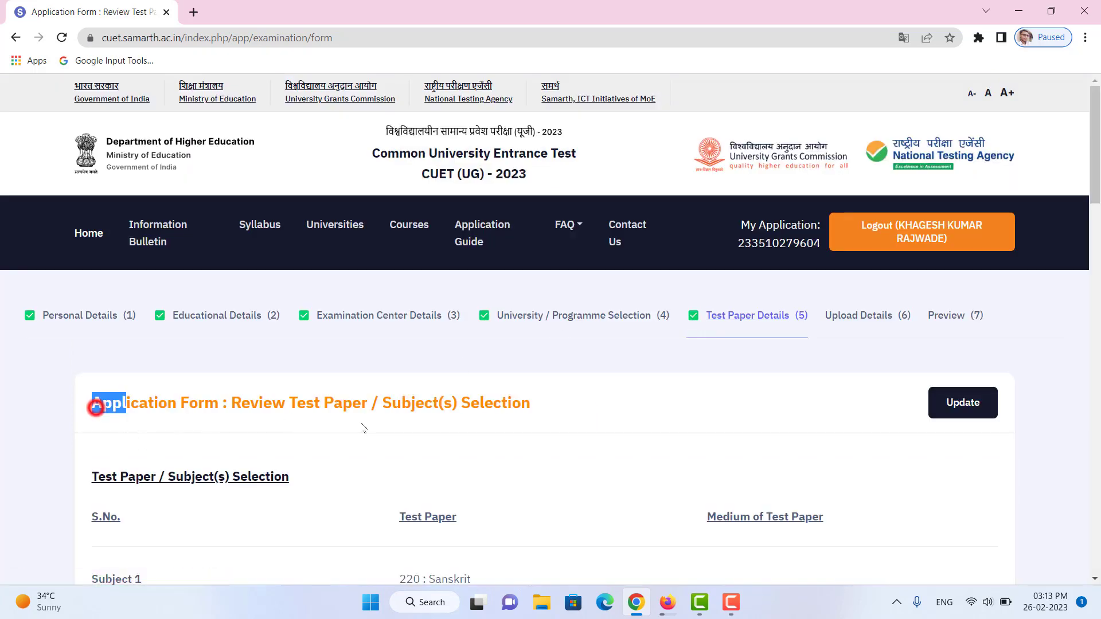
pyautogui.moveTo(363, 428); pyautogui.dragTo(578, 403)
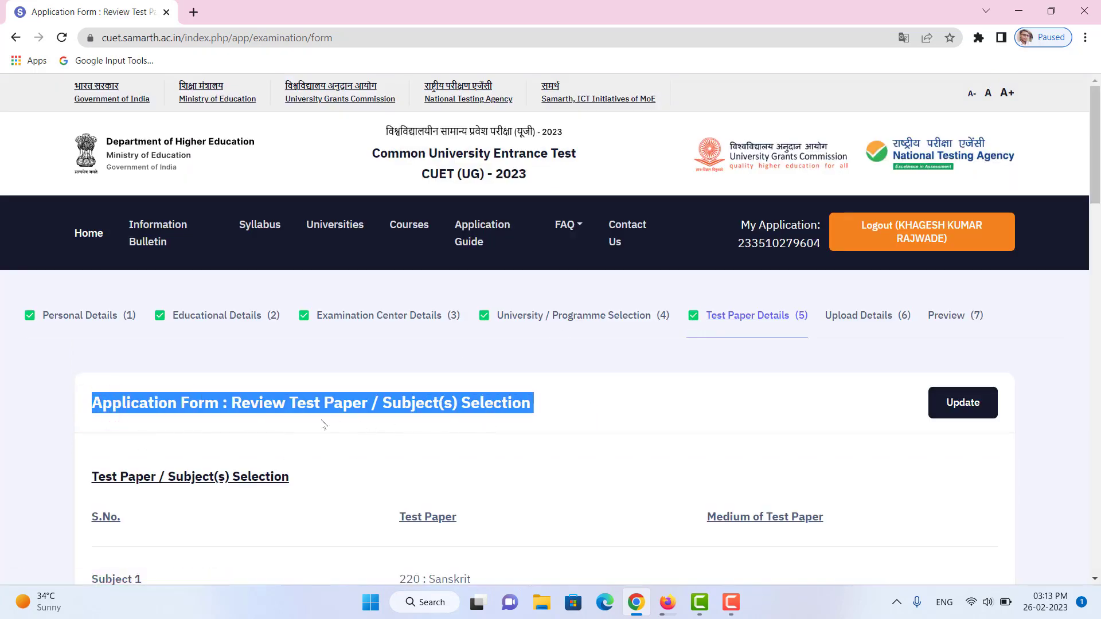
pyautogui.scroll(-3, 323, 425)
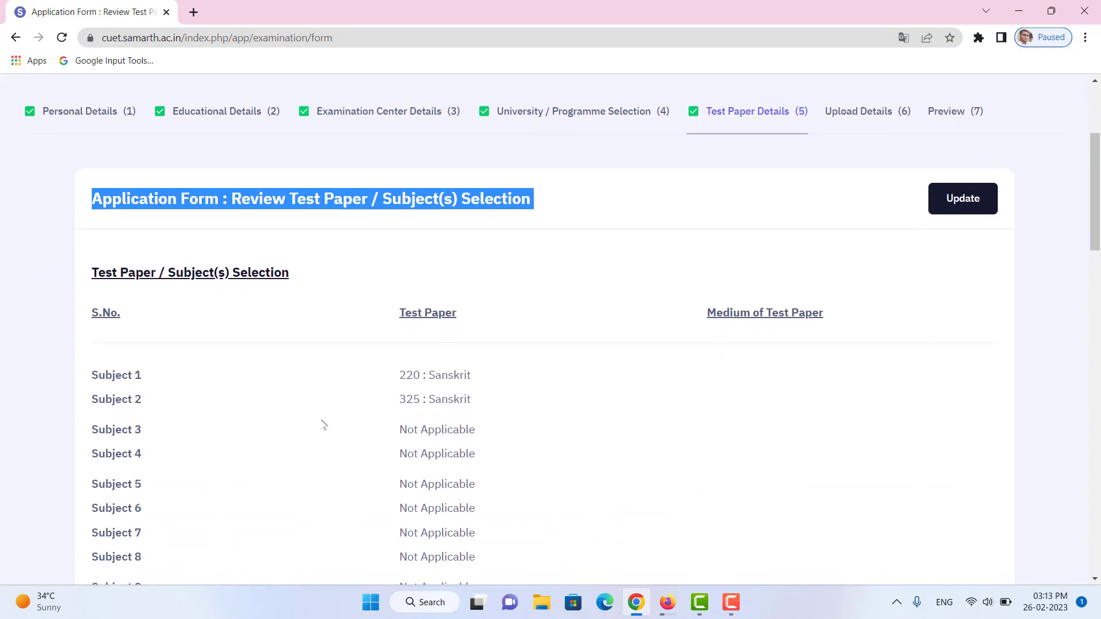
pyautogui.scroll(-2, 323, 425)
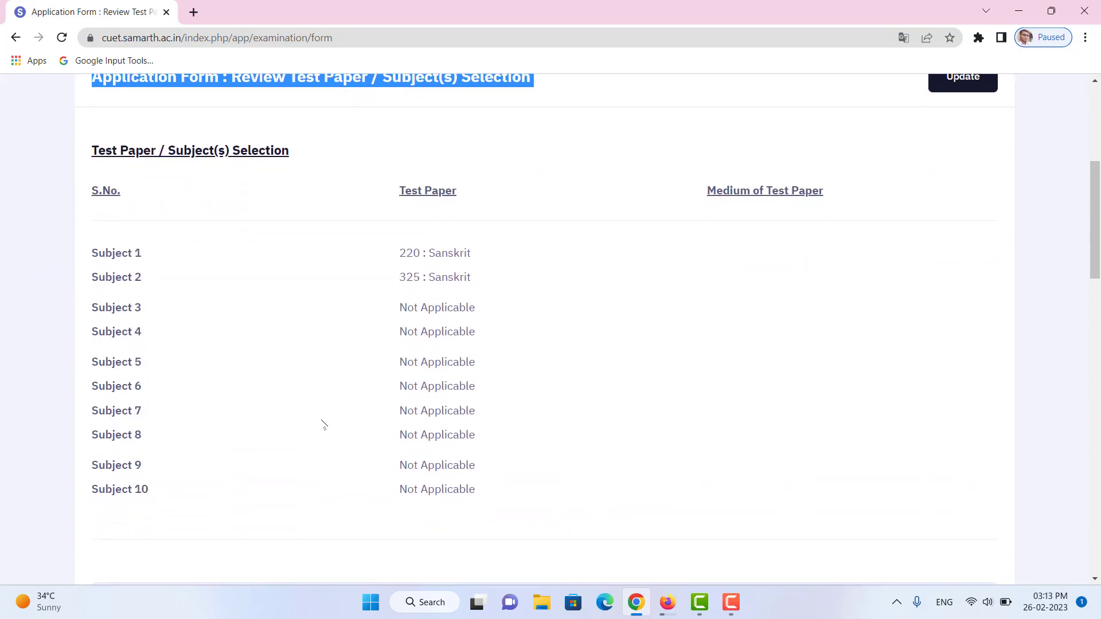
pyautogui.scroll(1, 322, 426)
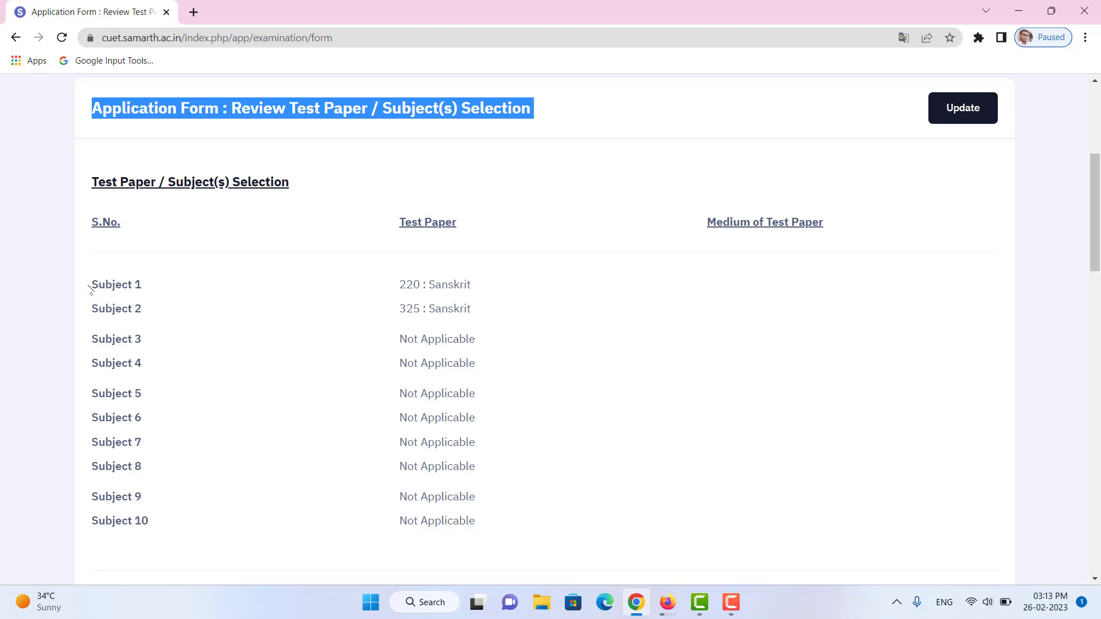
# - Check that Sanskrit papers 220 and 325 are listed, then continue to document upload
pyautogui.moveTo(90, 289); pyautogui.dragTo(165, 297)
pyautogui.click(395, 286)
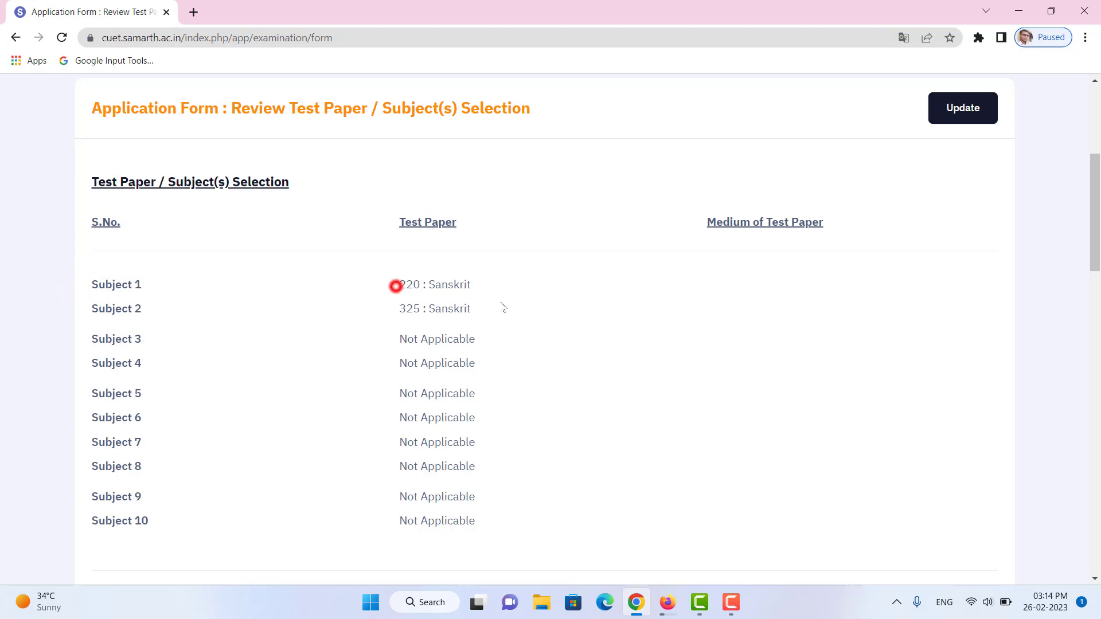
pyautogui.moveTo(396, 286); pyautogui.dragTo(499, 308)
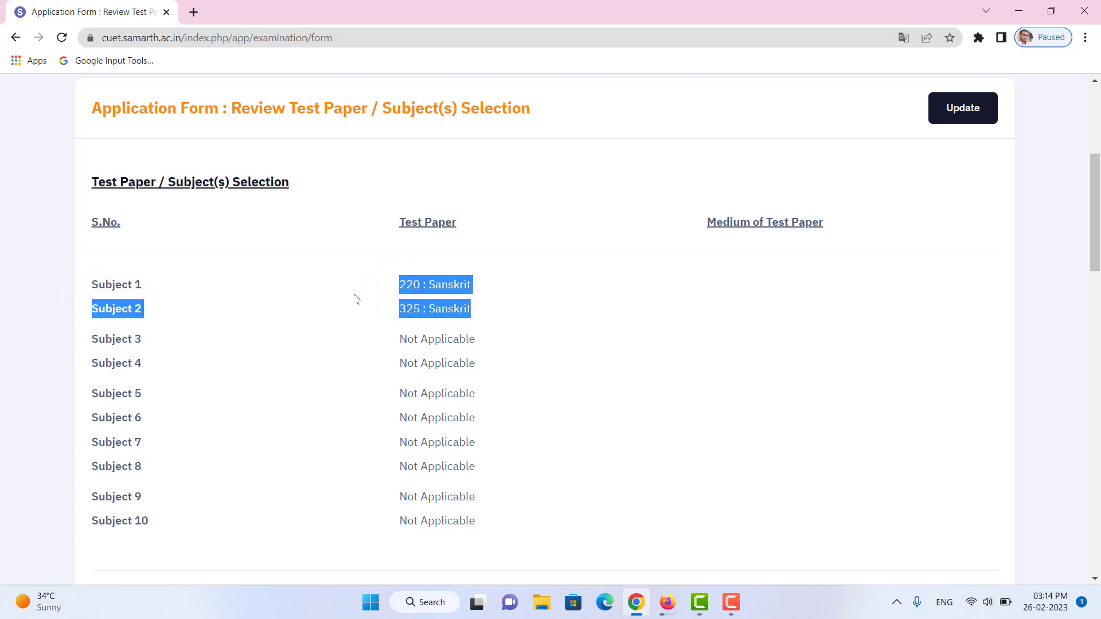
pyautogui.click(258, 289)
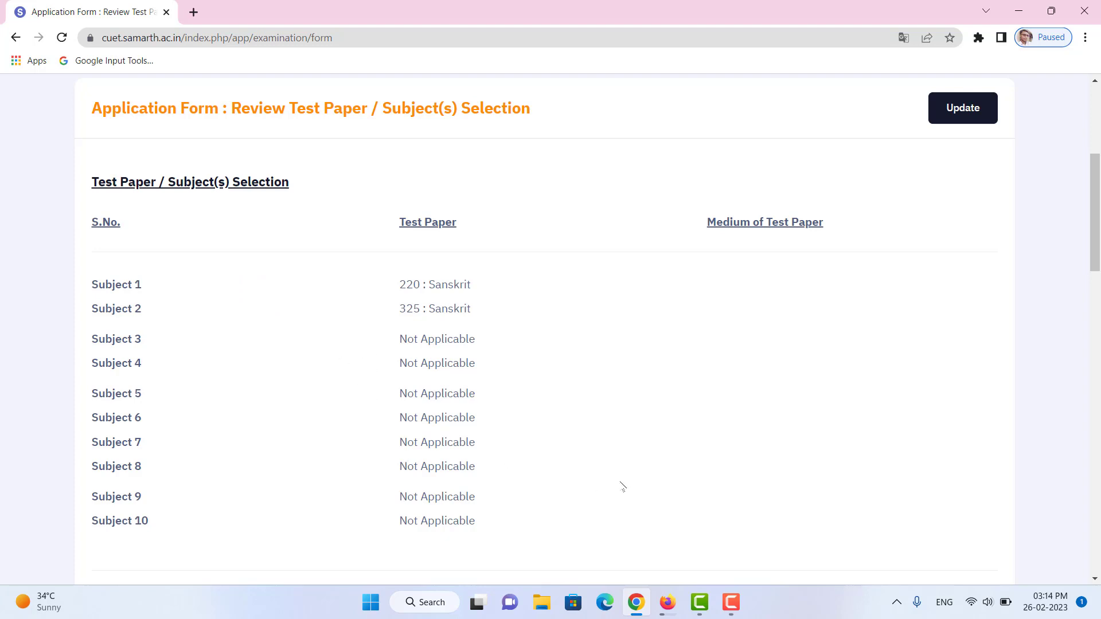
pyautogui.scroll(-3, 621, 486)
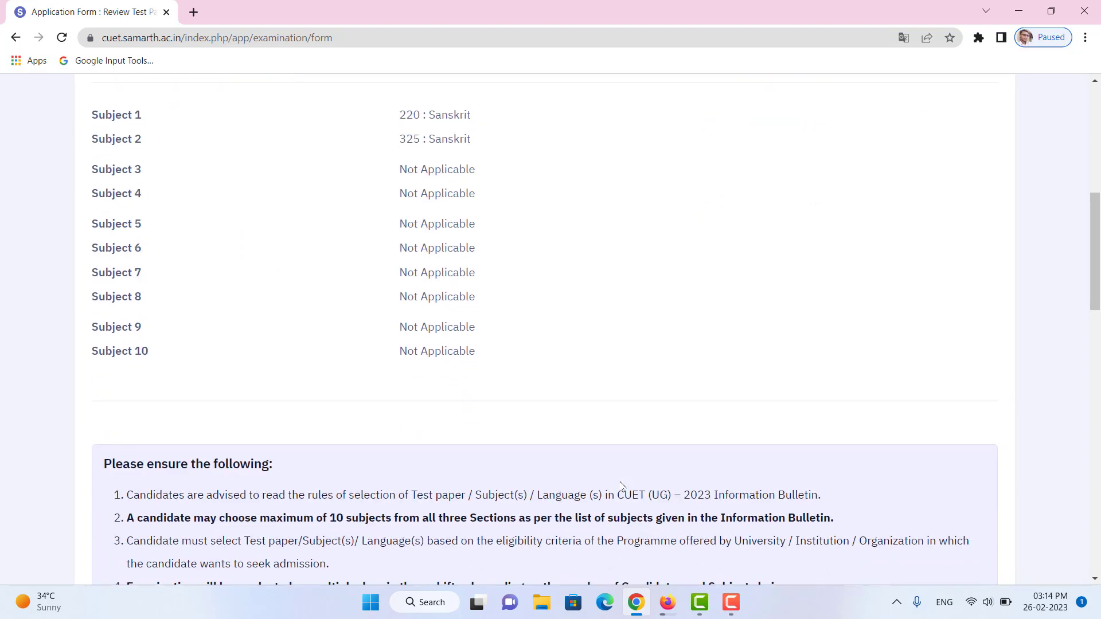
pyautogui.scroll(-10, 620, 485)
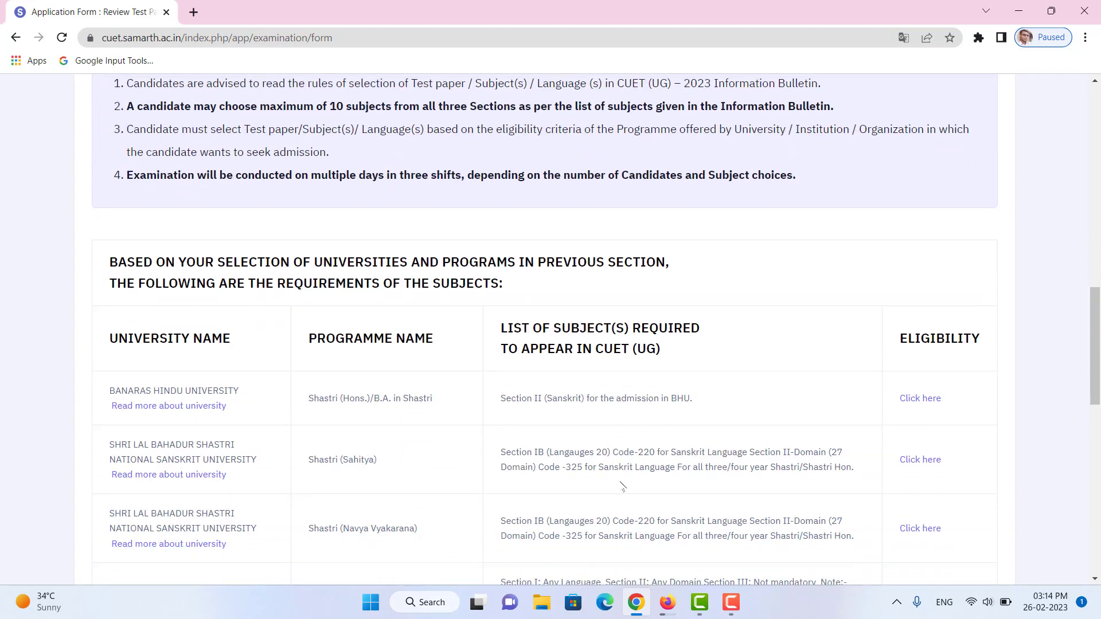
pyautogui.scroll(-1, 622, 486)
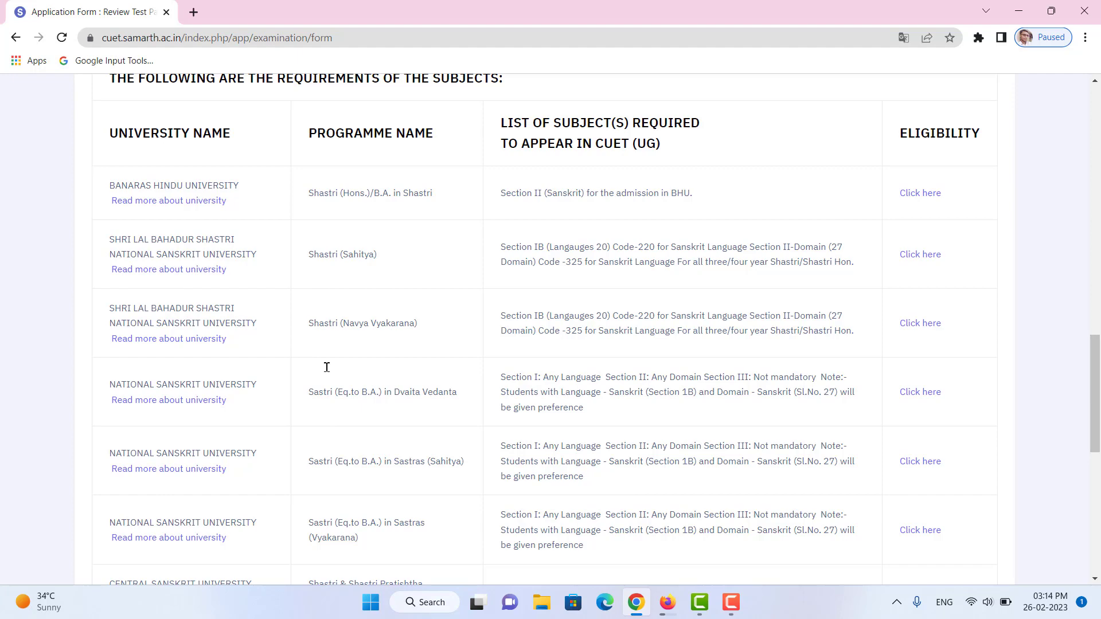
pyautogui.scroll(-9, 327, 367)
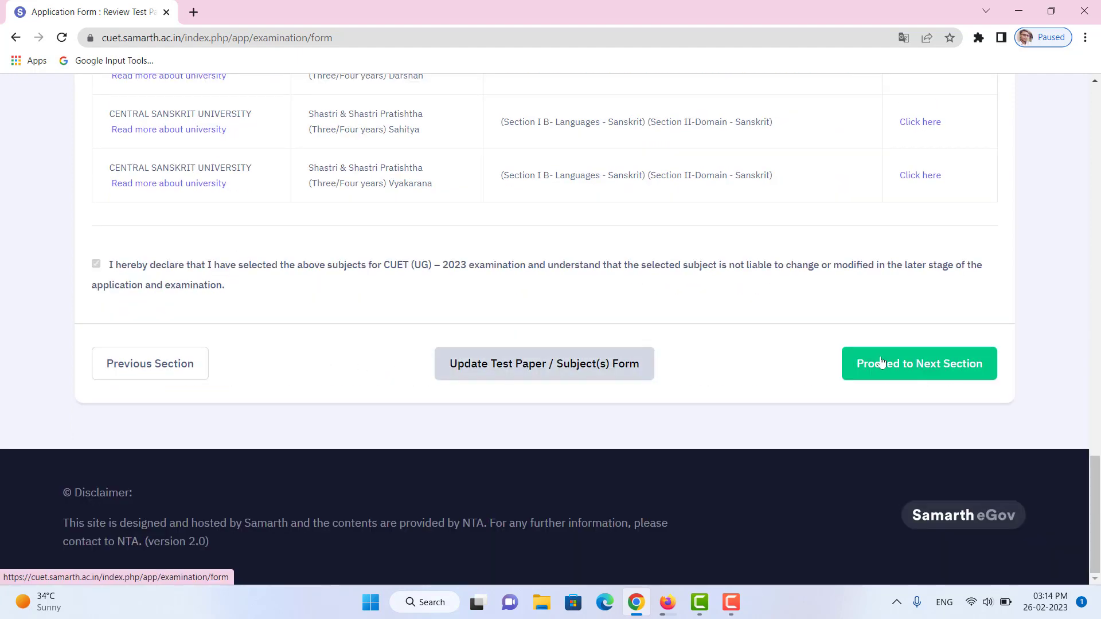
pyautogui.click(920, 366)
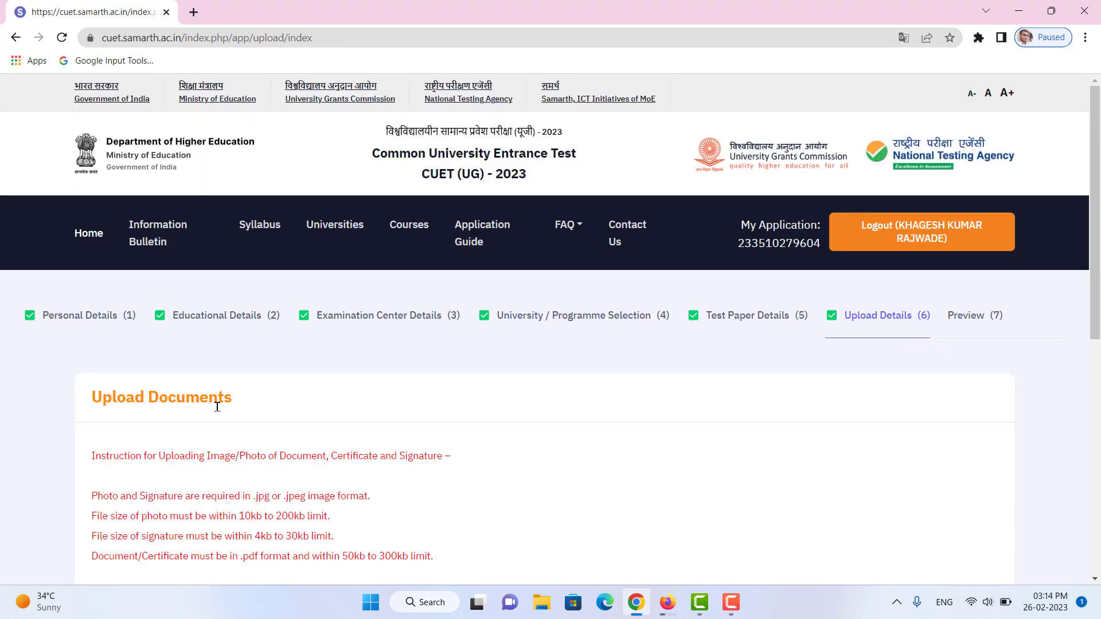
# - Read the photo, signature and certificate format rules, including the 10kb–200kb photo size limit
pyautogui.moveTo(89, 397); pyautogui.dragTo(282, 405)
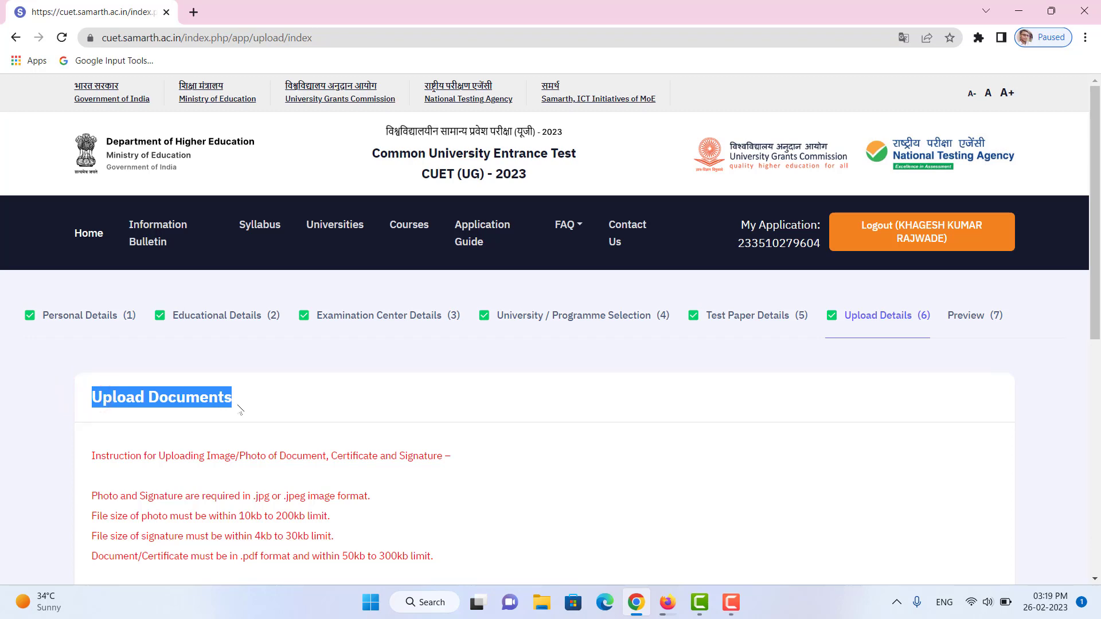
pyautogui.click(240, 409)
pyautogui.scroll(-5, 239, 409)
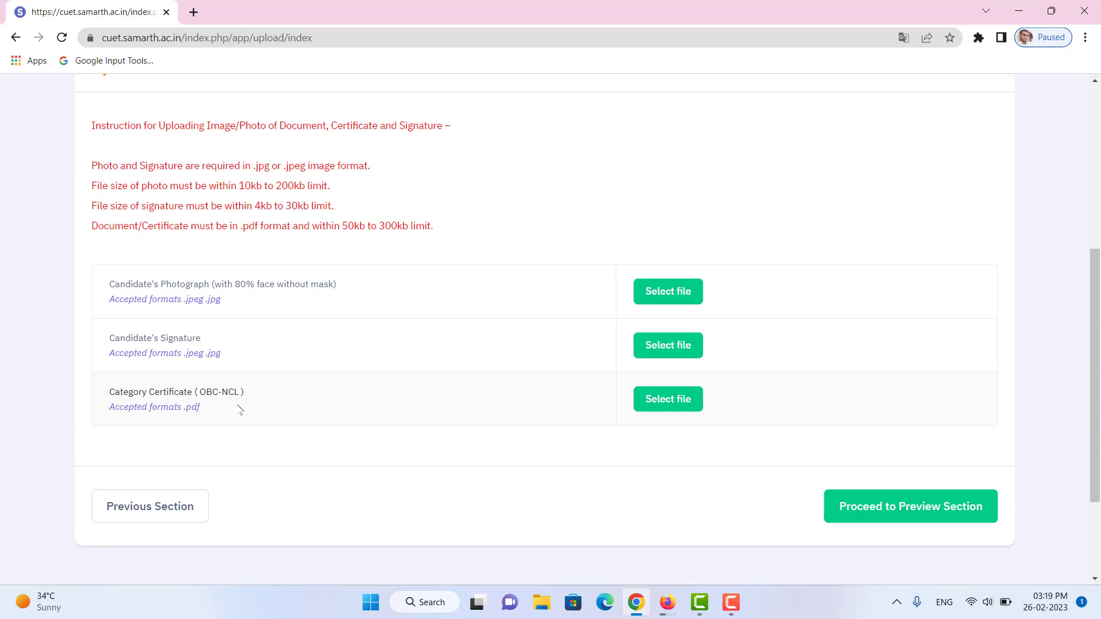
pyautogui.scroll(-1, 240, 409)
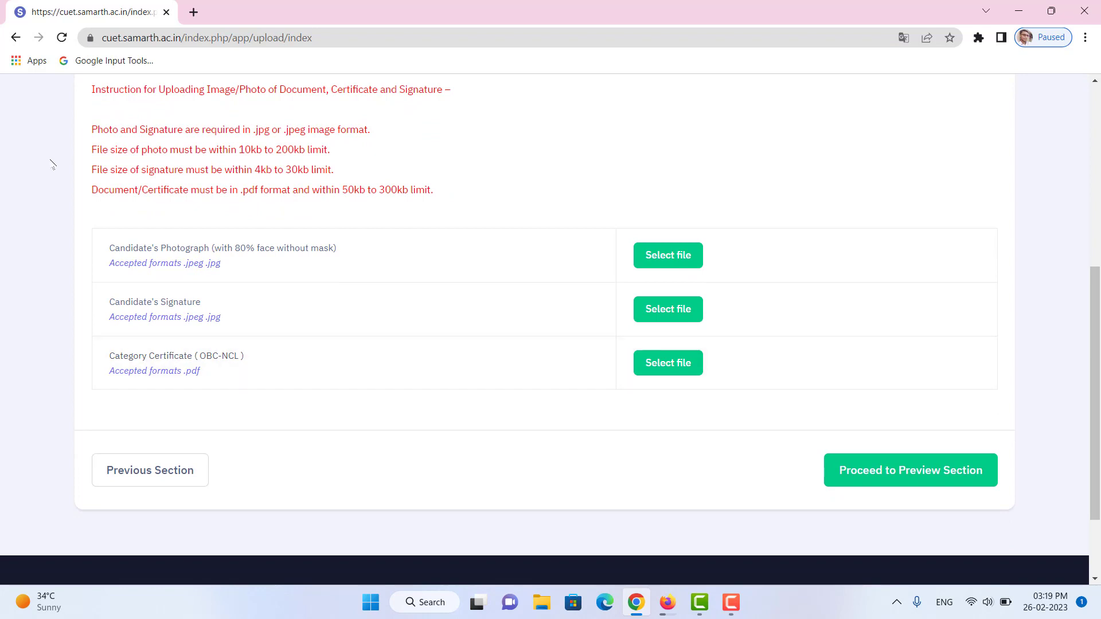
pyautogui.moveTo(91, 131); pyautogui.dragTo(429, 191)
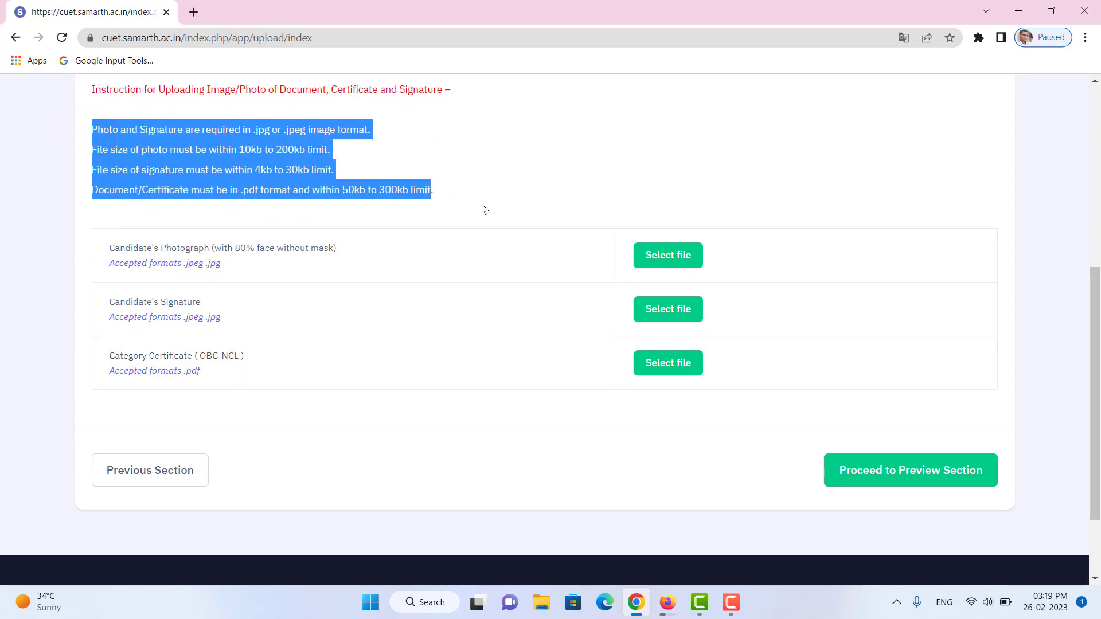
pyautogui.click(384, 238)
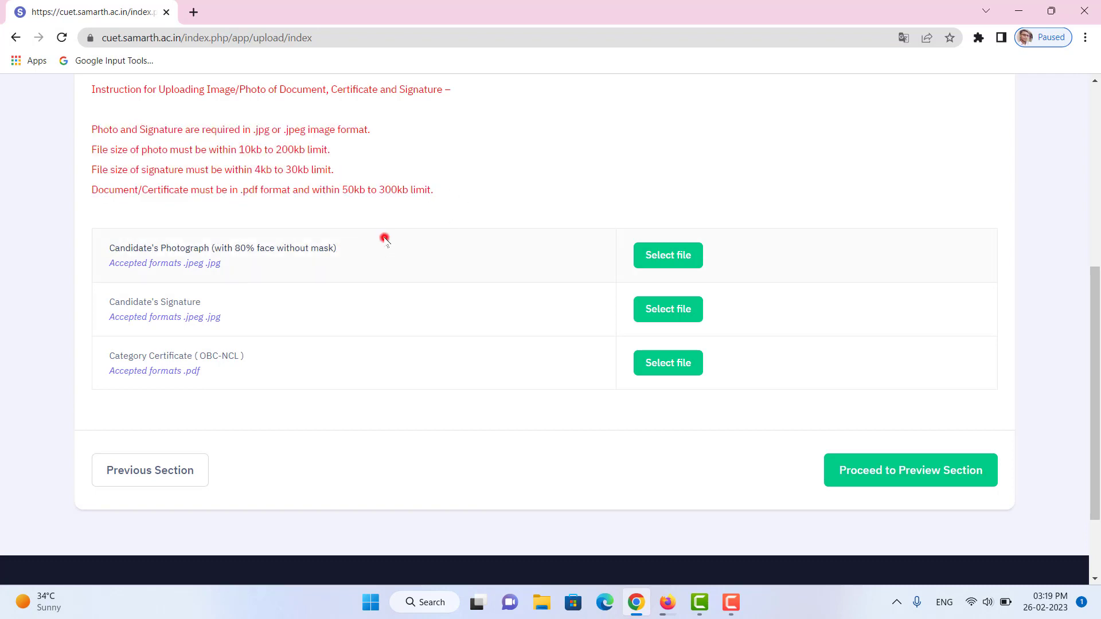
pyautogui.moveTo(105, 253); pyautogui.dragTo(228, 277)
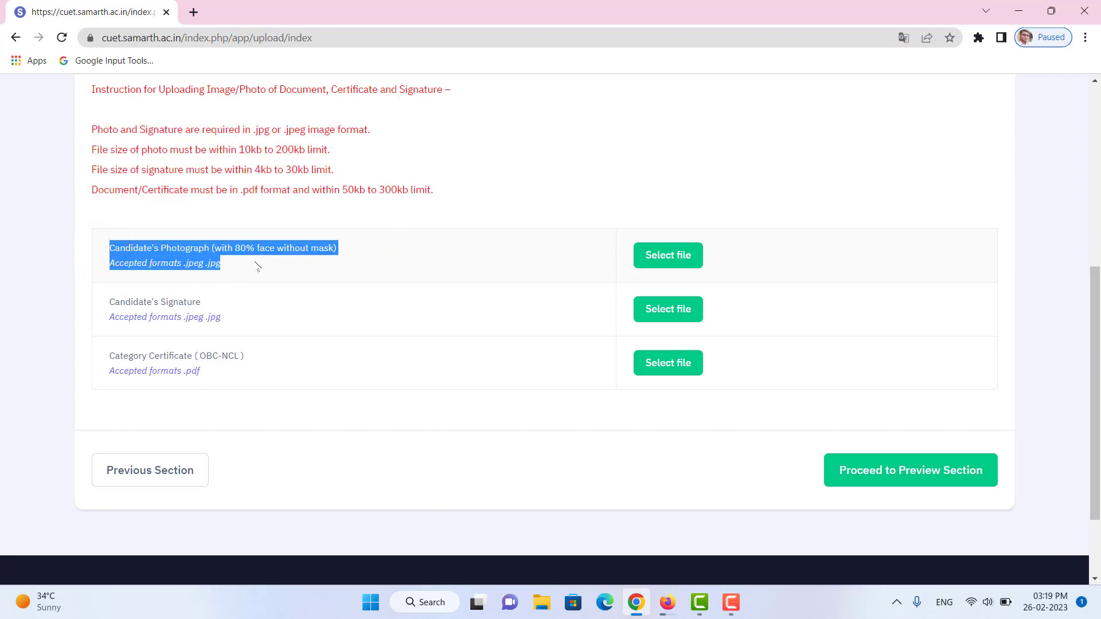
pyautogui.moveTo(237, 149); pyautogui.dragTo(310, 150)
pyautogui.click(611, 258)
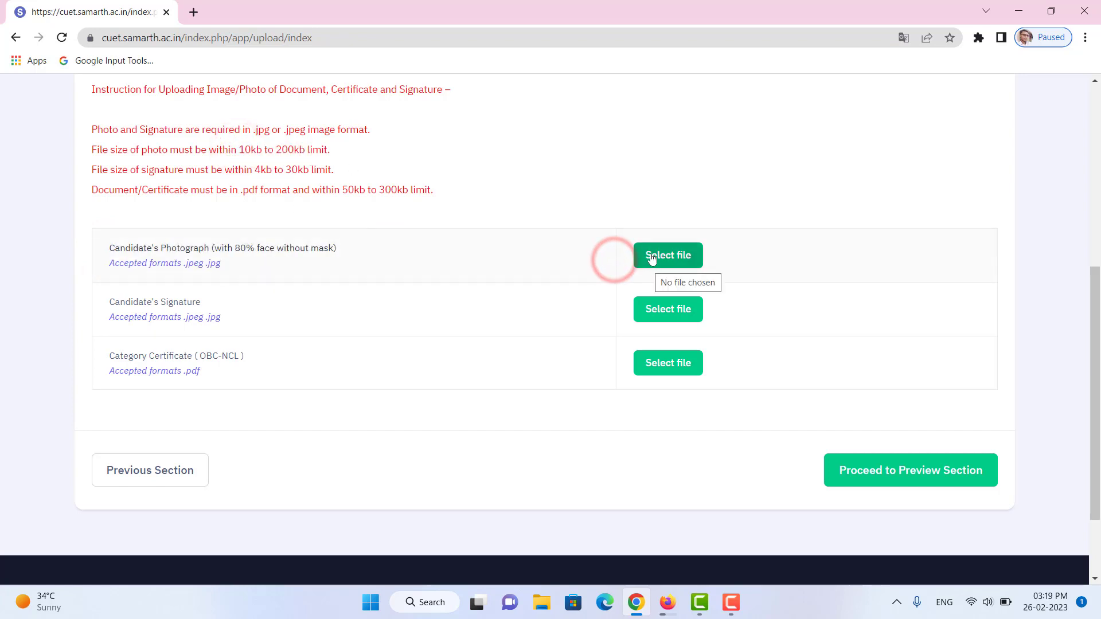
# - Upload the passport photo copy image as the candidate's photograph
pyautogui.click(652, 256)
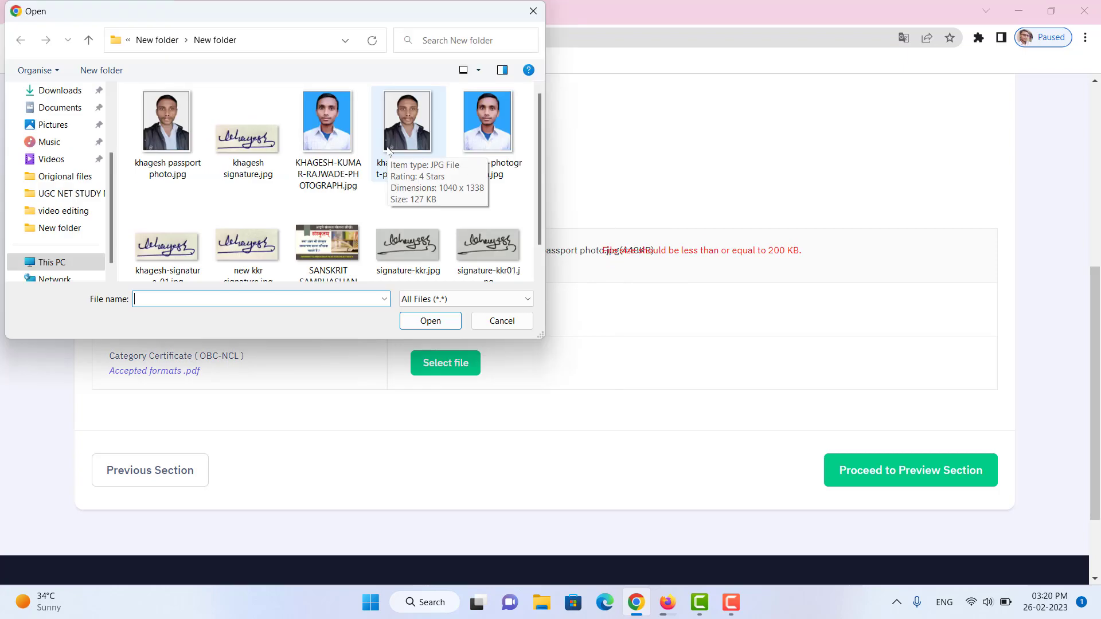
pyautogui.click(388, 150)
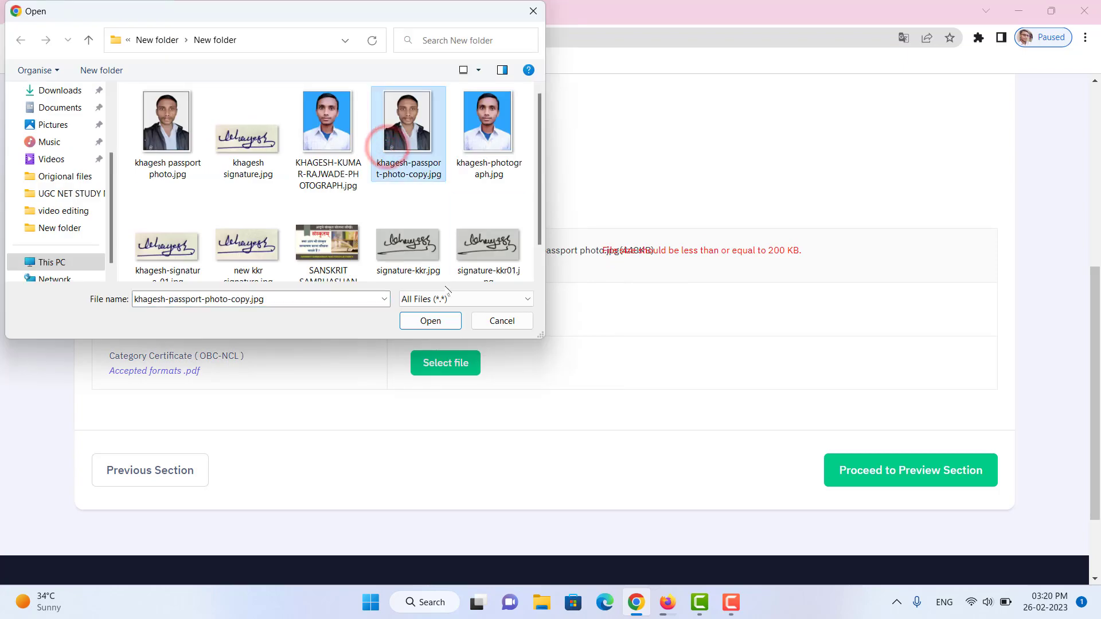
pyautogui.click(434, 325)
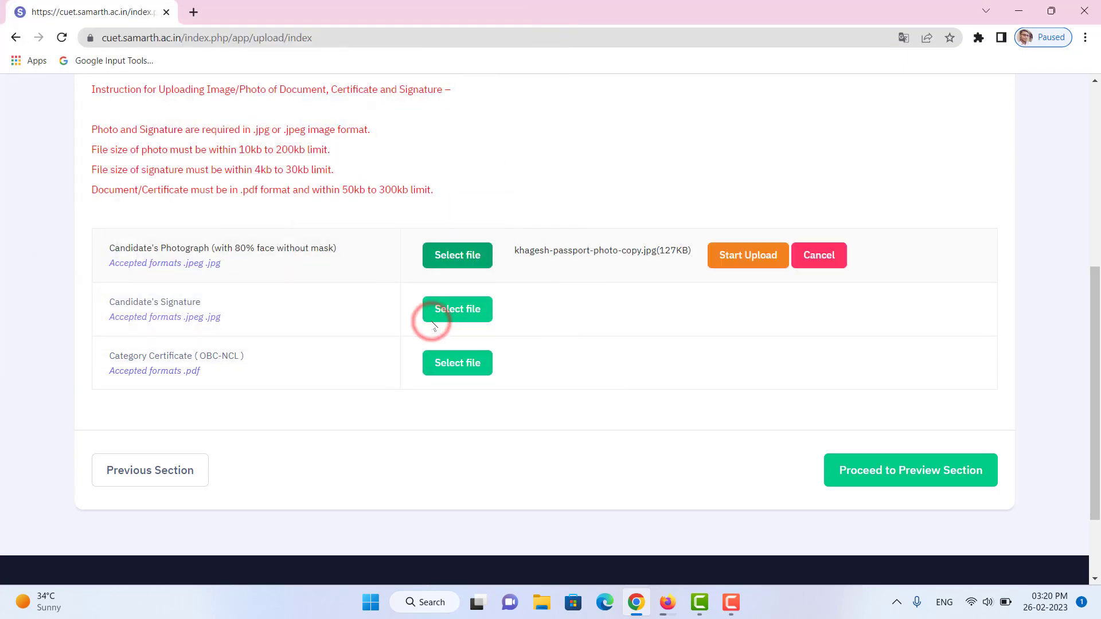
pyautogui.click(729, 261)
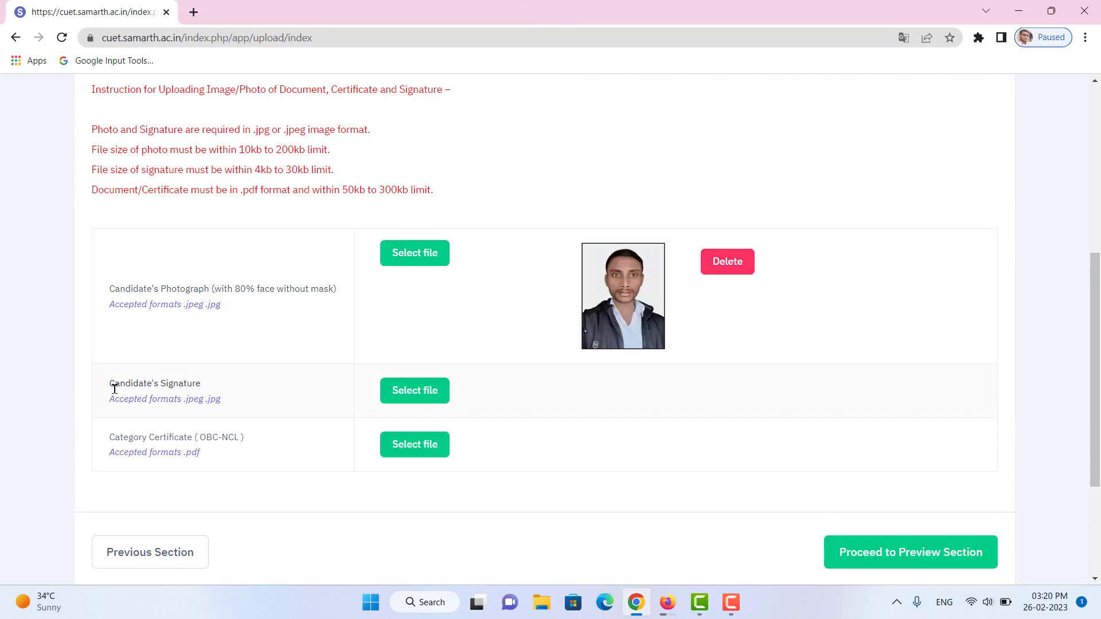
# - Review the signature requirements and continue to the application preview
pyautogui.moveTo(108, 386); pyautogui.dragTo(221, 397)
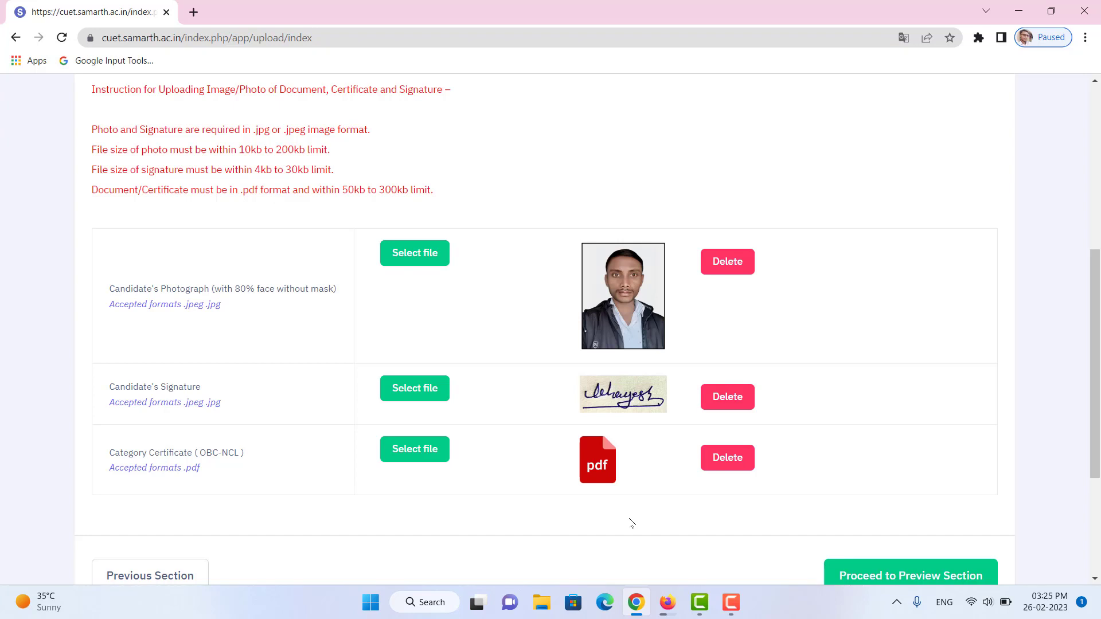
pyautogui.scroll(-3, 631, 523)
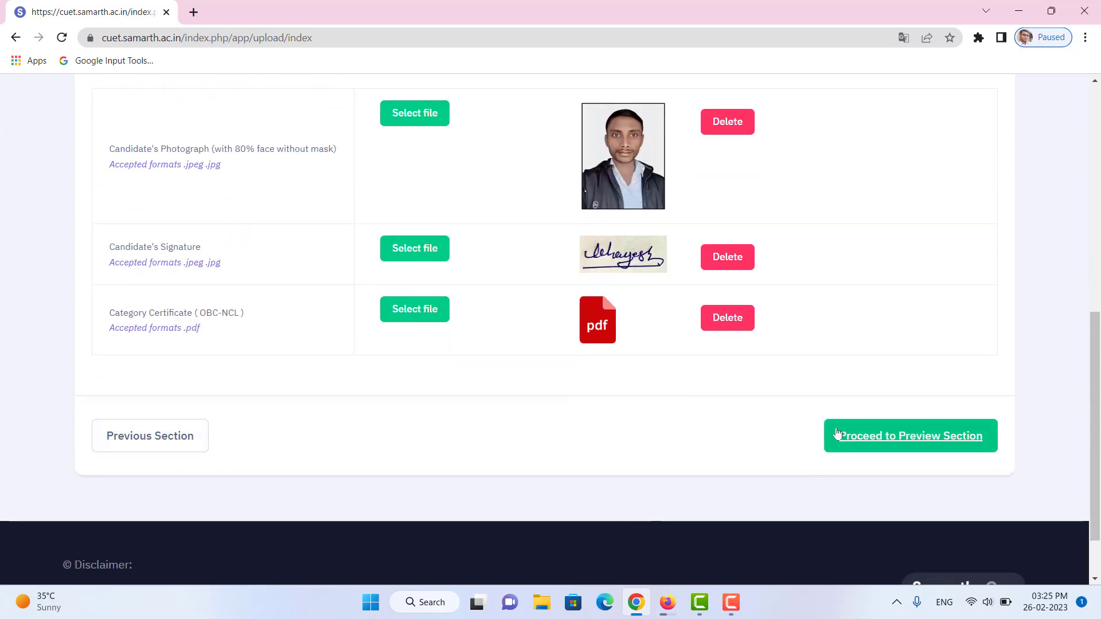
pyautogui.click(891, 445)
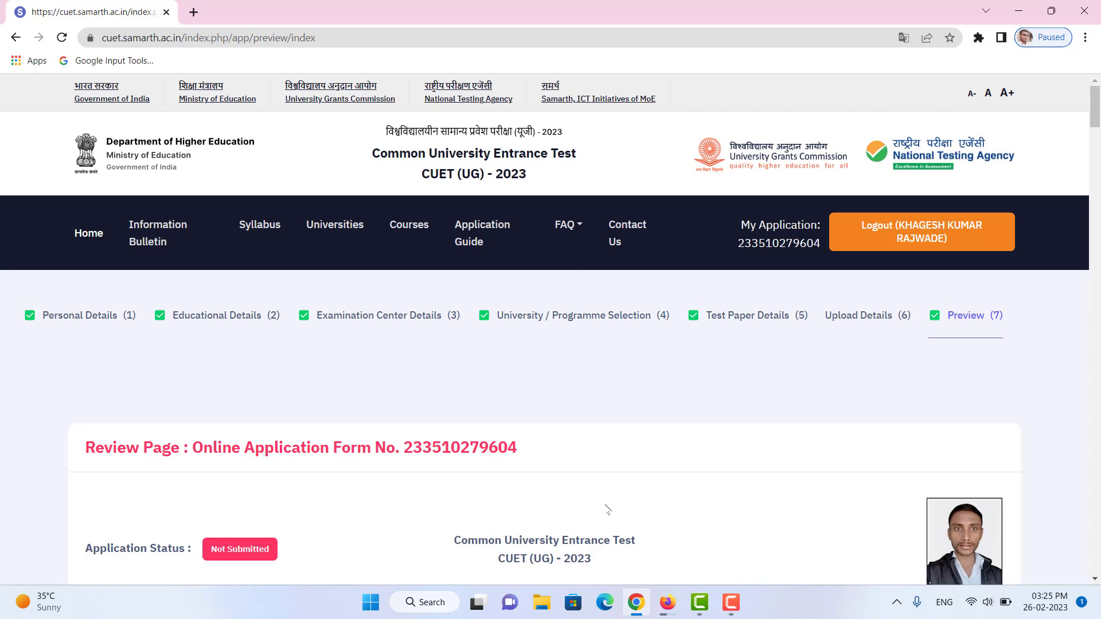
# - Tick the candidate's name declaration under Particulars on the preview page
pyautogui.scroll(-3, 607, 510)
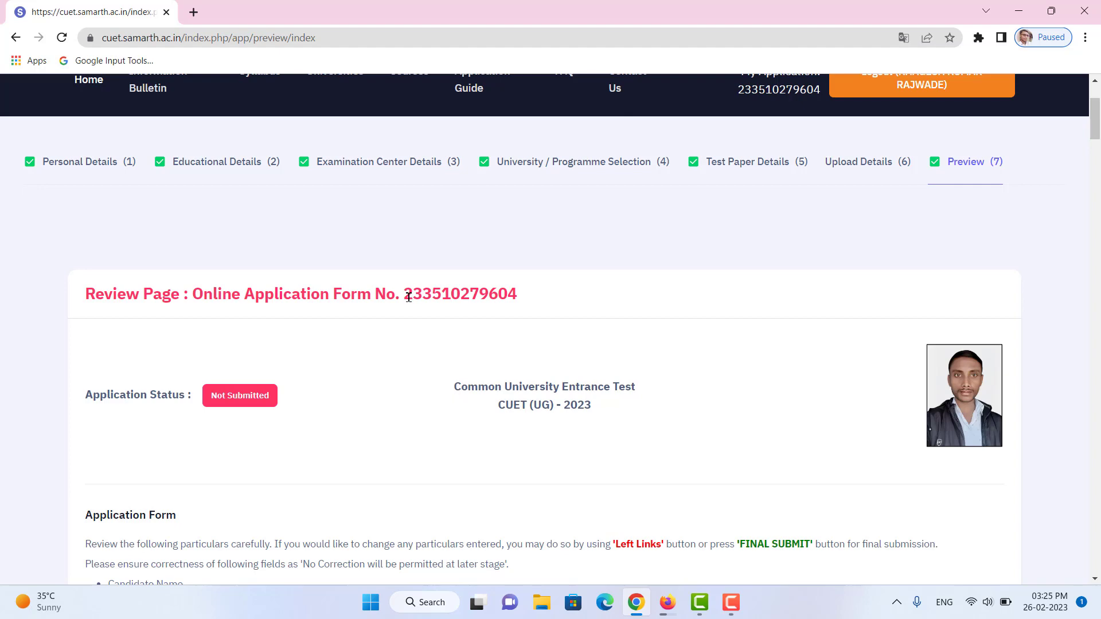
pyautogui.scroll(-15, 524, 412)
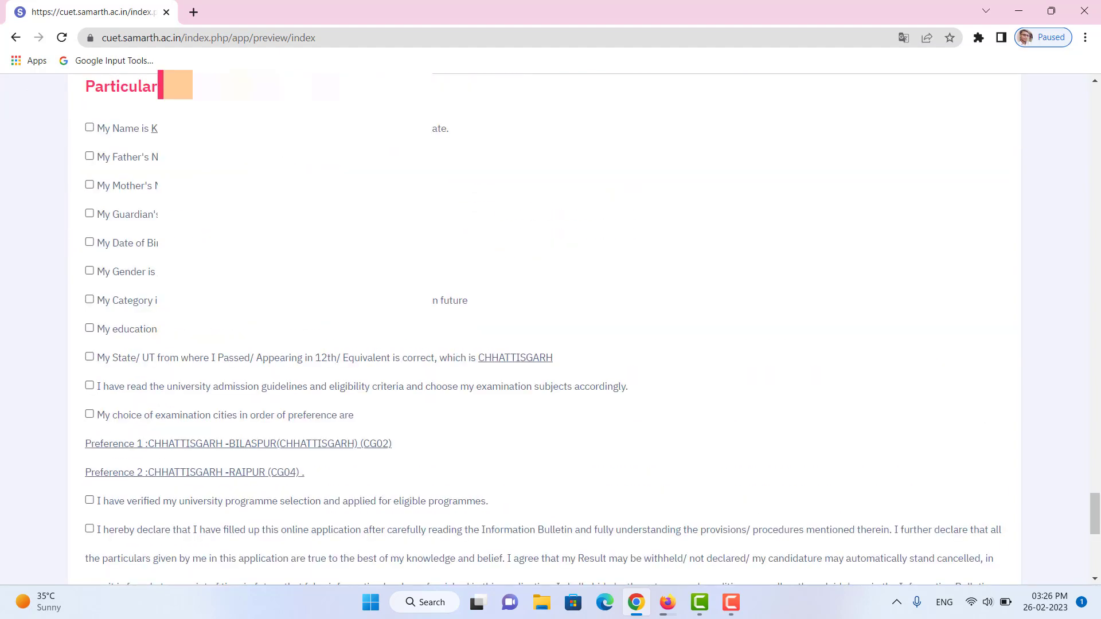
pyautogui.moveTo(81, 87); pyautogui.dragTo(310, 124)
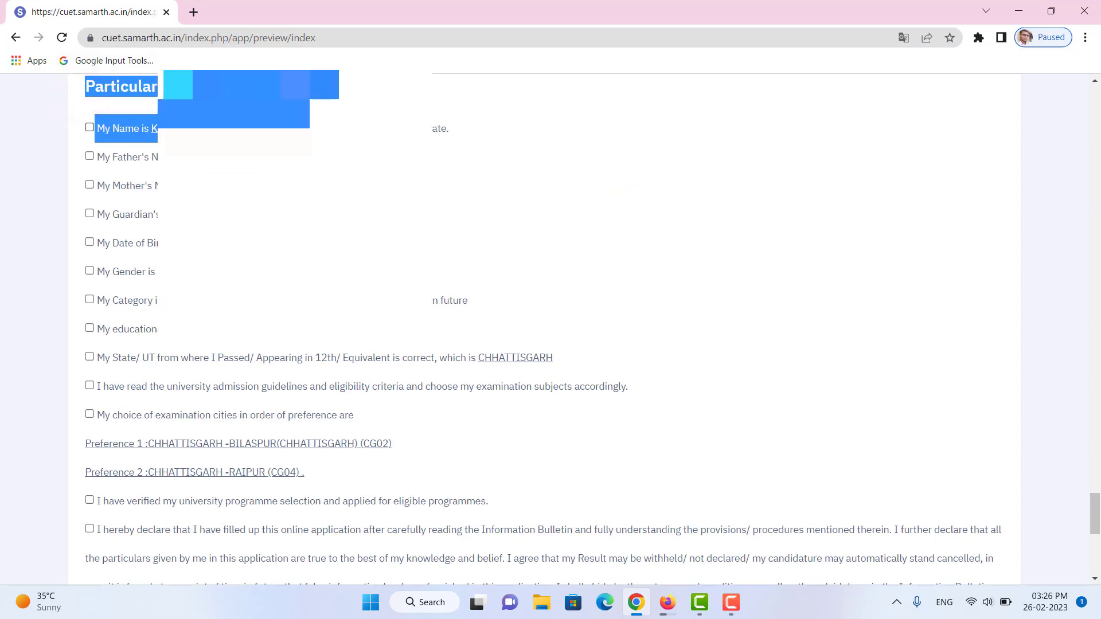
pyautogui.click(85, 135)
pyautogui.click(89, 127)
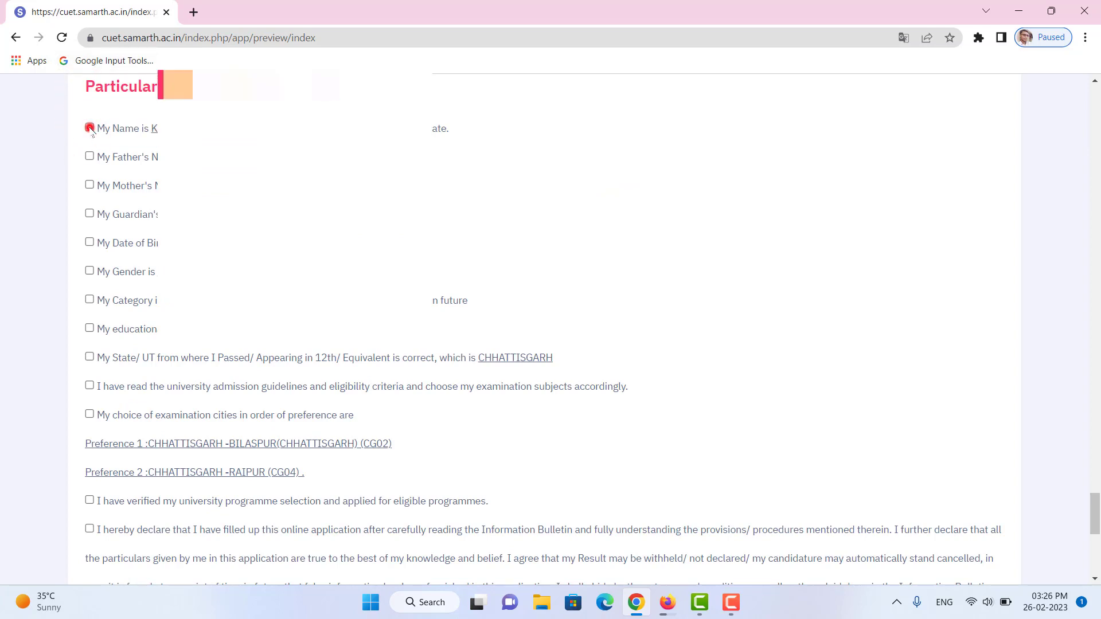
# - Tick the father's, mother's, guardian's name, date of birth, gender and NTA data-sharing declarations
pyautogui.click(89, 156)
pyautogui.click(90, 185)
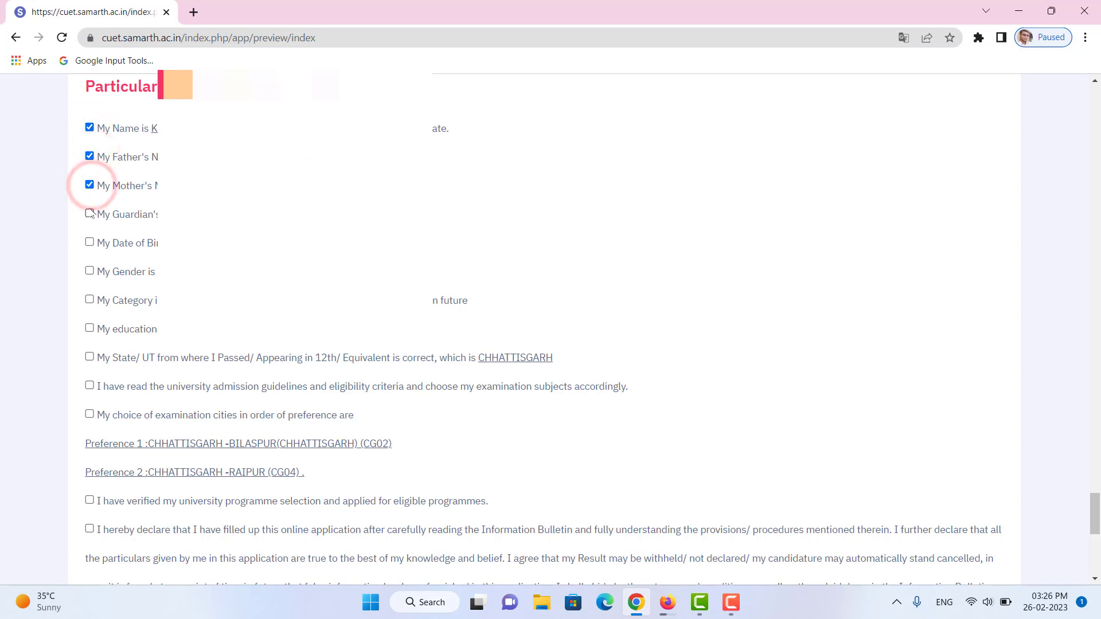
pyautogui.click(90, 213)
pyautogui.click(89, 243)
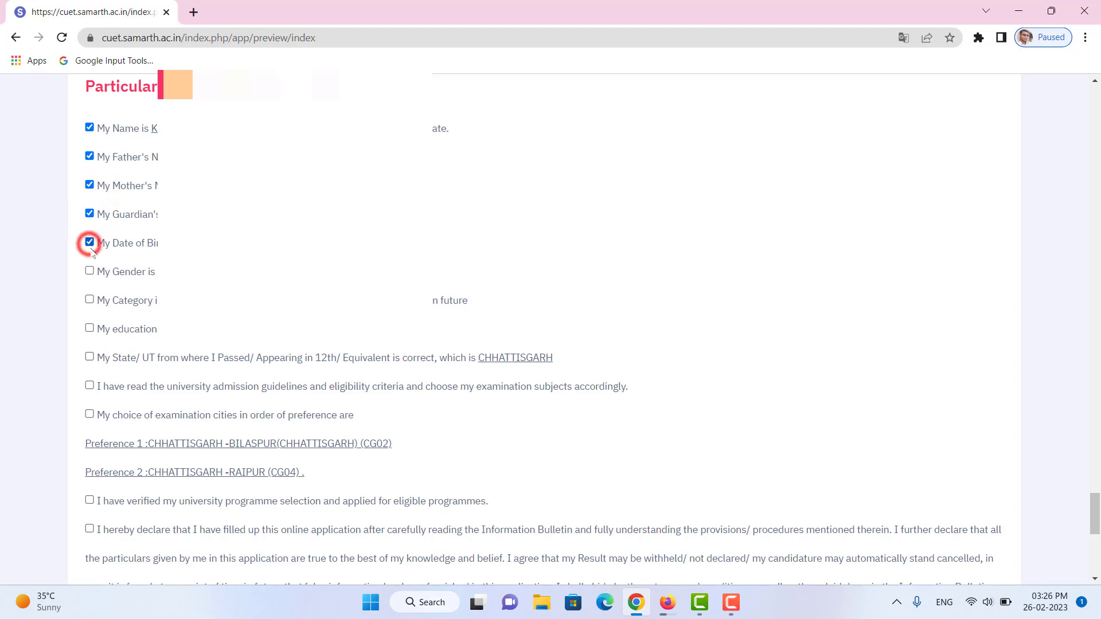
pyautogui.click(90, 271)
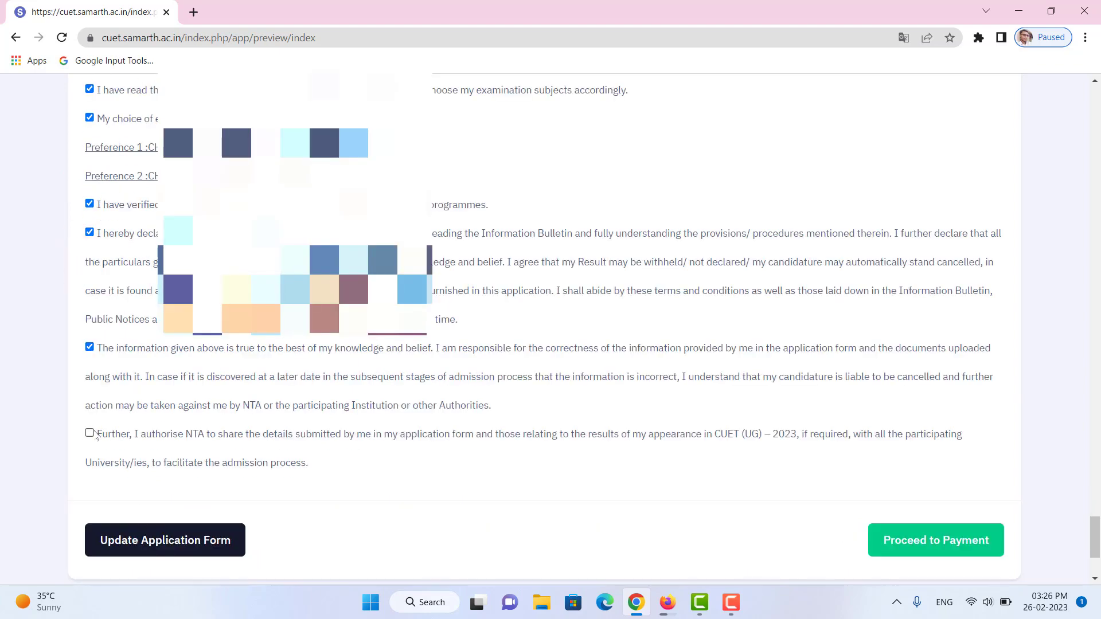
pyautogui.click(90, 433)
pyautogui.scroll(-1, 255, 488)
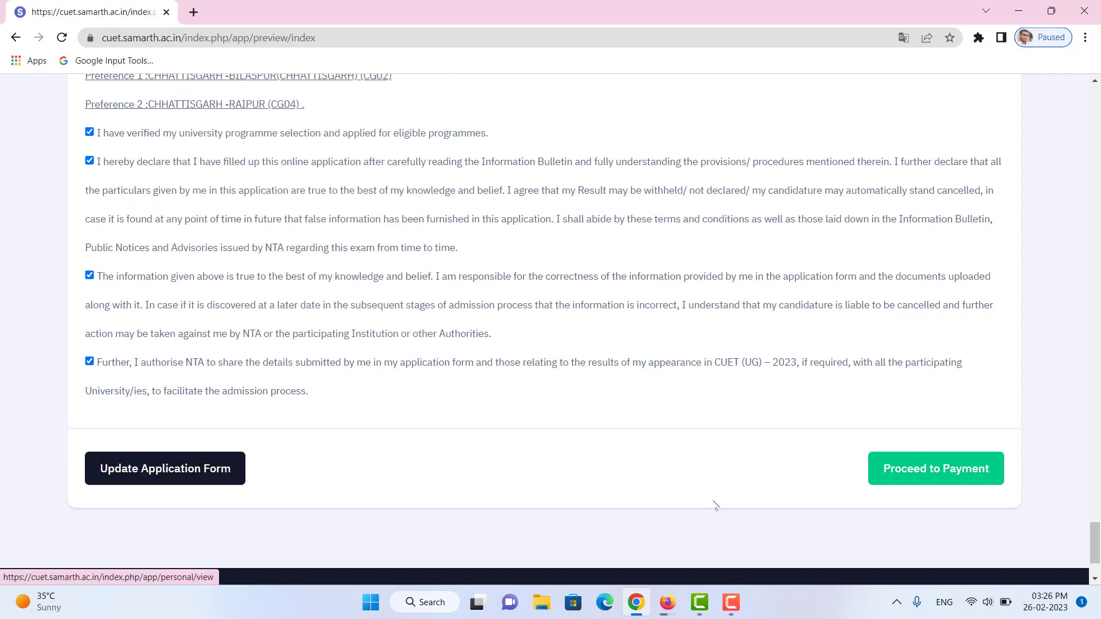
# - Submit the application accepting no further edits, and choose State Bank of India to pay ₹700
pyautogui.click(941, 474)
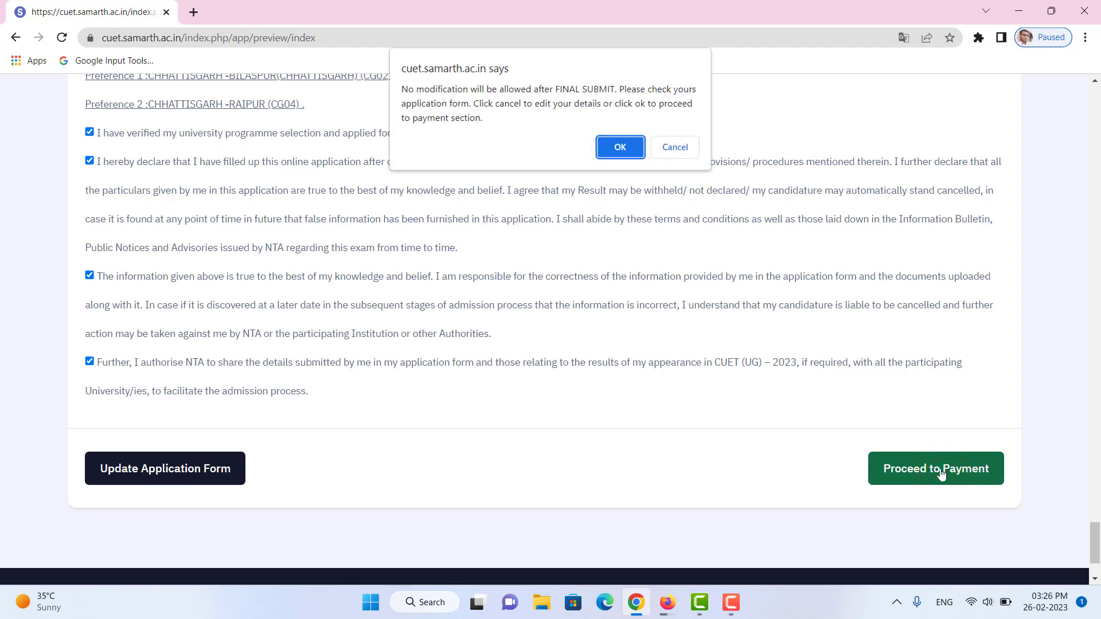
pyautogui.click(621, 149)
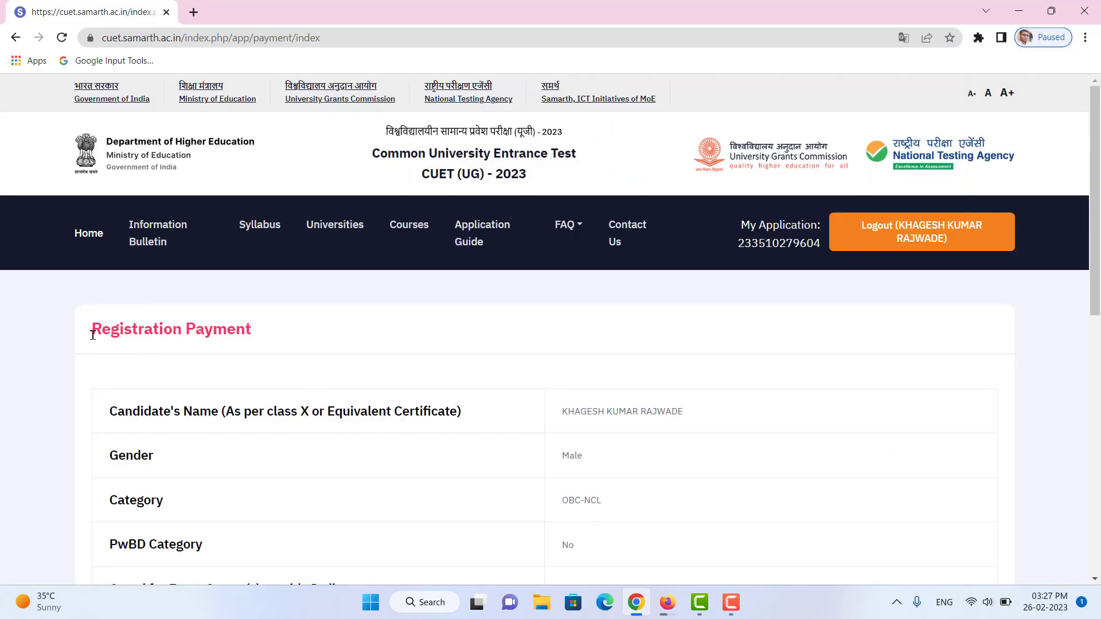
pyautogui.moveTo(93, 335); pyautogui.dragTo(295, 344)
pyautogui.scroll(-5, 540, 461)
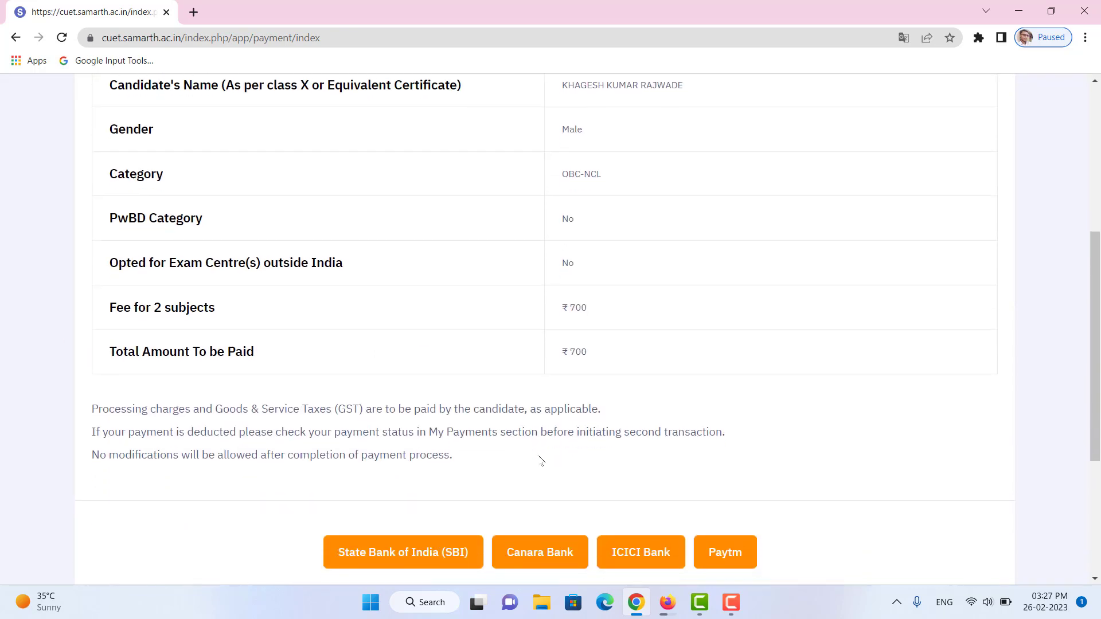
pyautogui.scroll(-2, 541, 461)
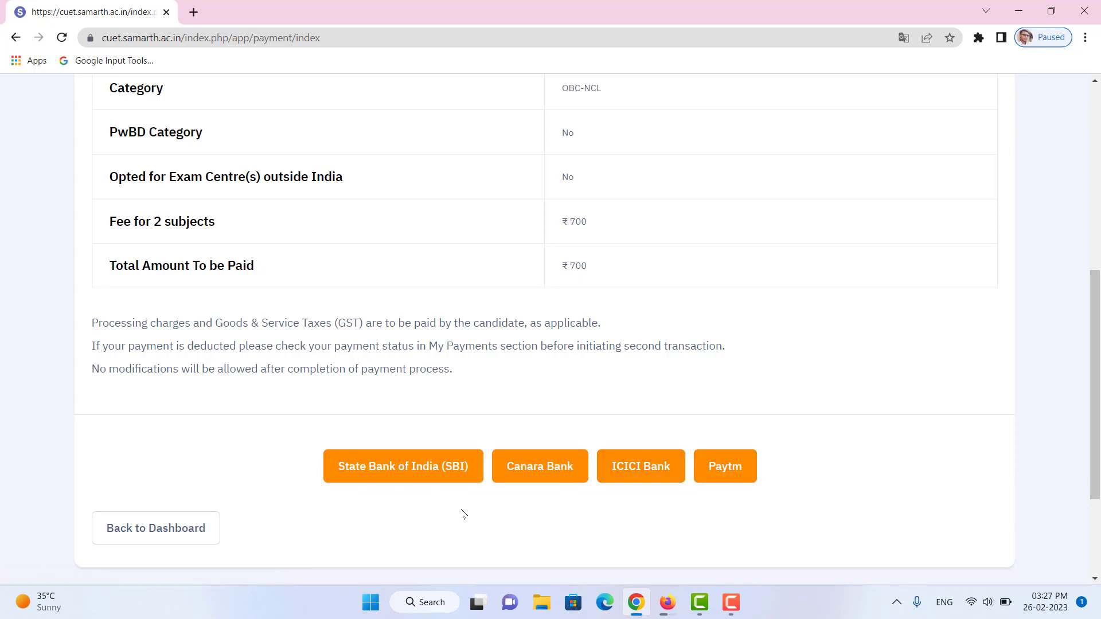
pyautogui.click(408, 471)
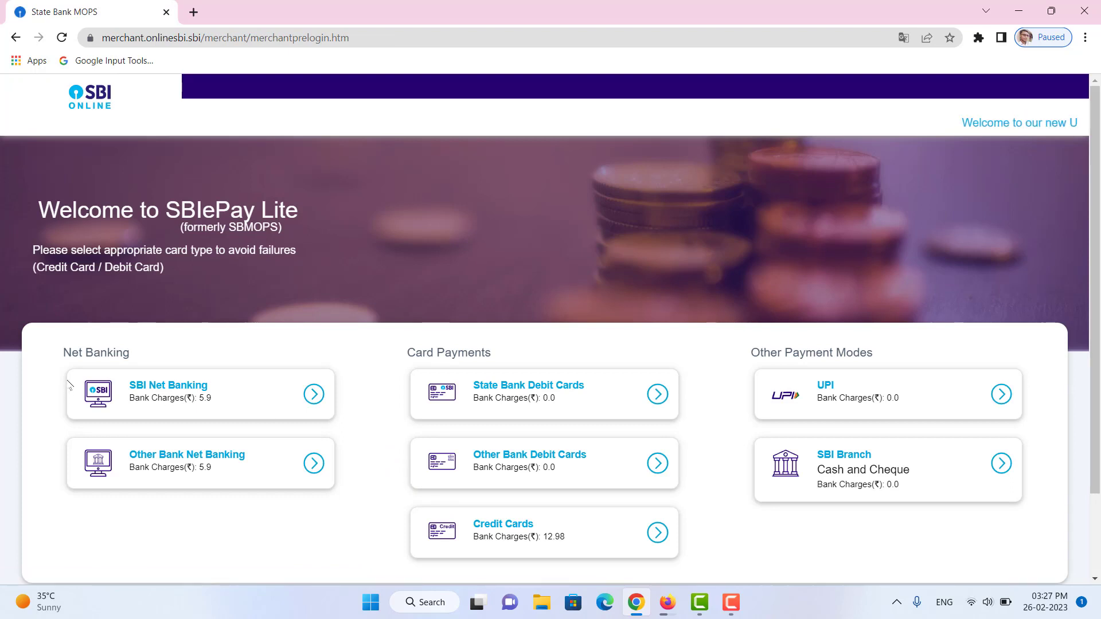
# - Review SBIePay Lite's Net Banking, Card Payments and Other Payment Modes sections
pyautogui.moveTo(62, 352); pyautogui.dragTo(143, 357)
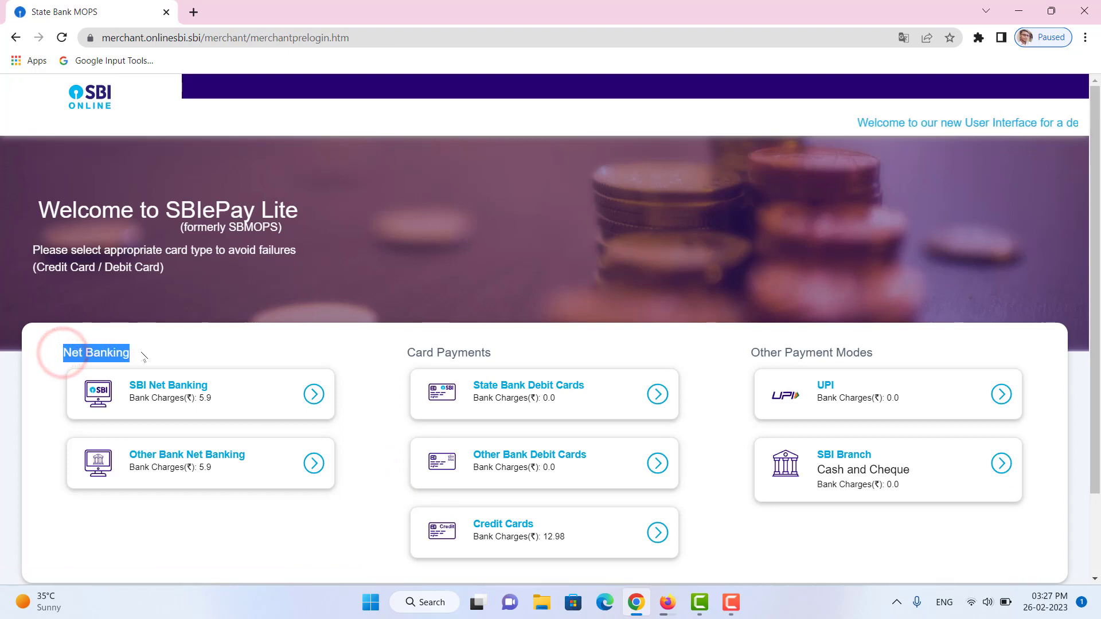
pyautogui.moveTo(406, 352); pyautogui.dragTo(526, 362)
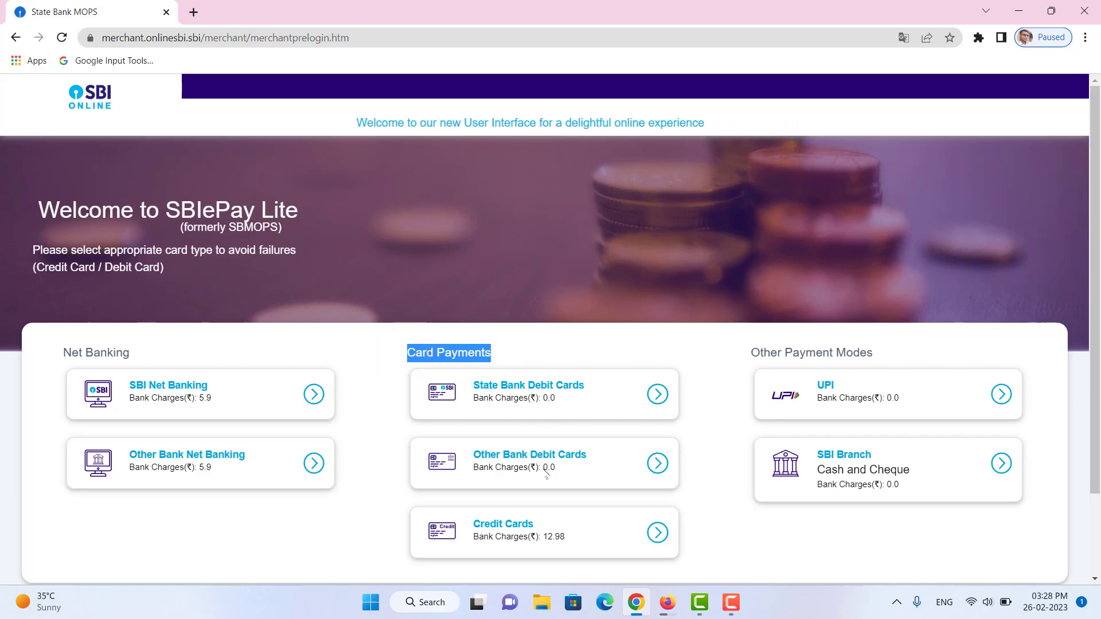
pyautogui.moveTo(749, 353); pyautogui.dragTo(857, 359)
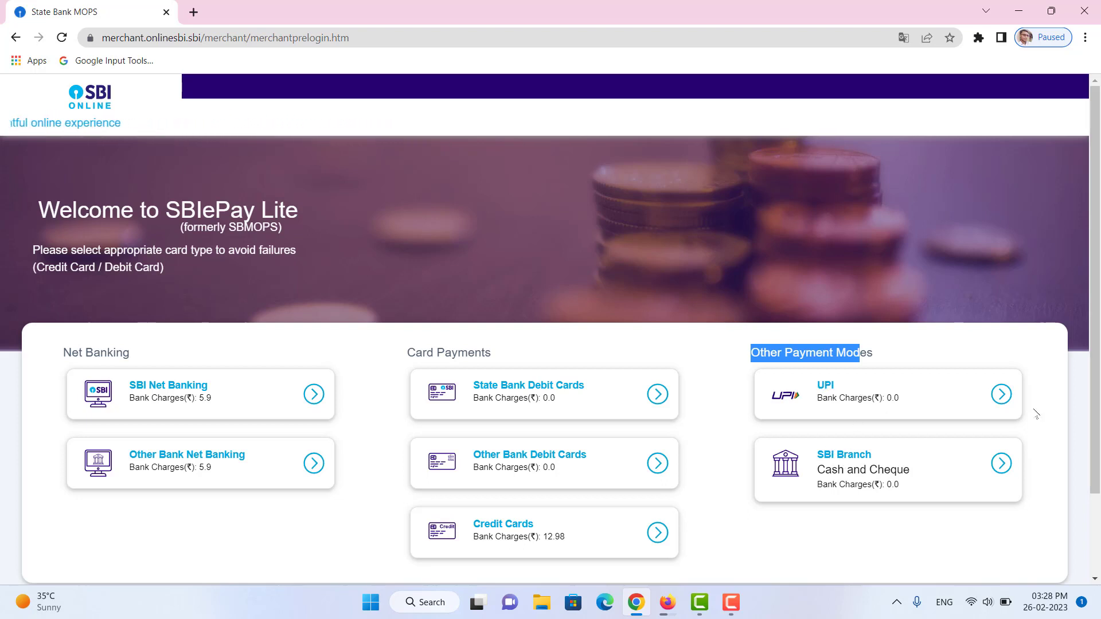
# - Choose UPI, then VPA with QR code, to initiate the Rs 700 collect request
pyautogui.click(872, 401)
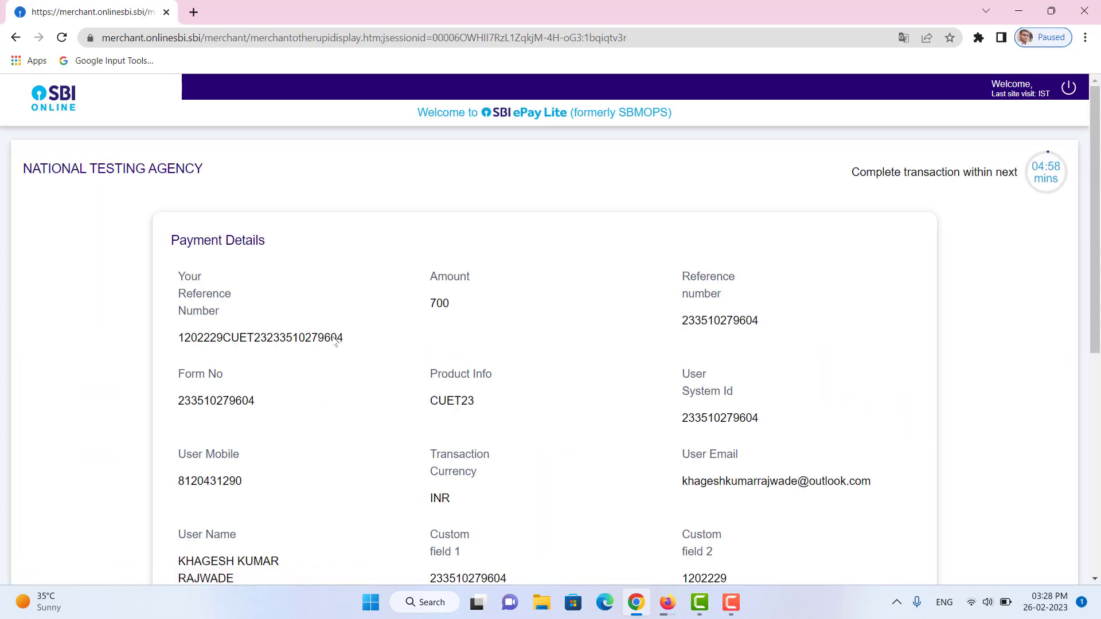
pyautogui.scroll(-3, 336, 343)
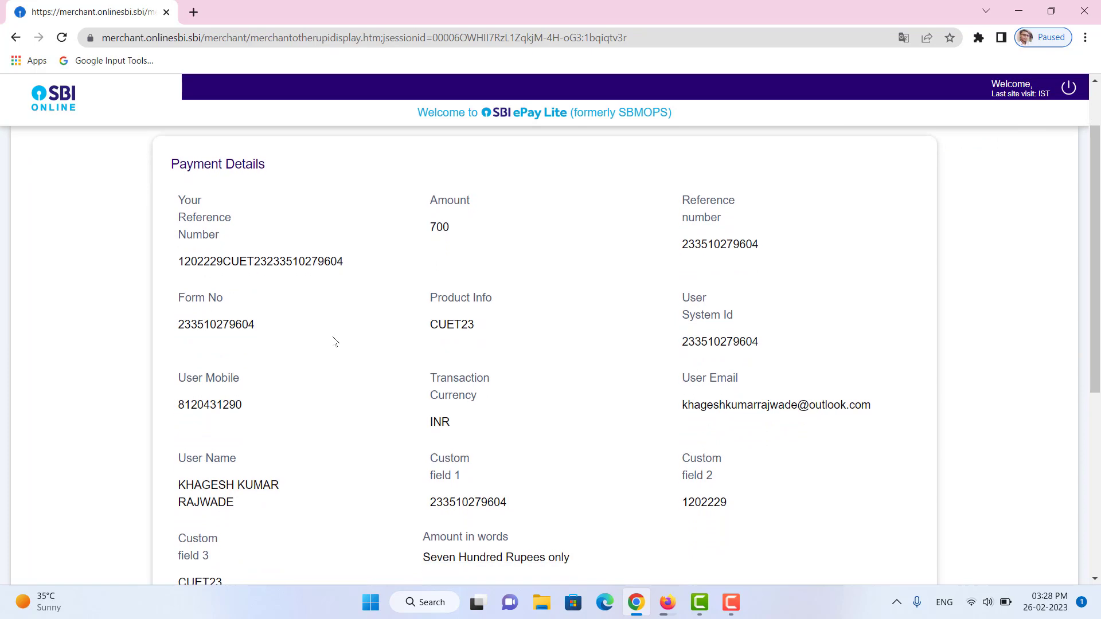
pyautogui.scroll(-2, 337, 342)
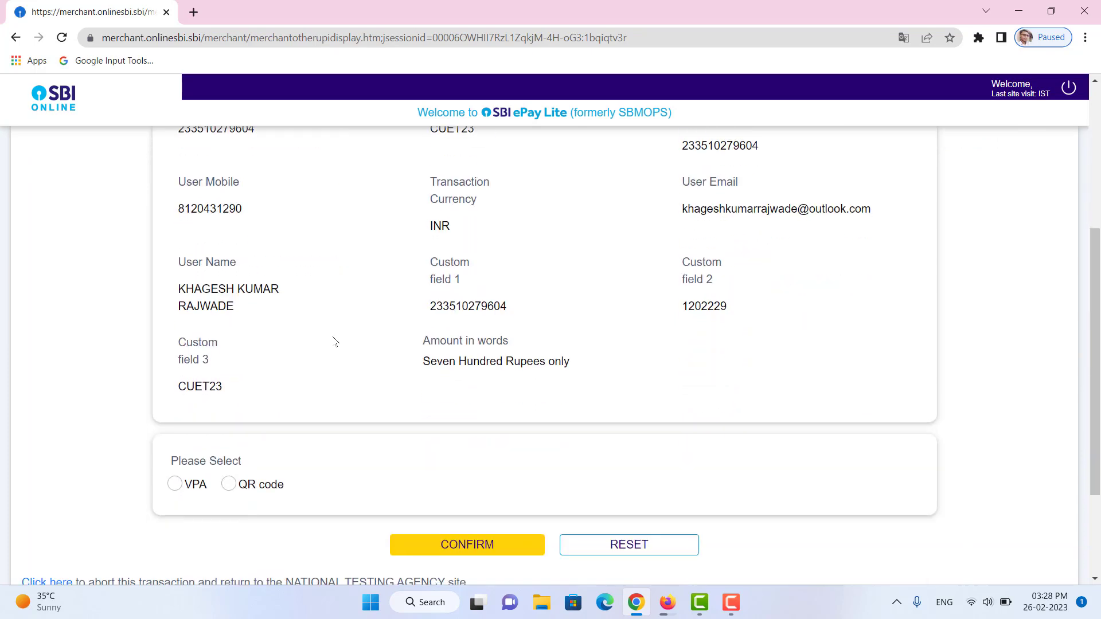
pyautogui.click(178, 484)
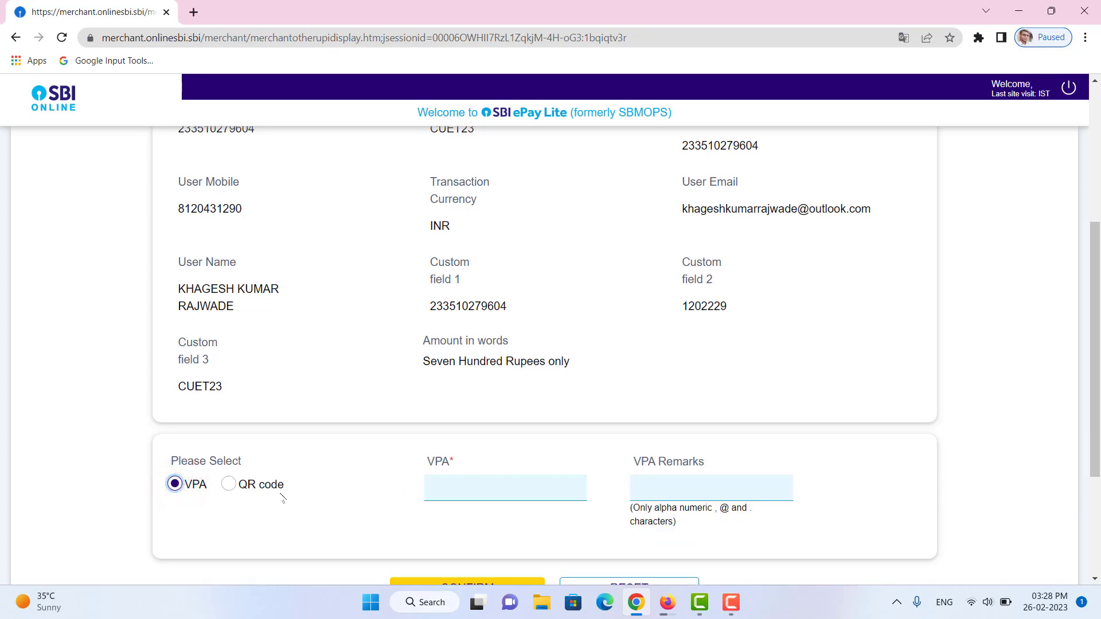
pyautogui.click(231, 485)
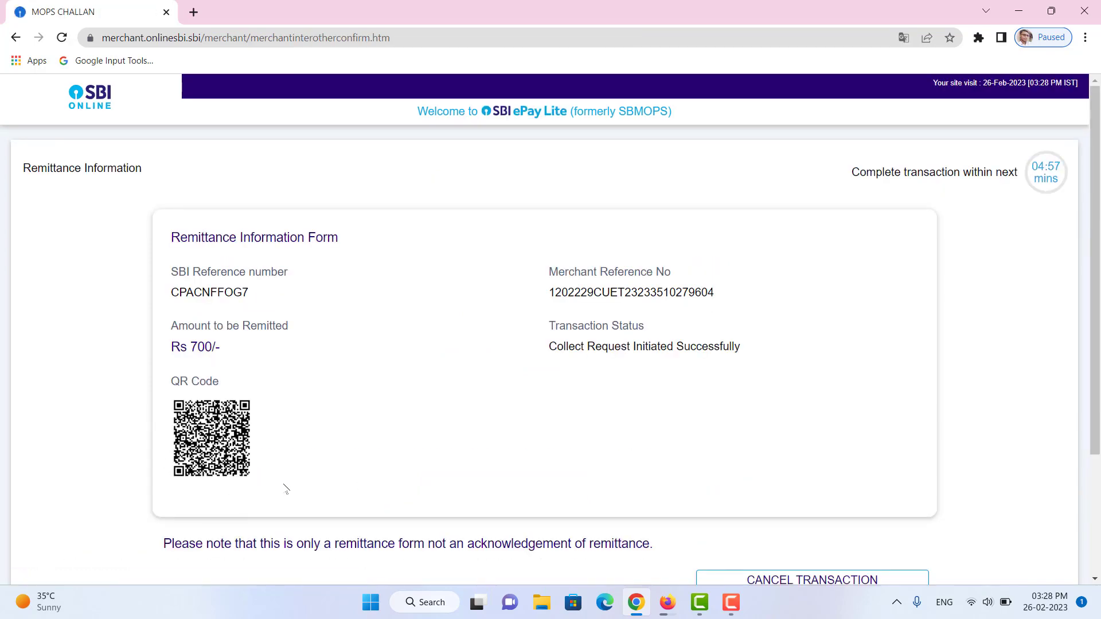
pyautogui.click(285, 488)
pyautogui.scroll(-1, 285, 488)
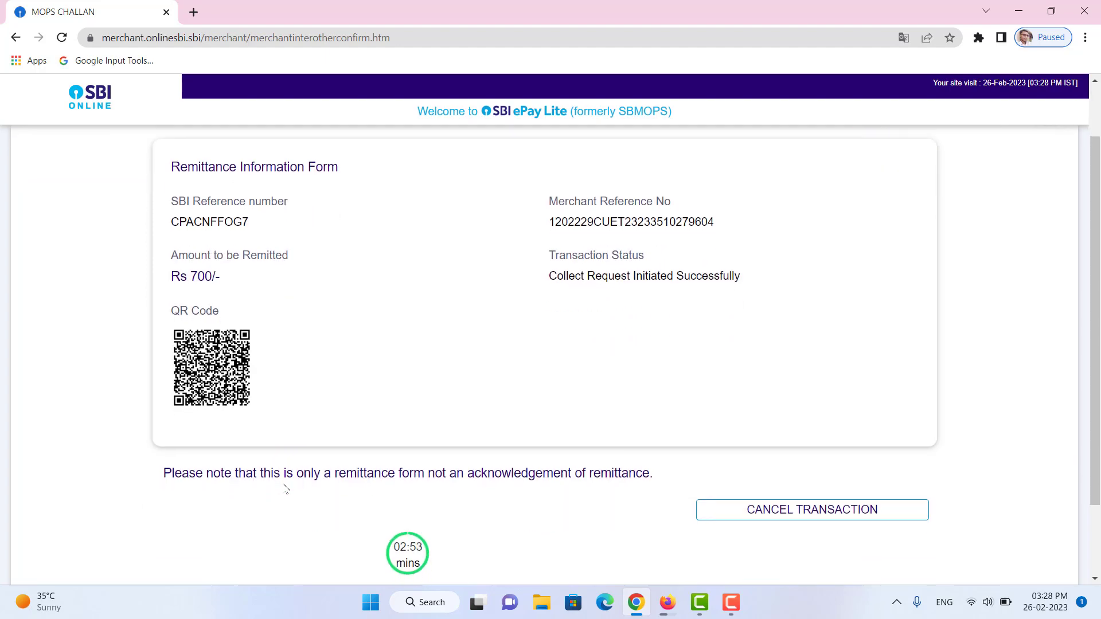
pyautogui.scroll(-1, 412, 521)
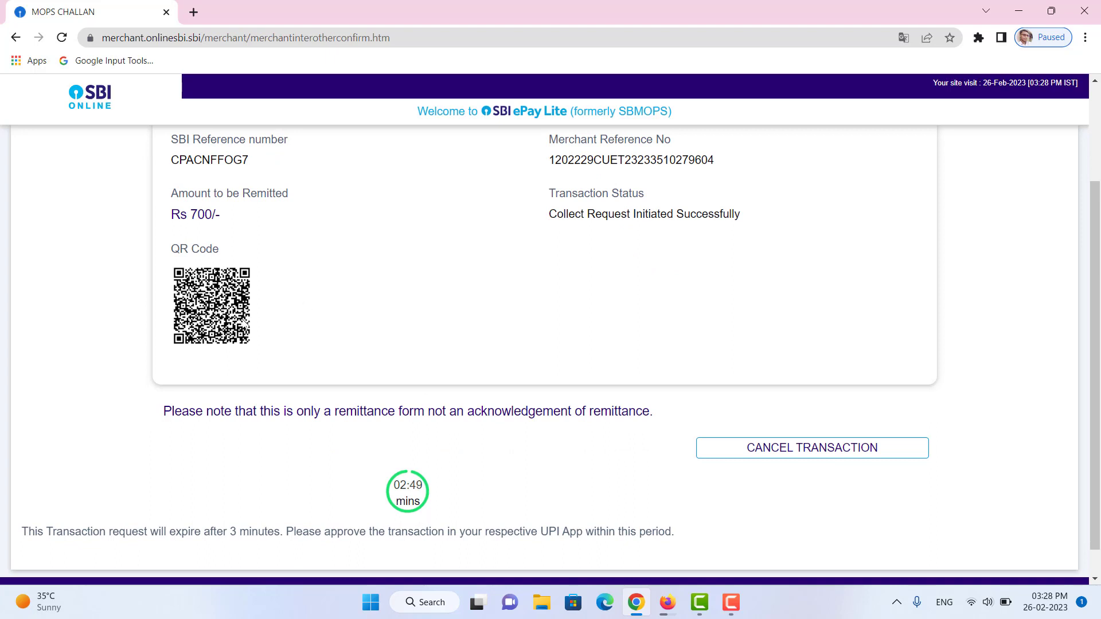
pyautogui.scroll(1, 256, 329)
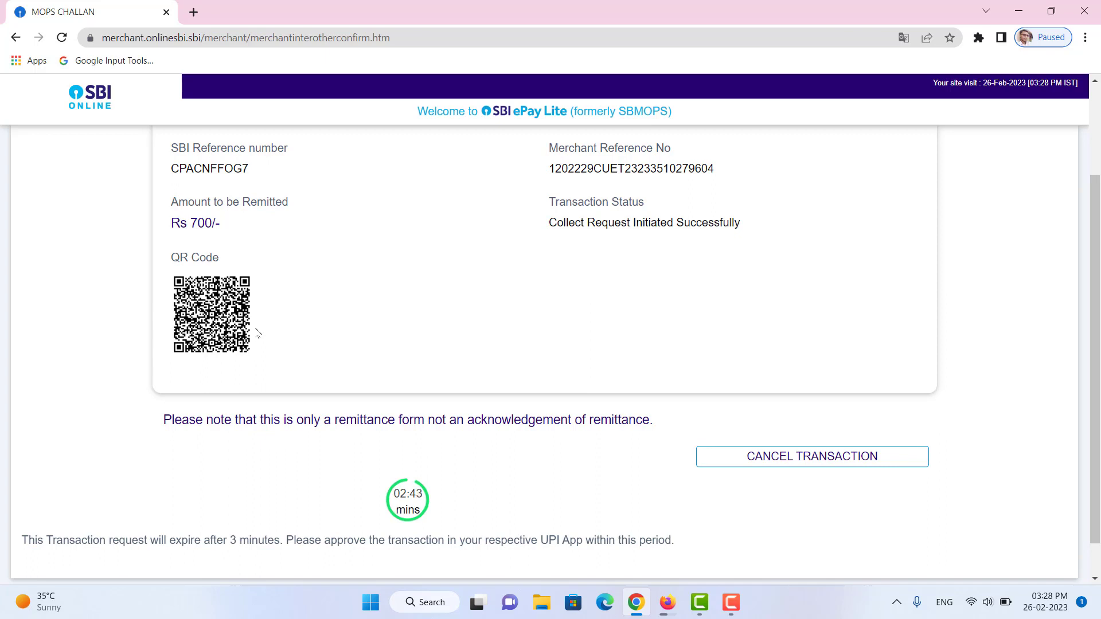
pyautogui.scroll(2, 256, 332)
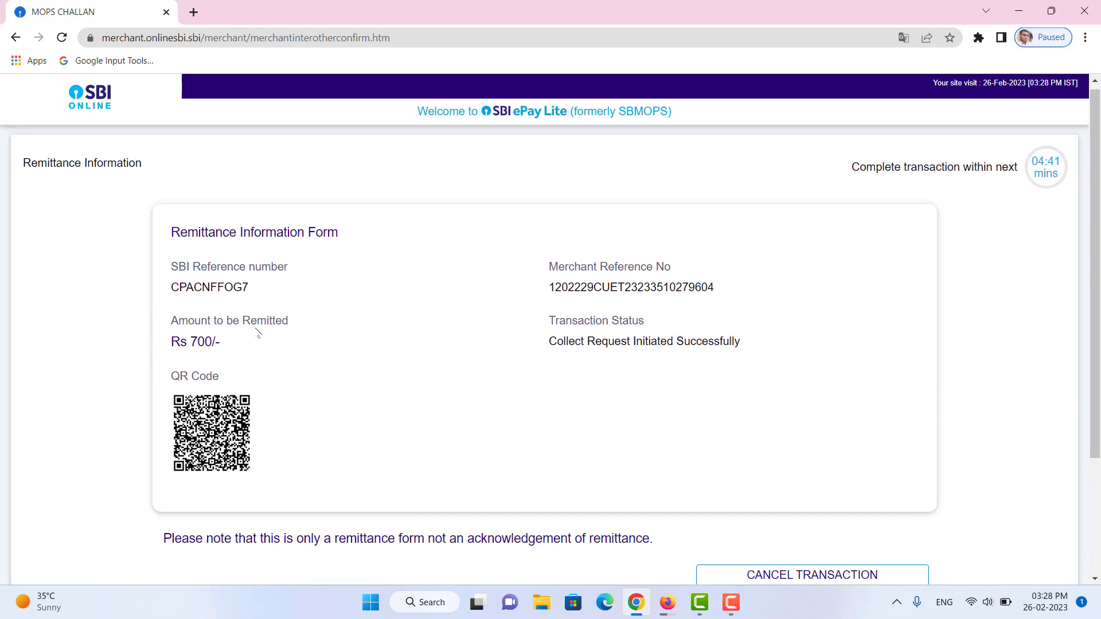
pyautogui.scroll(-2, 258, 333)
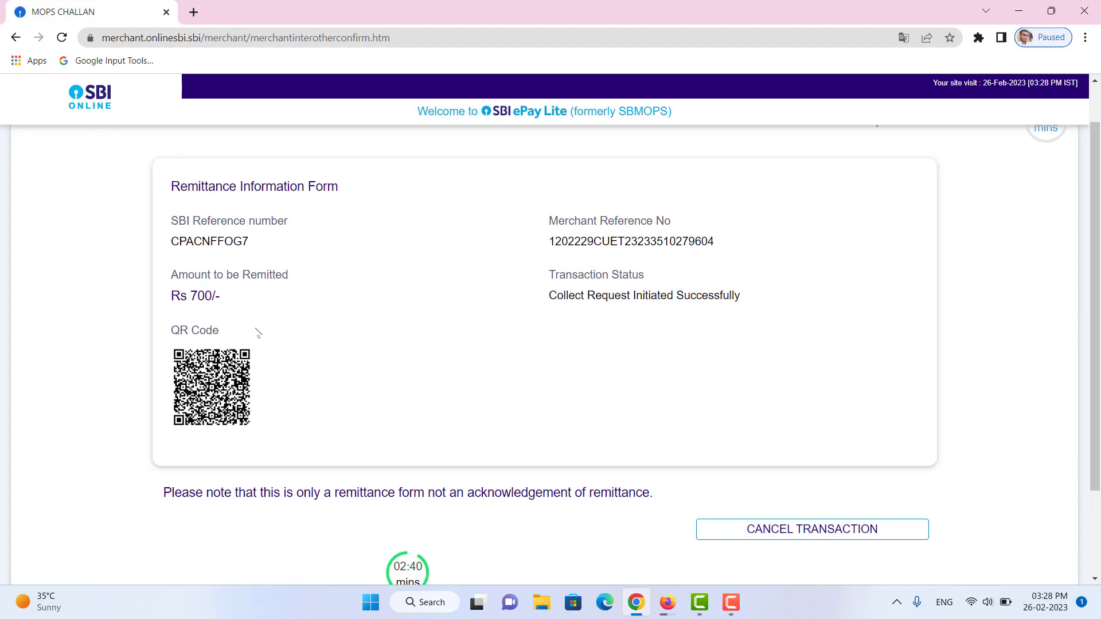